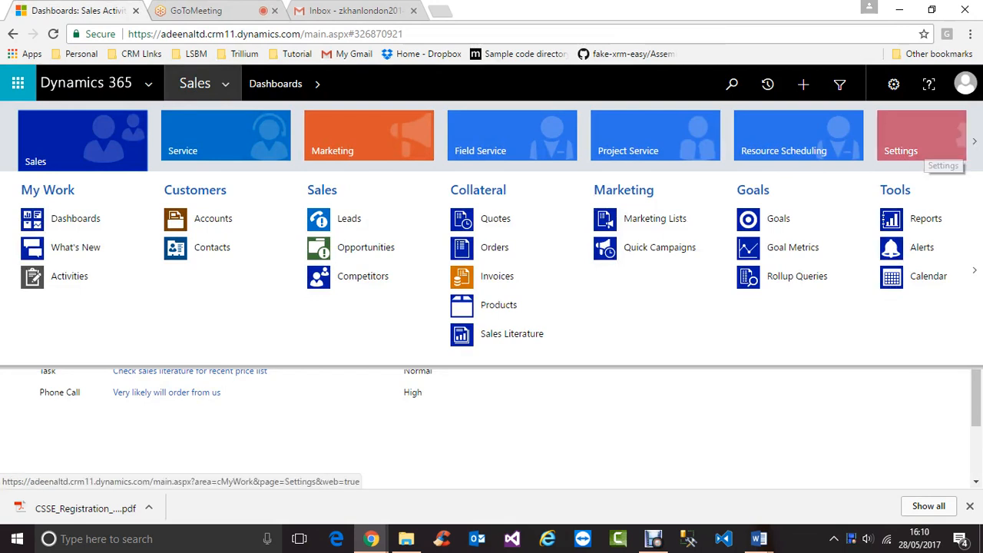
Open the default solution from the Customizations settings, expand its Entities node to view the entities, and close the solution window.
click(921, 146)
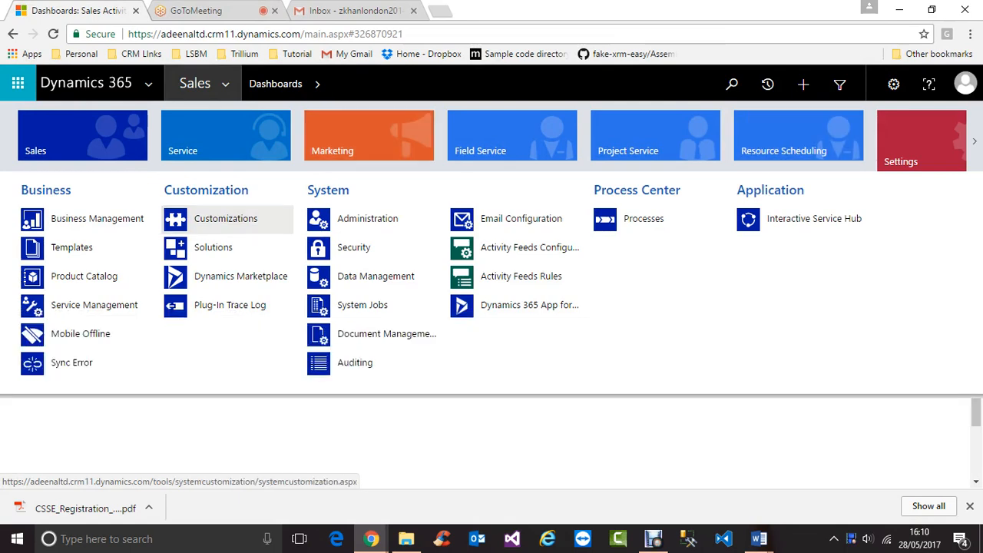
click(219, 219)
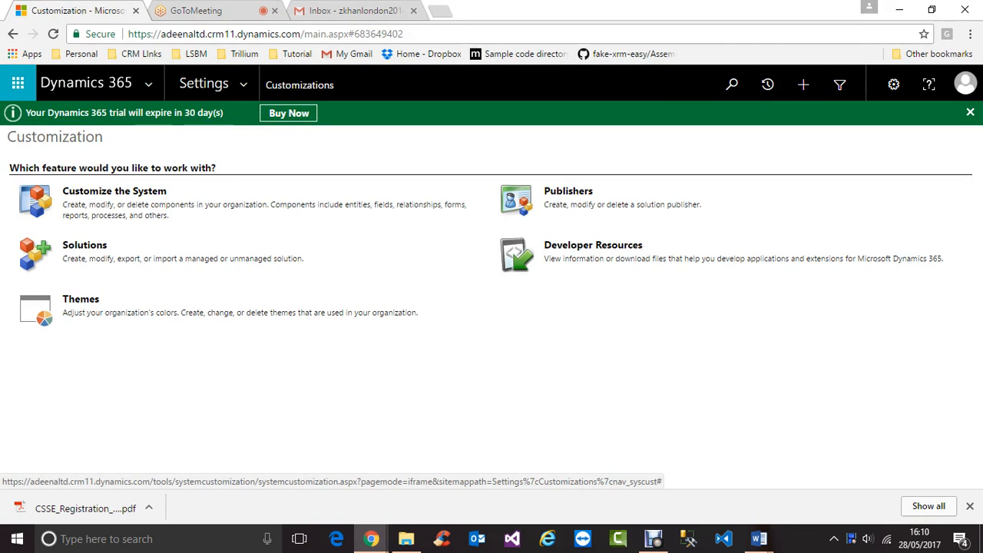
click(113, 191)
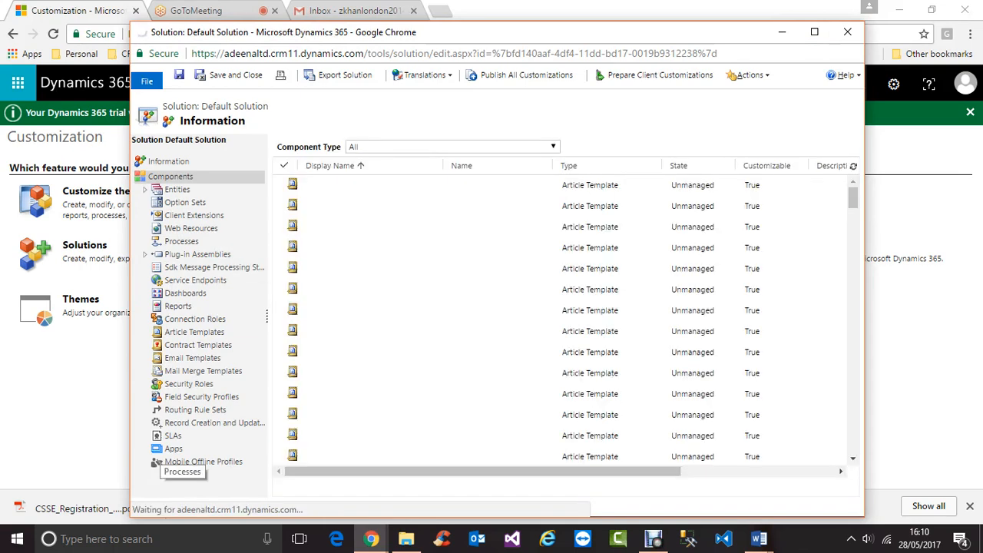
click(145, 190)
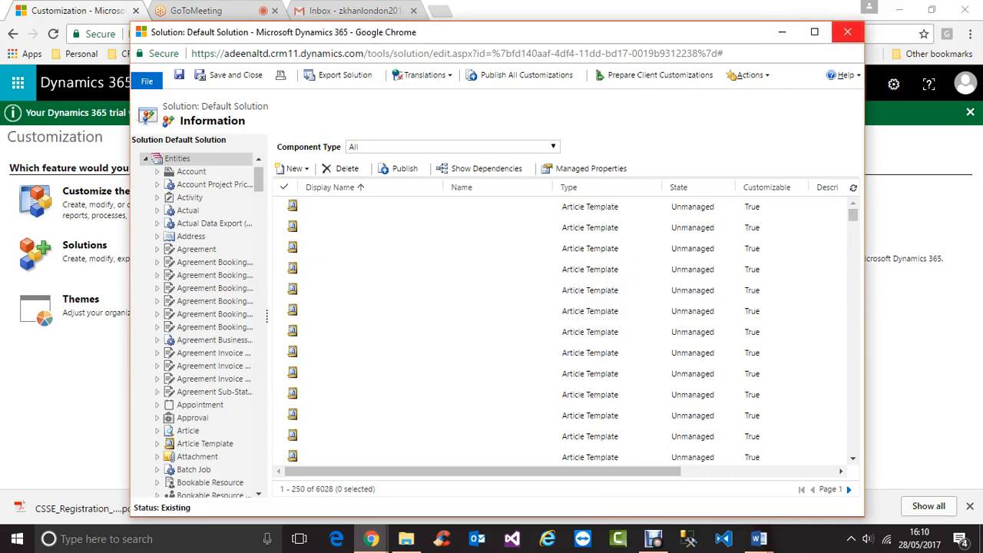
click(847, 31)
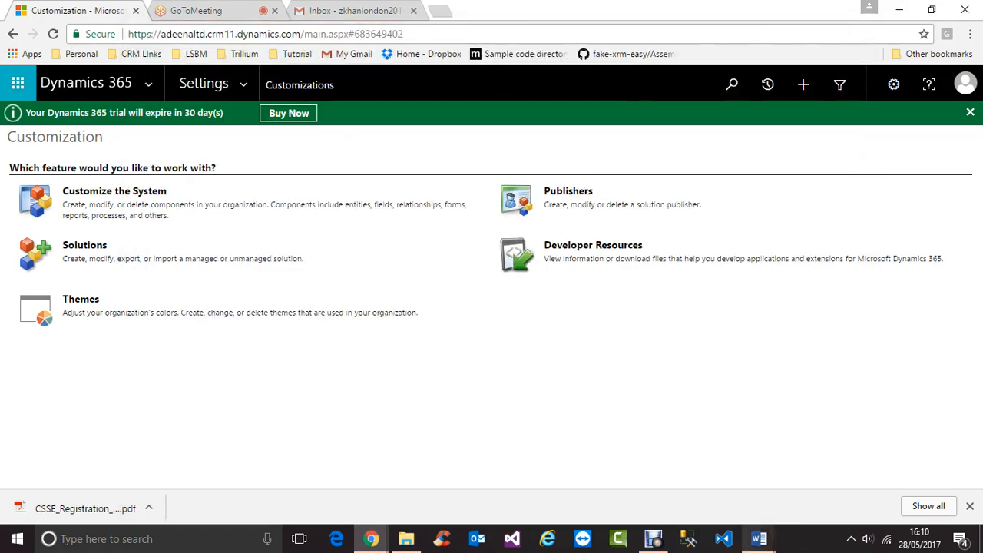
Switch to the CRM Day 9 session document in Word and shrink the Default Solution screenshot proportionally to fit on the page.
mouse_move(759, 538)
click(898, 480)
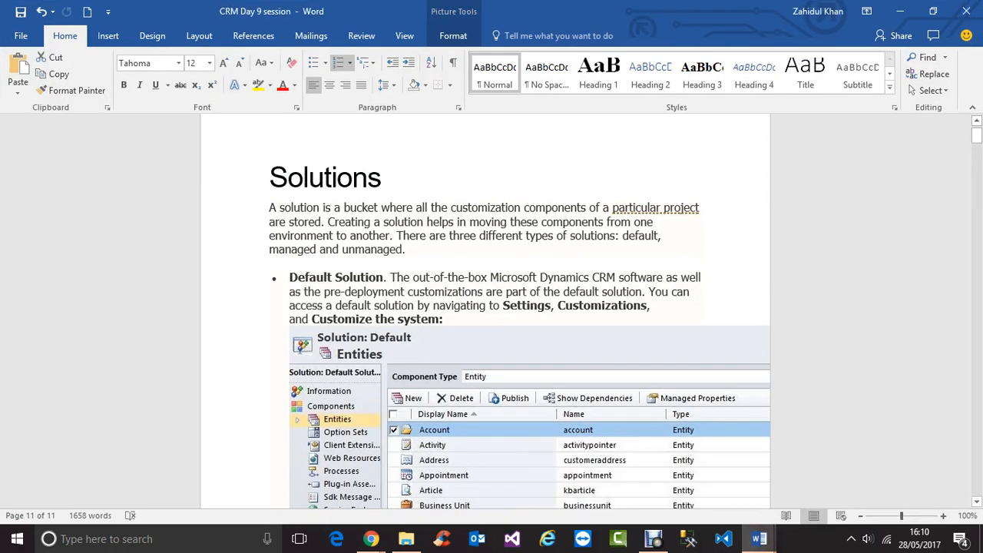
scroll(557, 162, down, 3)
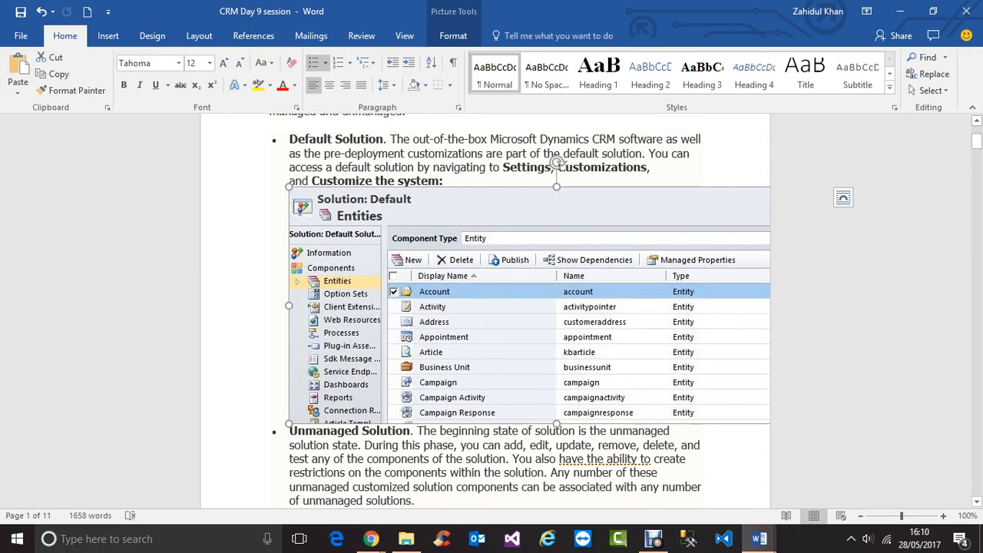
drag(289, 424, 386, 380)
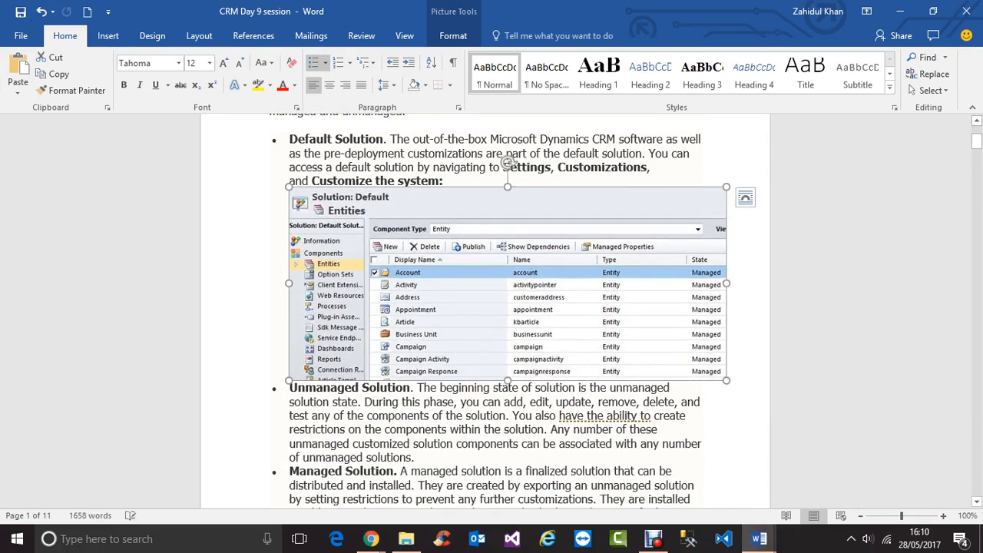
click(507, 163)
Add a line reading "DEV/TEST/UAT/LIVE" directly below the Solutions heading.
scroll(507, 163, up, 3)
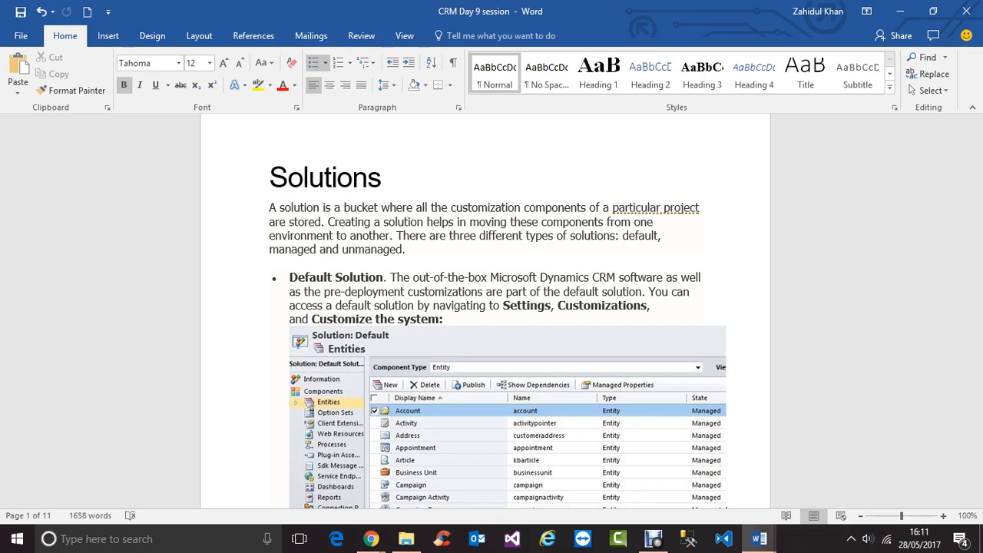
scroll(483, 322, up, 1)
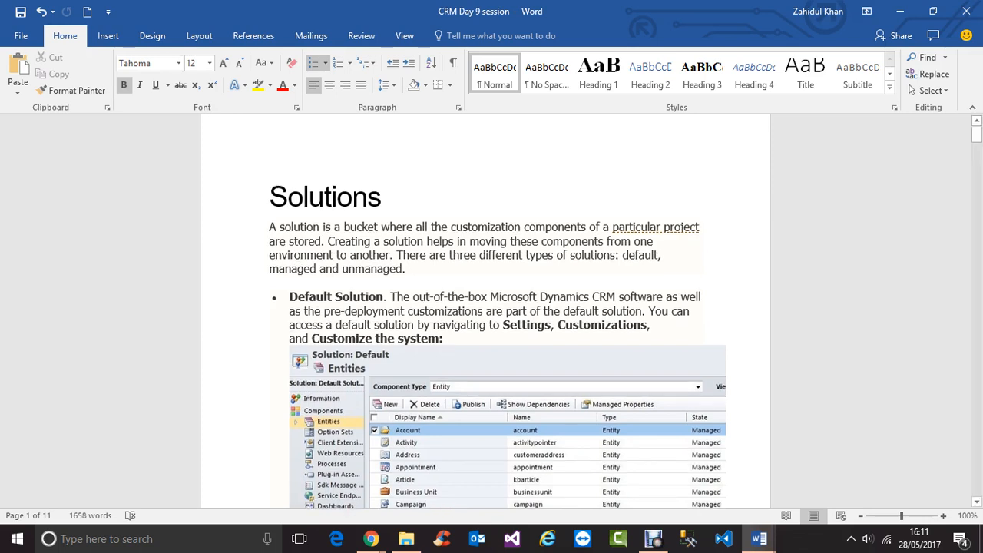
click(381, 213)
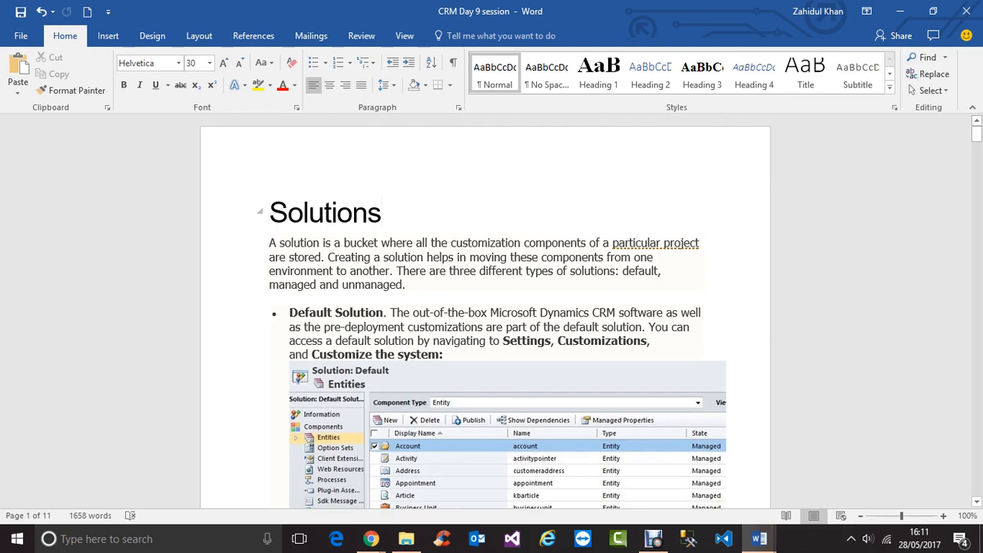
key(Return)
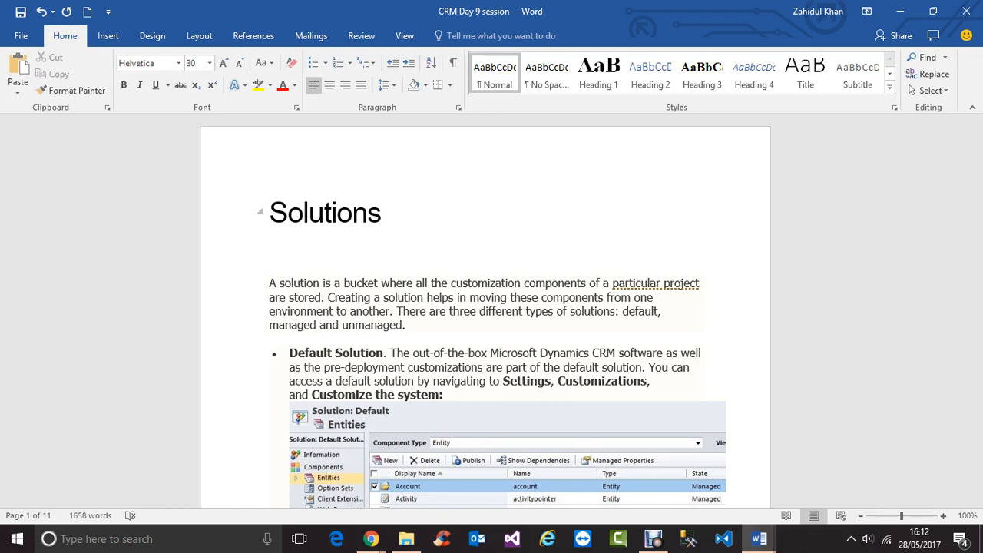
text(DEV)
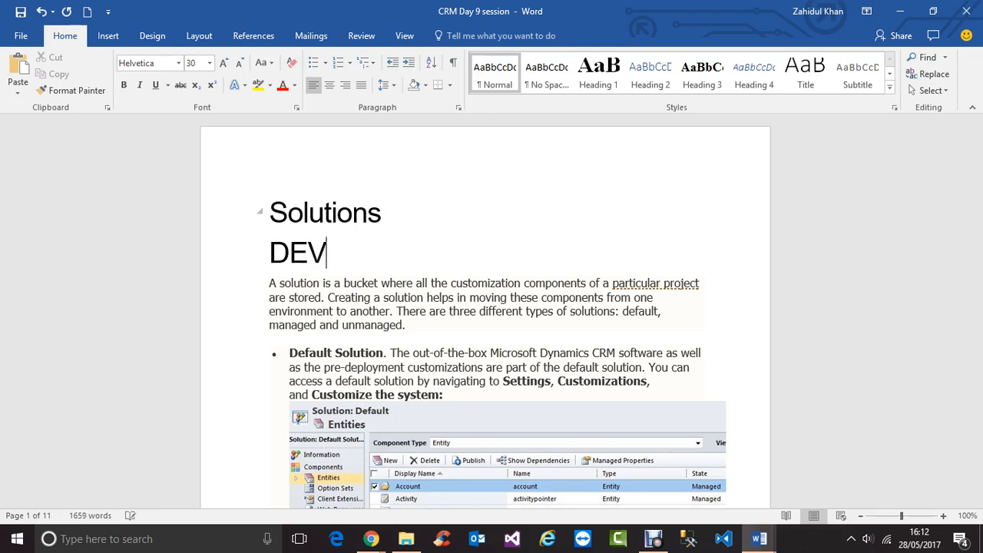
text(/UAT)
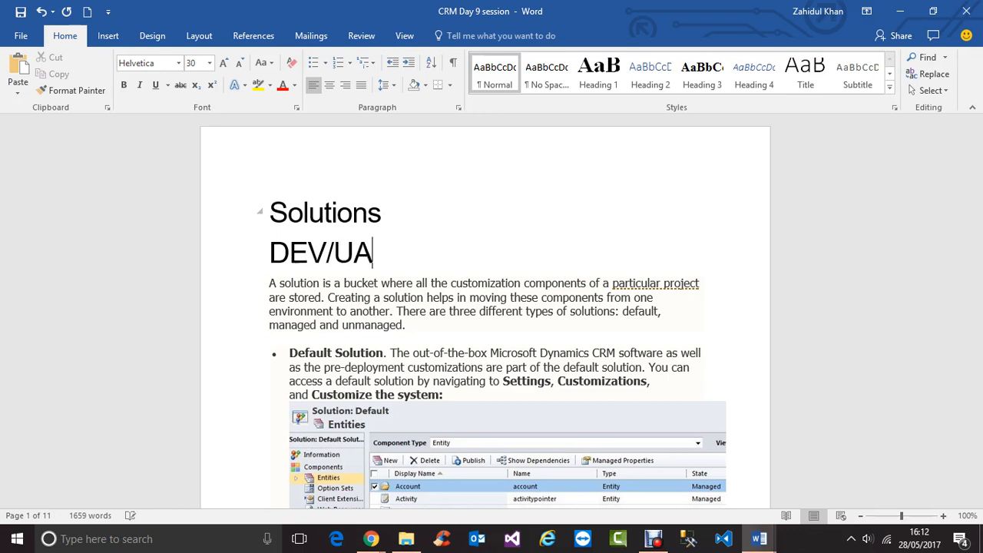
key(BackSpace)
key(BackSpace)
key(BackSpace)
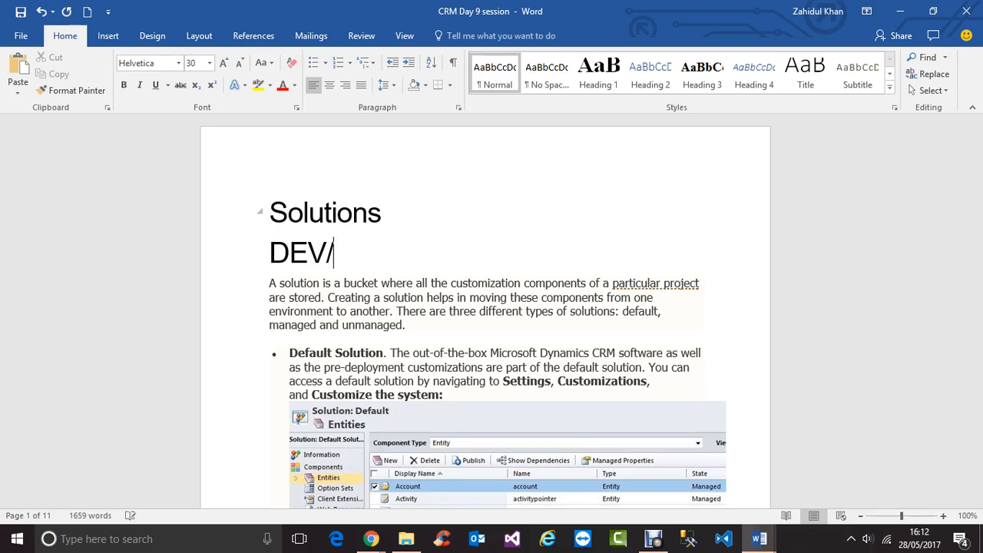
text(TEST)
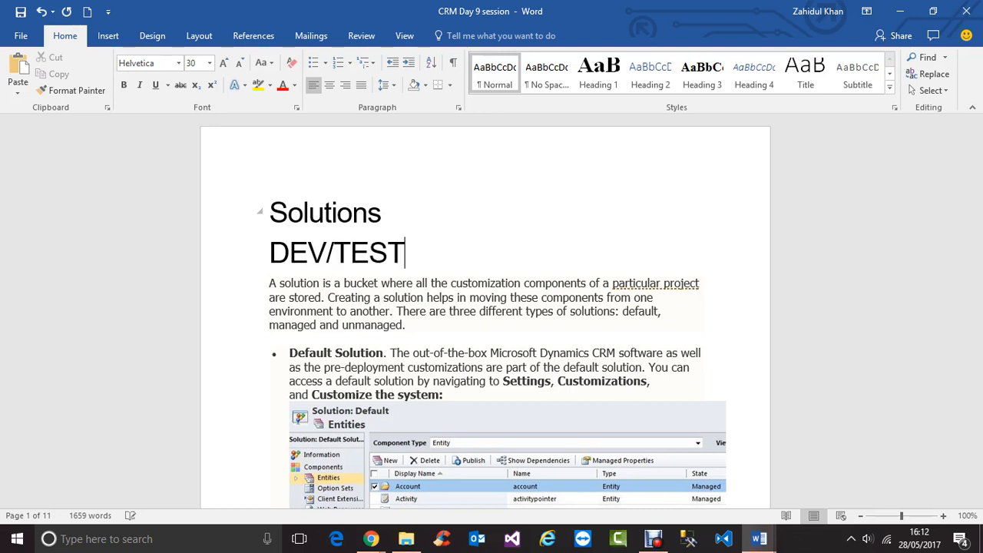
text(/UAT)
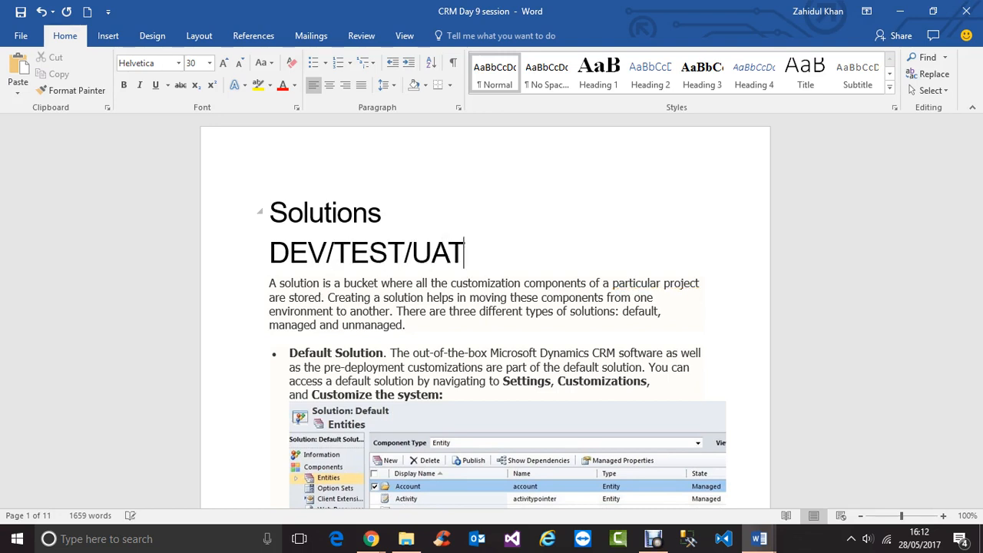
text(/LIVE)
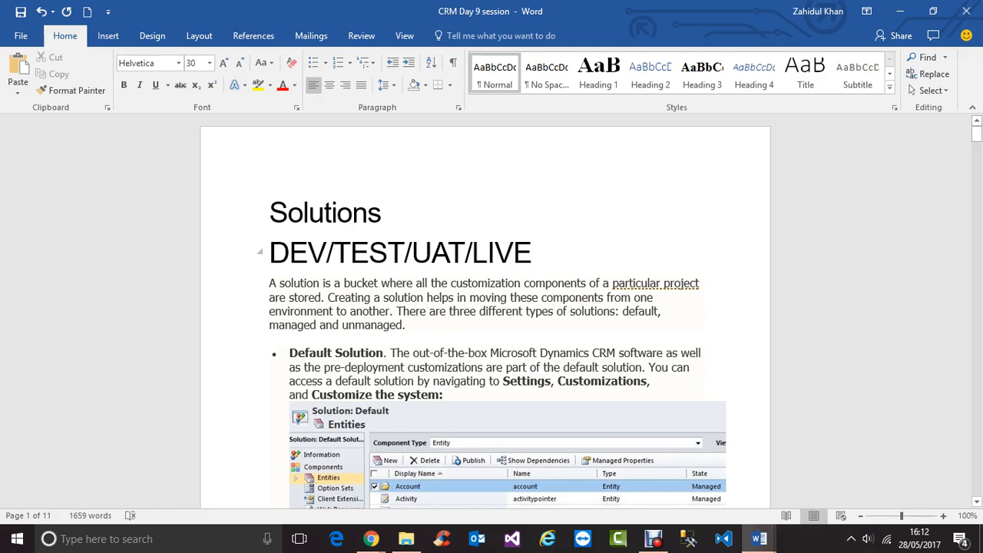
key(Home)
key(shift+Right)
key(shift+Right)
key(shift+Right)
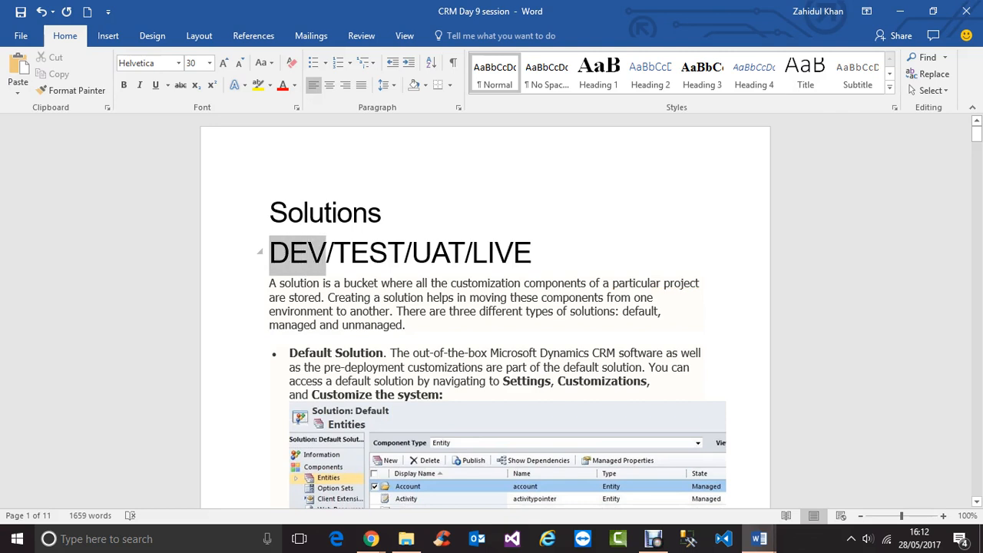
click(308, 254)
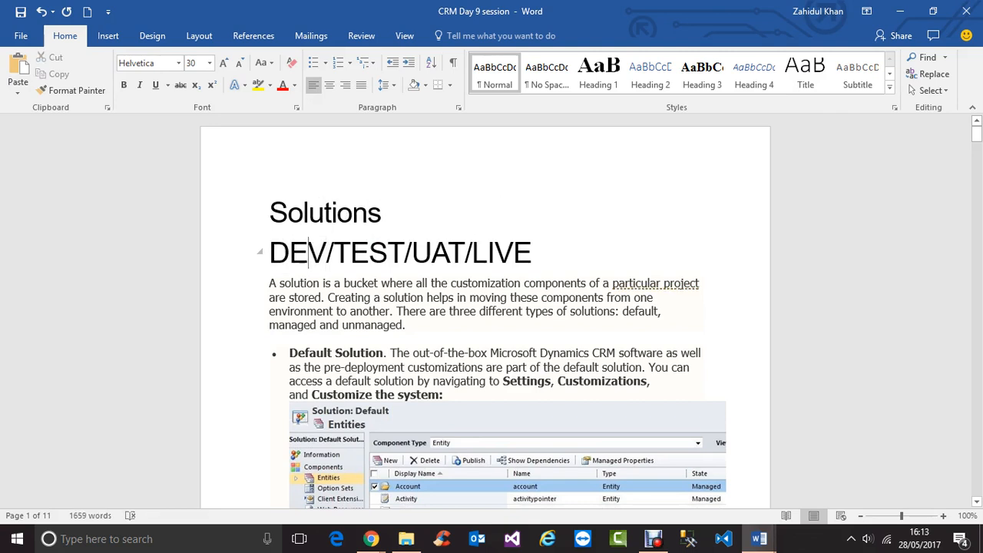
Split the environments line after DEV and extend the DEV line with "- belongs to S.C".
click(326, 253)
key(Return)
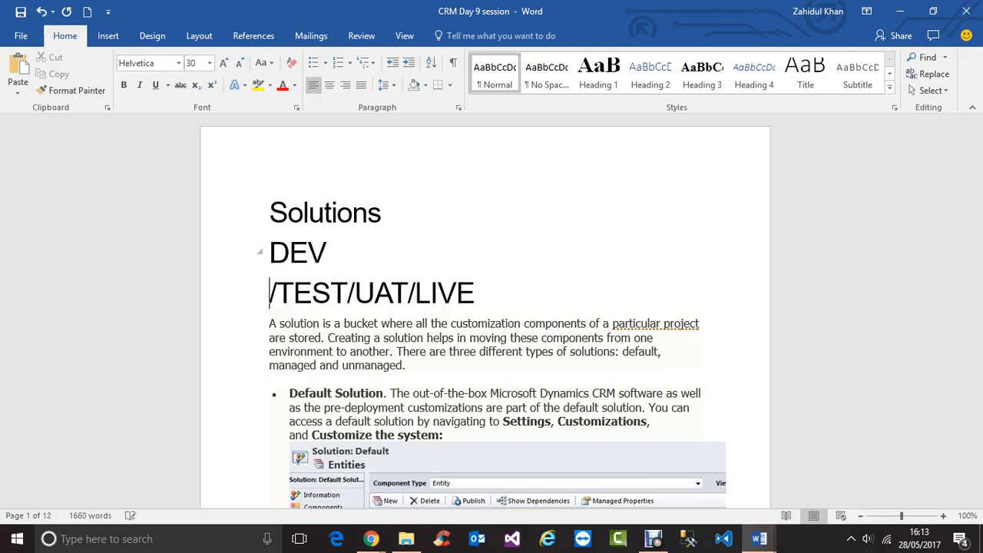
text(-)
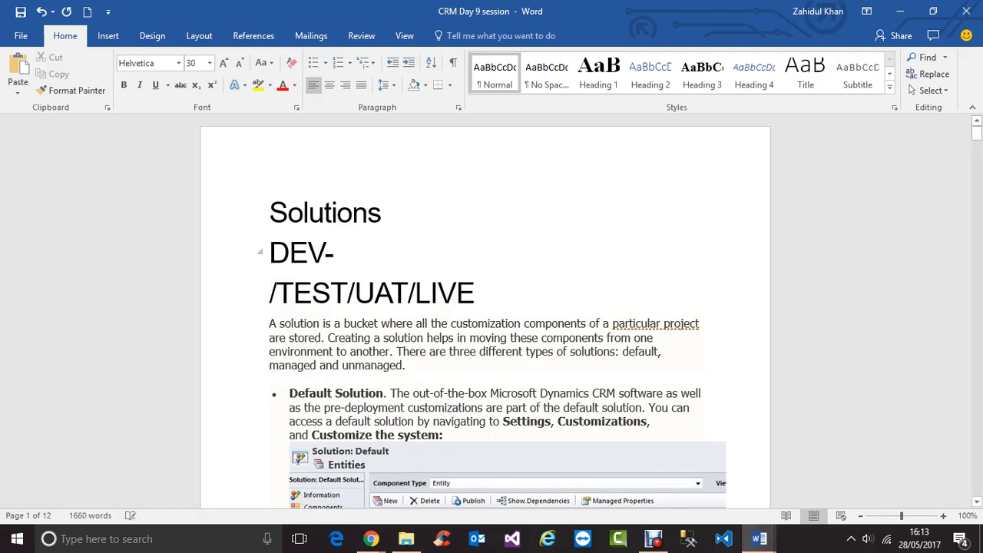
text( belongs)
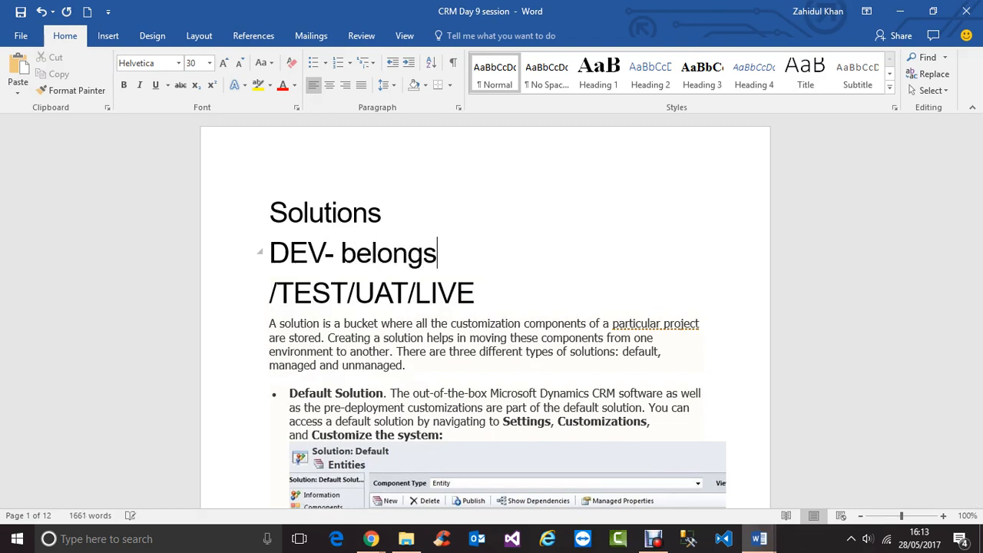
text( to S)
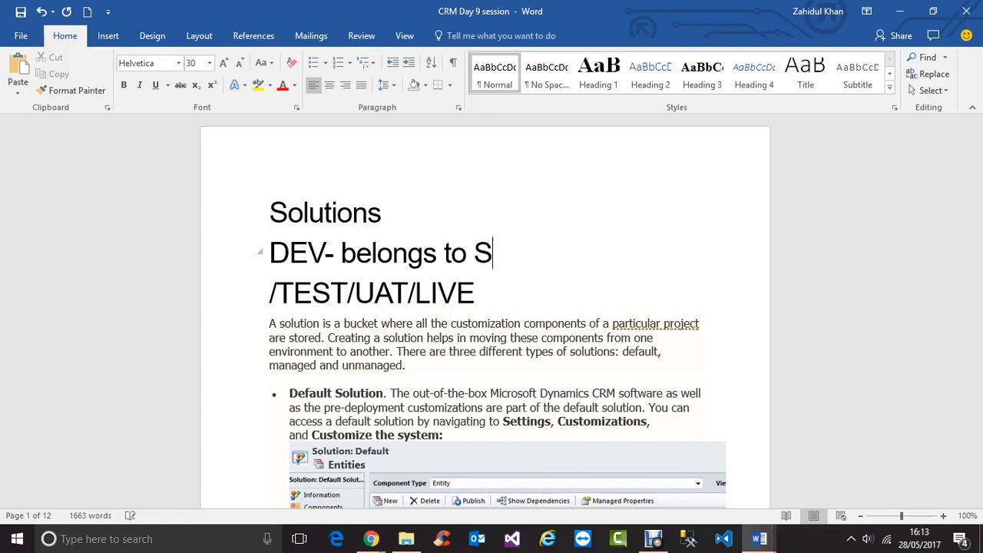
text(.C)
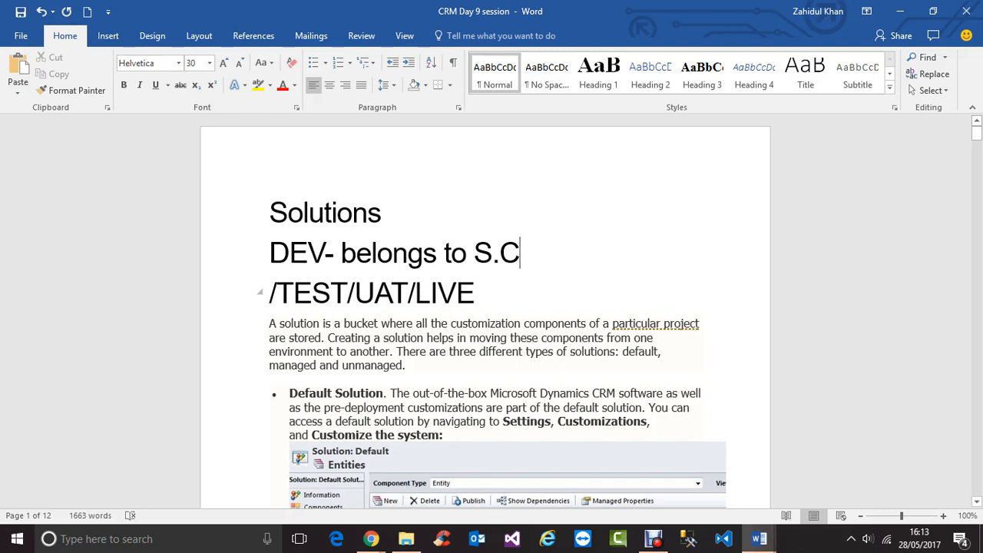
Split the environments line after /TEST and extend the /TEST line with "- belongs to Client".
click(347, 294)
key(Return)
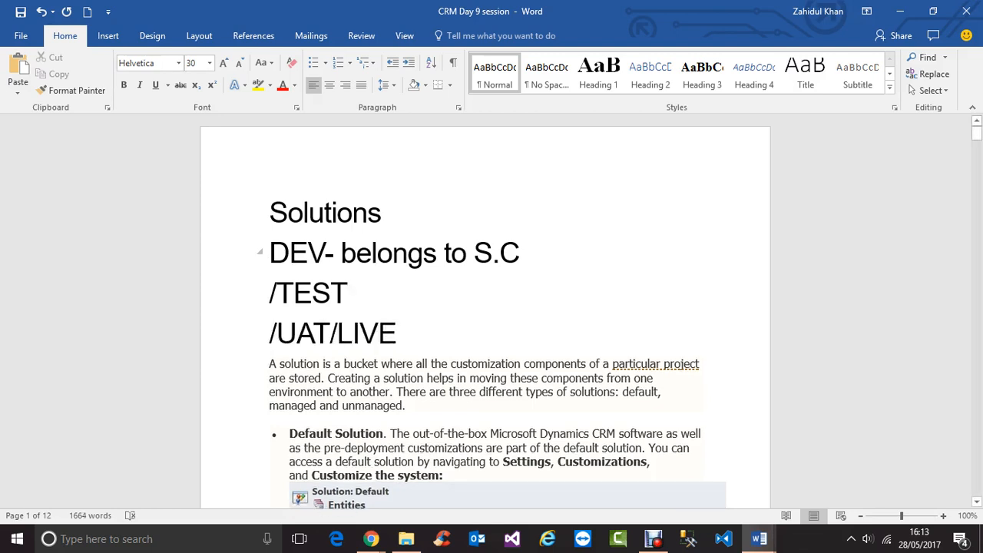
click(347, 293)
text(- b)
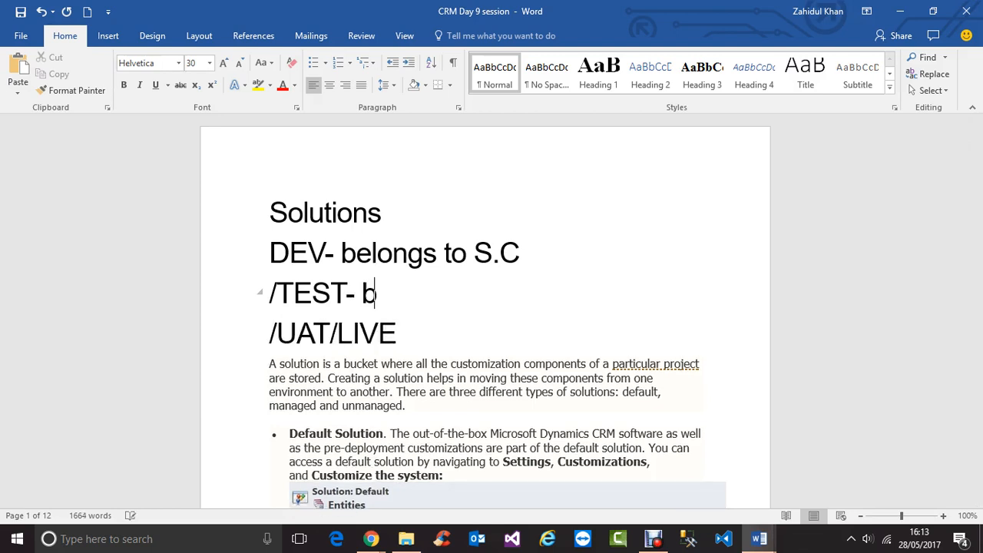
text(elongs to)
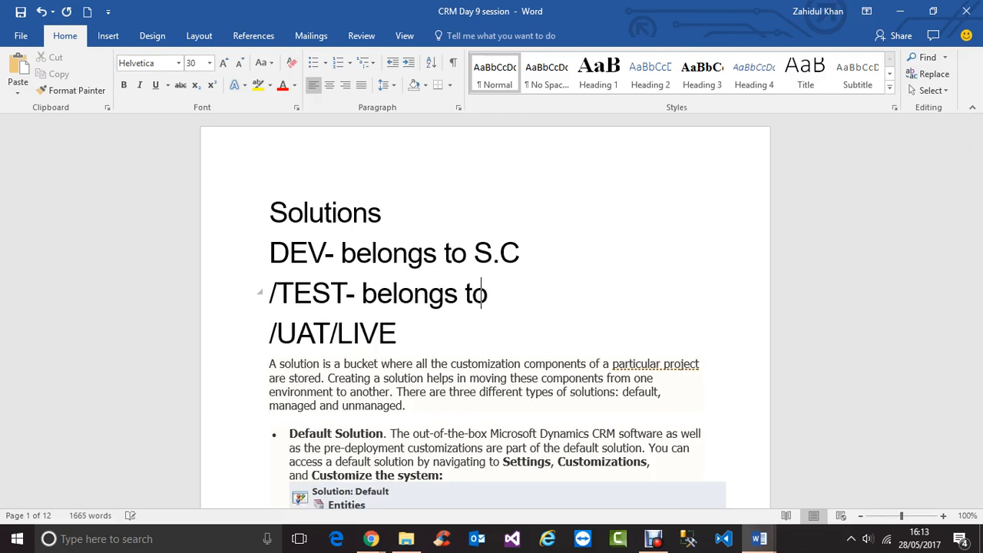
text( Client)
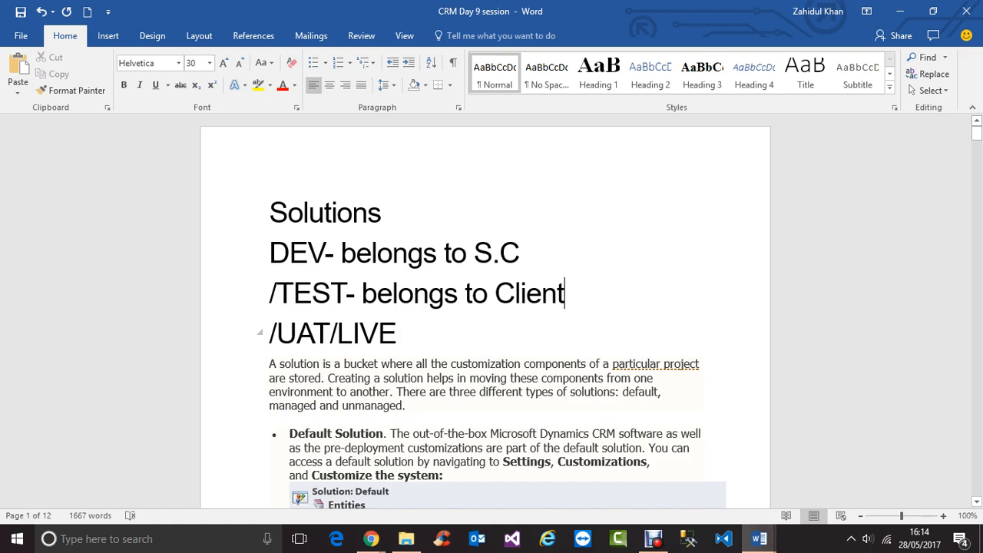
Split the environments line after /UAT and extend the /UAT line with "- belongs to Client".
click(330, 334)
key(Return)
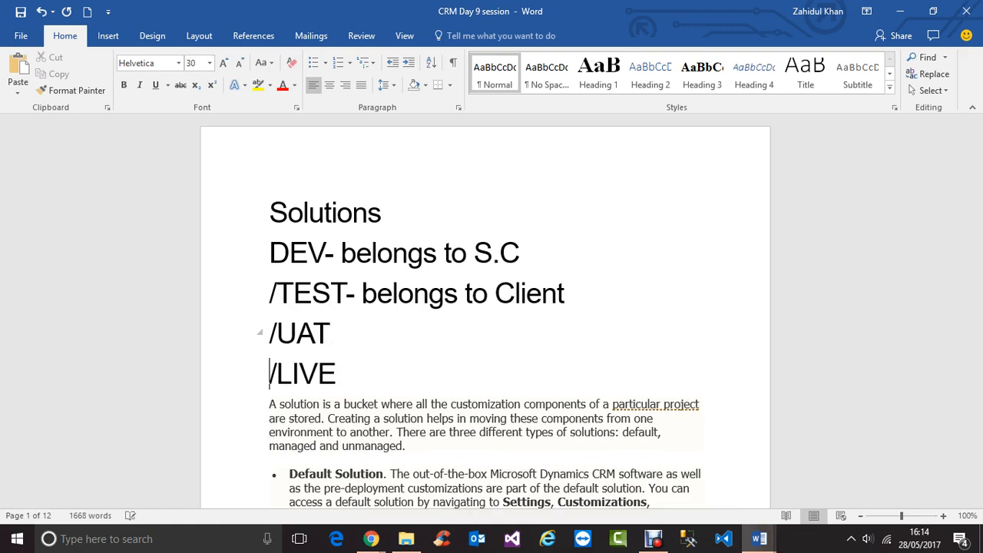
click(330, 334)
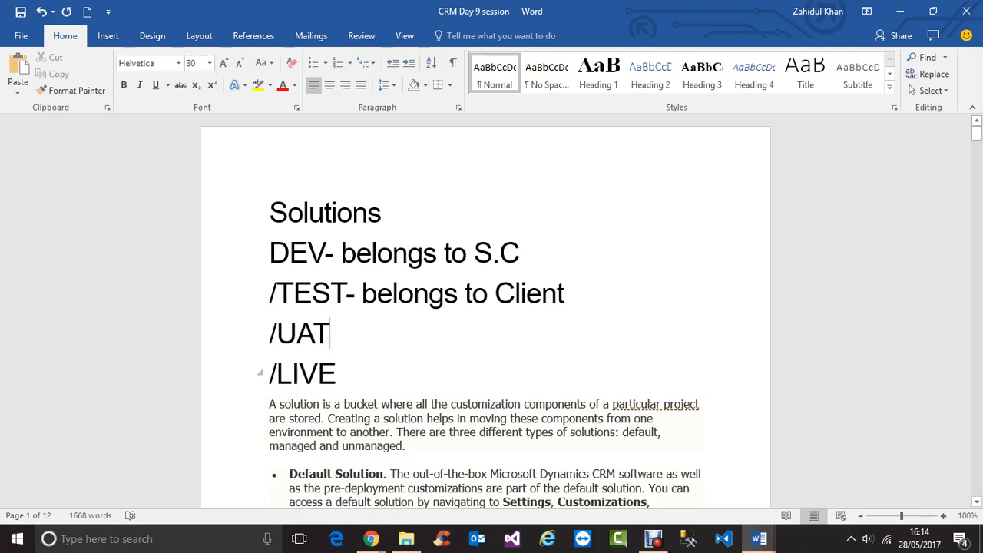
double_click(306, 374)
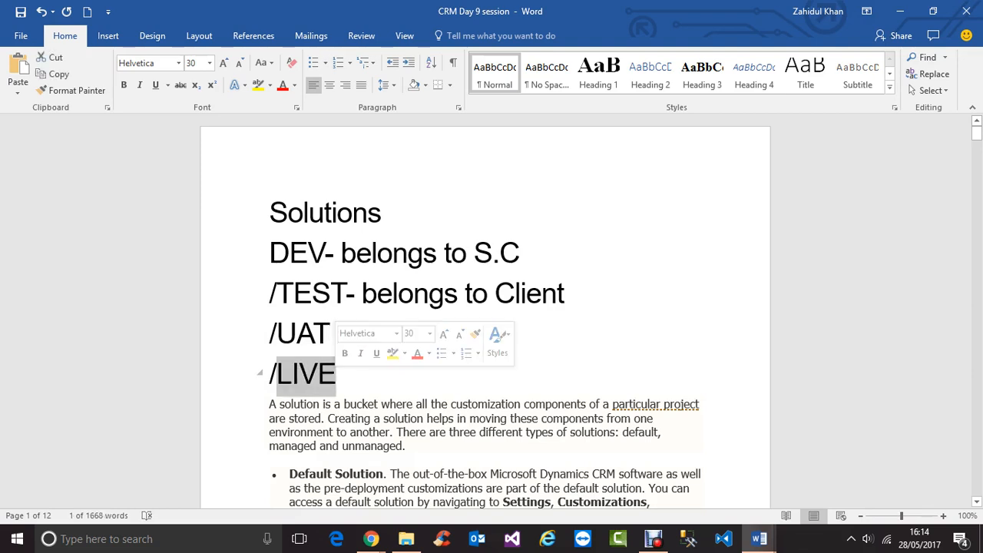
double_click(303, 334)
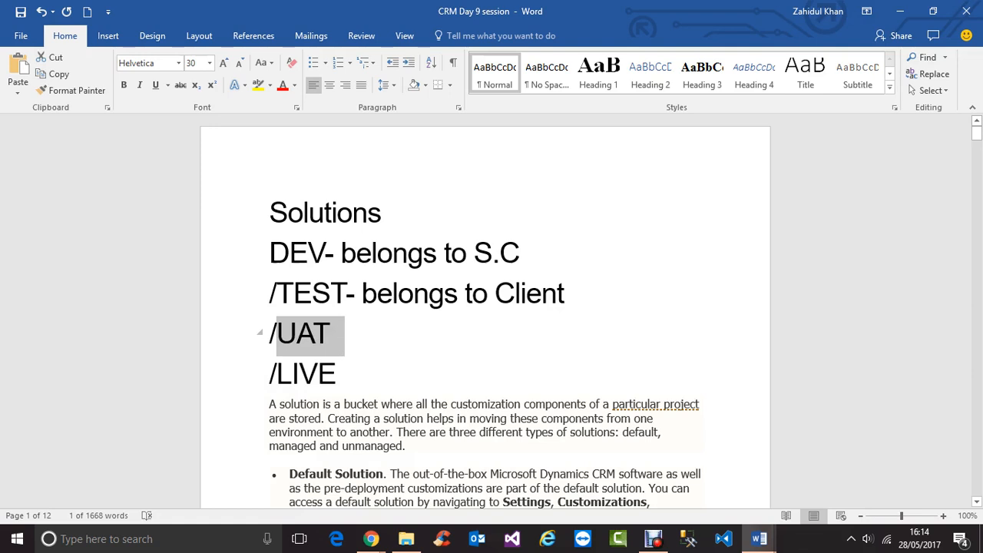
click(331, 335)
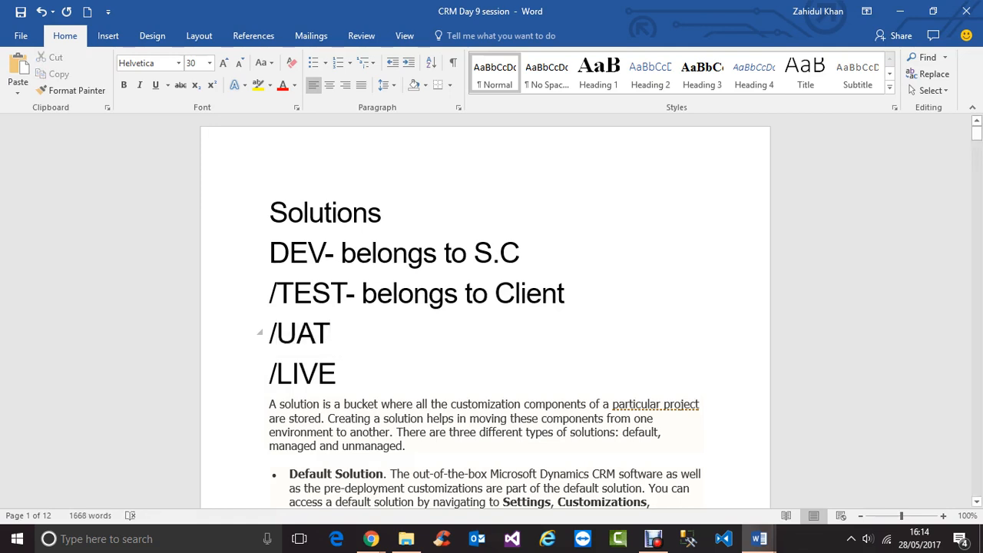
text(=)
key(BackSpace)
text(- b)
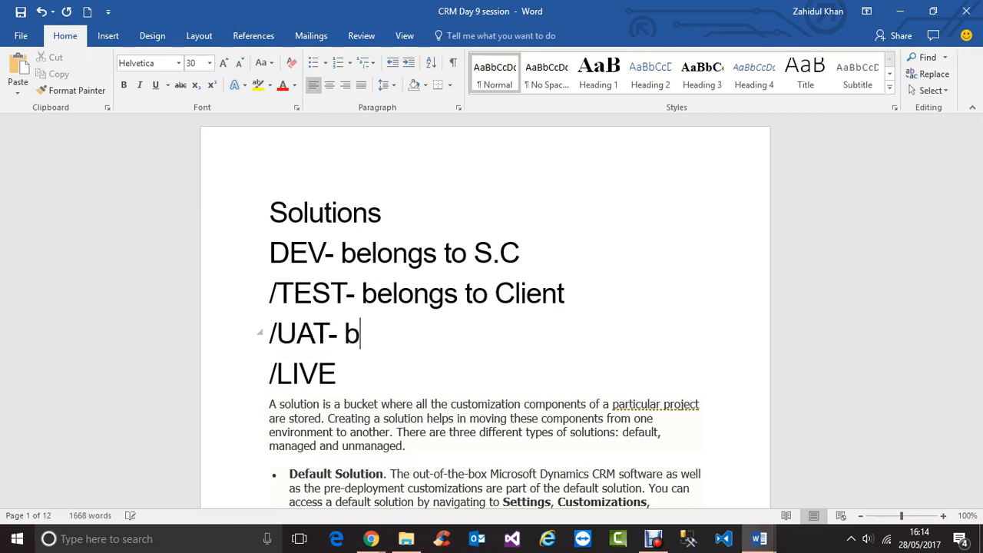
text(elongs)
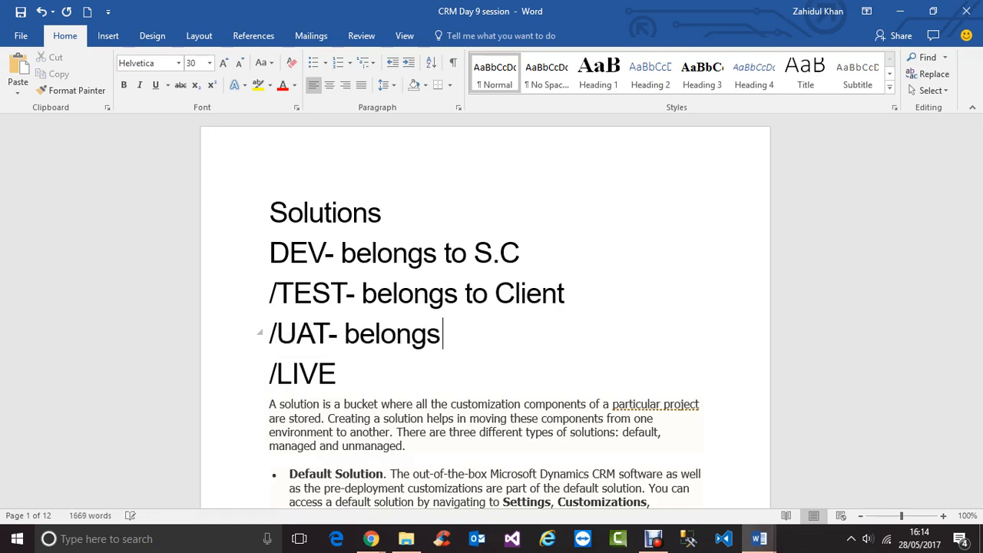
text( to Client)
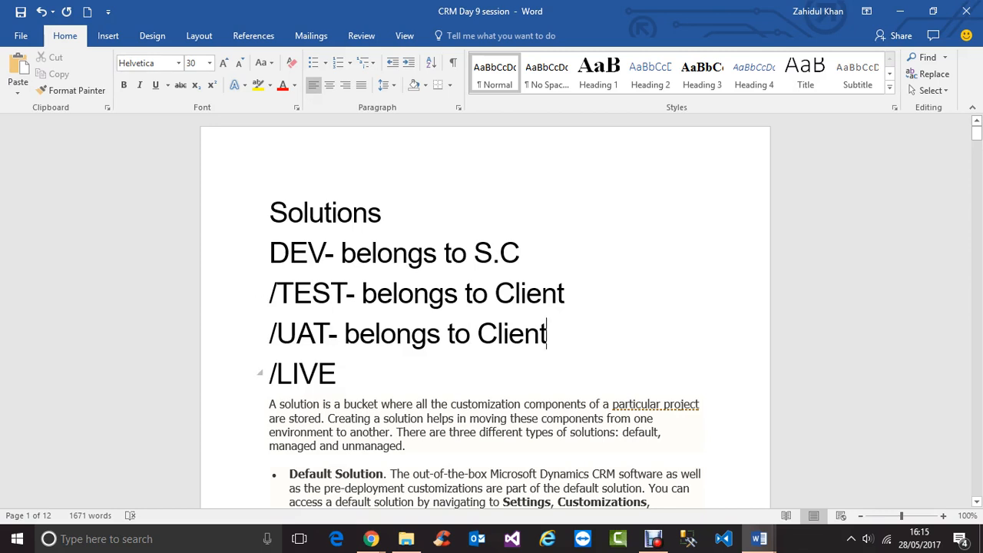
Extend the /LIVE line with "-belongs to client".
click(338, 374)
text(-)
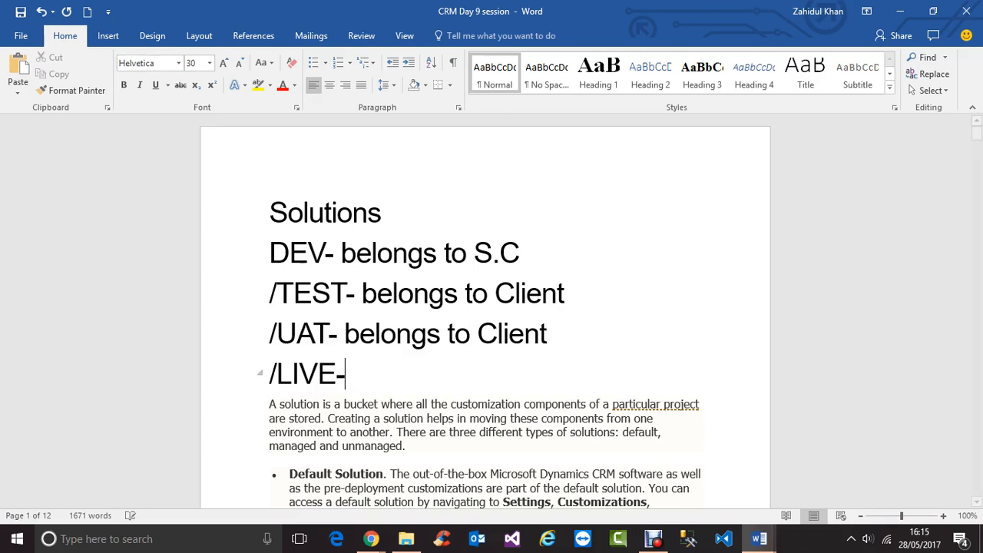
text(bel)
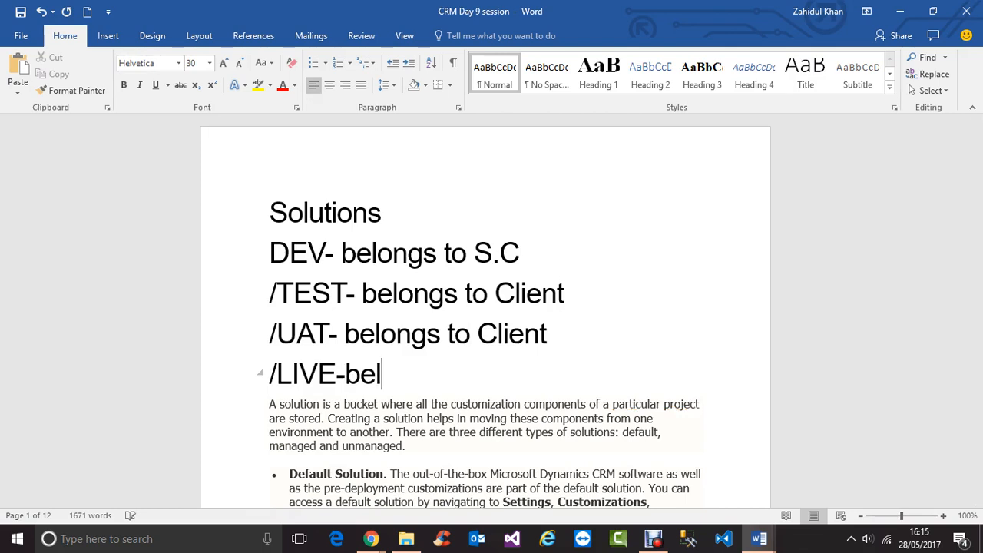
text(ongs to)
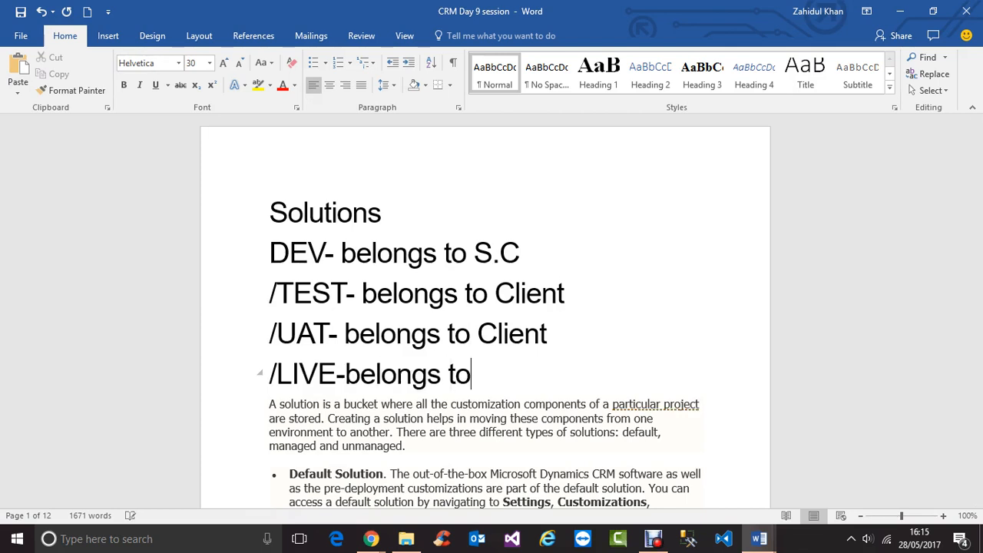
text( client)
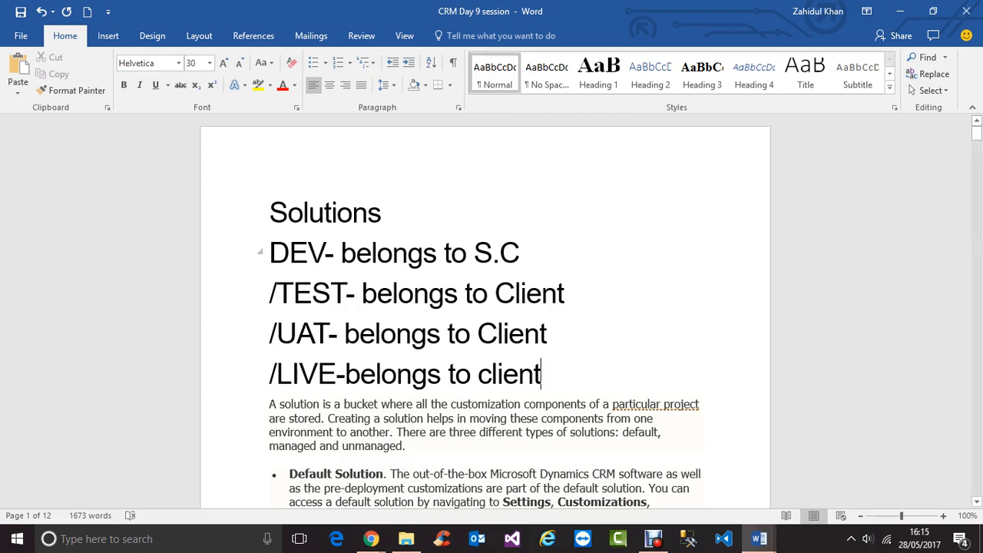
Delete the four DEV, TEST, UAT and LIVE ownership lines below the Solutions heading.
drag(269, 253, 533, 253)
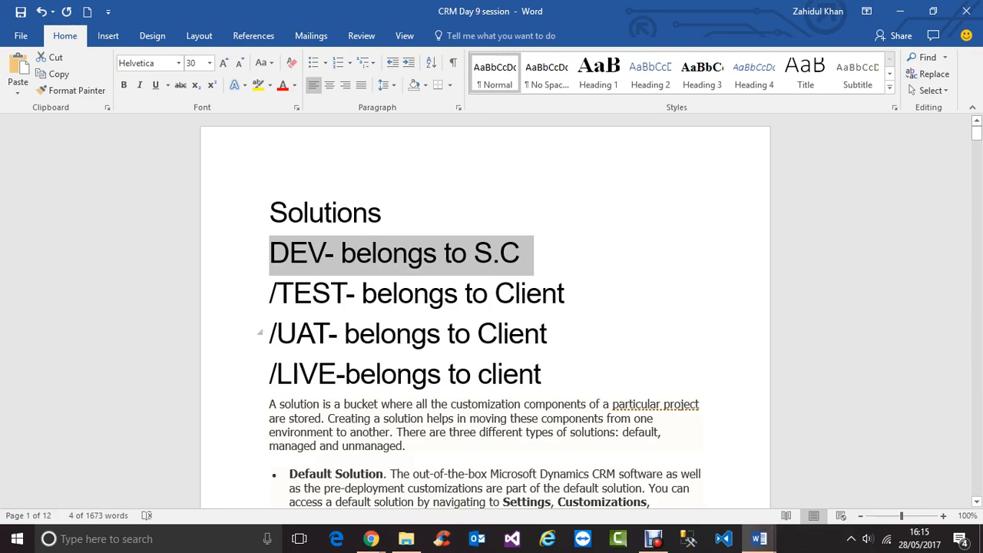
scroll(484, 315, down, 2)
scroll(485, 311, up, 2)
click(271, 255)
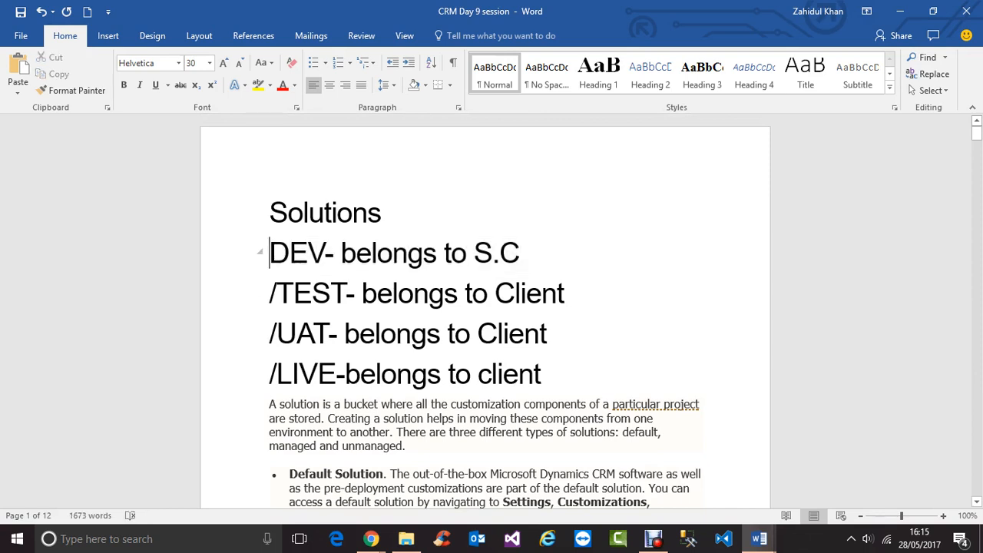
drag(270, 255, 547, 375)
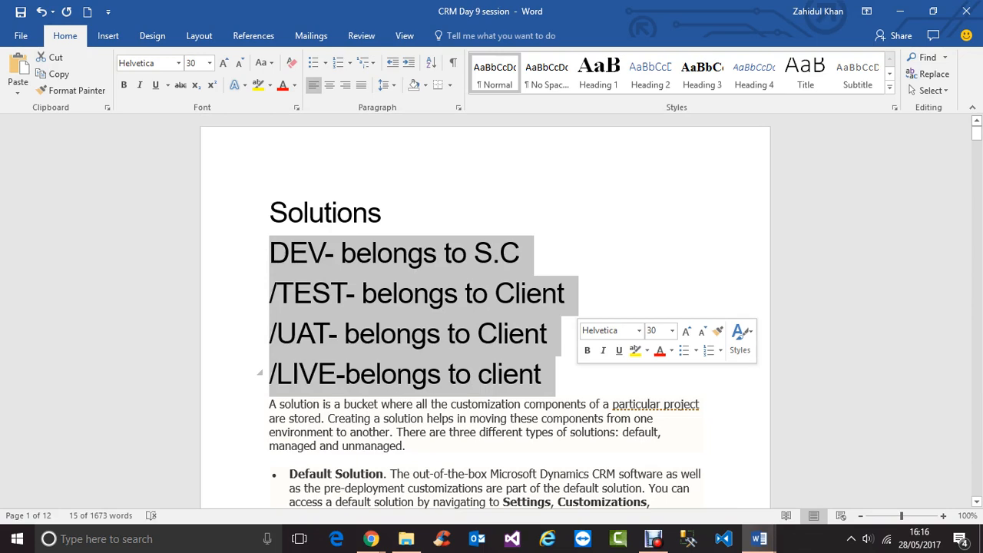
key(Delete)
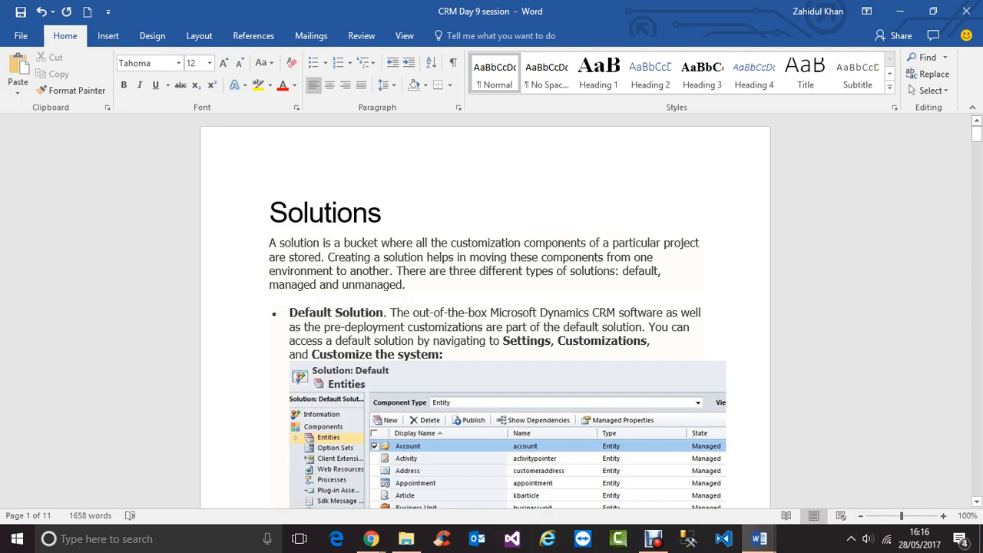
Switch to Dynamics 365 in Chrome, view the default solution through Customize the System, and open the list of all solutions.
click(371, 538)
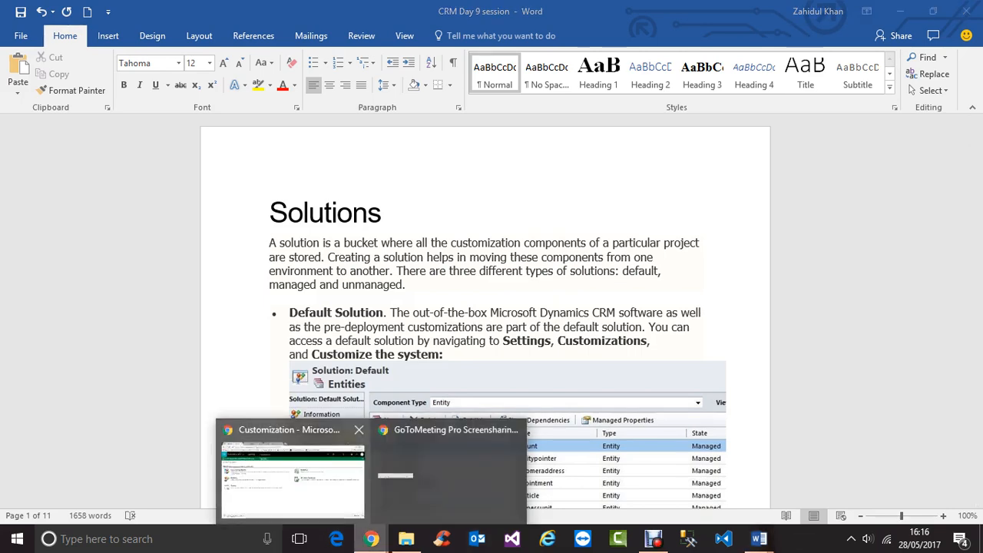
click(295, 473)
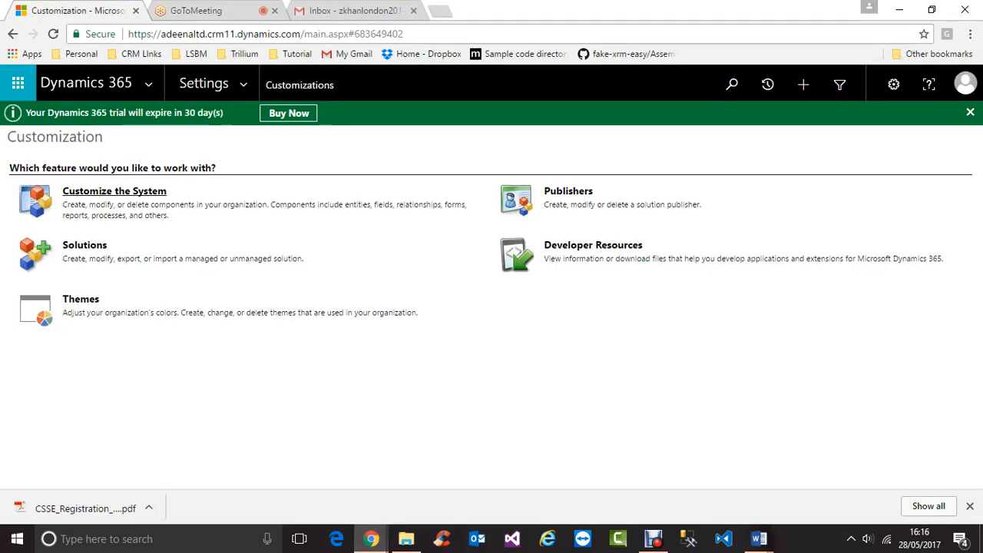
click(113, 191)
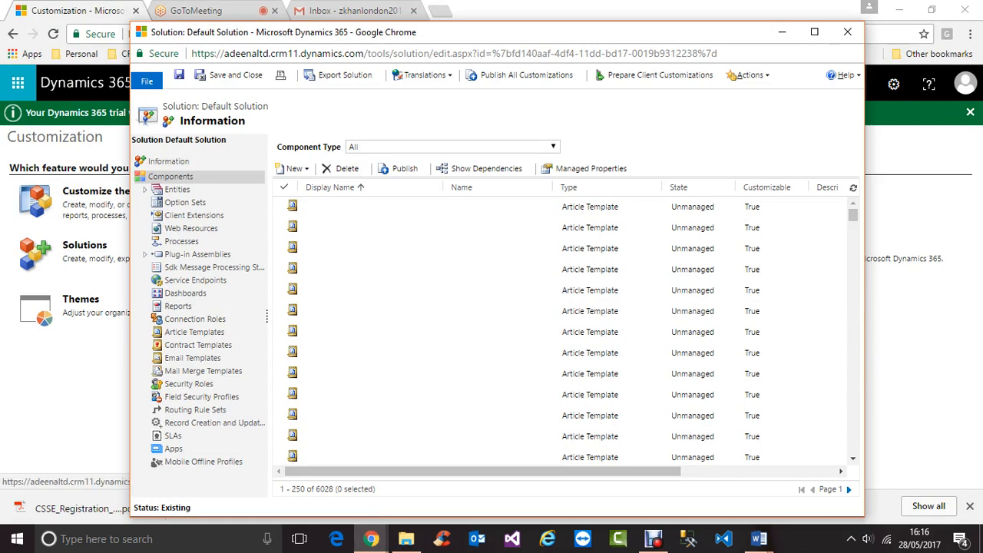
click(847, 32)
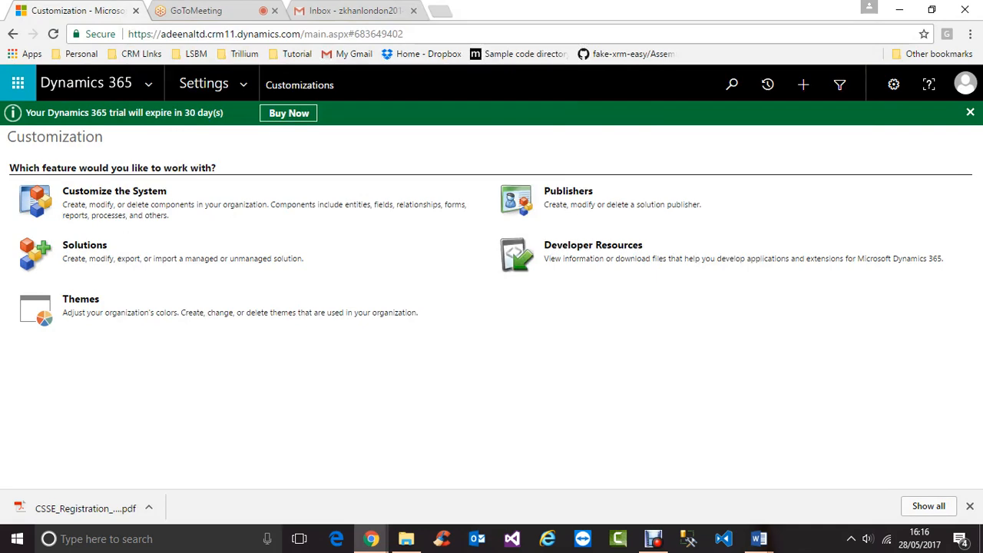
click(84, 245)
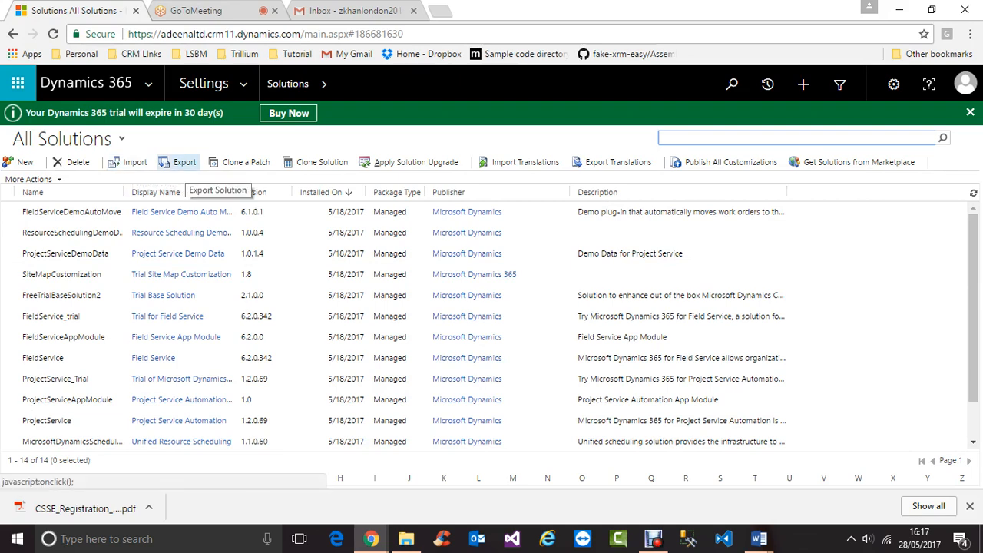
Switch to the CRM Day 9 session document in Word and add separate DEV, Test and LIVE lines after a blank line below the Solutions heading.
mouse_move(757, 540)
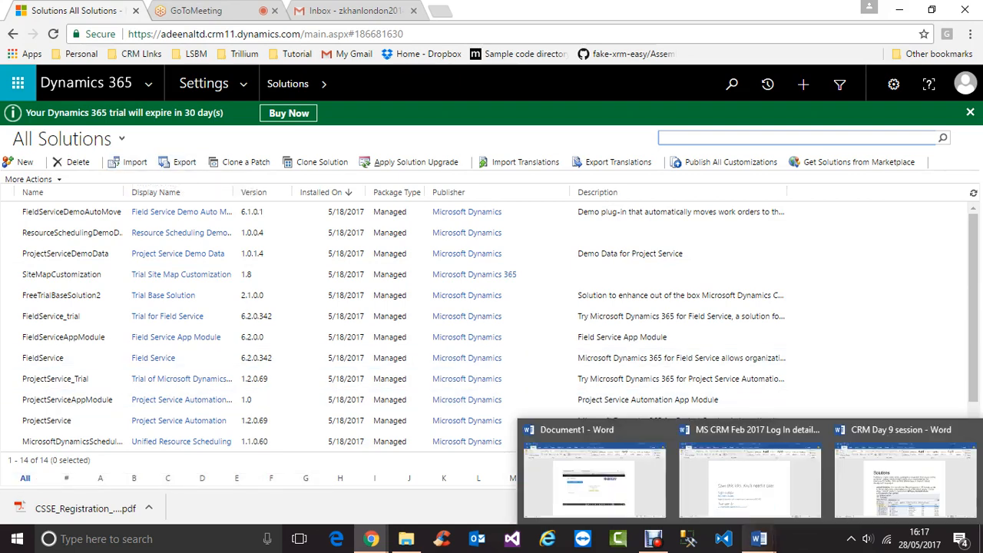
click(904, 476)
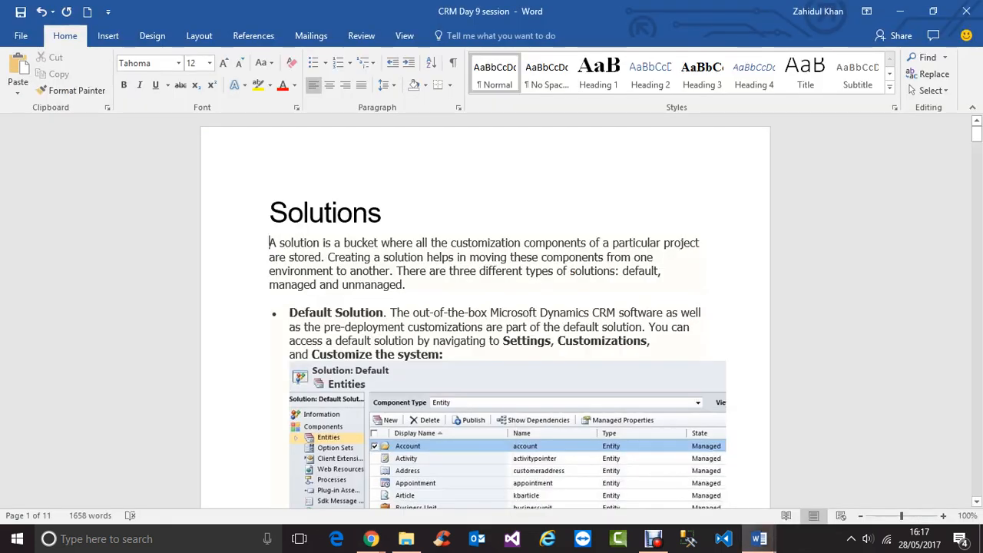
click(382, 213)
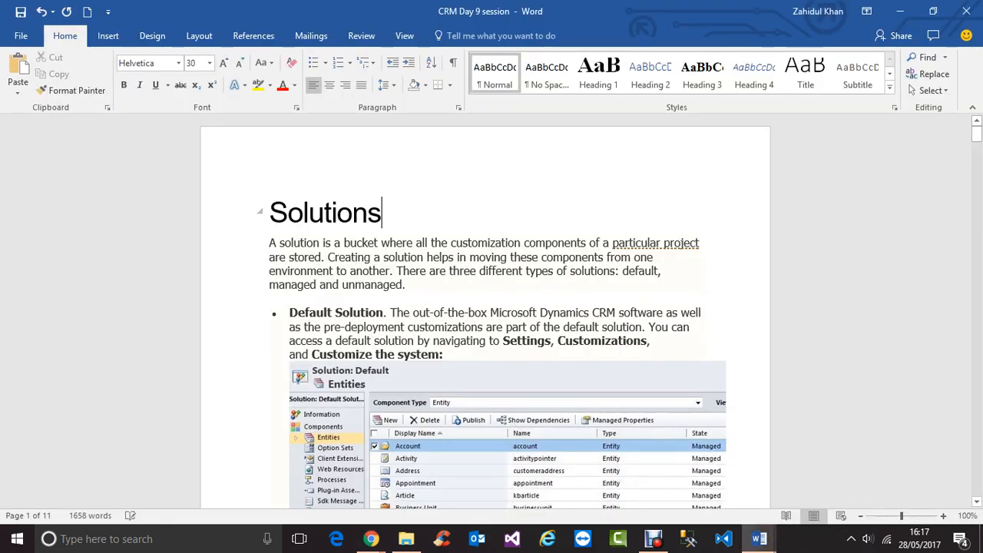
key(Return)
key(Return)
text(DEV)
key(Return)
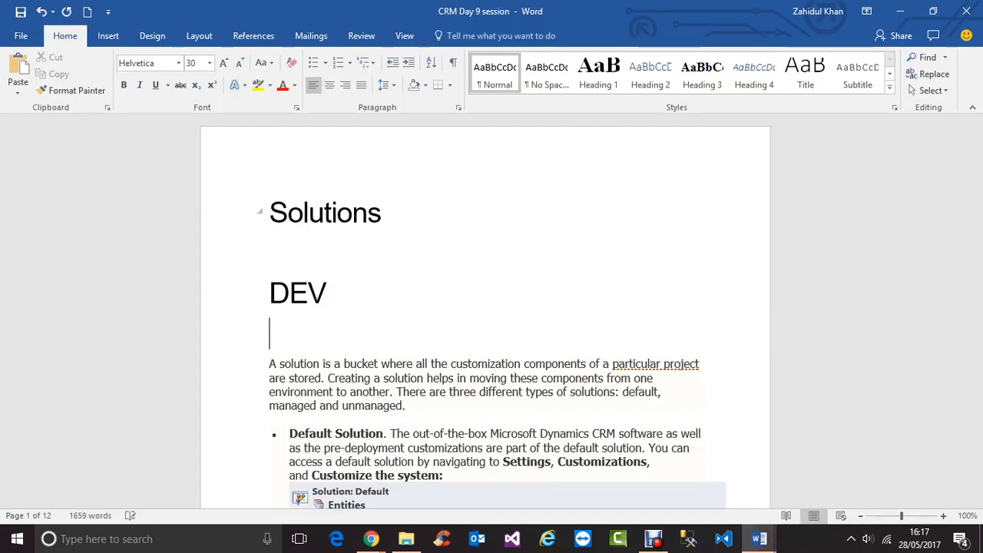
text(Test)
key(Return)
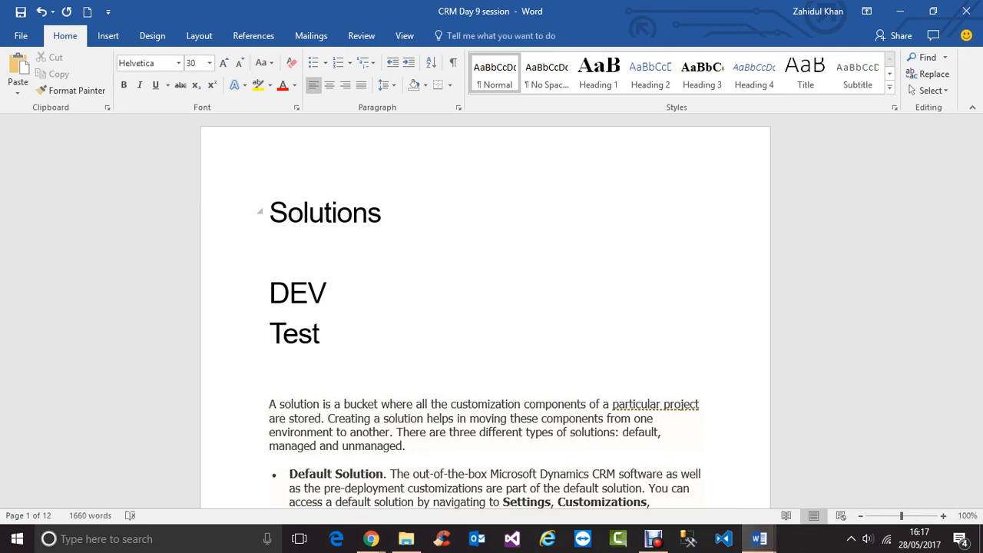
text(LIVE)
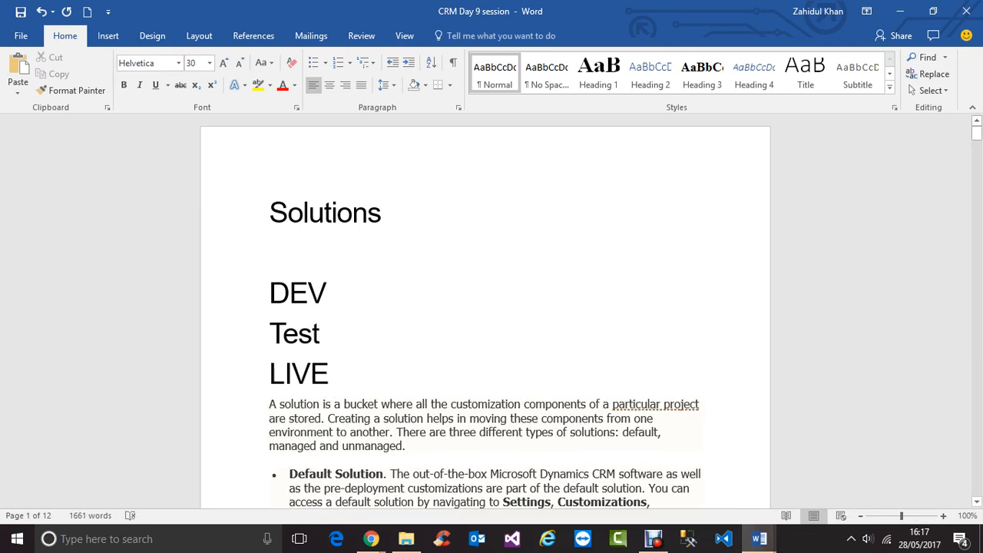
drag(268, 296, 341, 296)
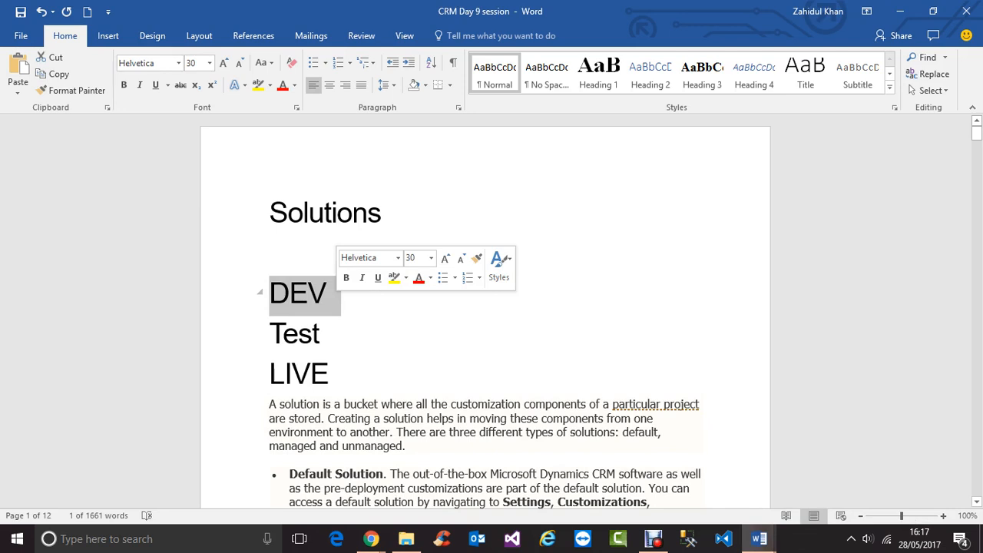
click(328, 293)
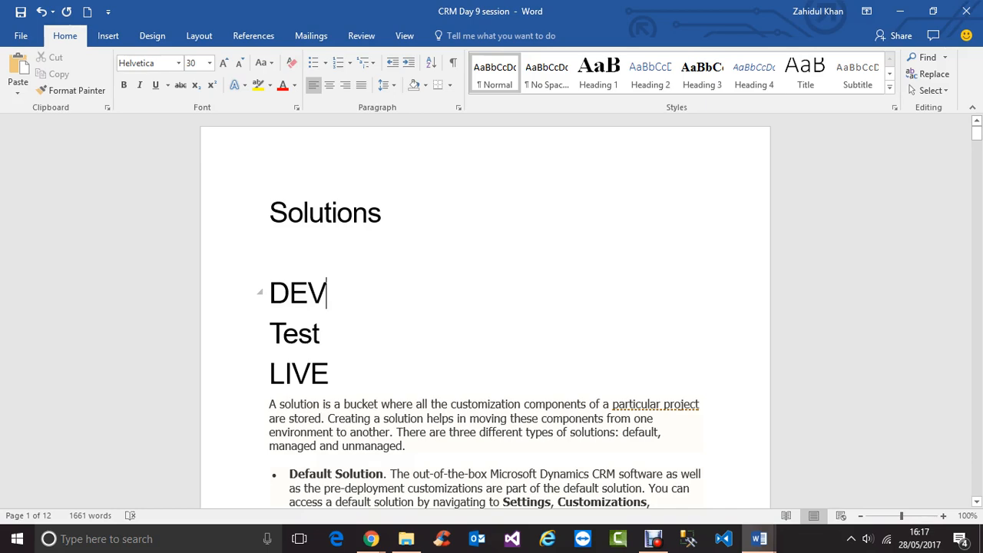
Switch to Dynamics 365 in Chrome and try to export the managed FieldServiceDemoAutoMove solution from the All Solutions list.
click(371, 538)
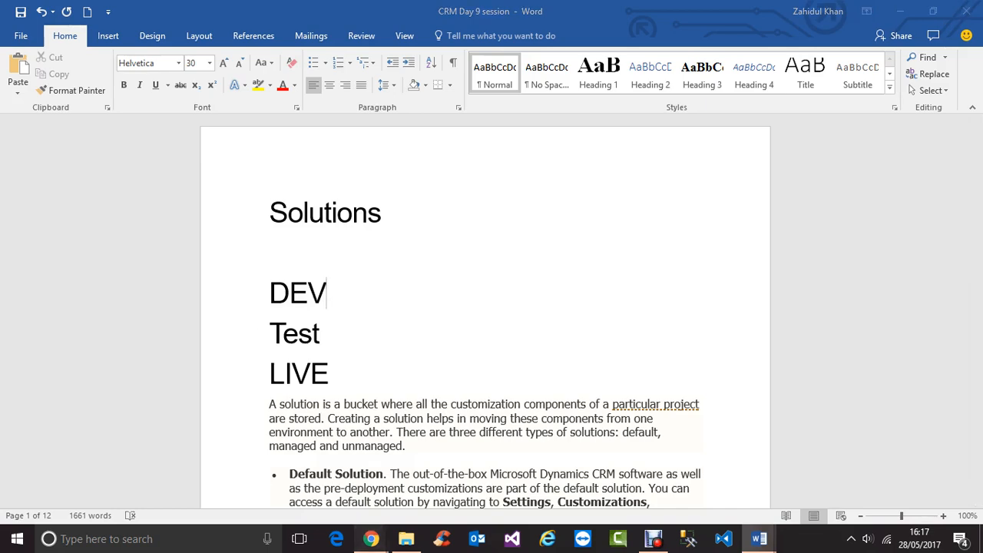
click(285, 470)
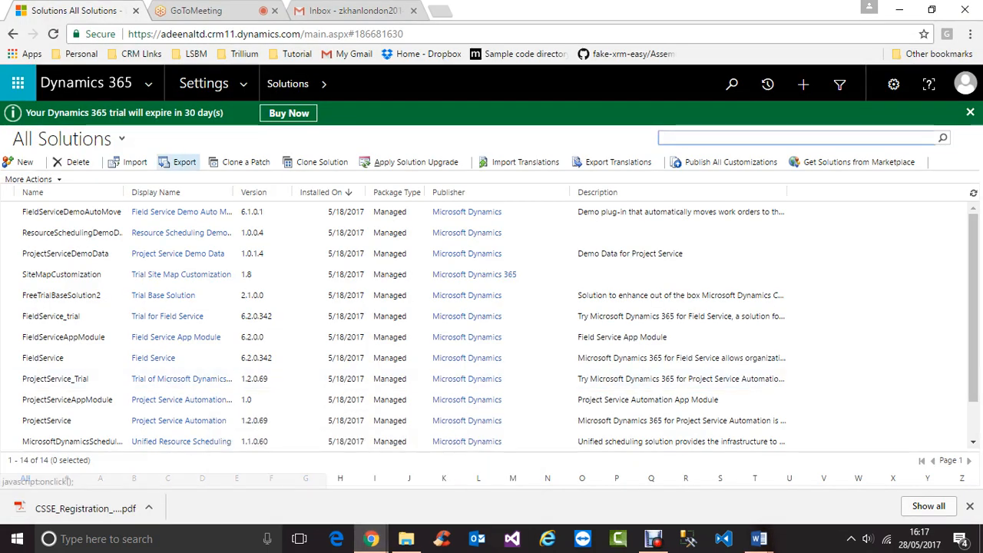
click(185, 161)
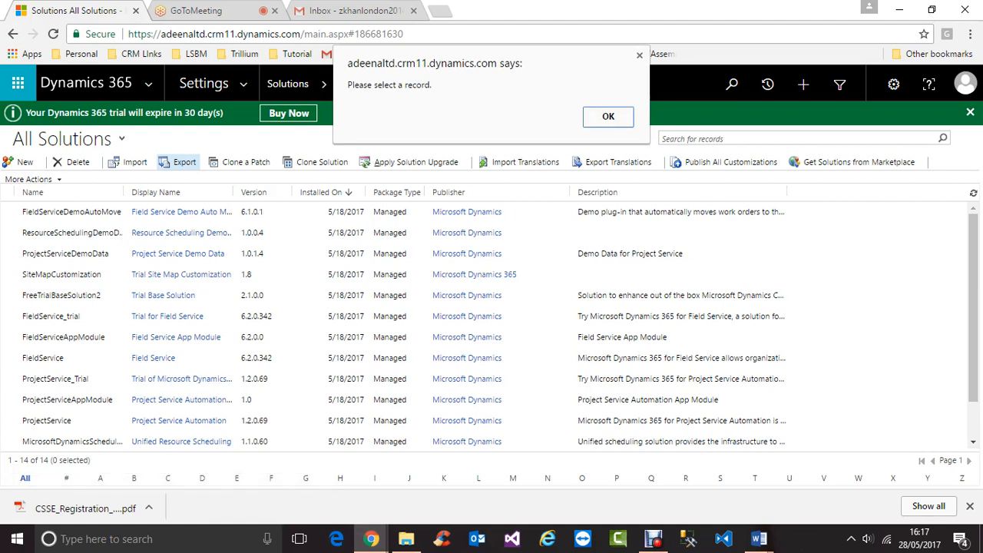
key(Return)
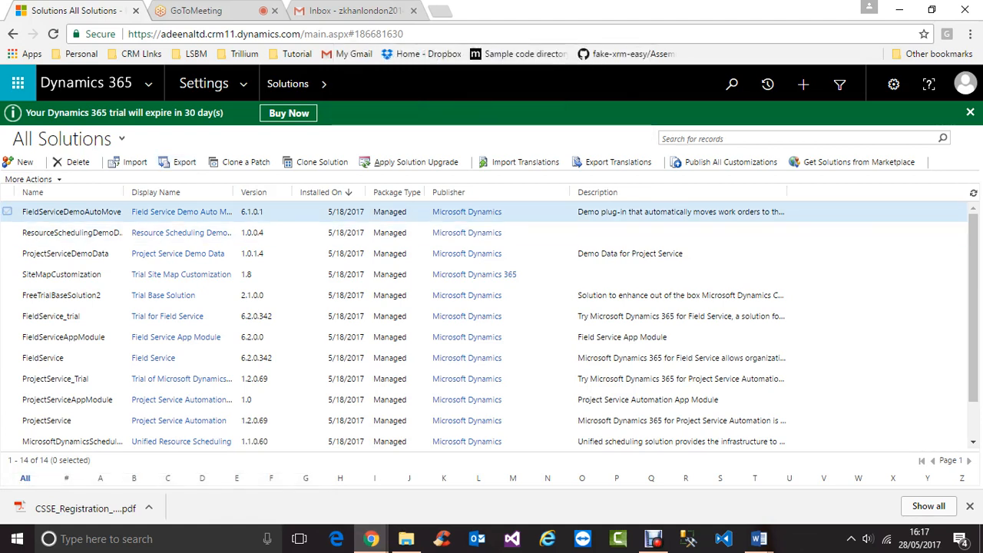
click(72, 211)
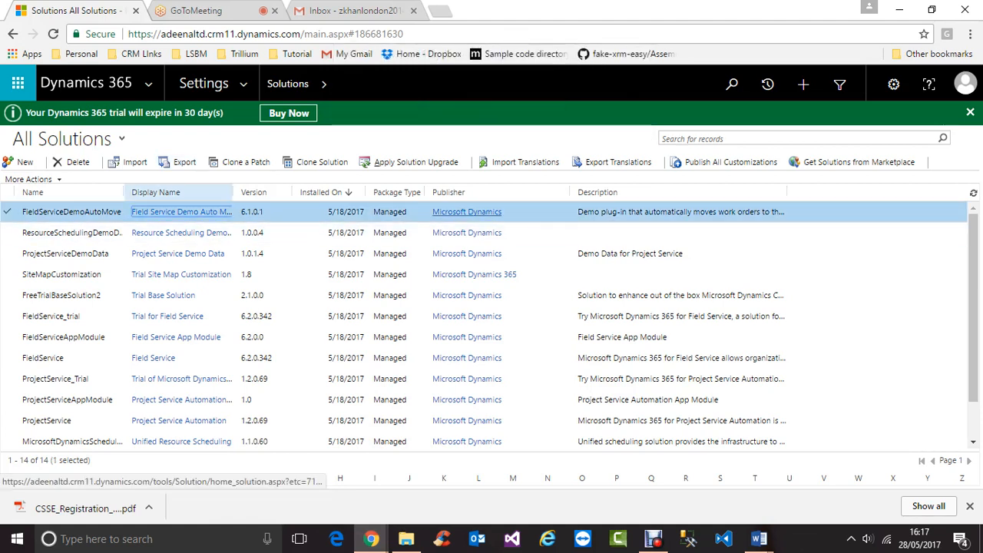
click(185, 161)
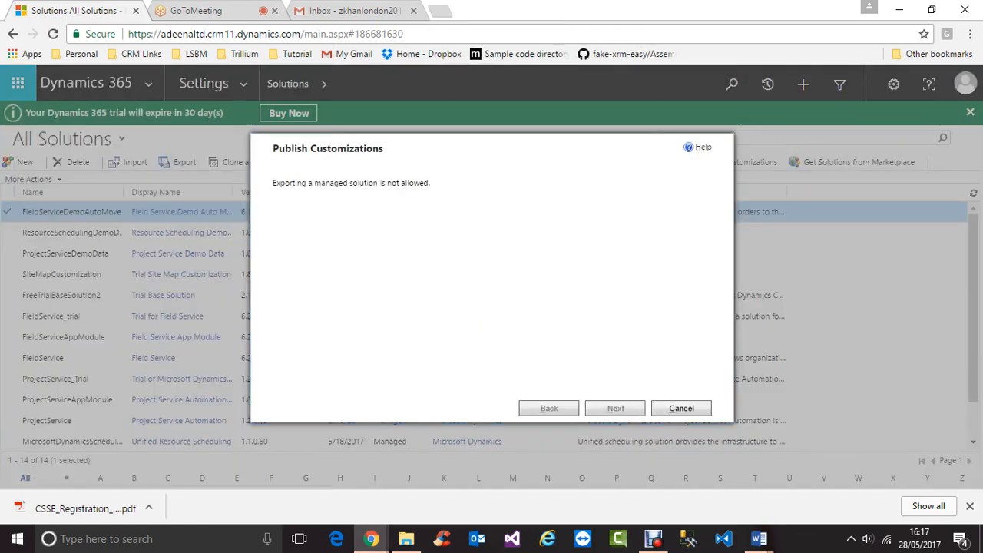
Close the export wizard, and check the Test line in the Word session document against the All Solutions list.
click(681, 408)
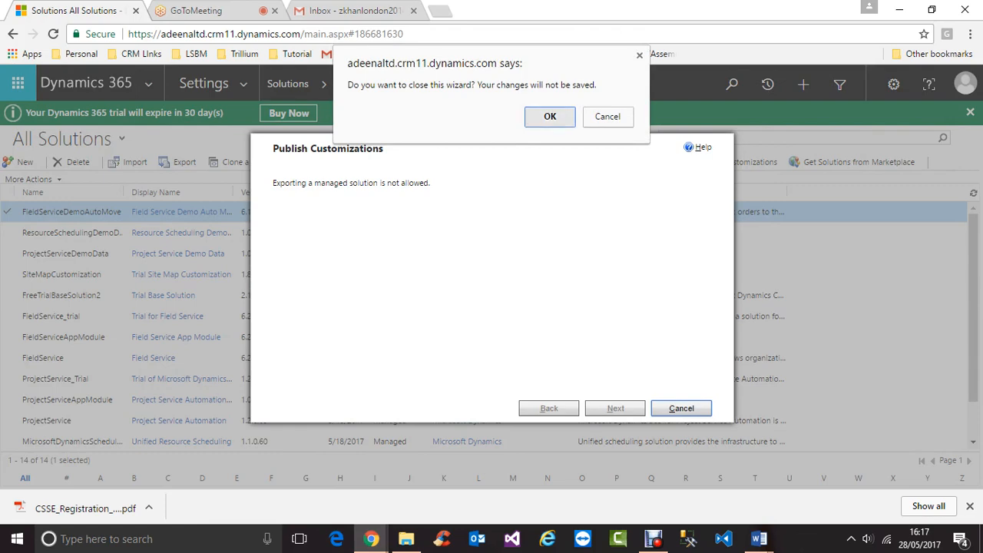
key(Return)
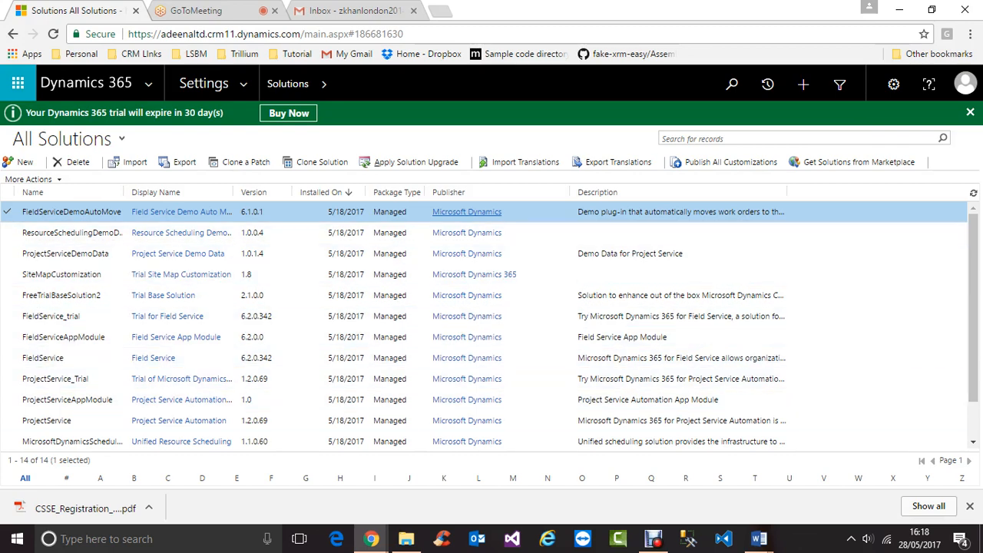
mouse_move(758, 538)
click(898, 511)
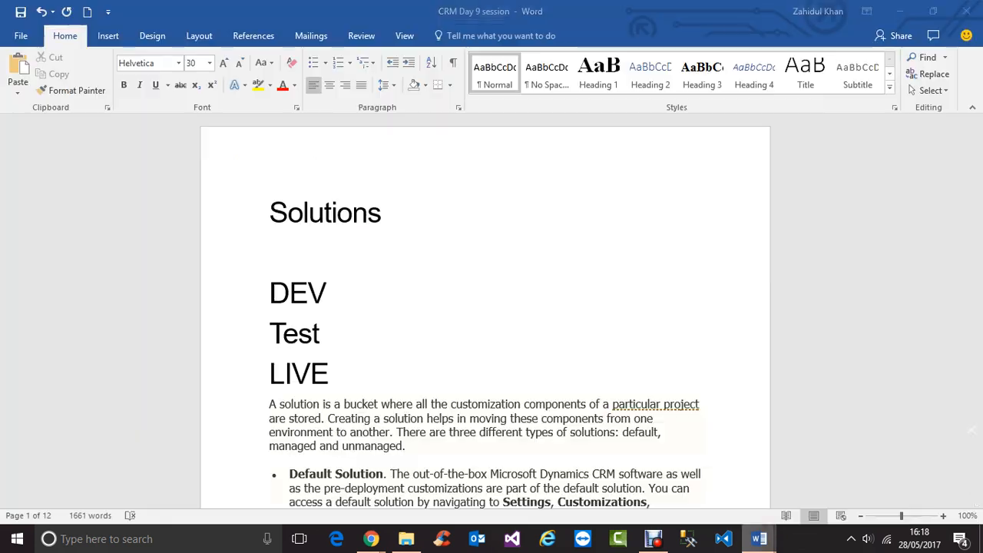
click(260, 331)
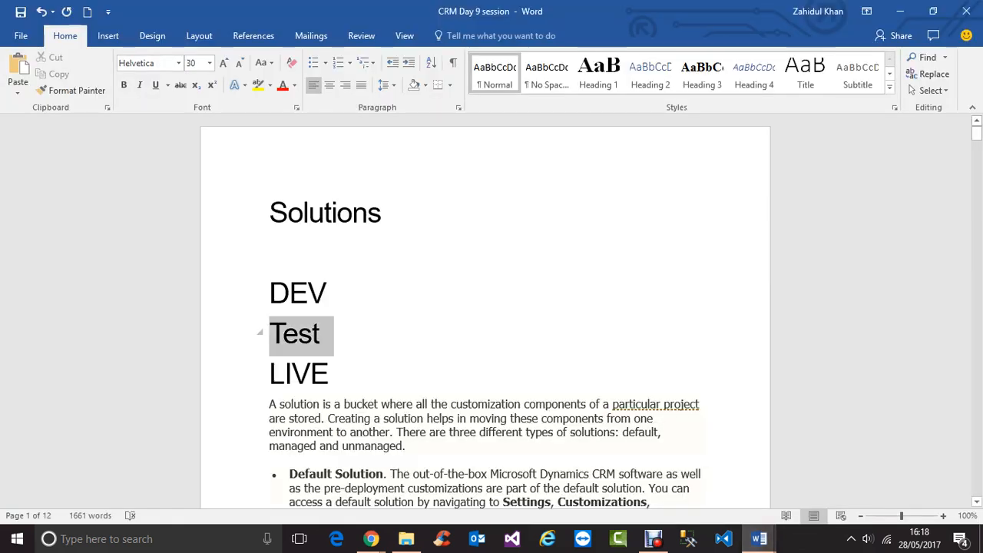
click(371, 538)
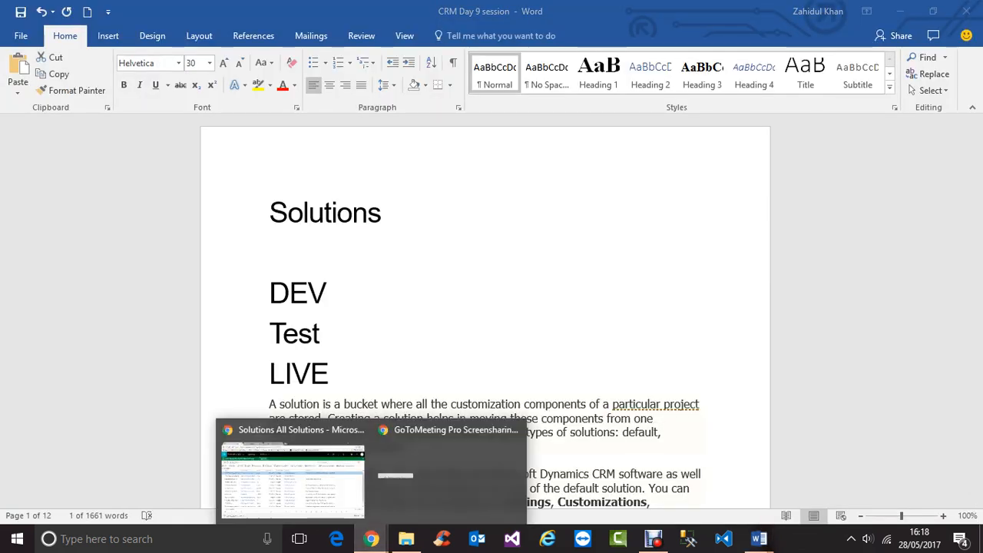
click(292, 472)
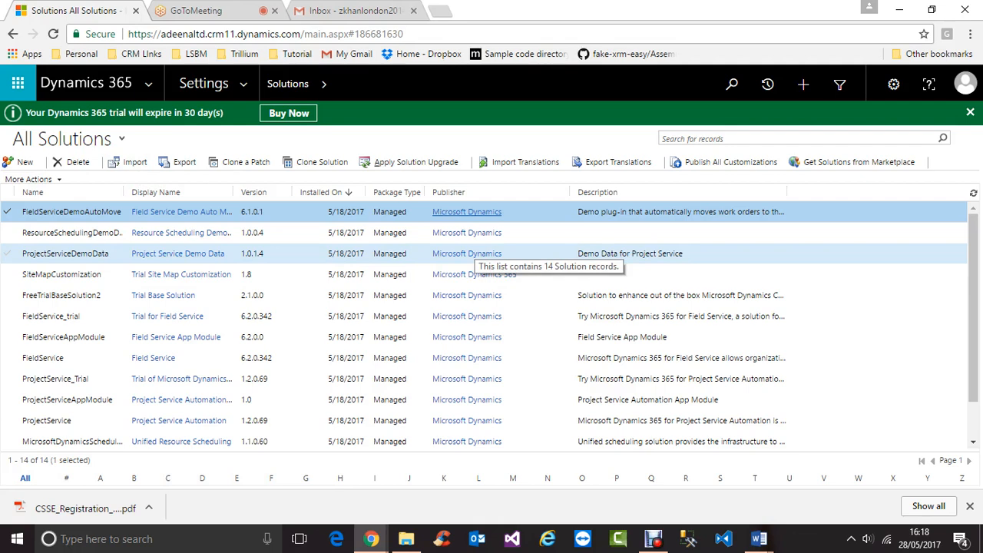
Switch to the CRM Day 9 session document in Word and delete the DEV, Test and LIVE lines below the Solutions heading.
mouse_move(758, 539)
click(895, 472)
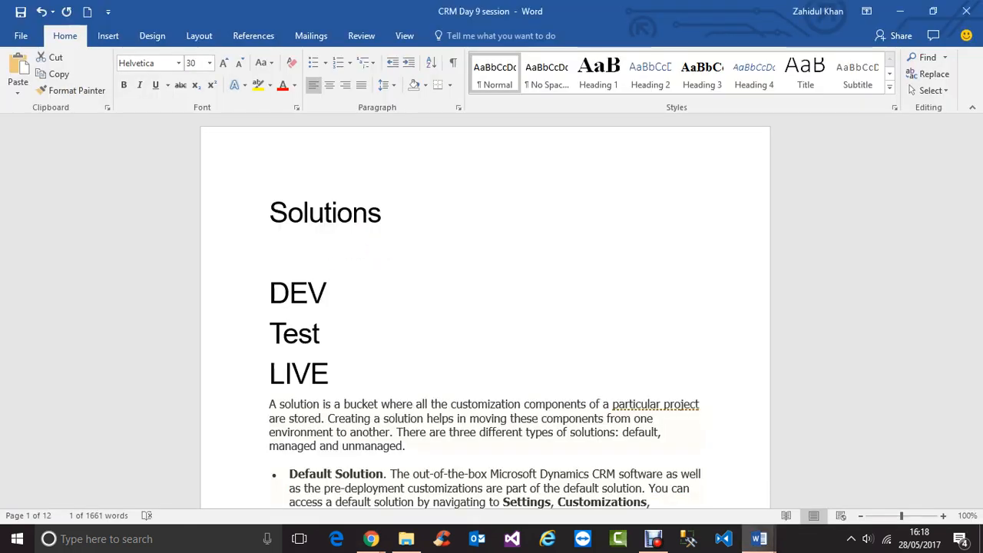
drag(271, 295, 336, 296)
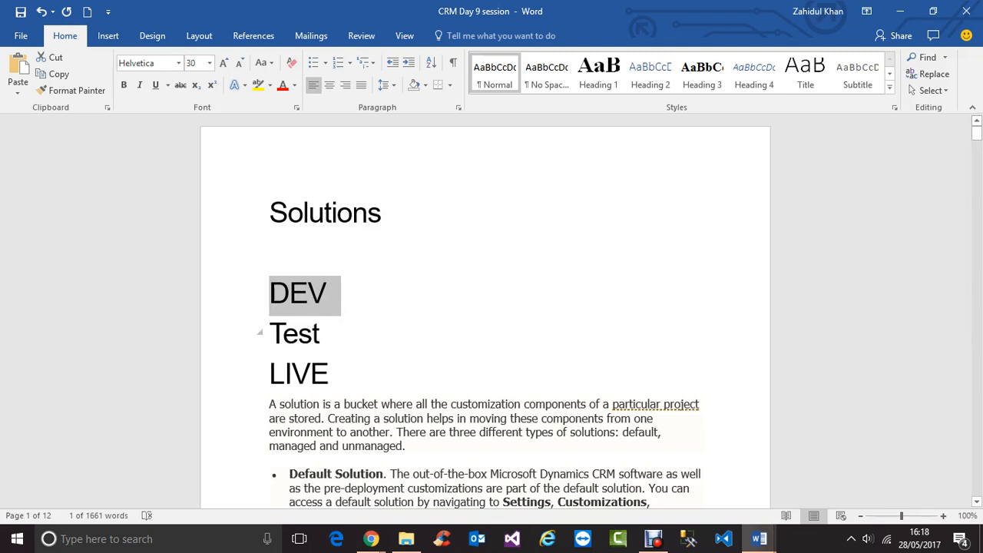
drag(271, 336, 334, 336)
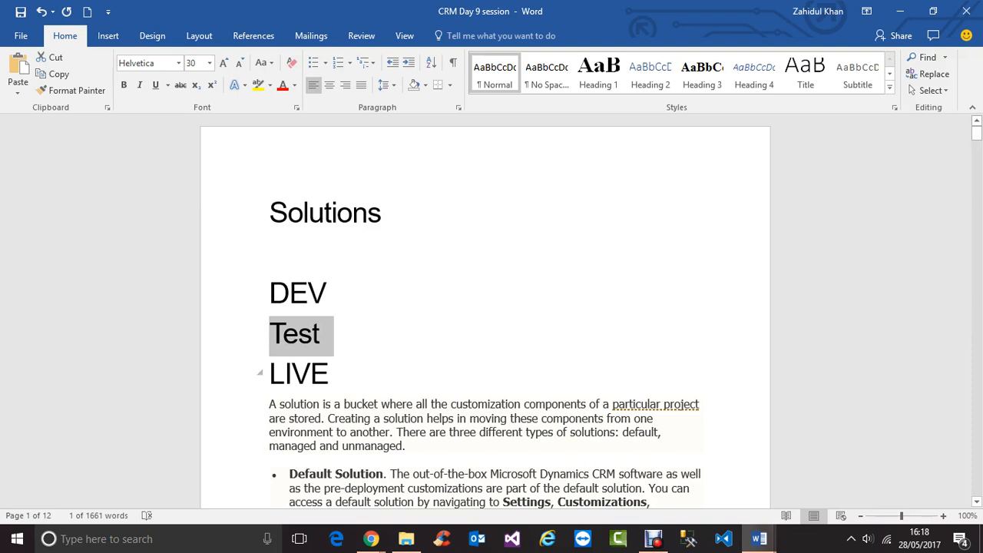
drag(271, 375, 330, 375)
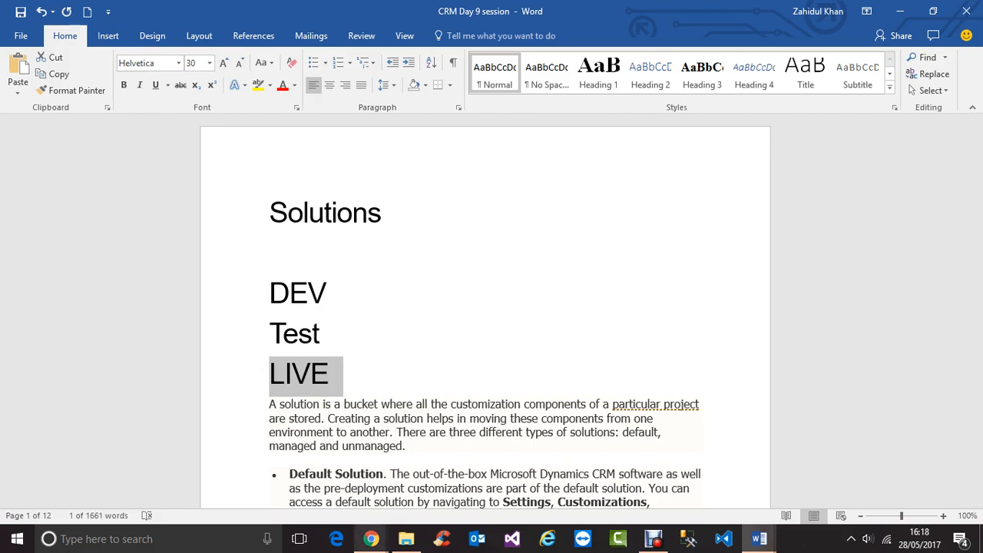
key(shift+Up)
key(shift+Up)
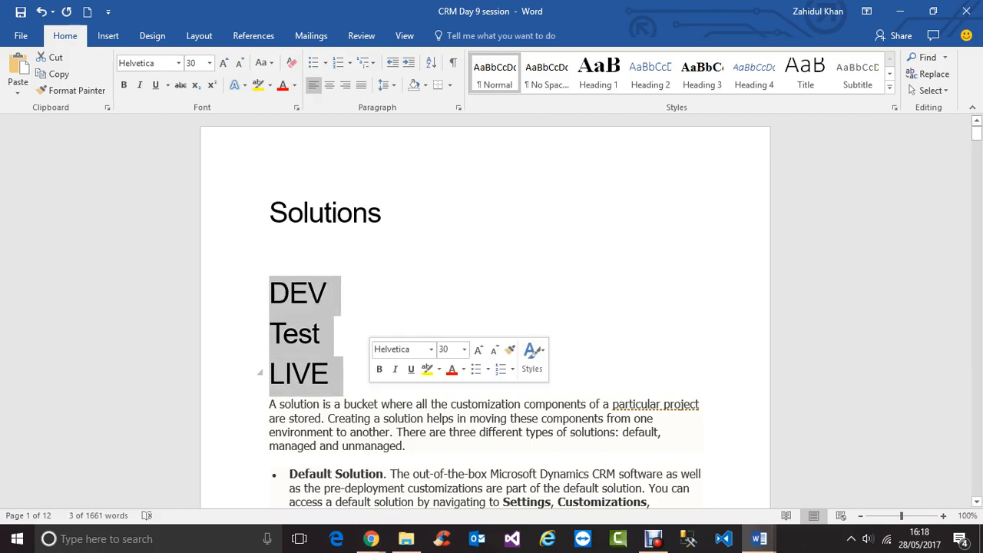
key(Delete)
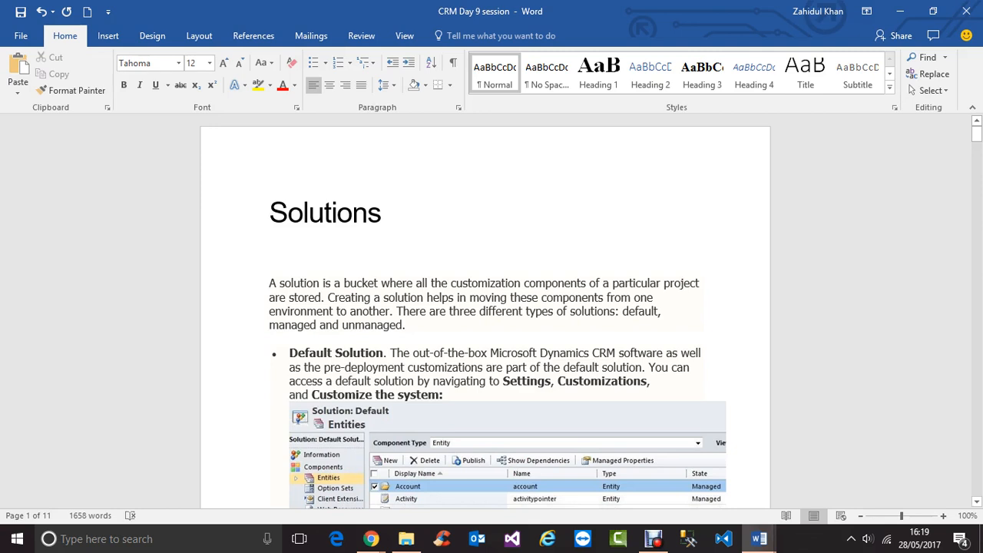
Review the opening solution definition, highlighting the default, managed and unmanaged types, and look over their descriptions.
drag(384, 298, 408, 298)
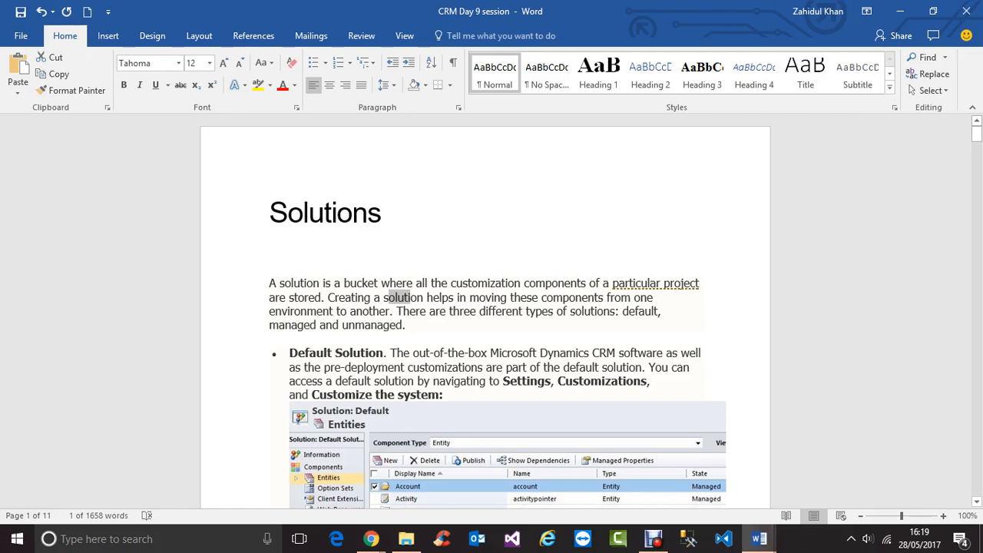
drag(271, 325, 424, 330)
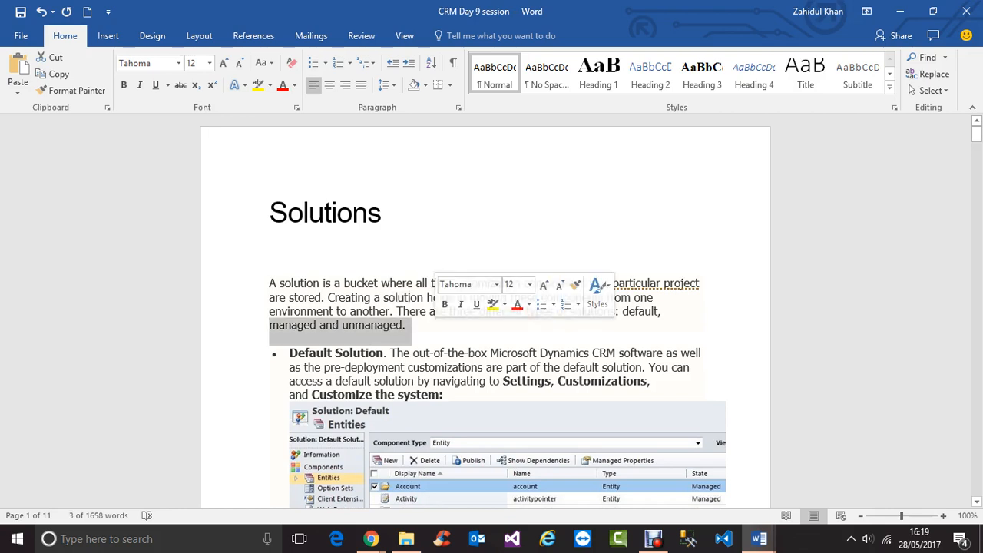
drag(623, 312, 665, 322)
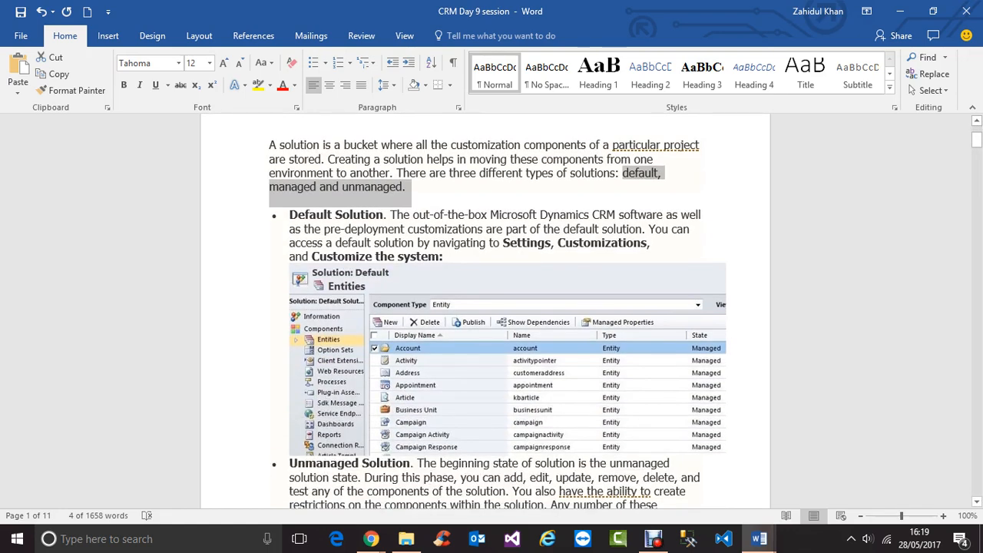
scroll(497, 307, down, 6)
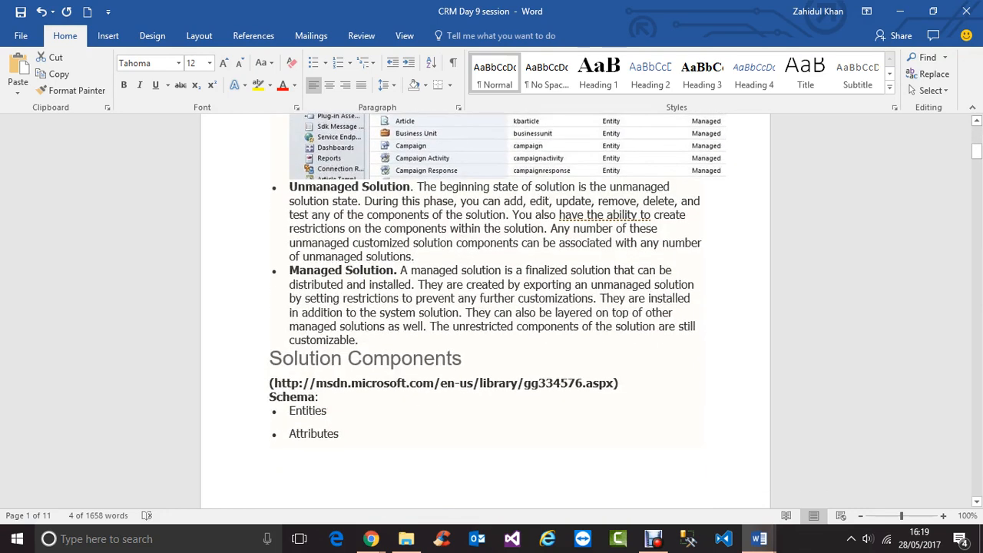
scroll(497, 307, up, 6)
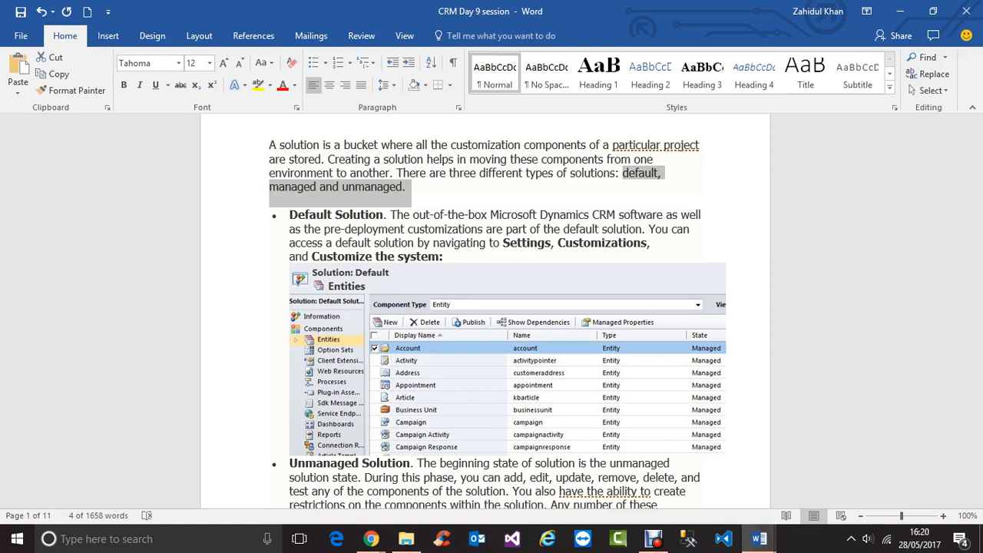
Check the All Solutions list in Chrome, and highlight the first sentence of the Default Solution description in the Word session document.
click(371, 539)
click(293, 478)
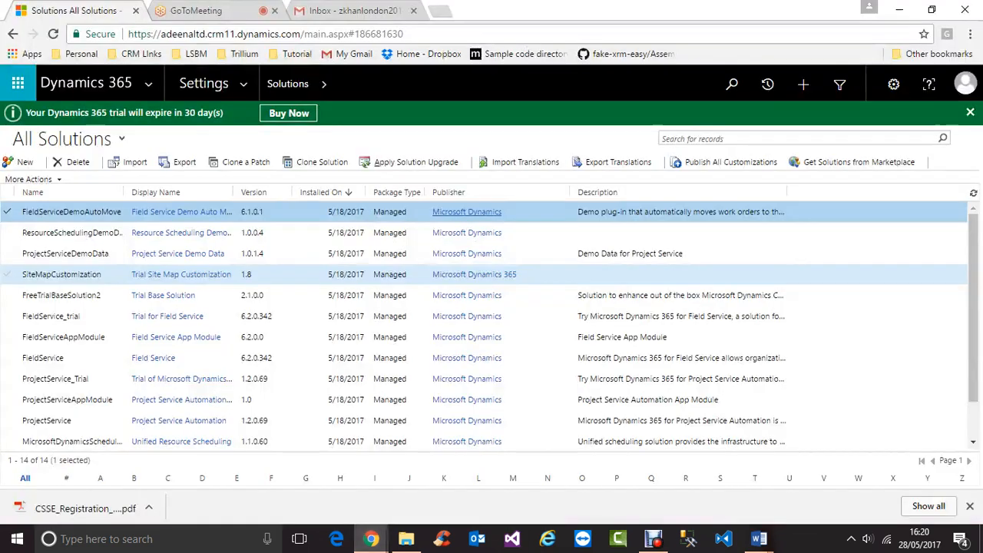
mouse_move(759, 539)
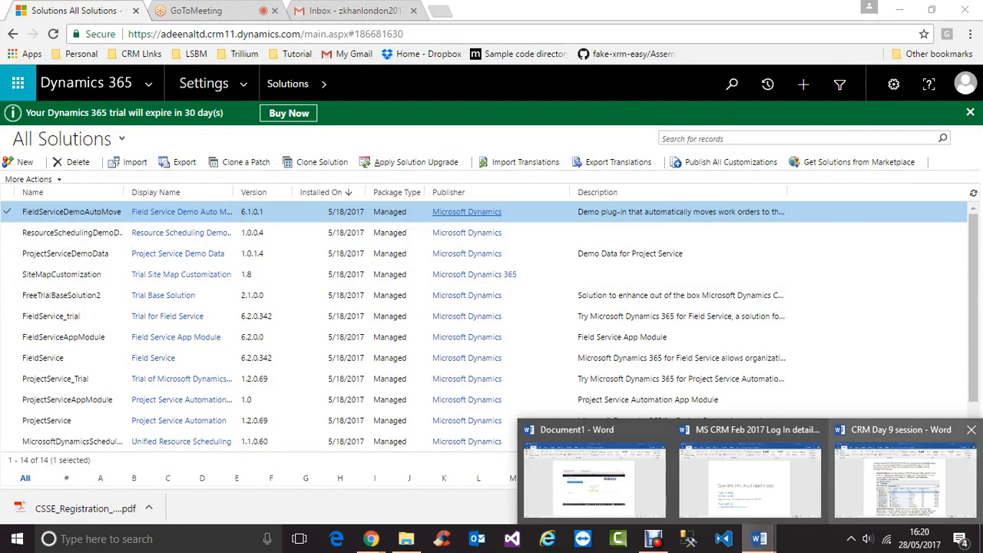
click(905, 479)
drag(390, 215, 642, 229)
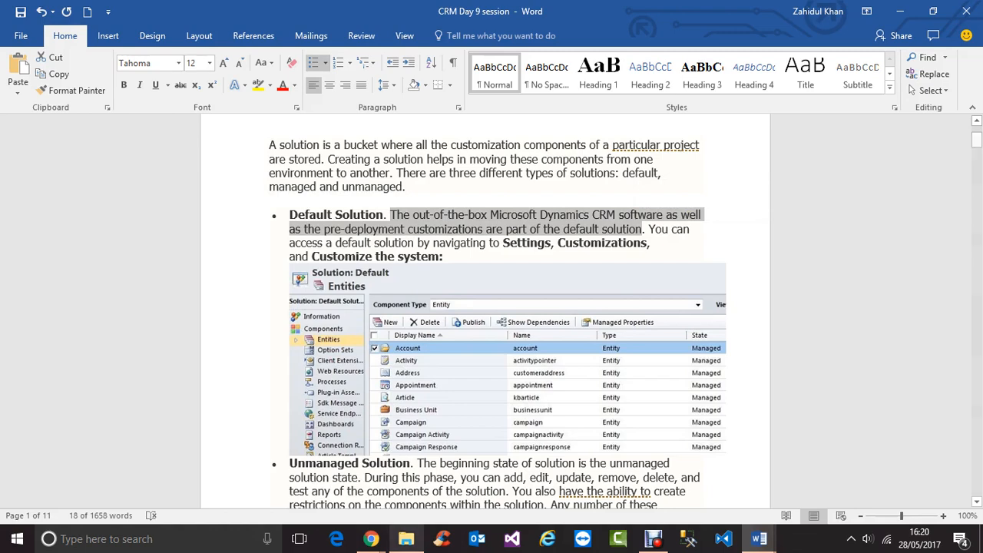
Switch to Dynamics 365 in Chrome and show the Sales accounts in the Active Accounts view.
click(371, 539)
click(291, 472)
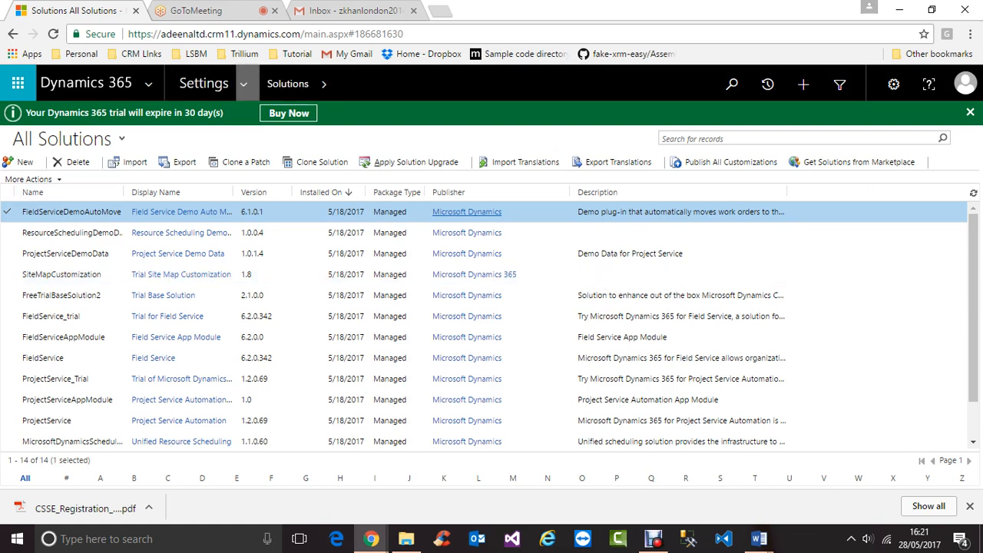
click(243, 83)
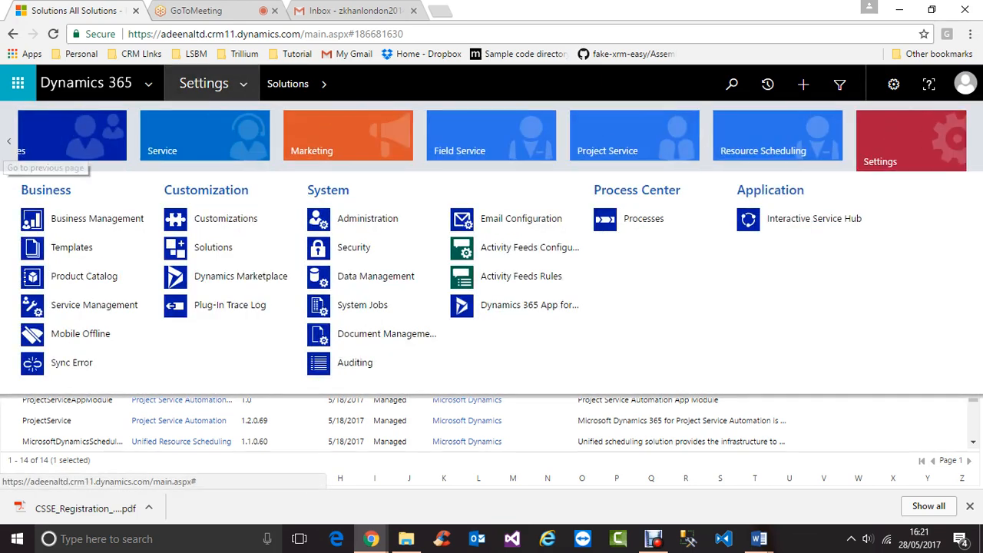
click(82, 135)
click(211, 219)
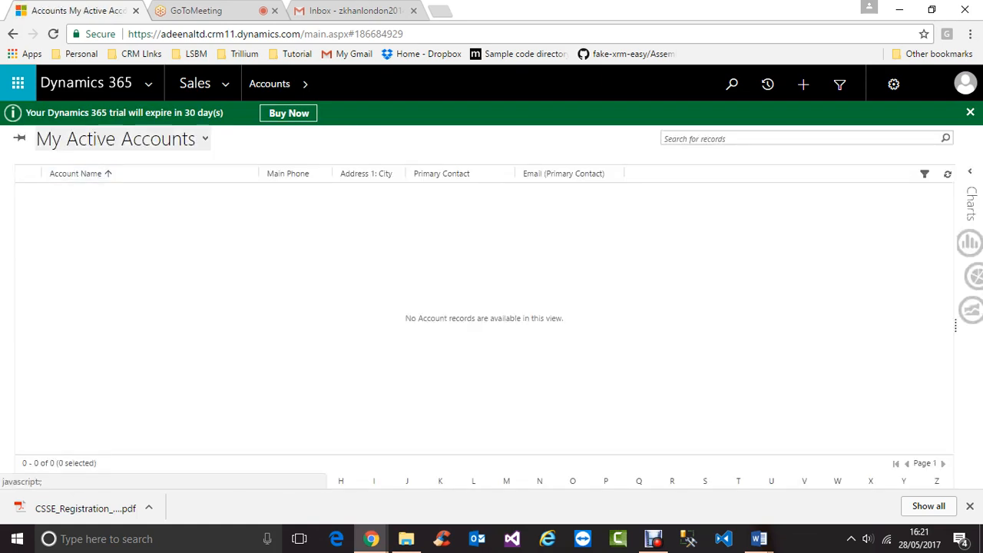
click(171, 139)
click(608, 116)
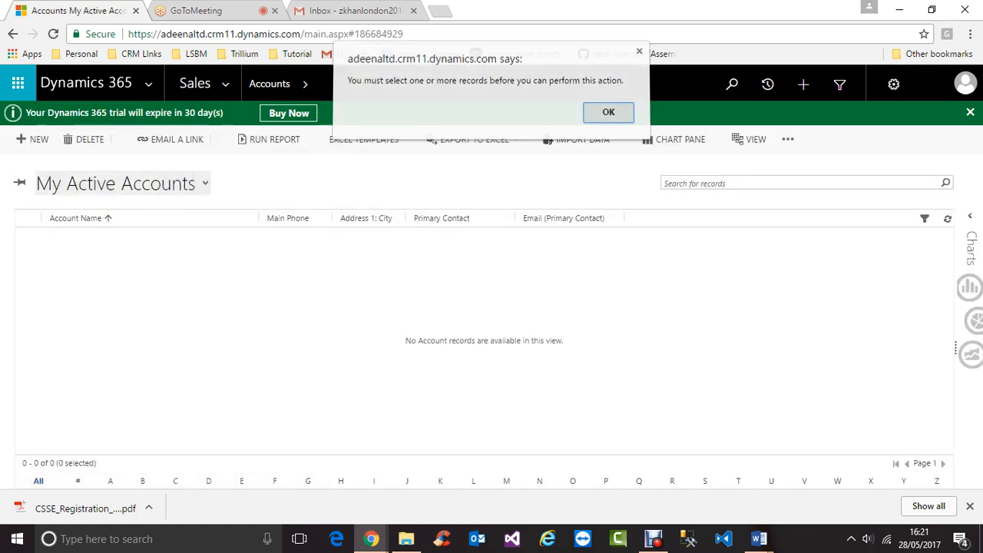
click(204, 184)
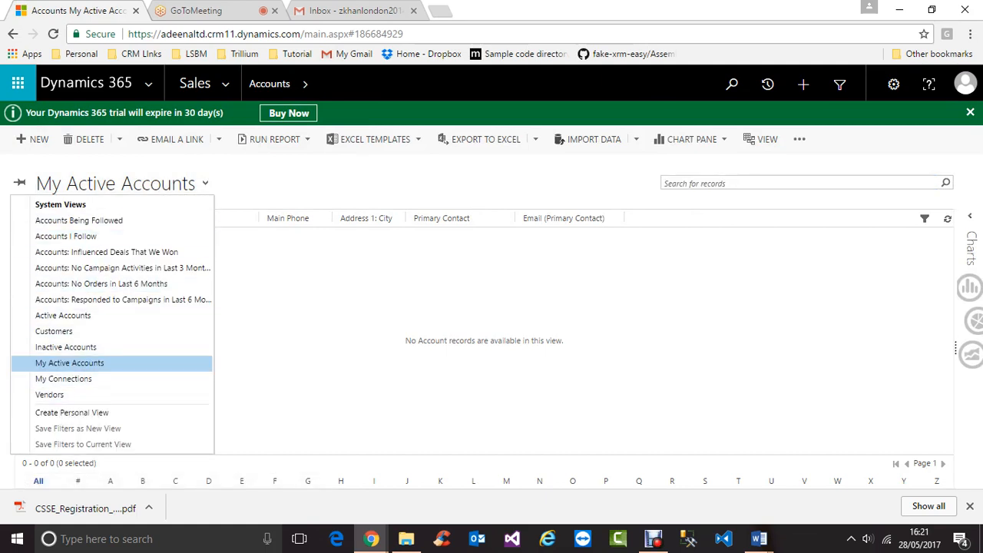
click(63, 315)
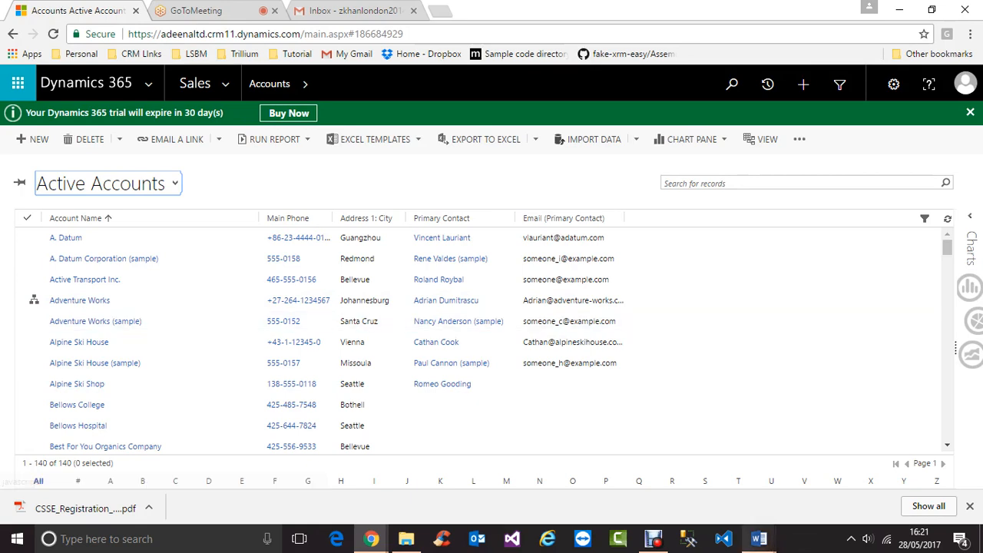
Switch to the Word session document and highlight "out-of-the-box Microsoft Dynamics CRM" and "pre-deployment customizations" in the Default Solution description.
mouse_move(759, 539)
click(895, 480)
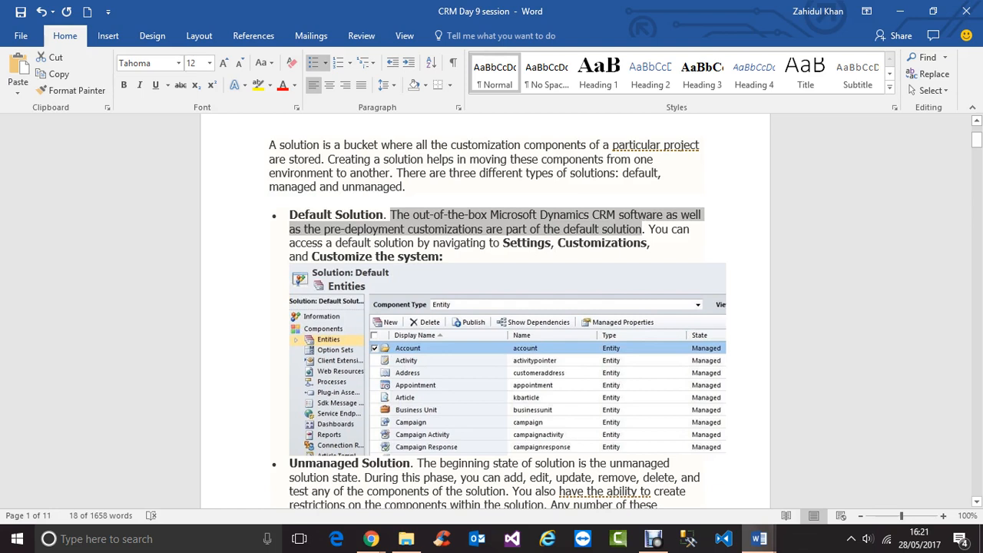
click(445, 257)
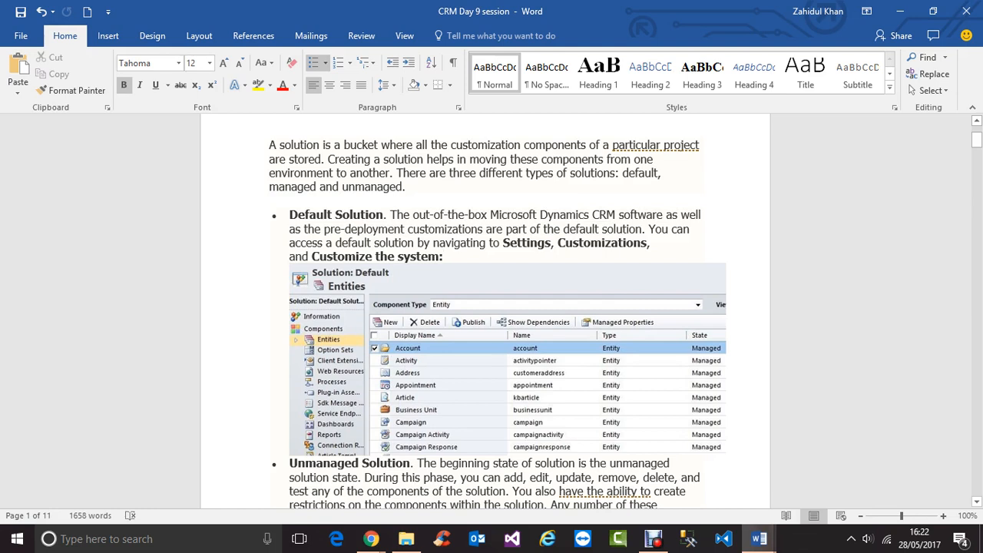
drag(325, 229, 483, 230)
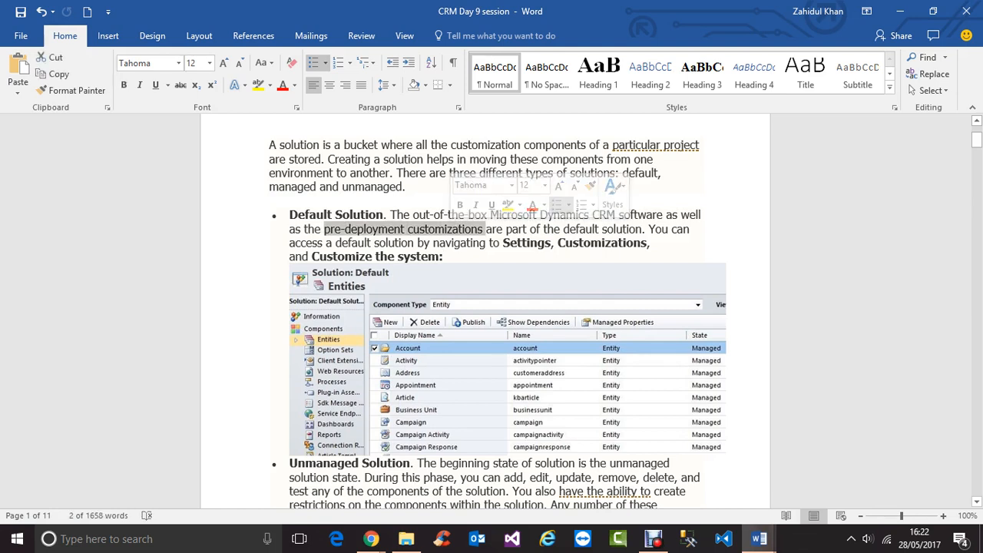
drag(414, 215, 618, 215)
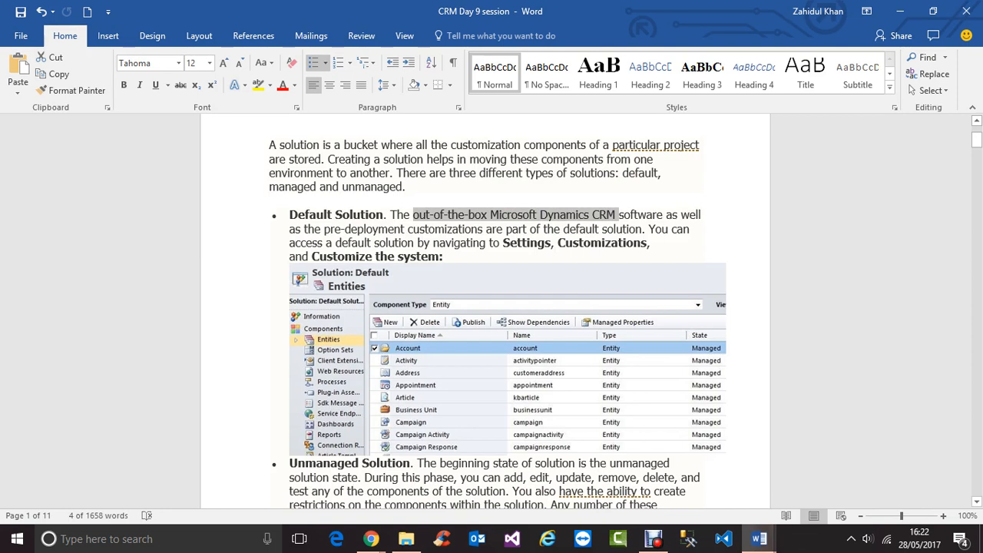
drag(324, 228, 484, 229)
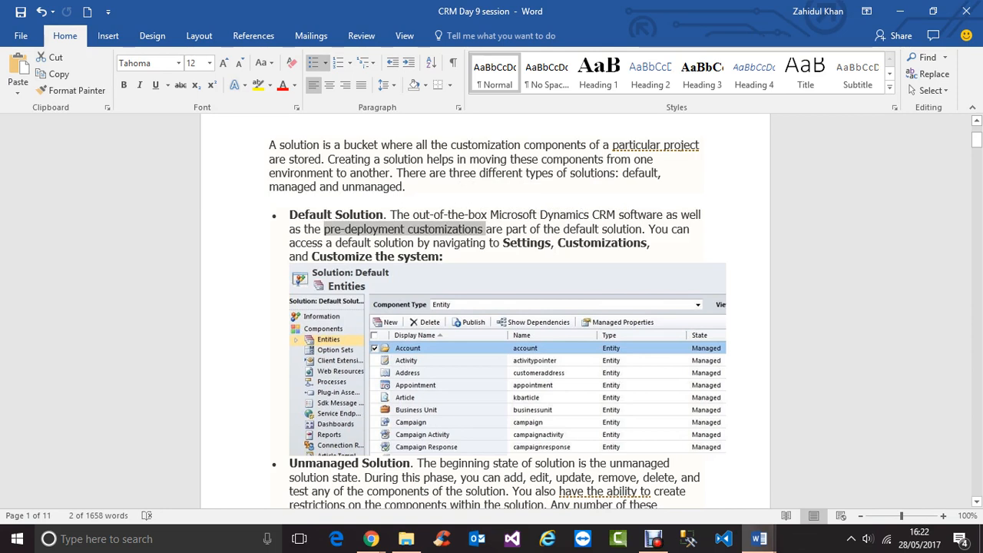
Switch to Dynamics 365 in Chrome and open the Customizations page in the Settings area.
click(371, 538)
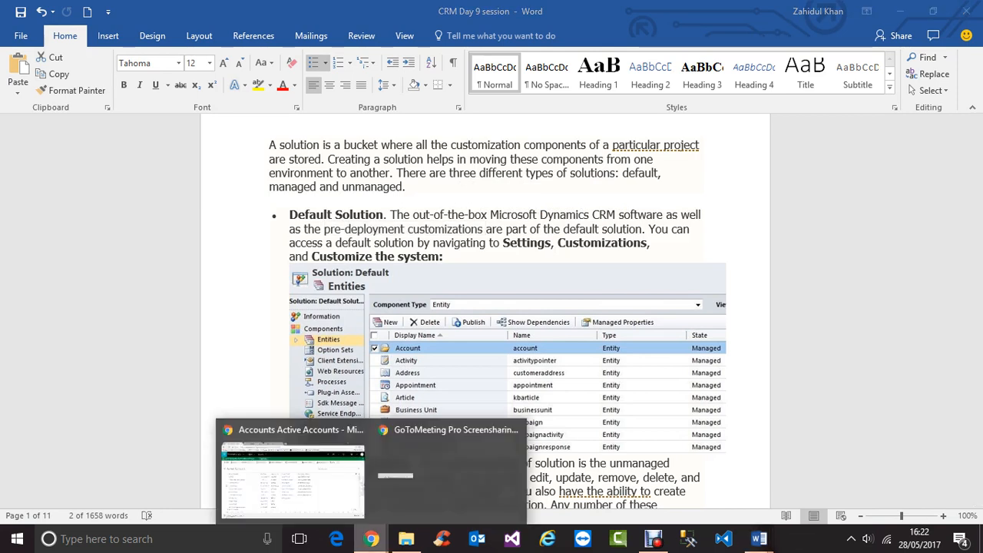
click(293, 468)
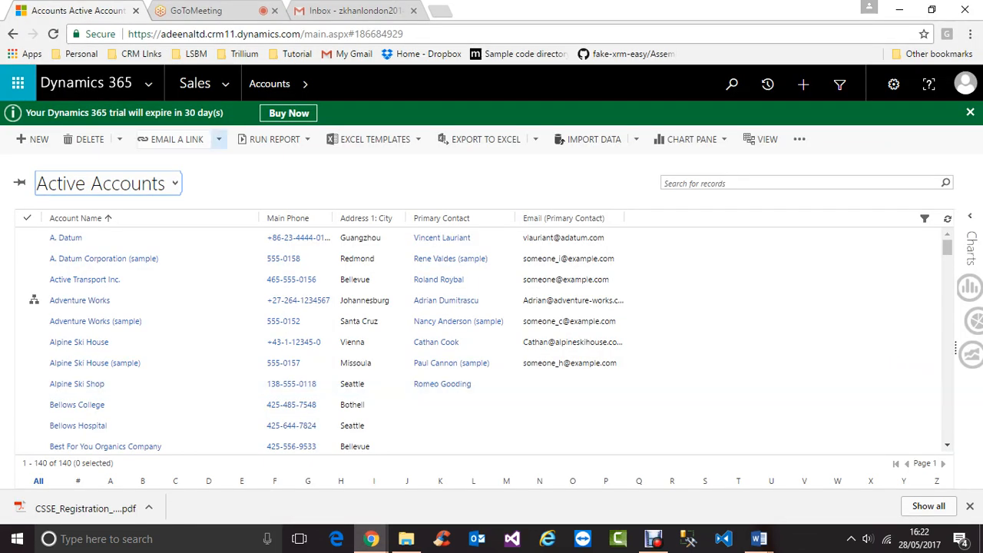
click(225, 84)
click(922, 137)
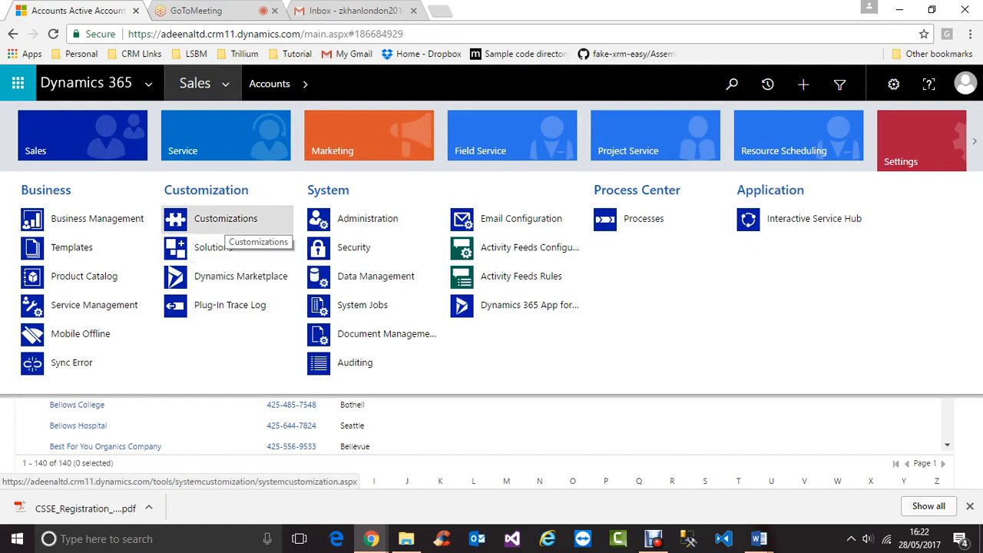
click(226, 220)
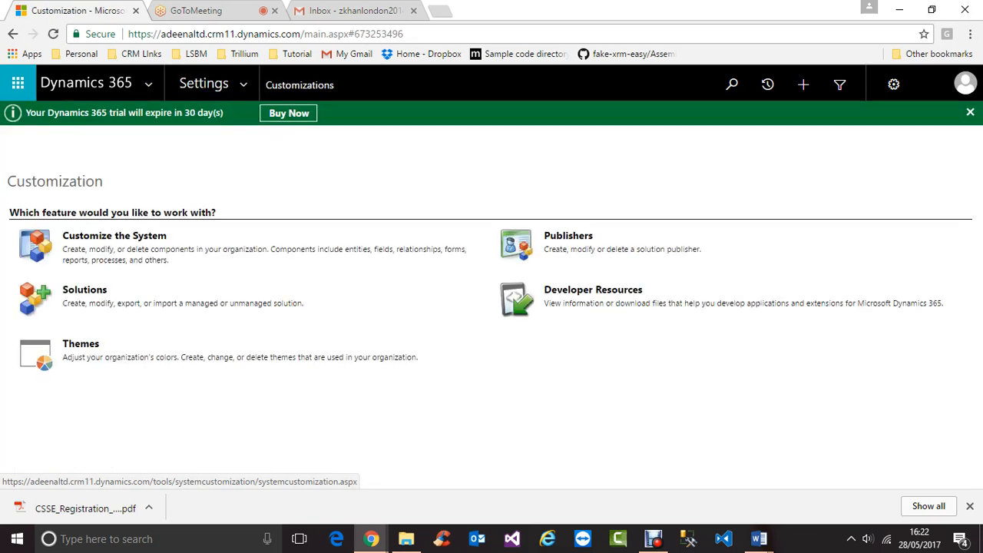
Open the Default Solution with Customize the System, and return to the Word session document.
click(114, 191)
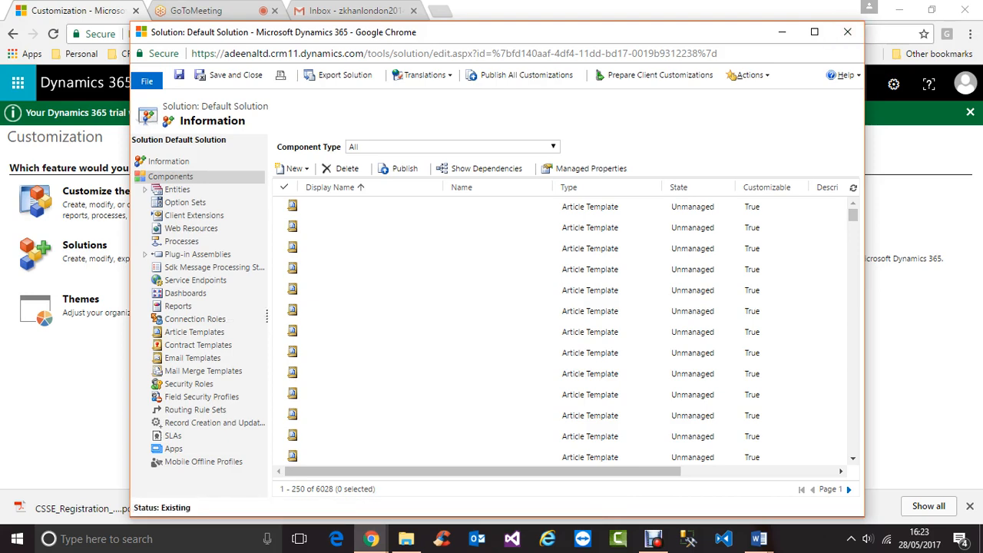
mouse_move(758, 539)
click(905, 480)
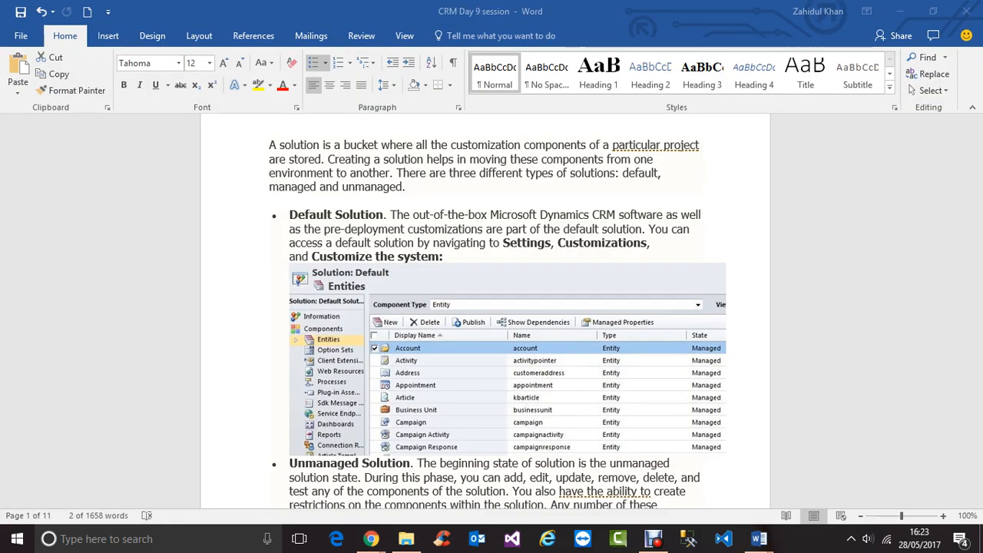
Highlight the full Unmanaged Solution and Managed Solution descriptions in the session document, and clear the selection.
scroll(492, 308, down, 1)
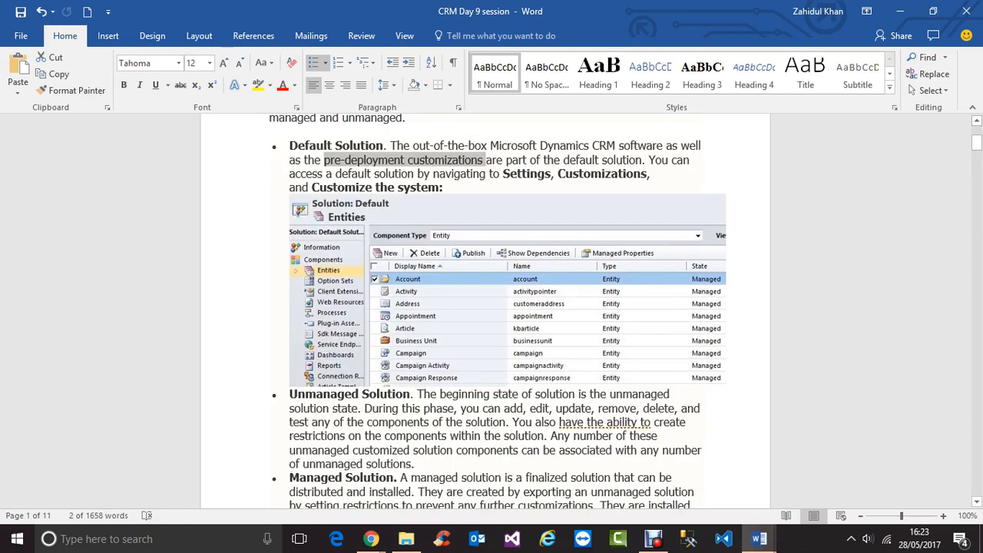
scroll(492, 308, down, 2)
scroll(491, 307, up, 1)
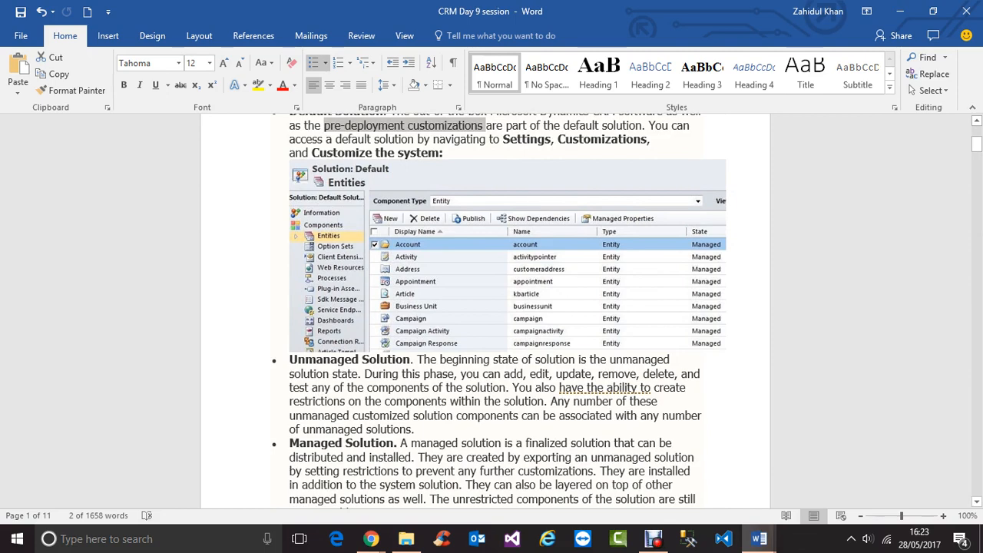
scroll(492, 307, down, 2)
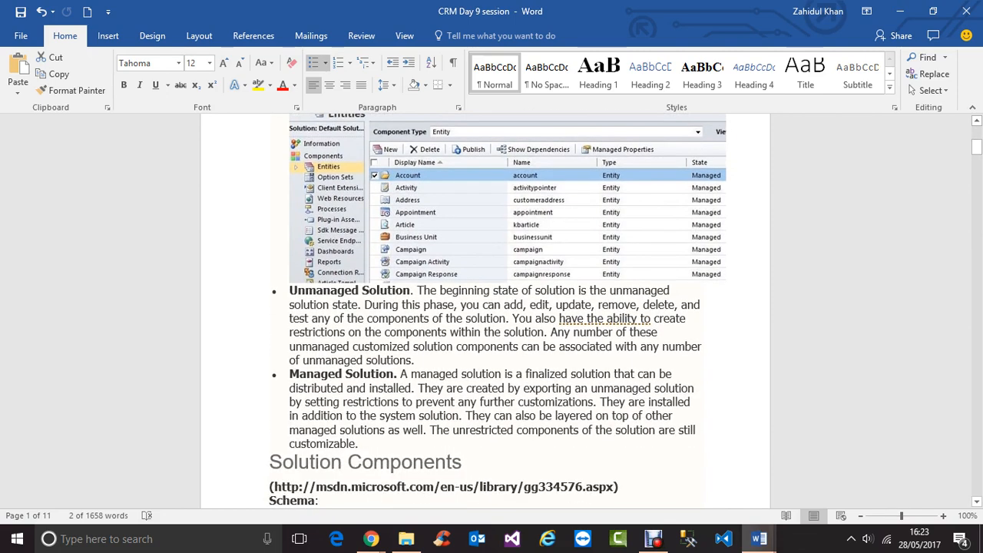
drag(290, 291, 388, 445)
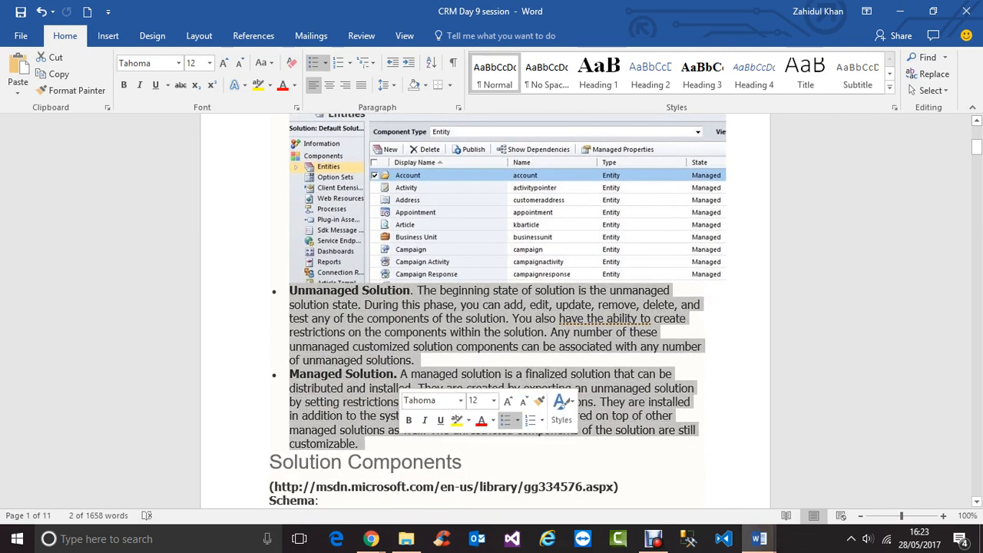
click(415, 360)
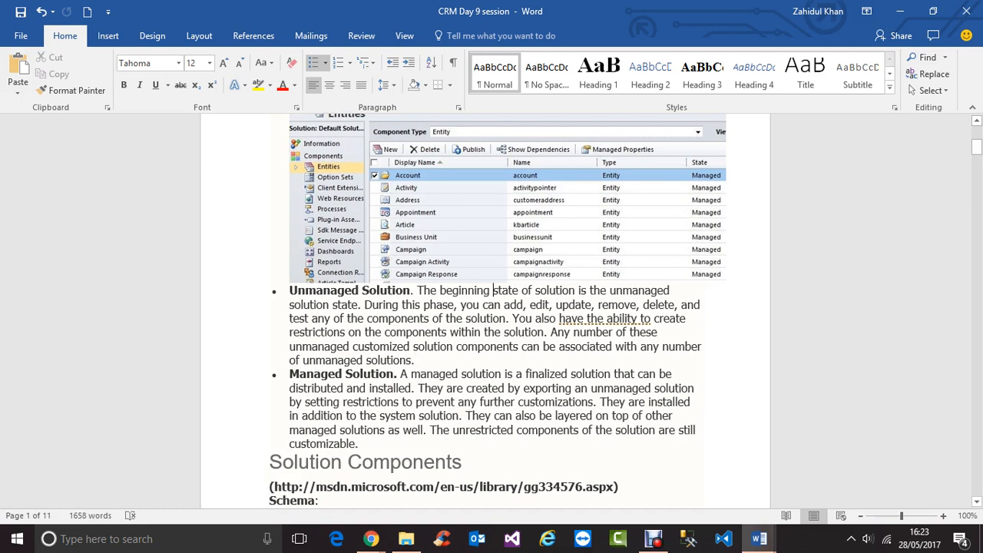
Highlight the word "state" in the Unmanaged Solution description, and the Default Solution, Unmanaged Solution and Managed Solution headings one after another.
drag(492, 292, 518, 292)
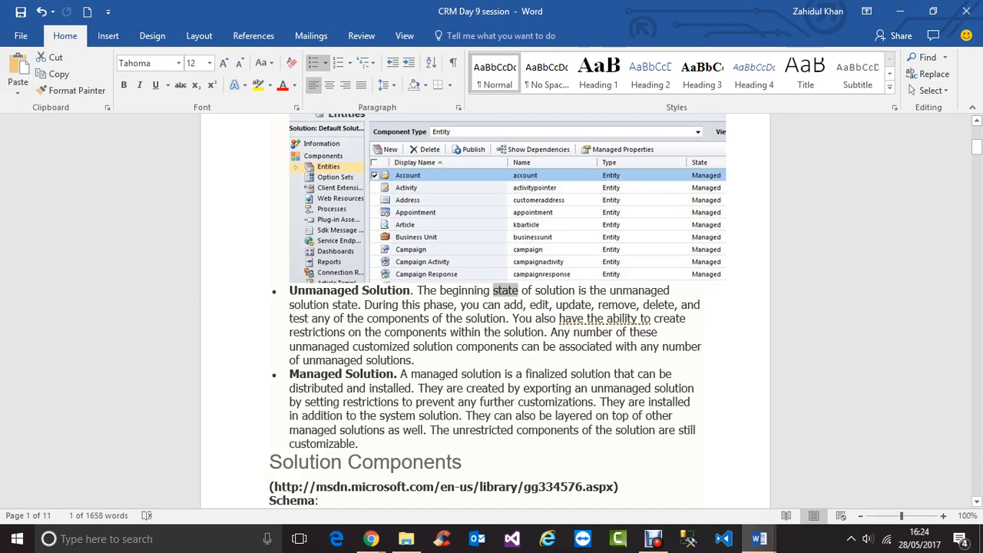
scroll(497, 307, up, 3)
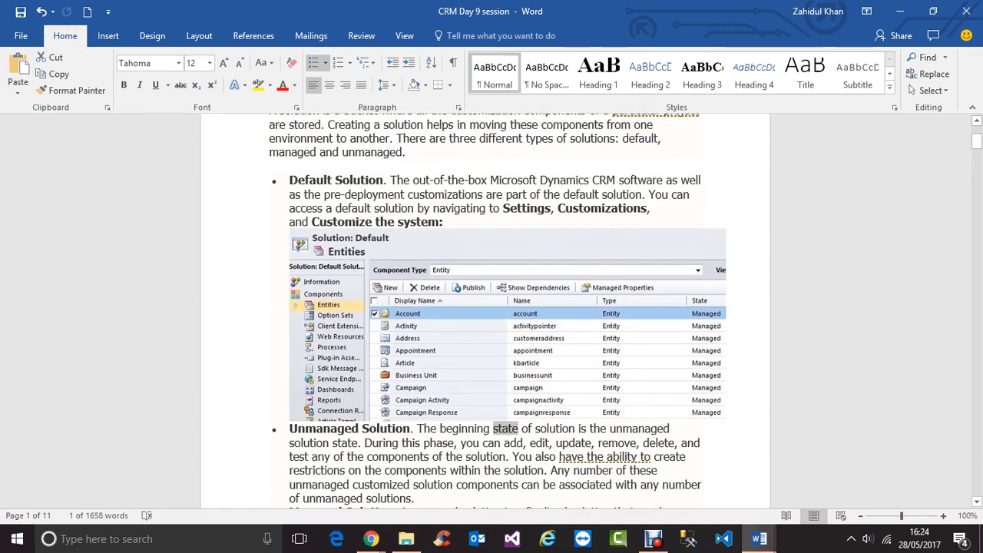
drag(289, 180, 383, 180)
scroll(498, 307, down, 5)
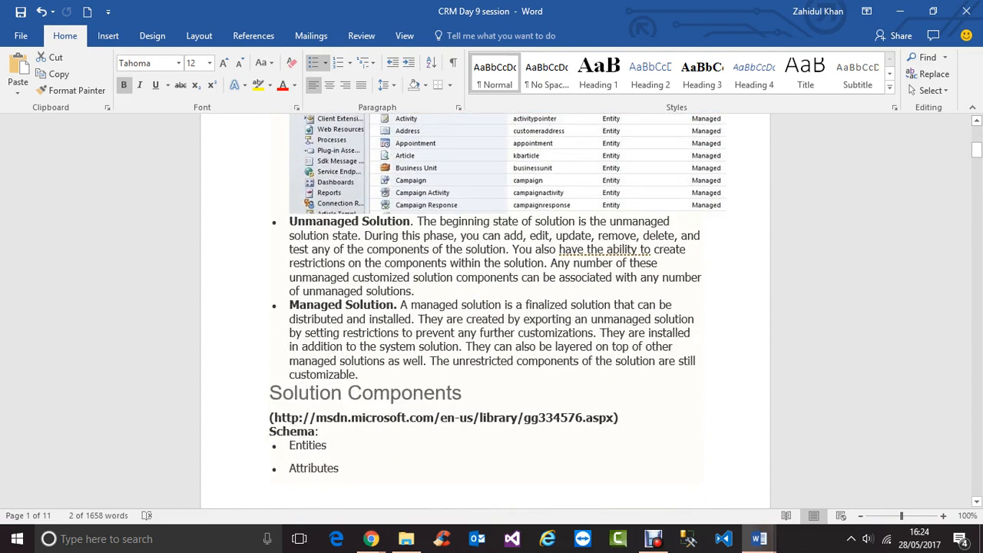
drag(290, 221, 410, 222)
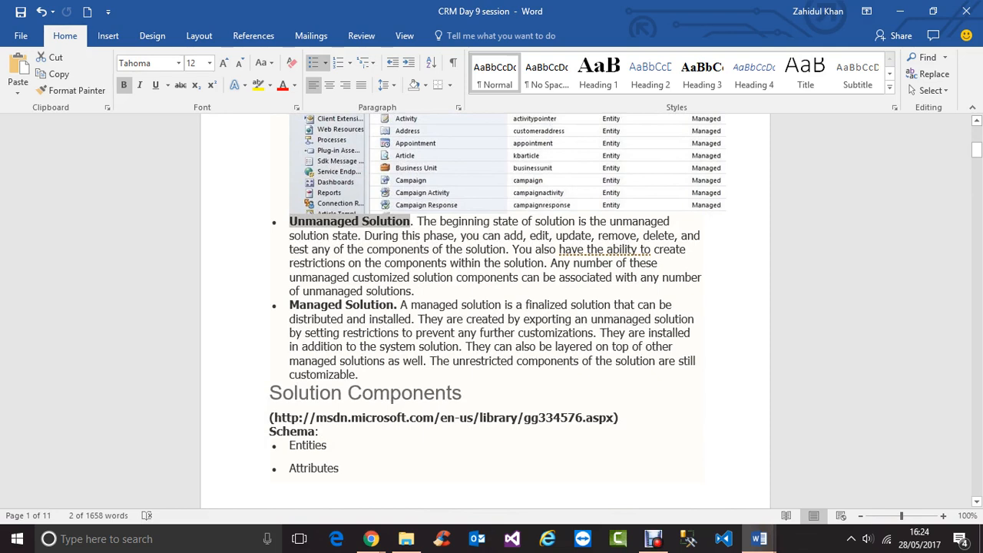
drag(289, 304, 393, 305)
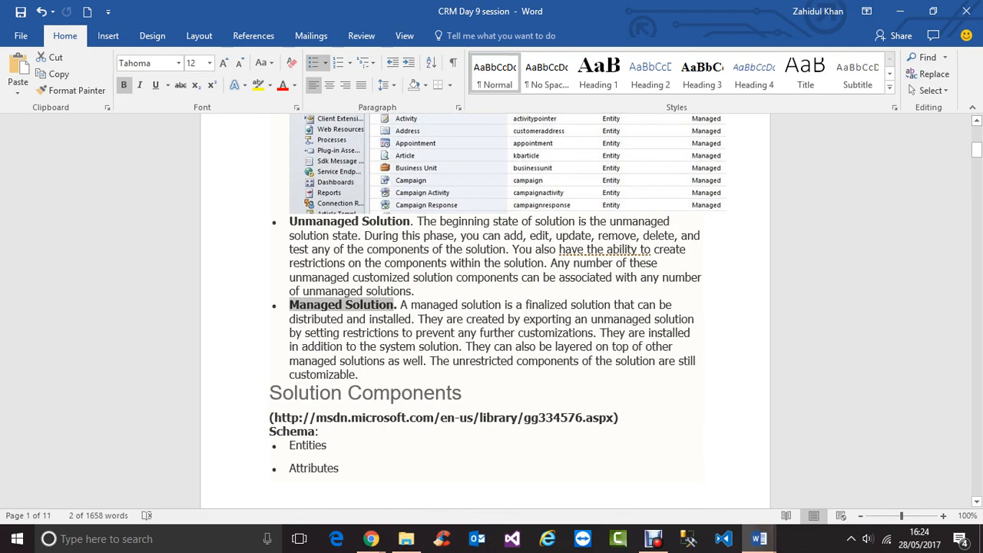
Highlight the opening sentences of the Unmanaged Solution description, and its sentence about creating restrictions on the components within the solution.
drag(417, 221, 359, 249)
click(438, 277)
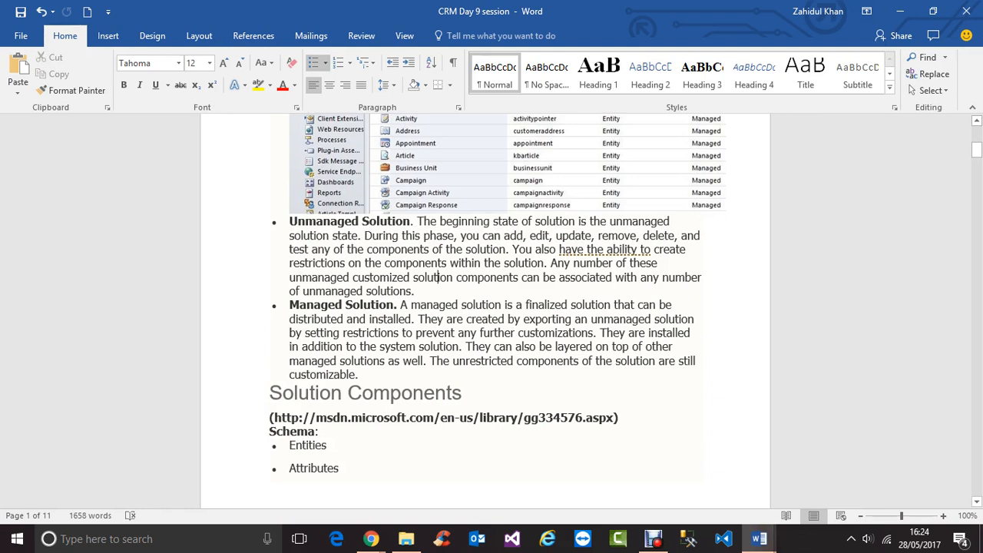
drag(512, 249, 544, 263)
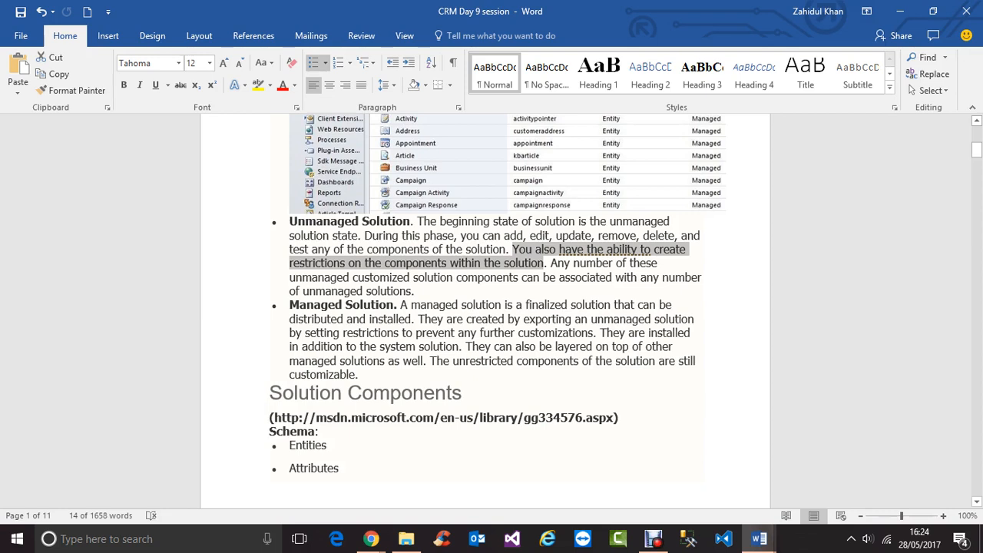
click(415, 291)
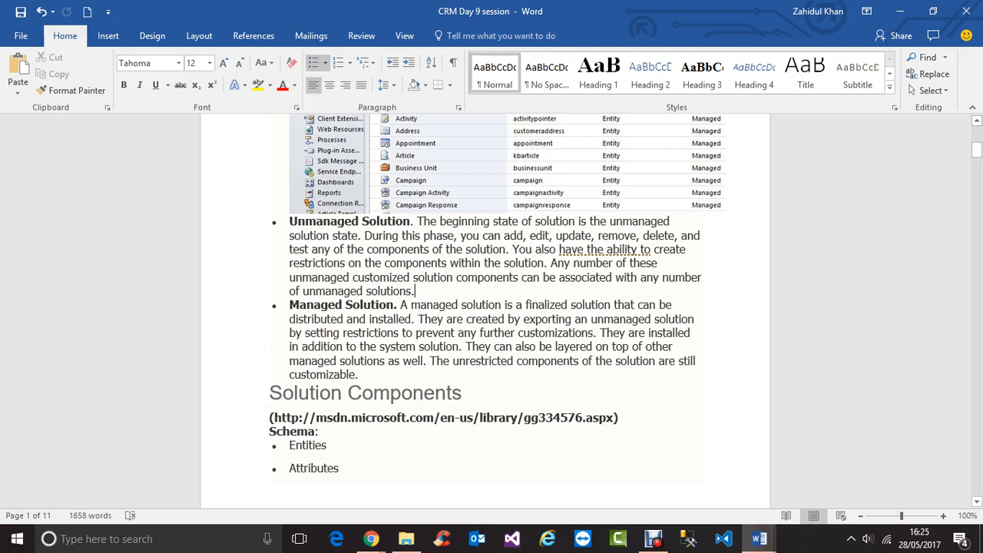
Check the Customization page in Chrome, and highlight "During this phase, you can add, edit, update, remove, delete, and test any of the components" in Word.
scroll(498, 307, up, 3)
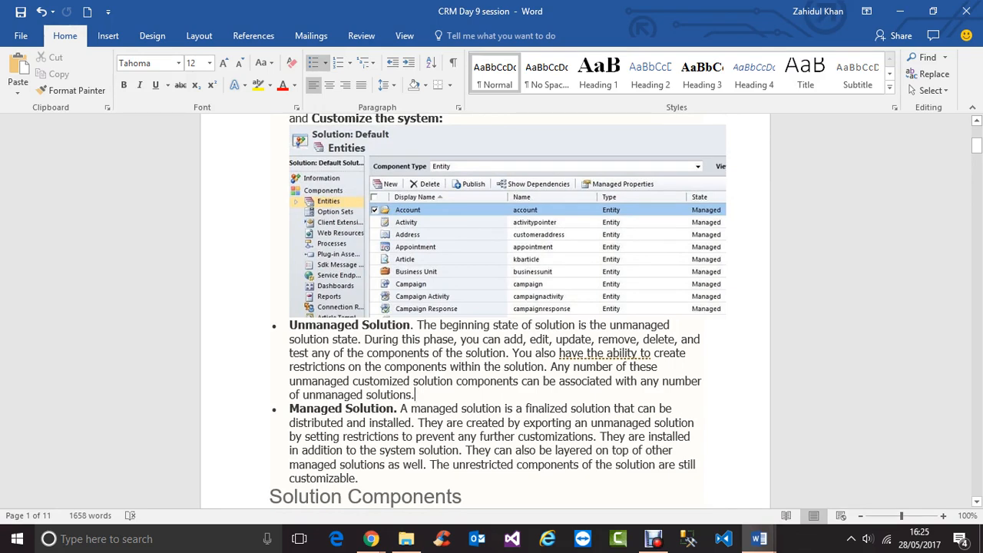
scroll(492, 307, down, 3)
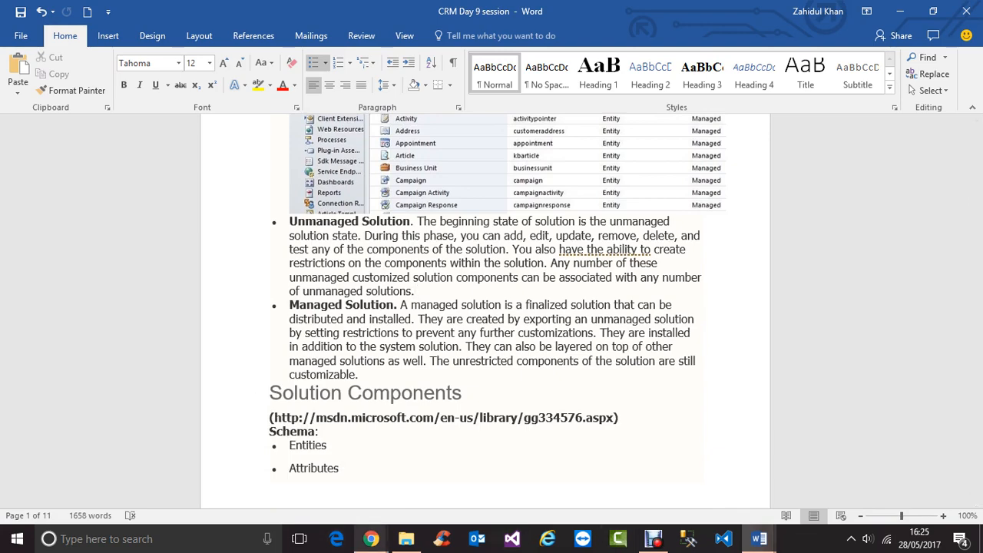
click(371, 539)
click(226, 473)
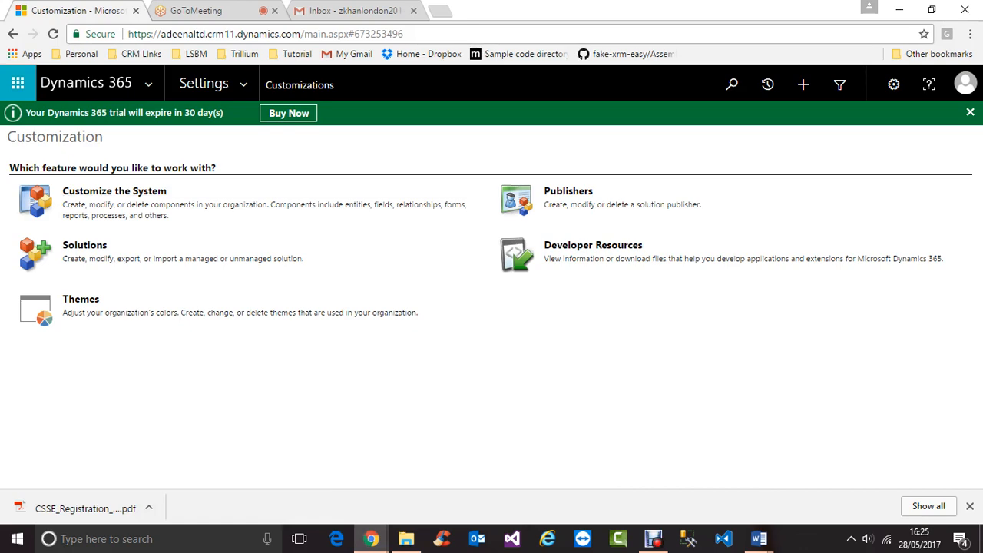
click(759, 539)
click(902, 469)
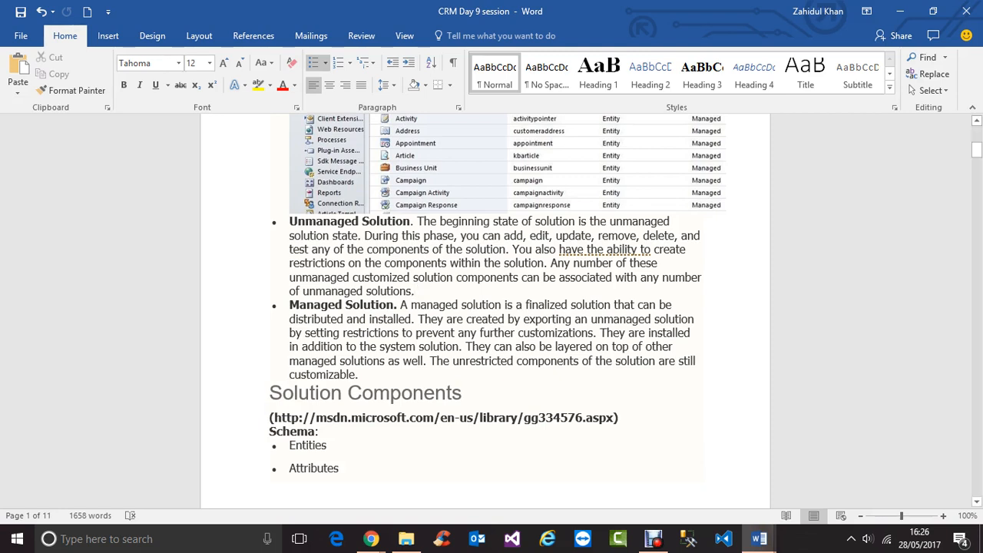
drag(364, 235, 460, 249)
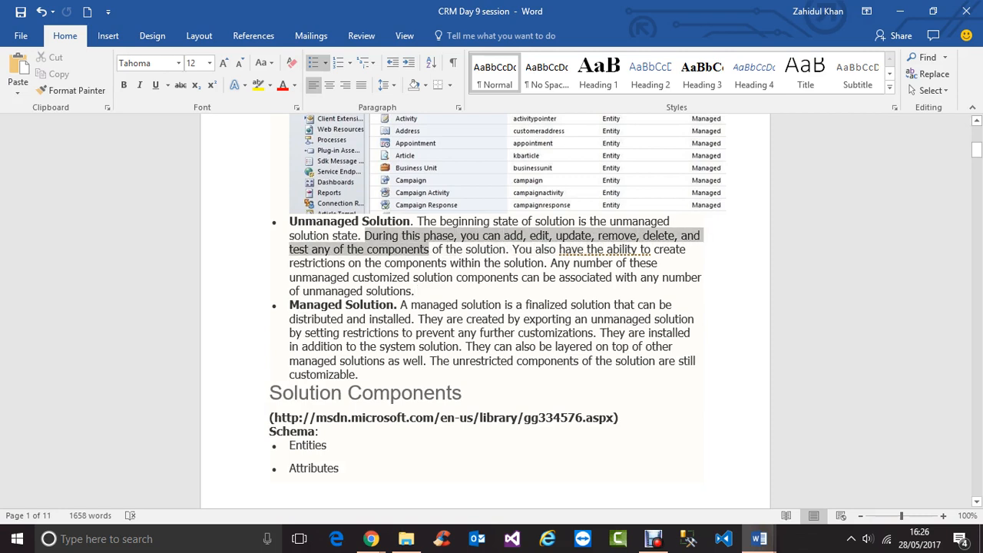
click(505, 305)
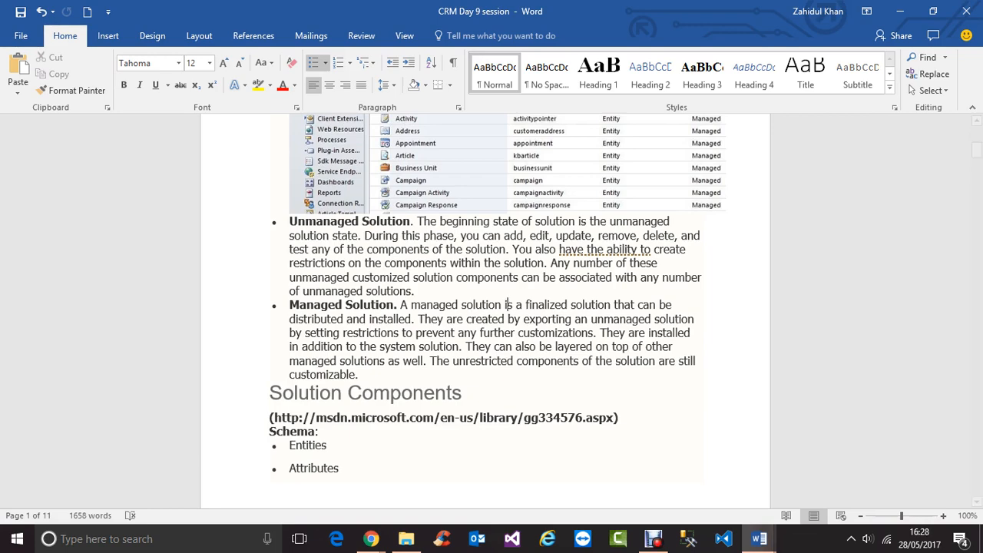
Look through the Solution Components section, and highlight its heading and the Entities item under Schema.
scroll(506, 131, down, 4)
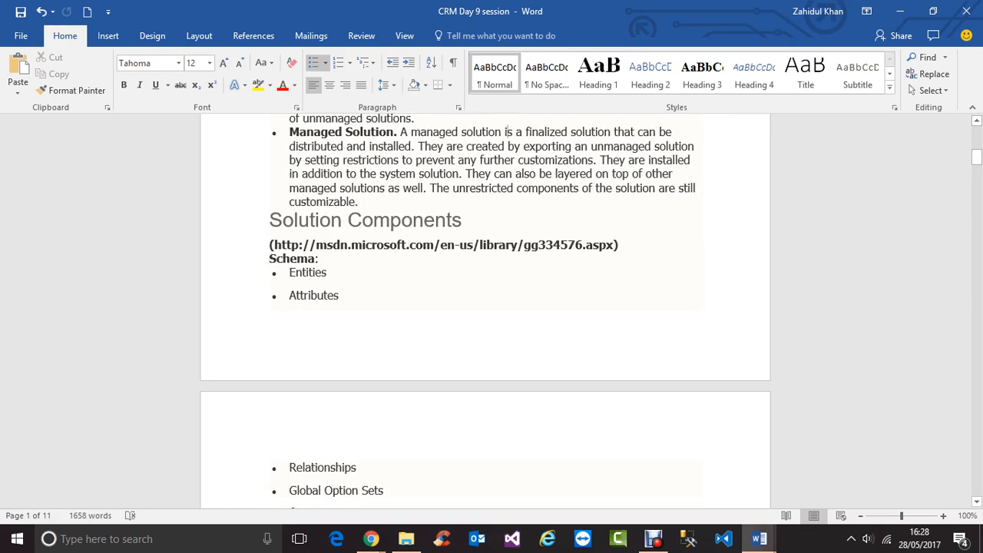
scroll(506, 132, down, 4)
scroll(484, 308, down, 8)
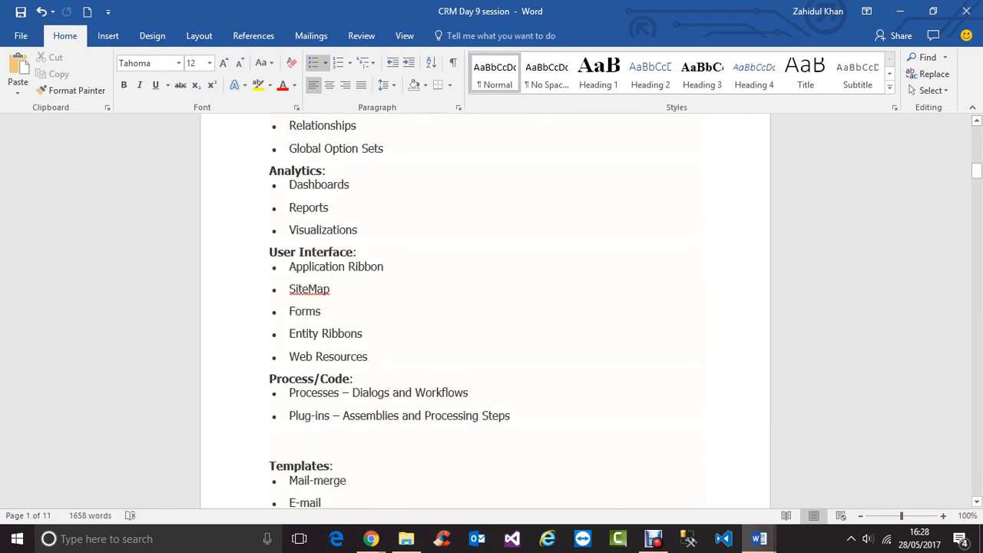
scroll(506, 202, up, 13)
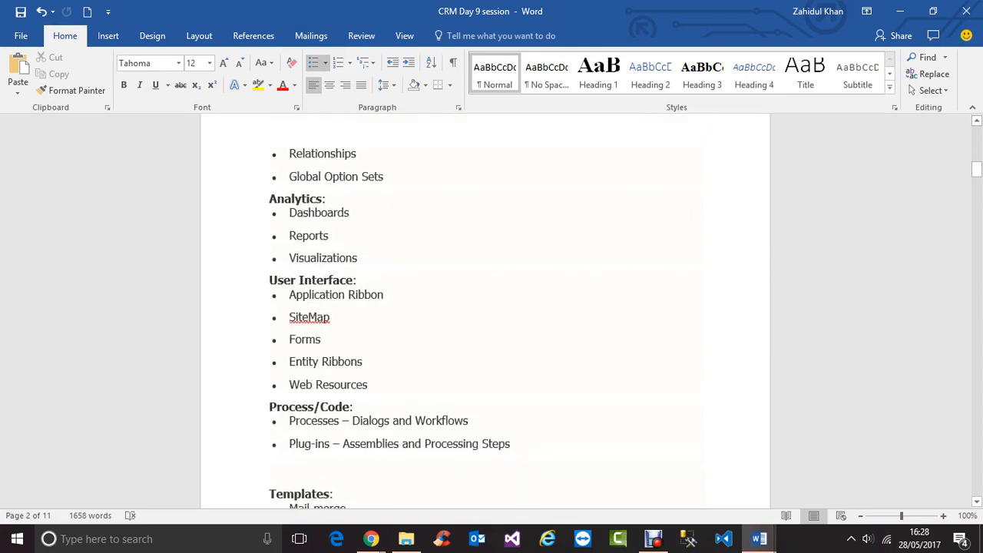
scroll(506, 201, down, 2)
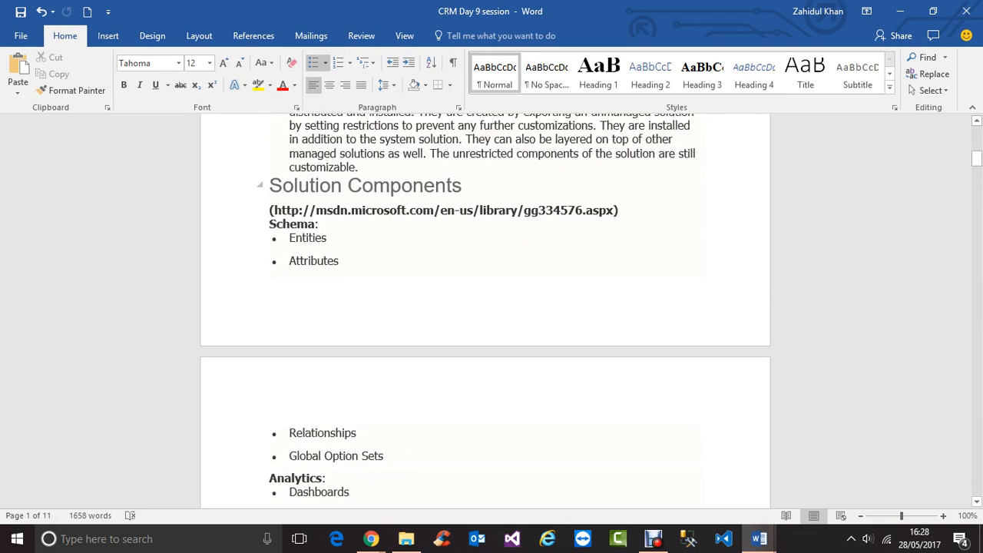
drag(269, 185, 470, 185)
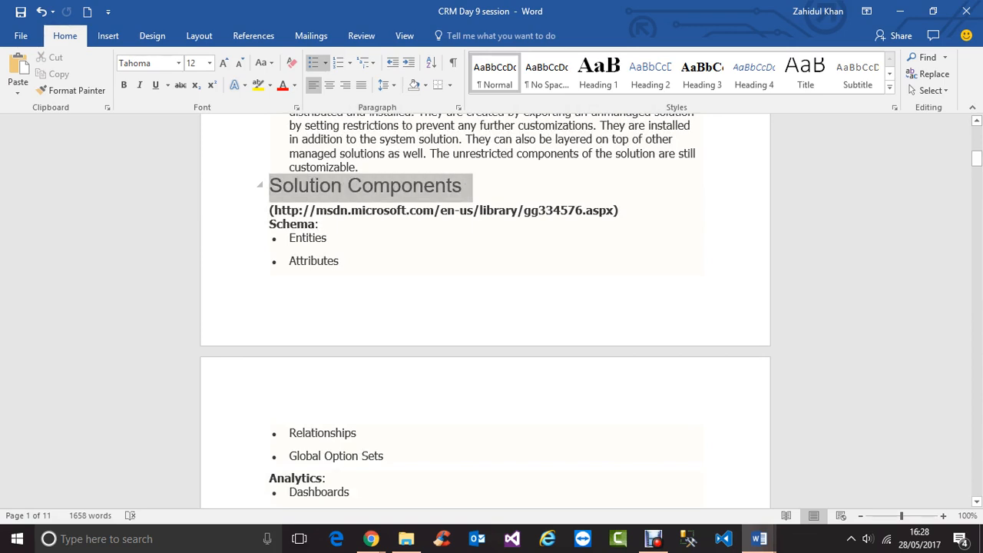
click(327, 238)
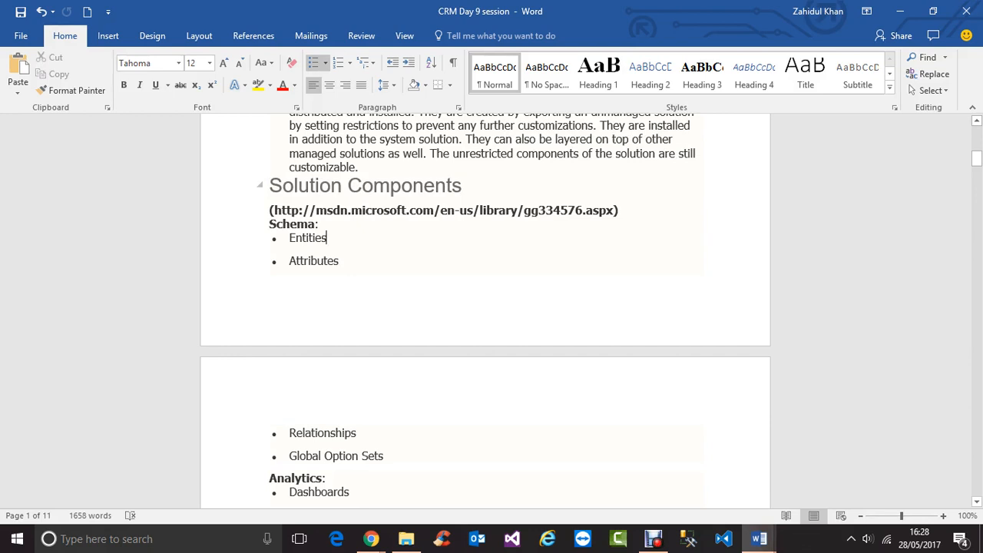
key(shift+Home)
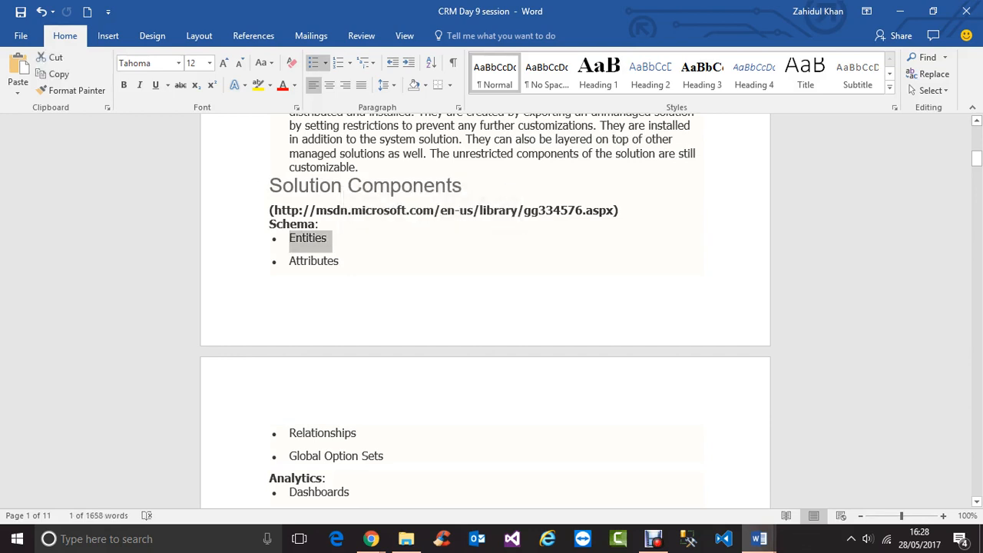
Switch to the Default Solution window in Chrome to show its component list, and return to the Word session document.
mouse_move(371, 539)
click(227, 468)
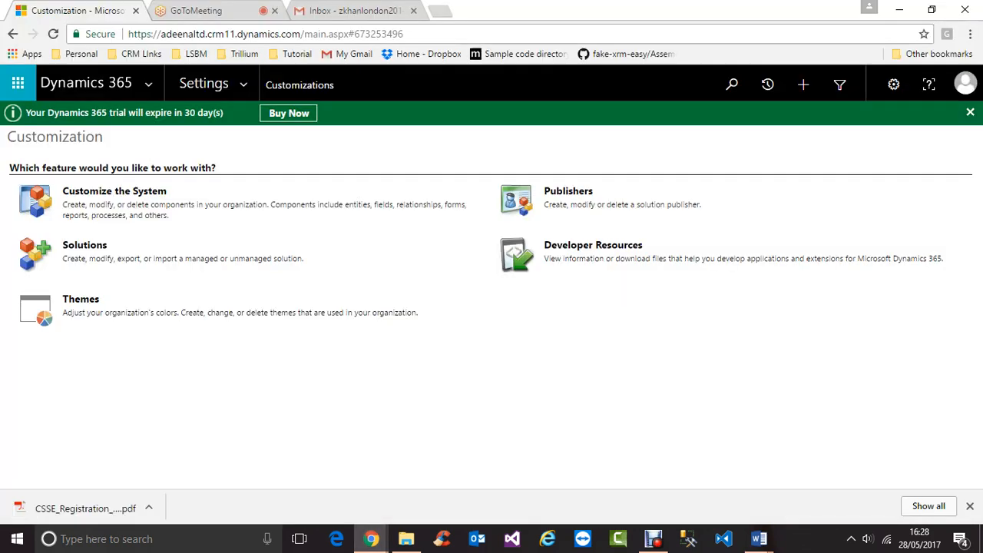
mouse_move(371, 539)
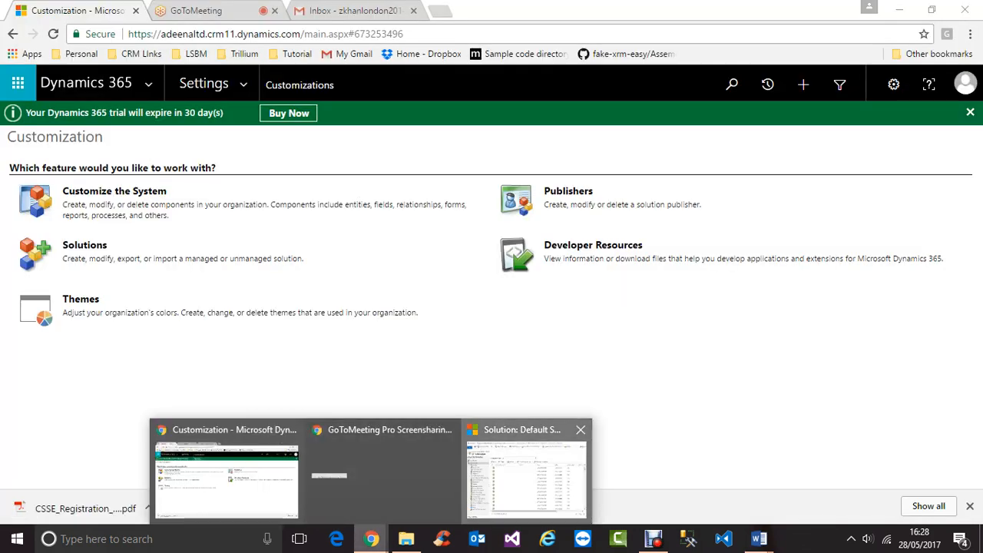
click(527, 472)
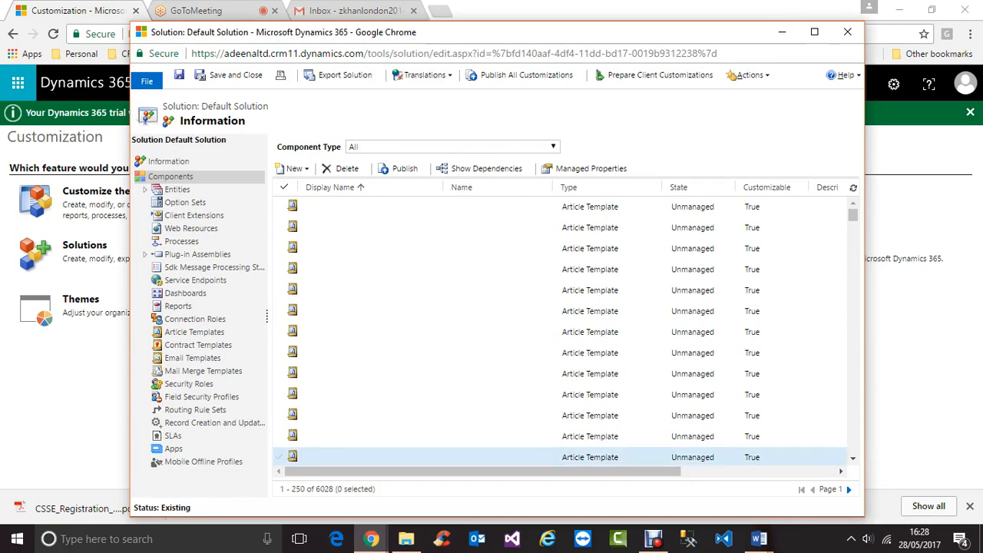
click(758, 538)
click(905, 480)
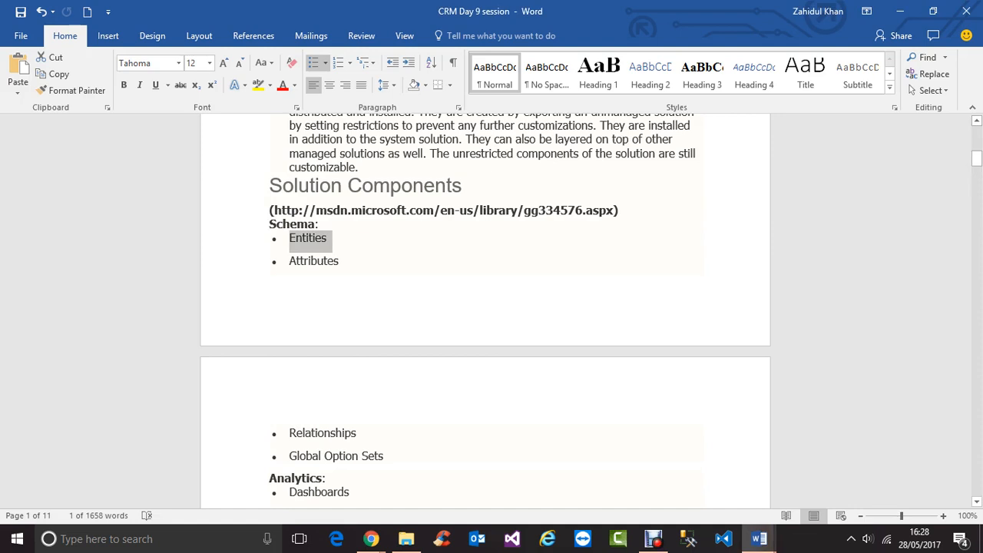
Look through the Schema, Analytics and User Interface components in the Word notes, compare them with the Default Solution window in Chrome, and return to Word.
scroll(485, 307, down, 3)
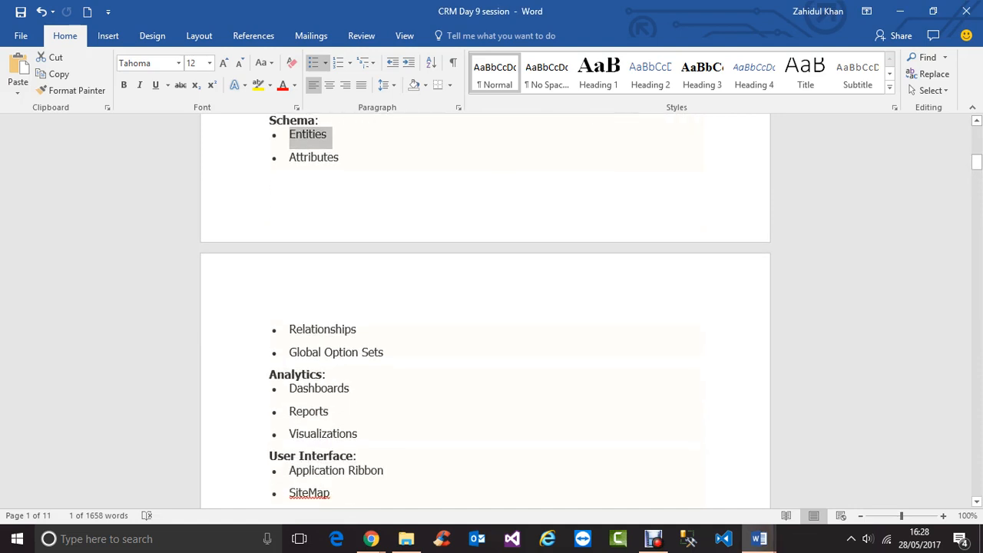
scroll(485, 308, down, 3)
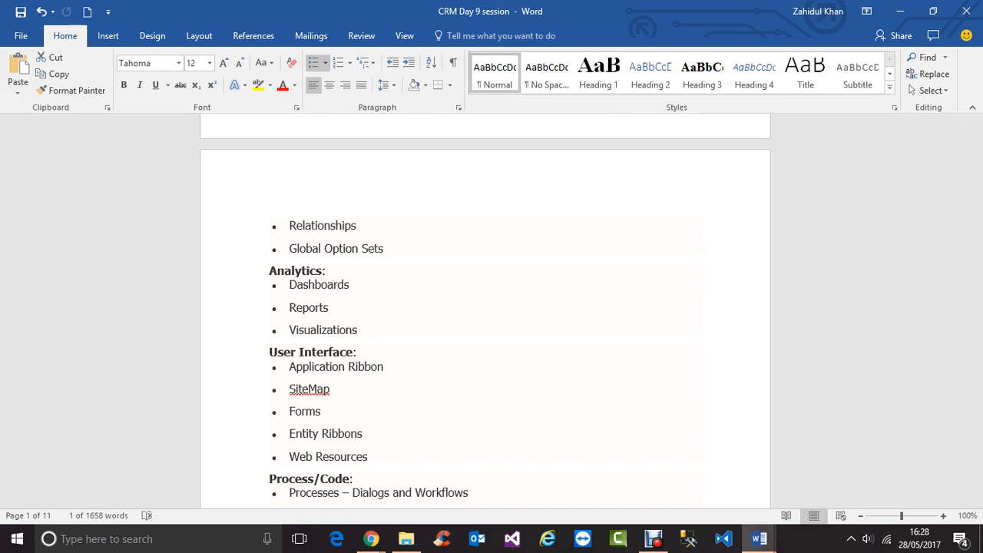
mouse_move(371, 538)
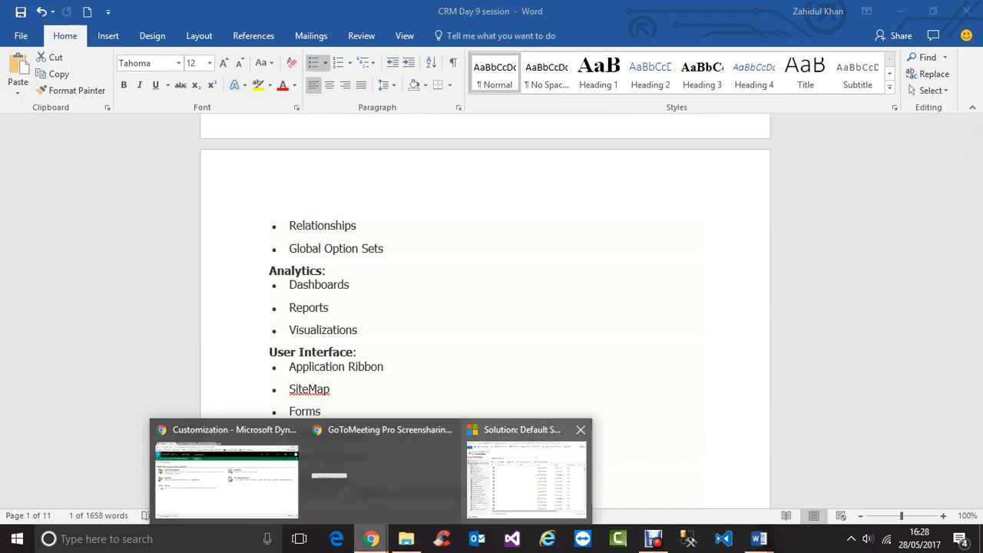
click(527, 476)
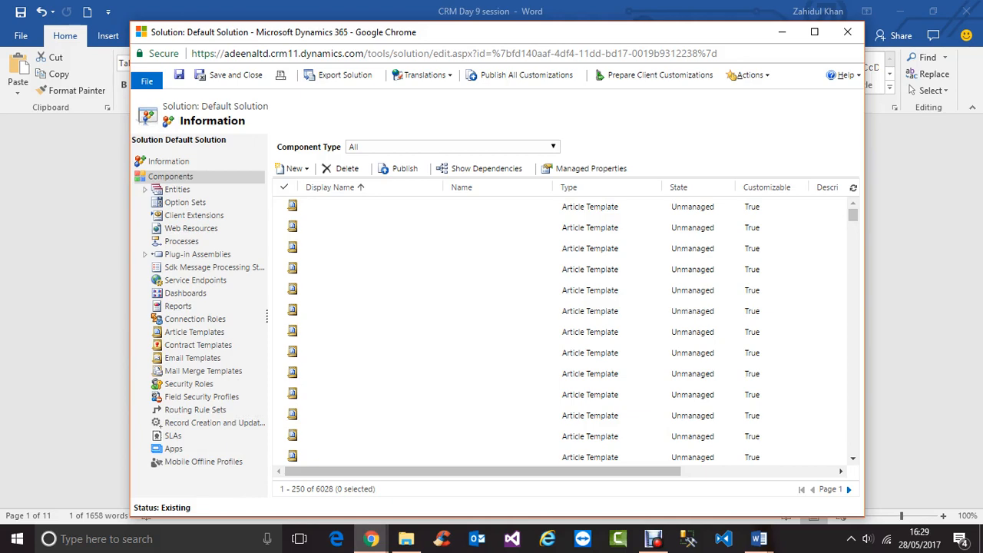
click(759, 538)
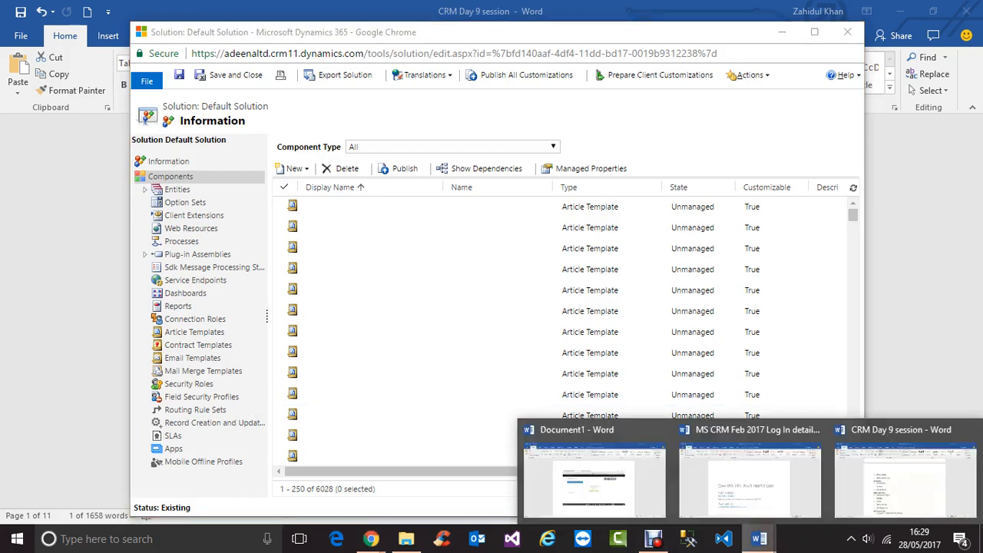
click(905, 478)
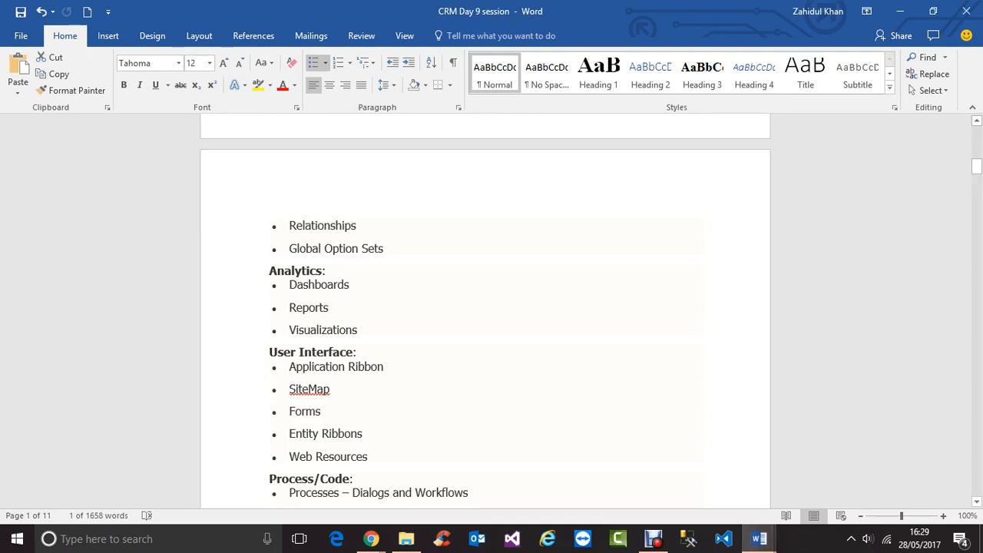
Look through the Process/Code, Templates and Security components in the notes, and switch to the Default Solution window in Chrome to compare them.
scroll(485, 307, down, 6)
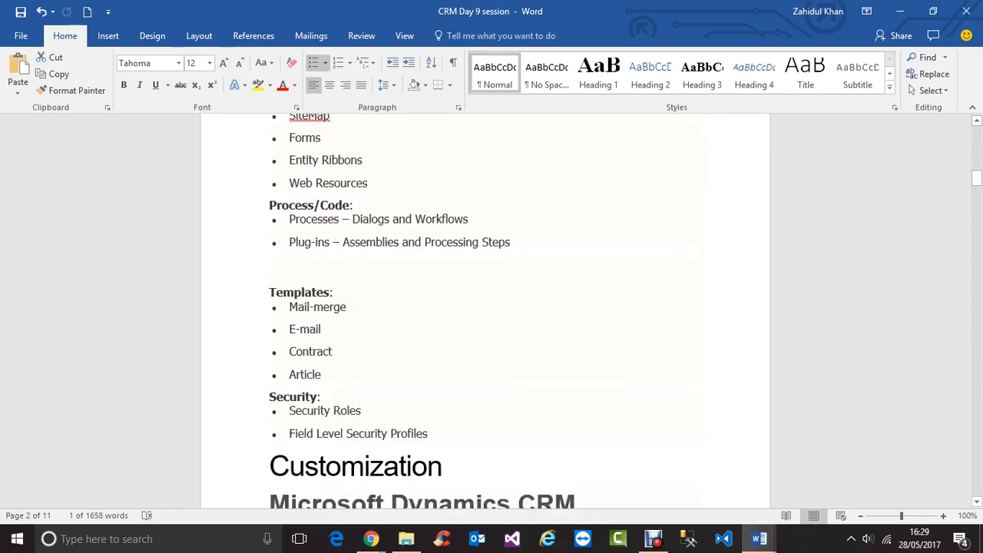
scroll(484, 307, down, 3)
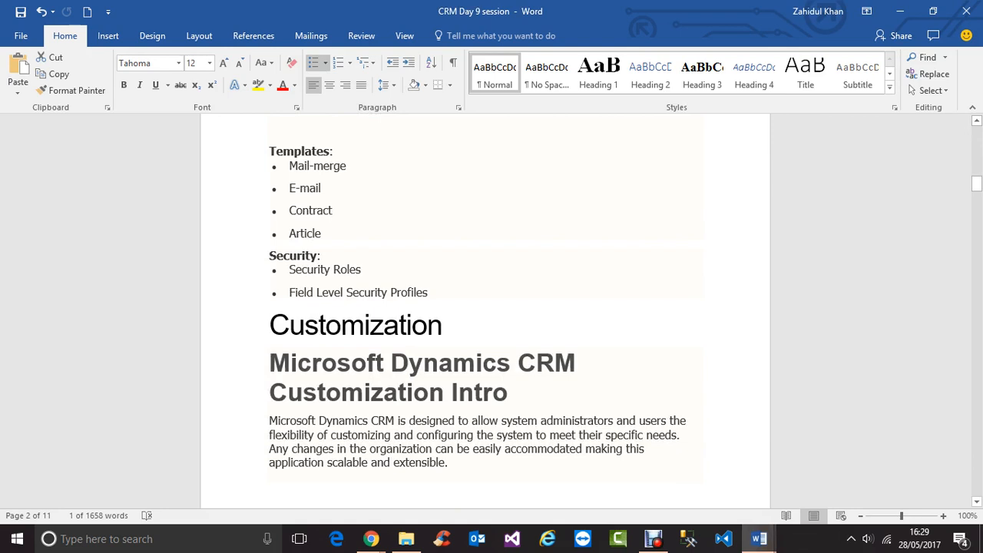
mouse_move(371, 538)
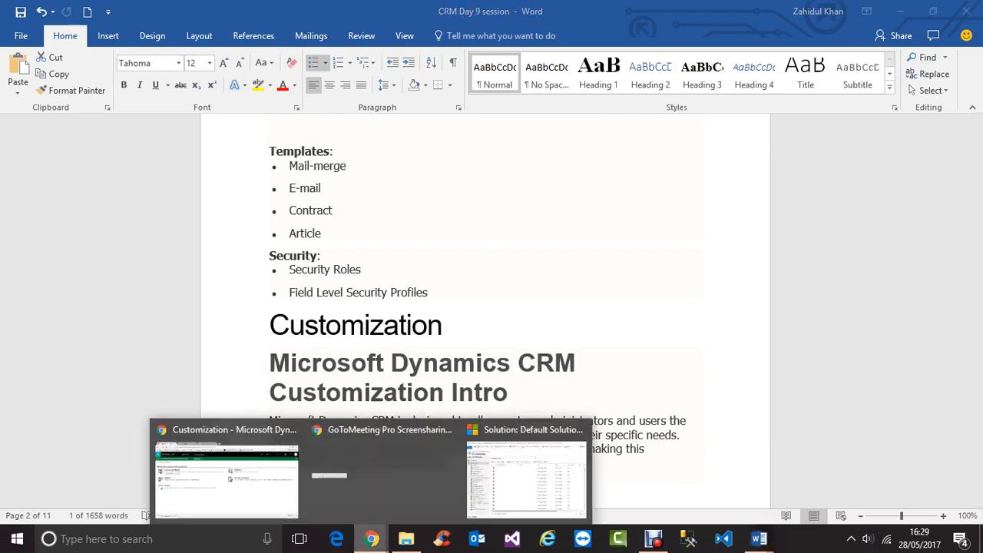
click(526, 472)
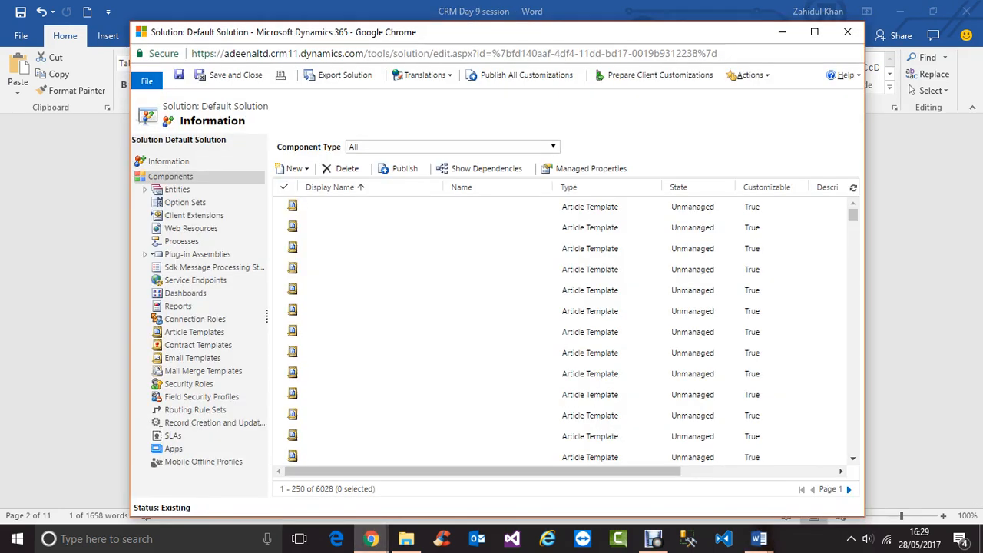
Switch to the Dynamics 365 Customization page in Chrome and open Solutions.
click(371, 538)
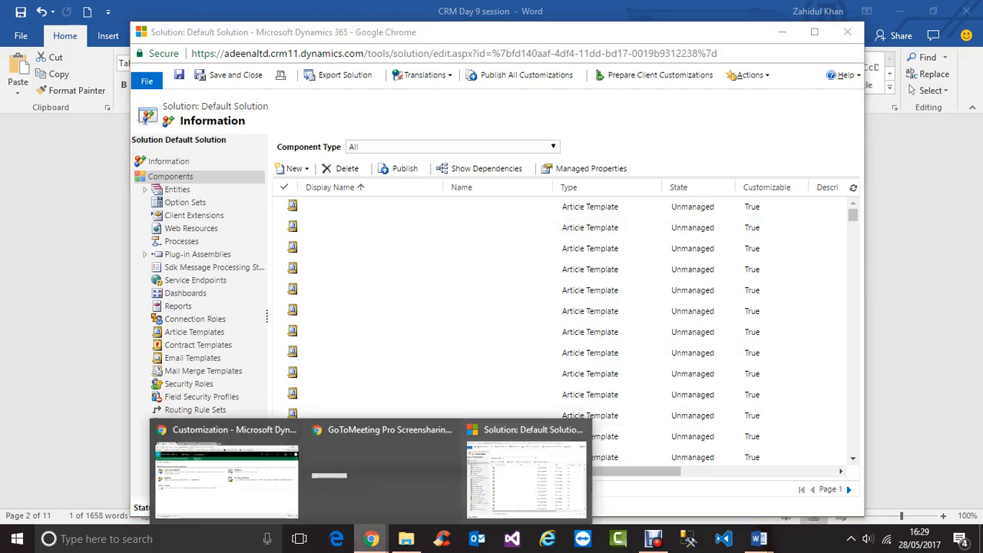
click(226, 476)
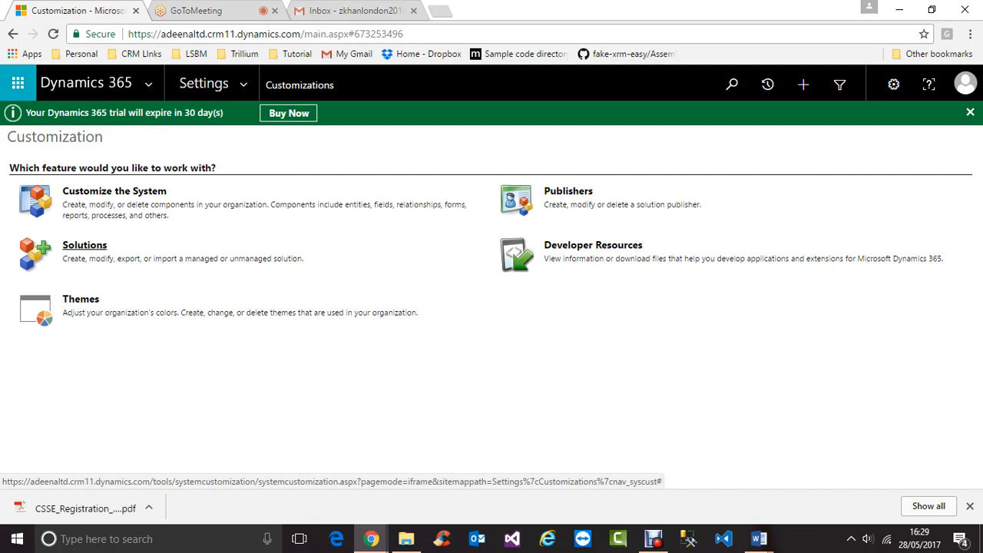
click(84, 245)
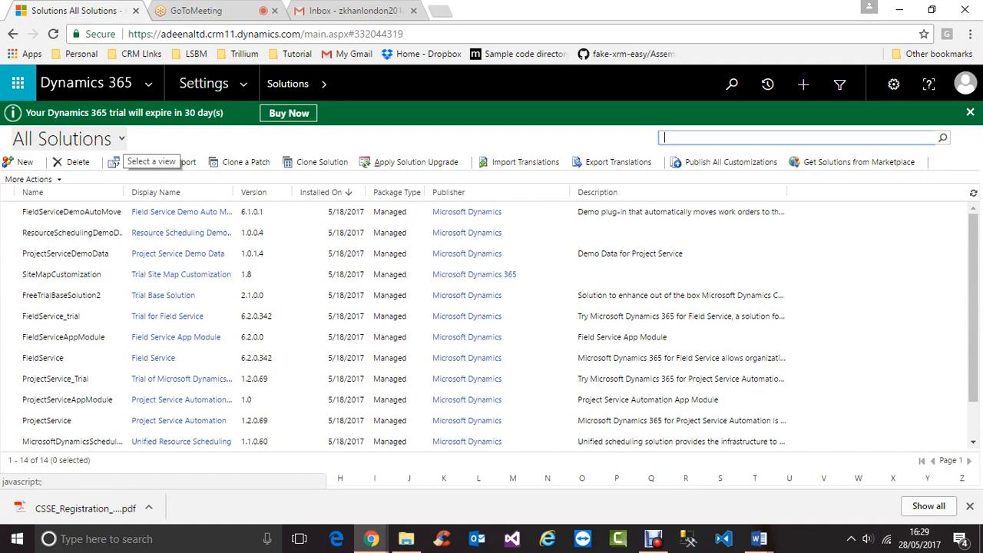
Show the solution list in the Managed Solutions and Unmanaged Solutions views, and return it to the All Solutions view.
click(117, 139)
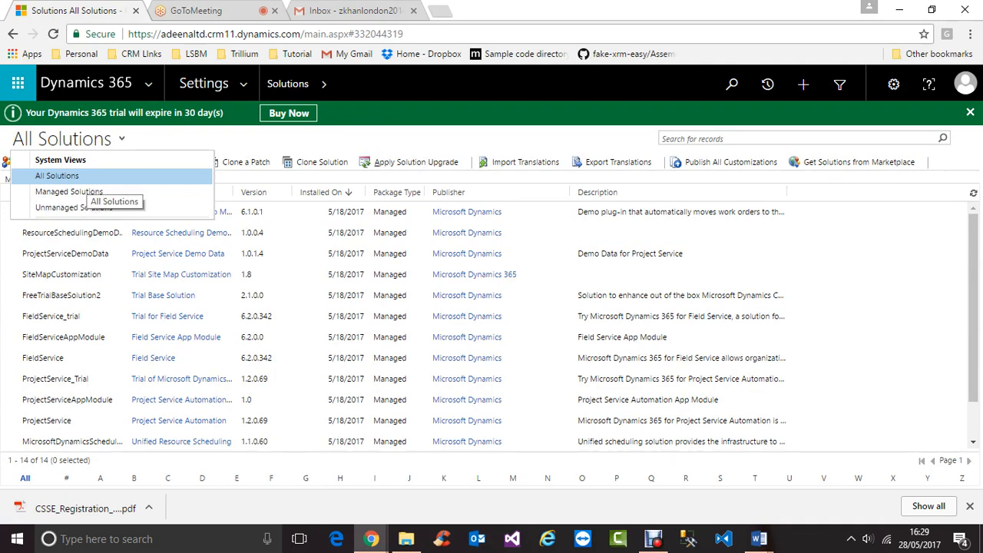
click(69, 192)
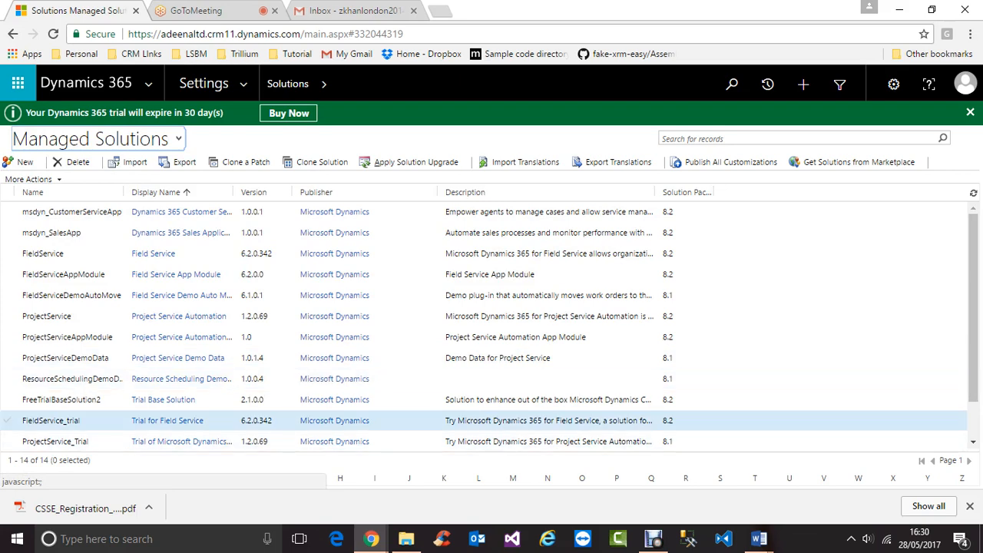
click(150, 139)
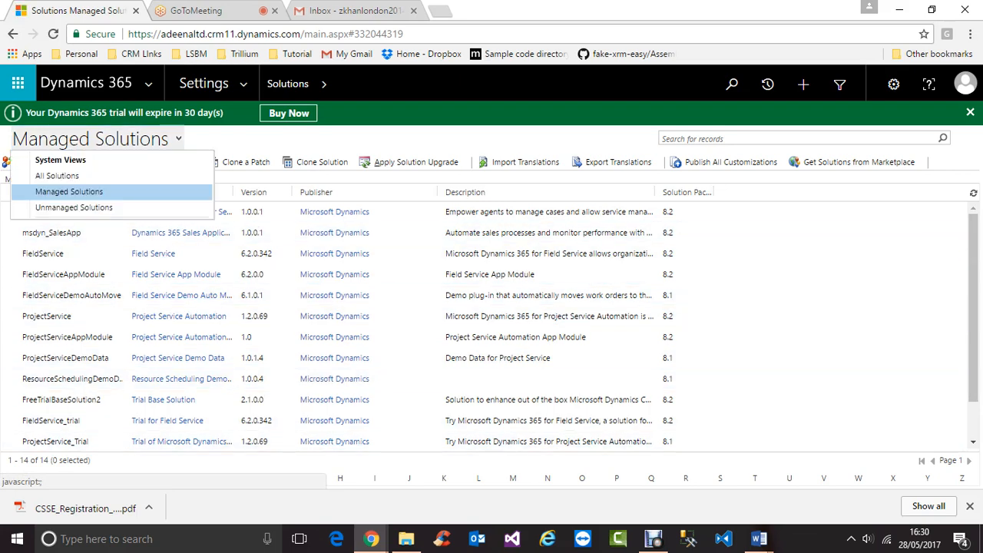
click(106, 208)
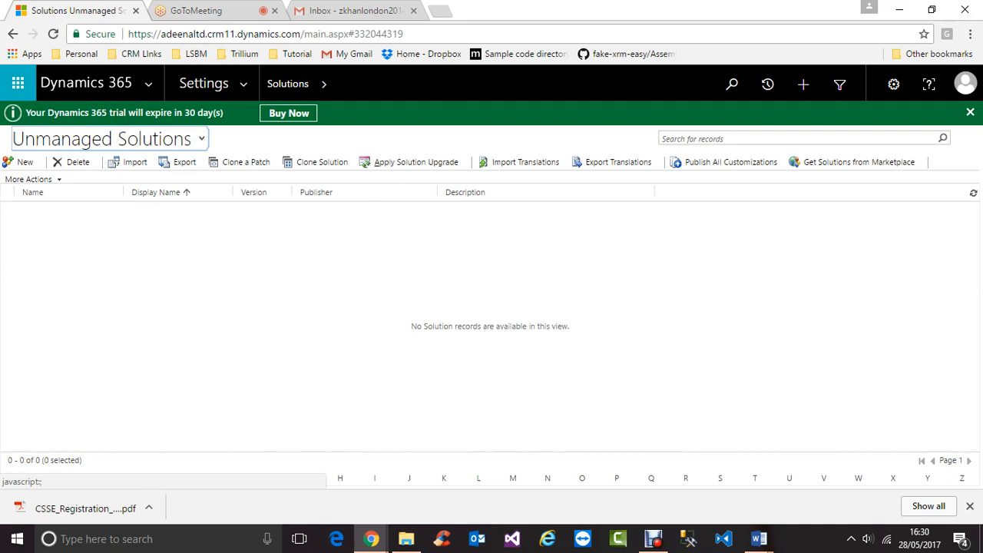
click(107, 139)
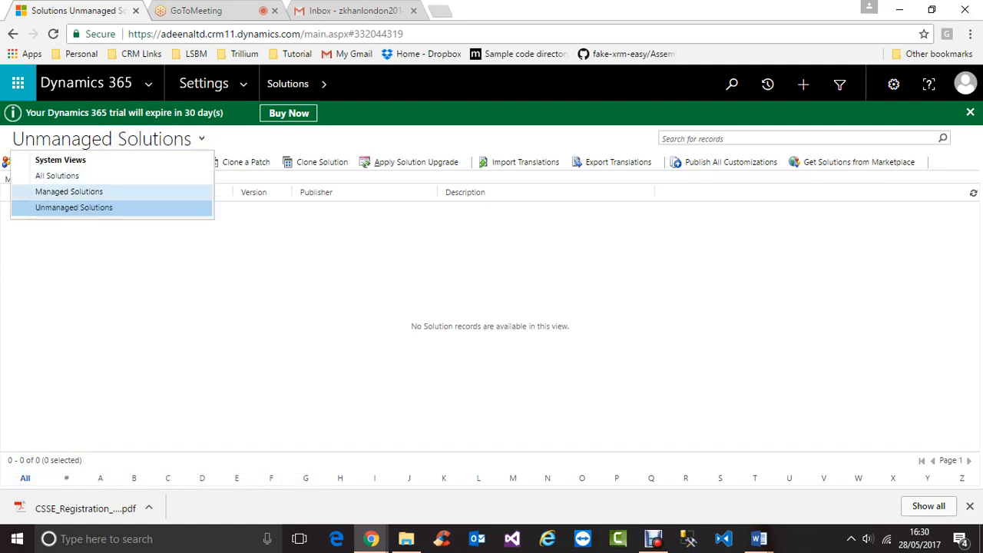
click(68, 191)
click(92, 138)
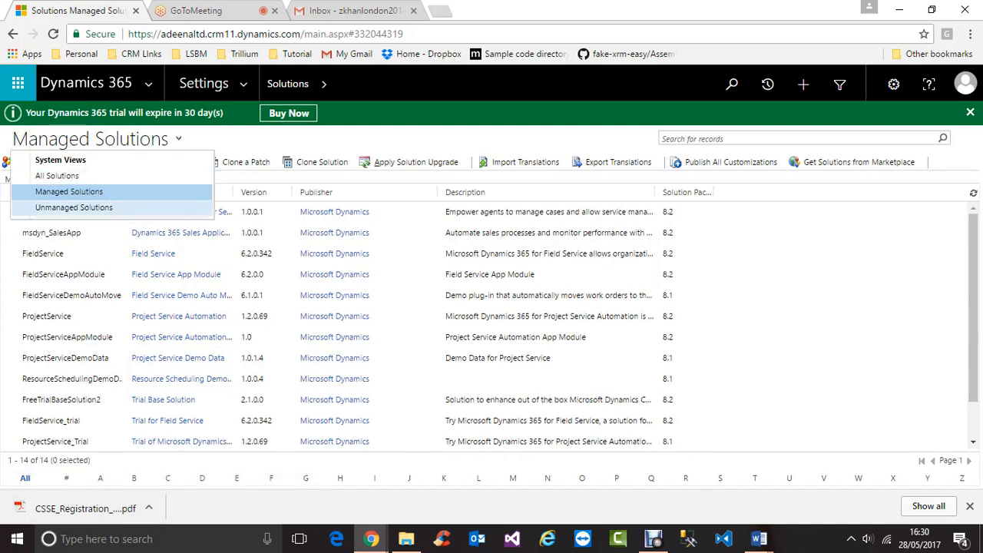
click(57, 175)
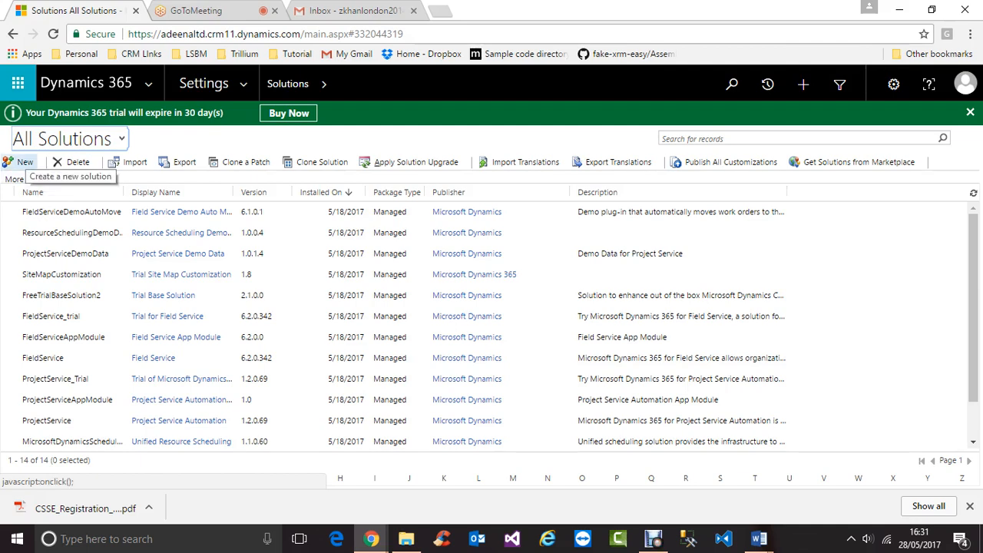
Open the blank New Solution form to examine its General and Installation Details fields, and put its window away without saving a solution.
click(23, 162)
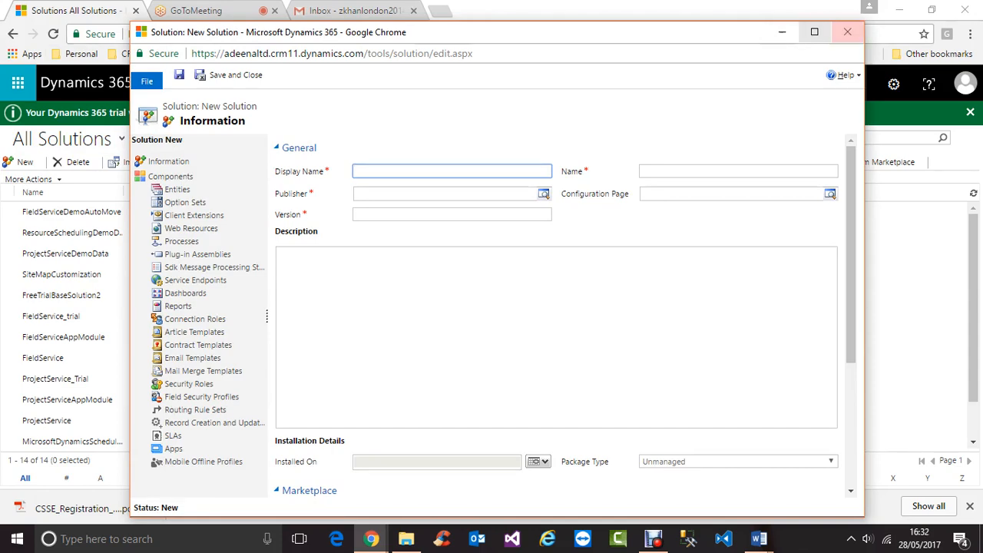
click(847, 31)
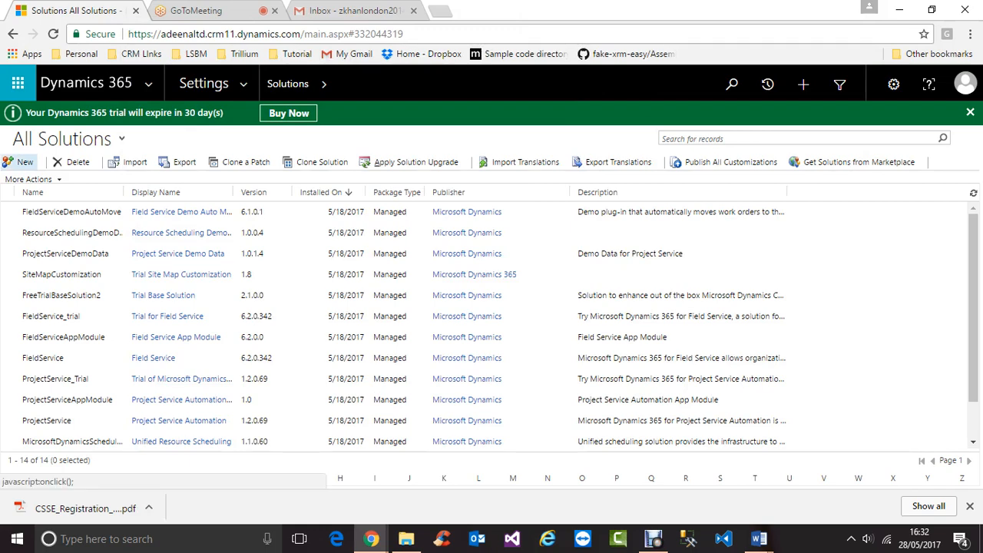
click(21, 162)
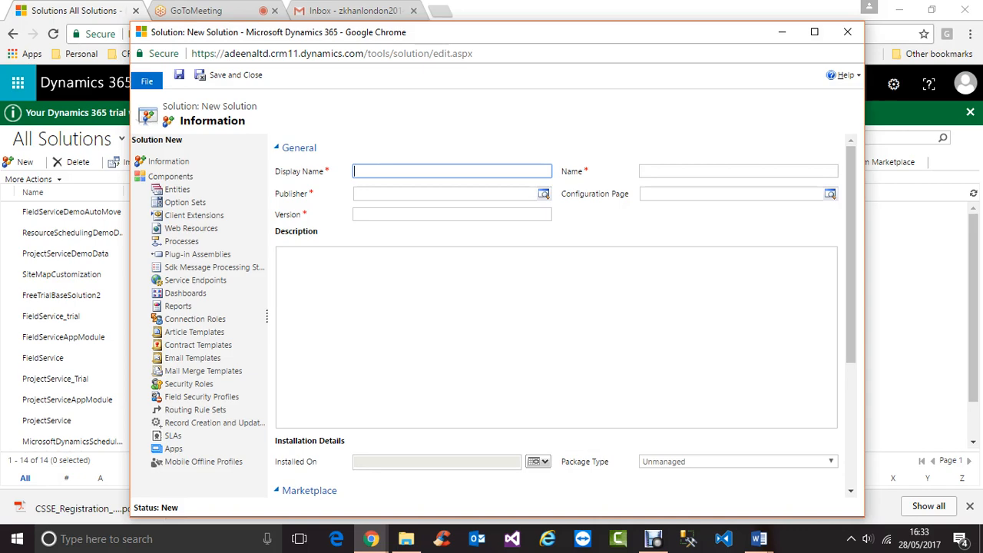
click(847, 31)
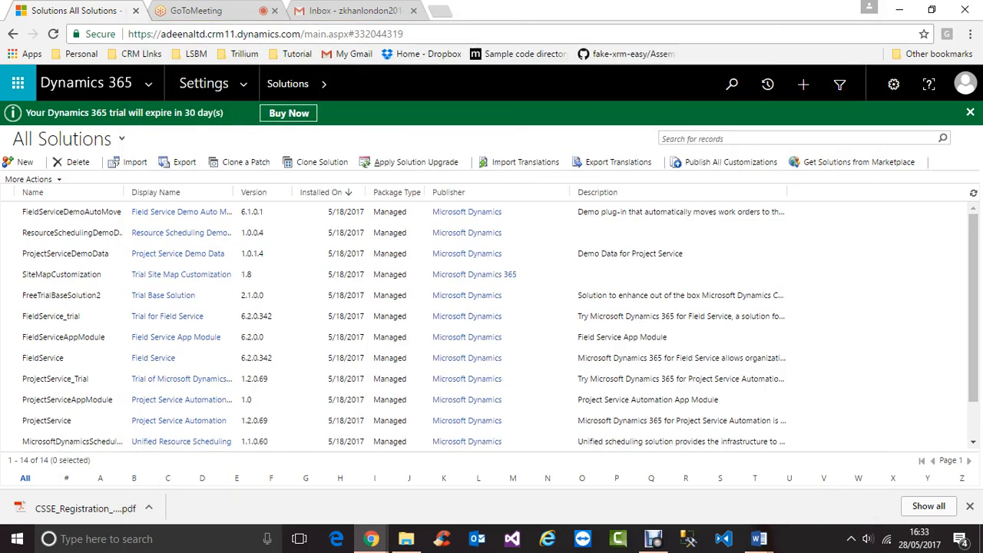
click(21, 161)
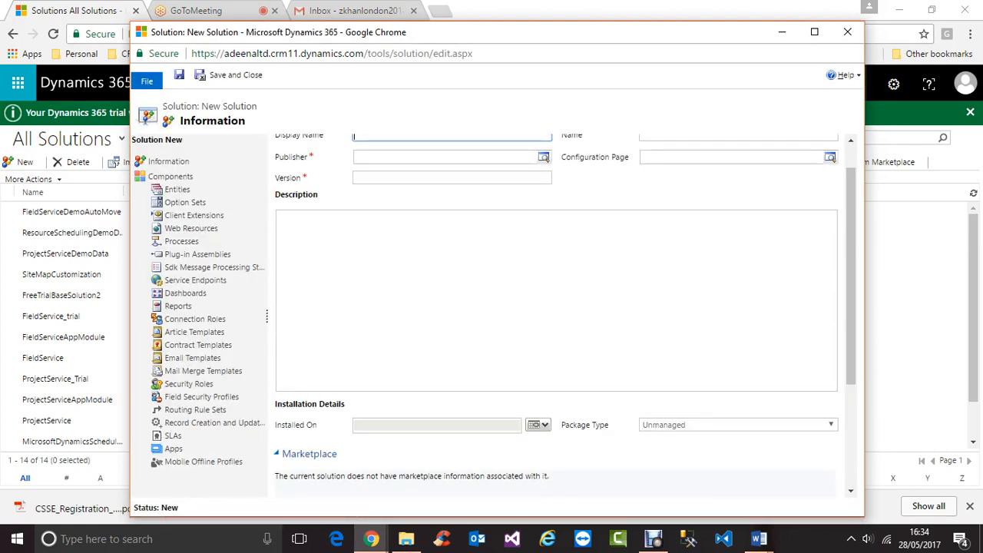
scroll(556, 315, up, 1)
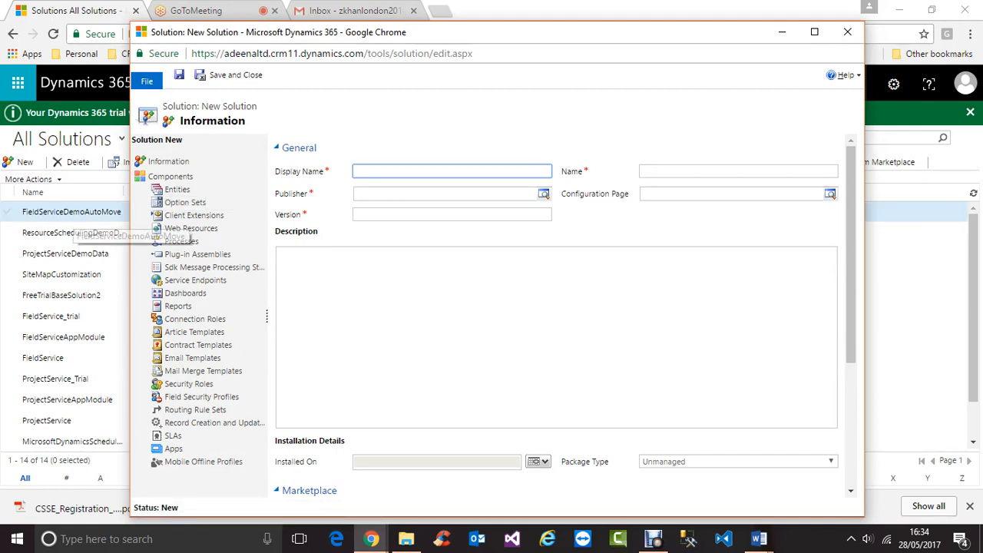
click(782, 33)
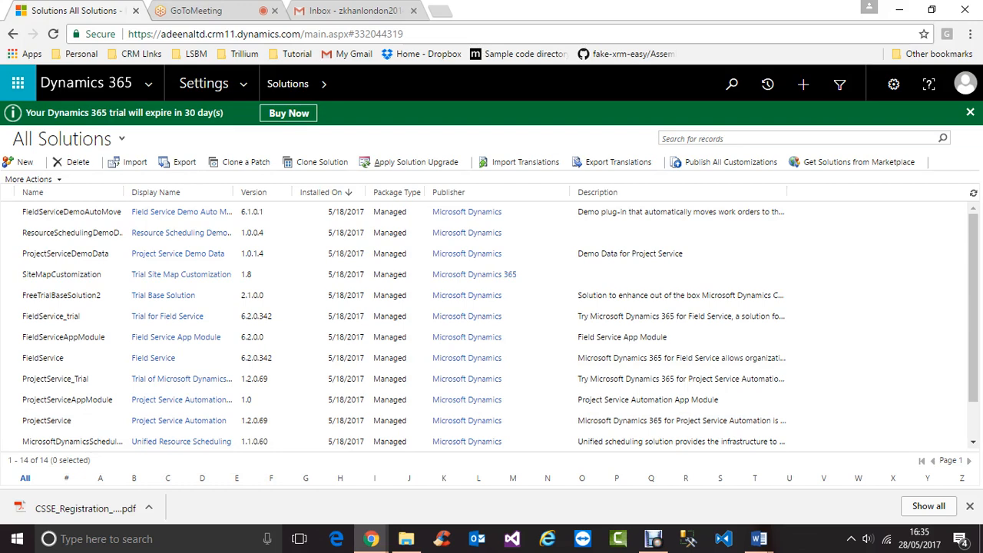
Look through the records in the All Solutions list from start to end.
click(244, 84)
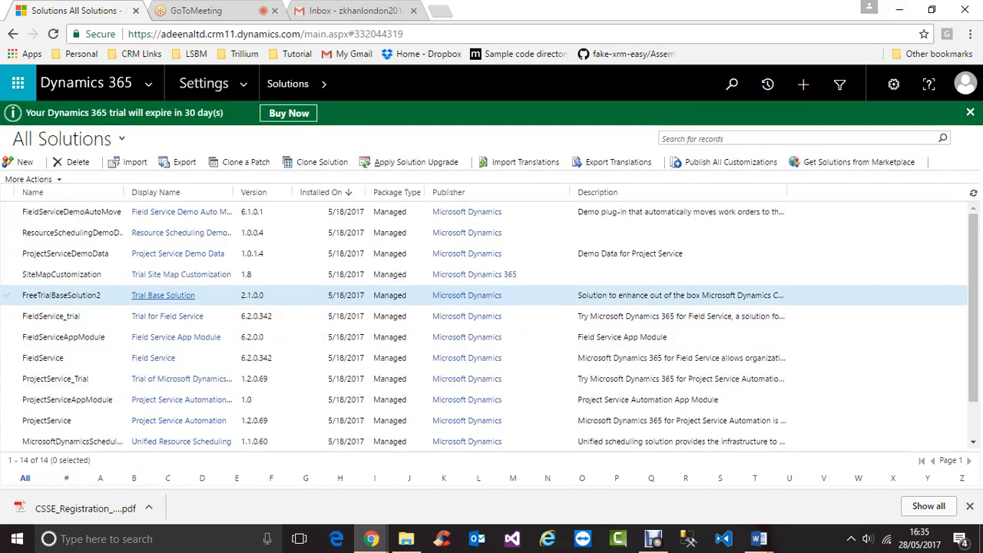
scroll(492, 322, down, 1)
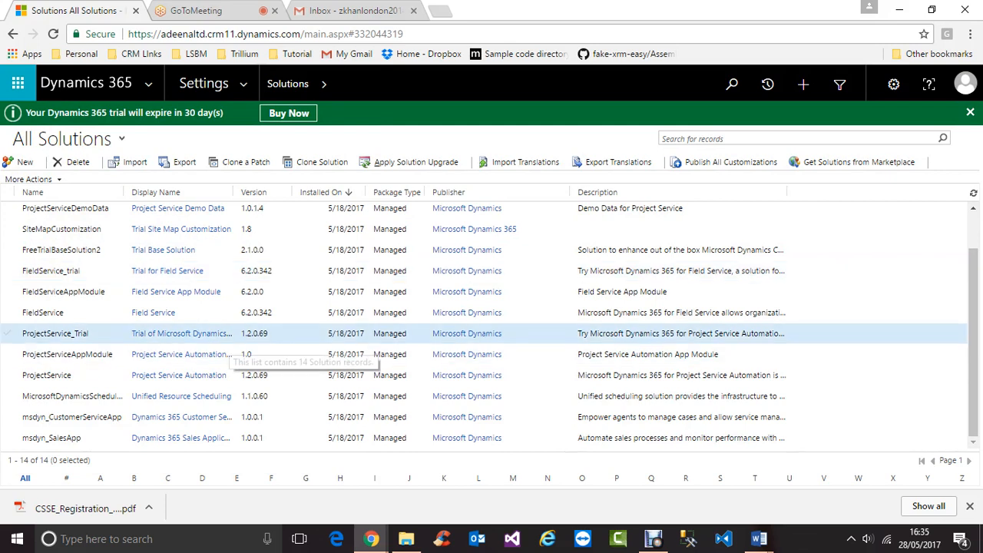
scroll(230, 336, up, 1)
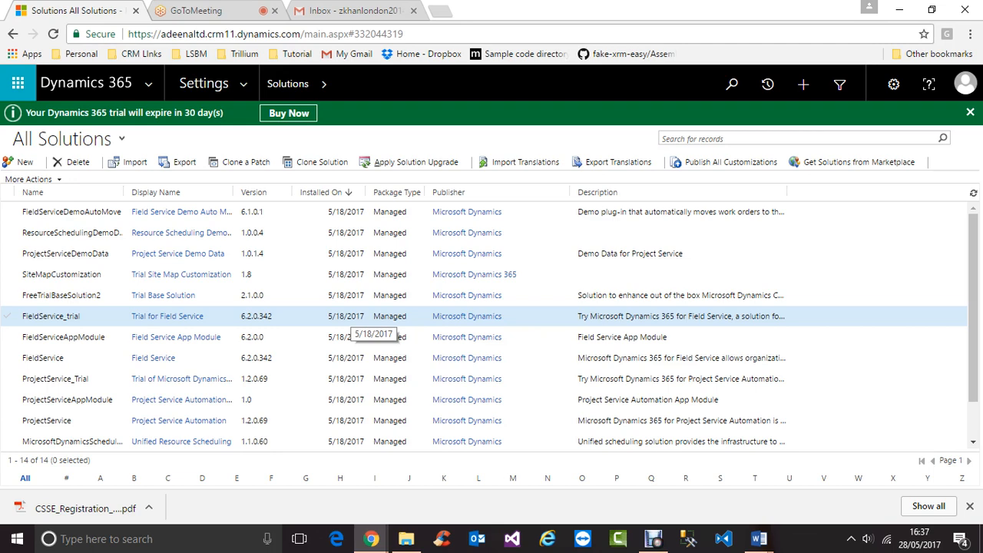
Go to Customizations in Settings, open Customize the System, and expand Entities in the Default Solution to browse the entity list.
click(242, 83)
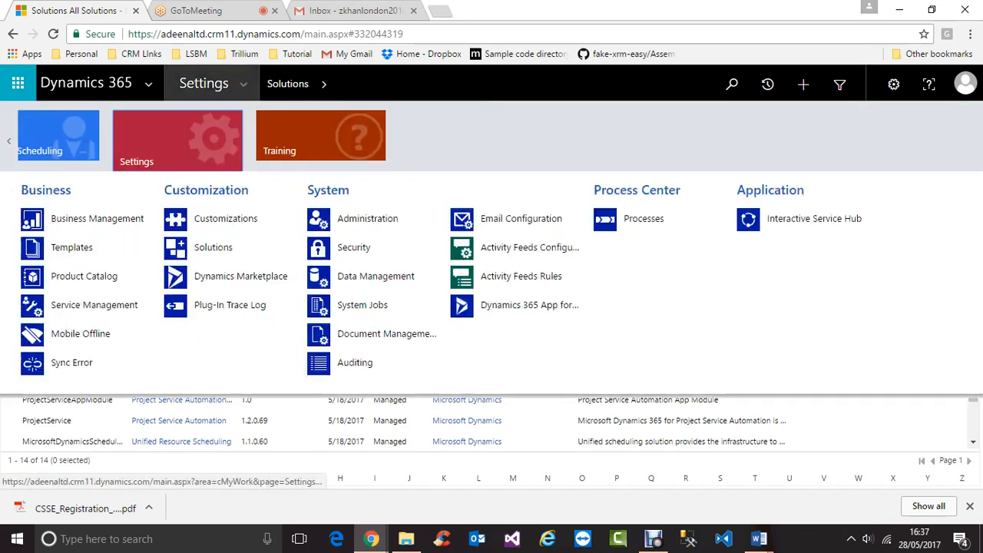
click(222, 218)
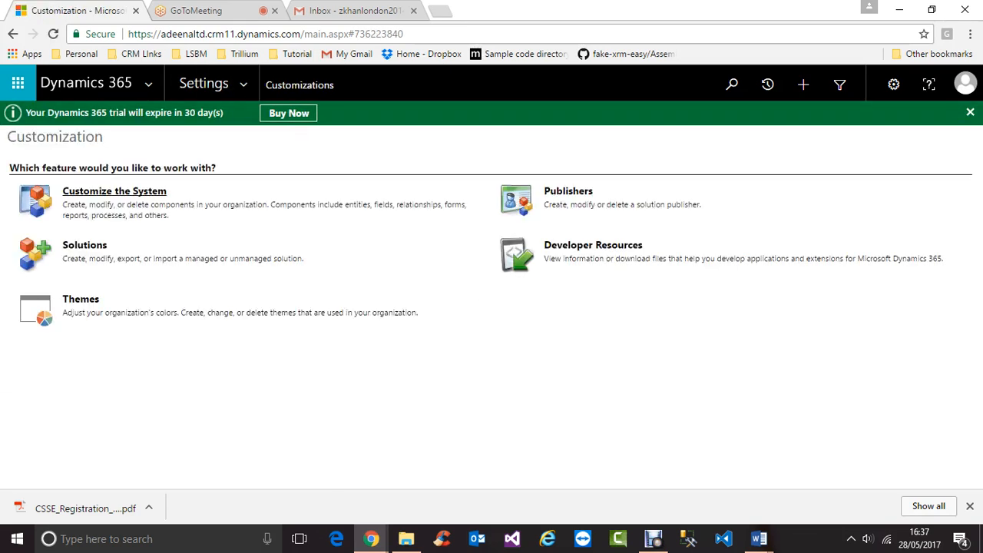
click(114, 191)
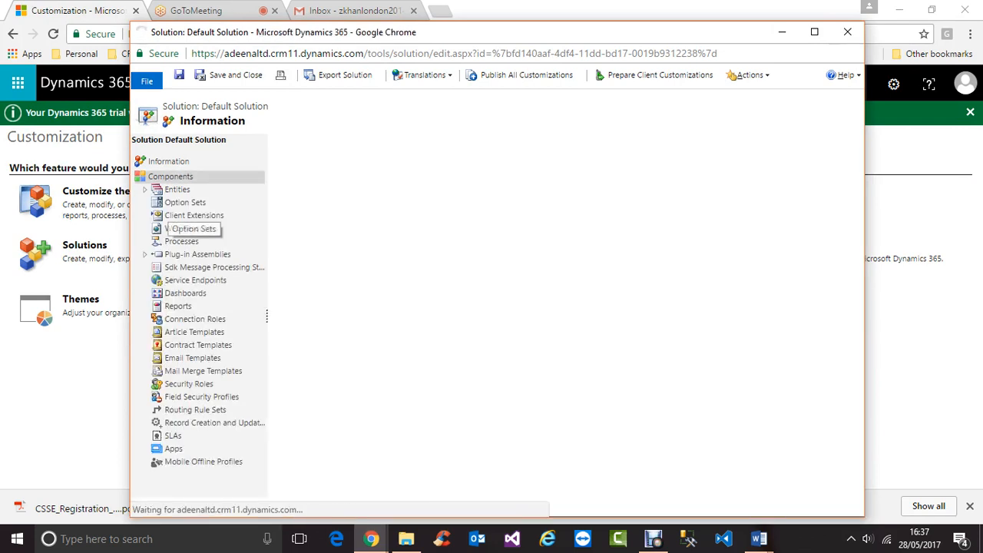
click(176, 189)
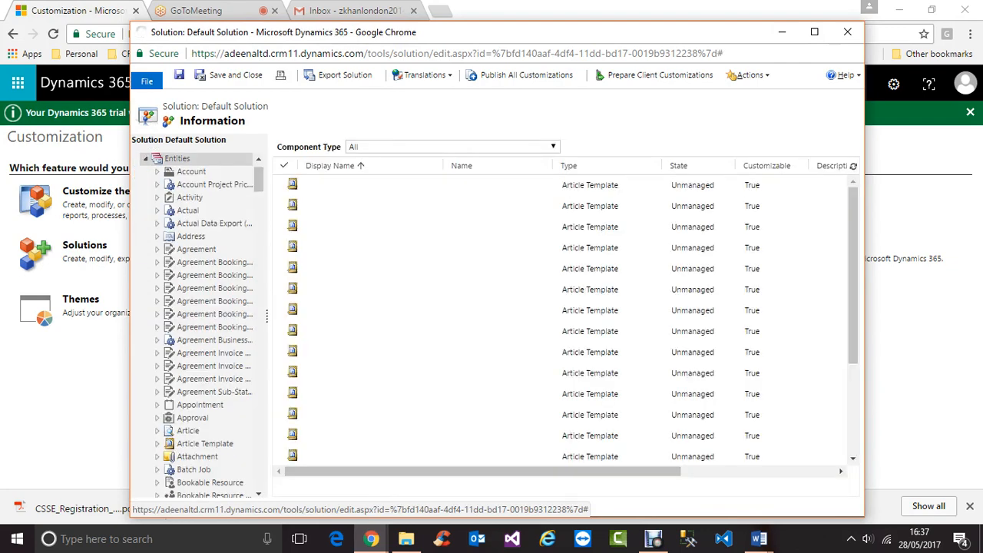
drag(259, 180, 258, 190)
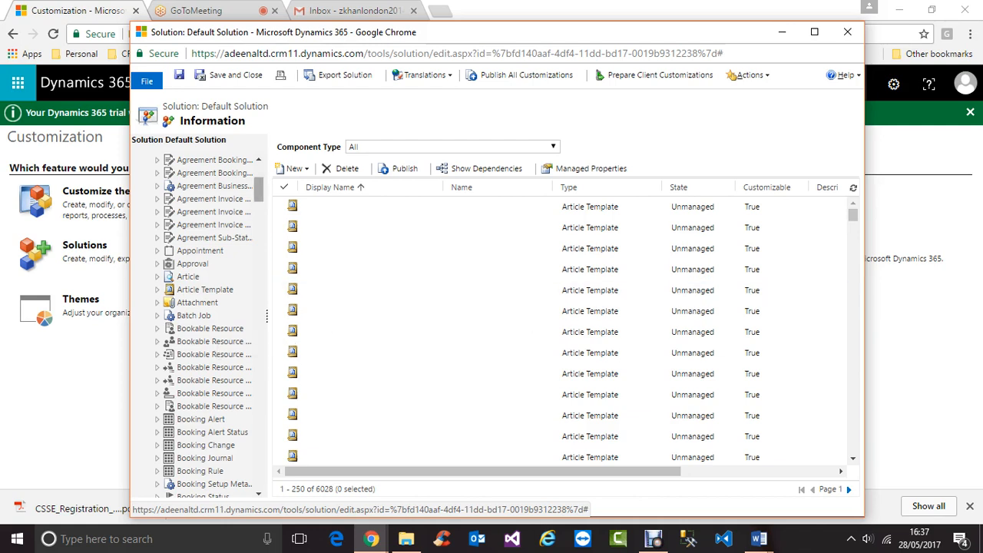
Close the Default Solution window and show the start of the CRM Day 9 session notes in Word.
scroll(204, 323, up, 1)
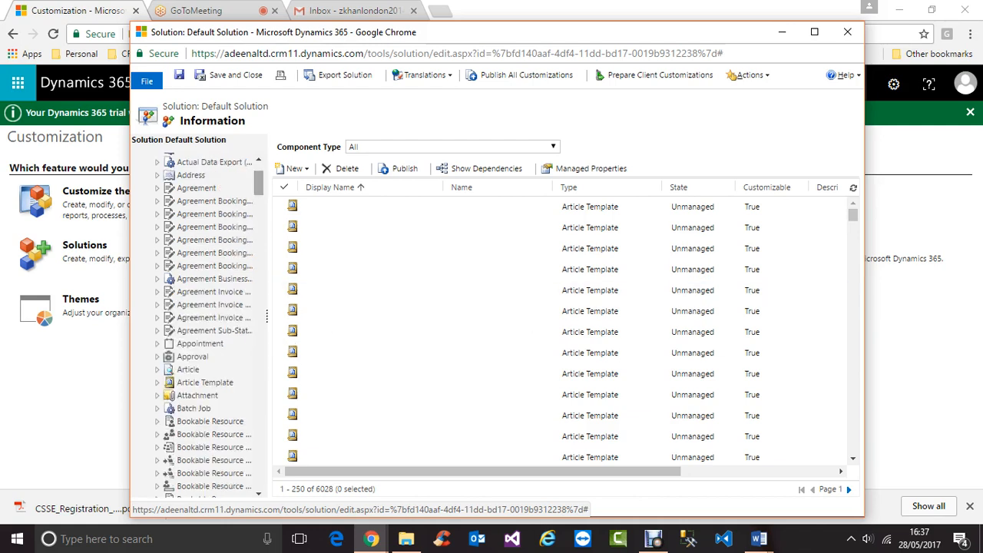
click(847, 32)
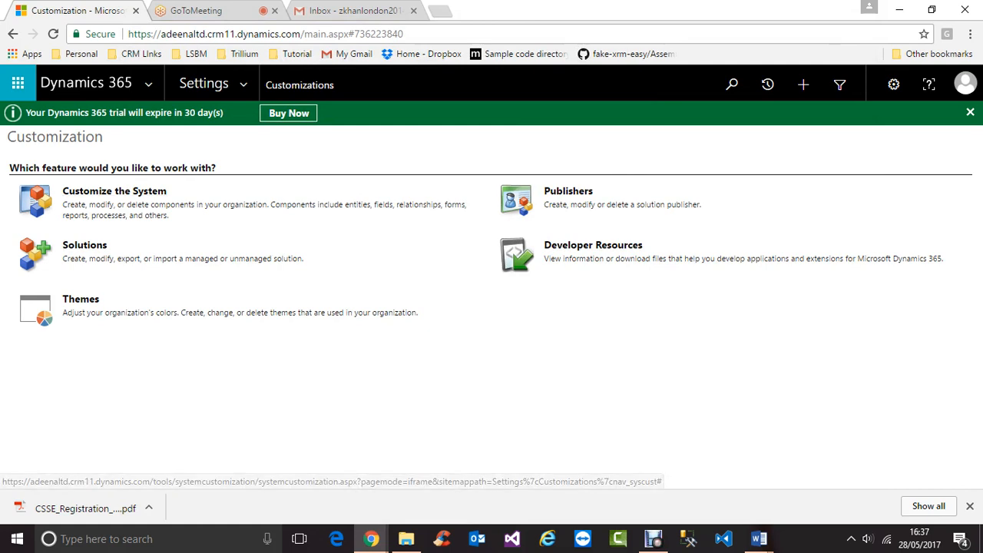
mouse_move(758, 539)
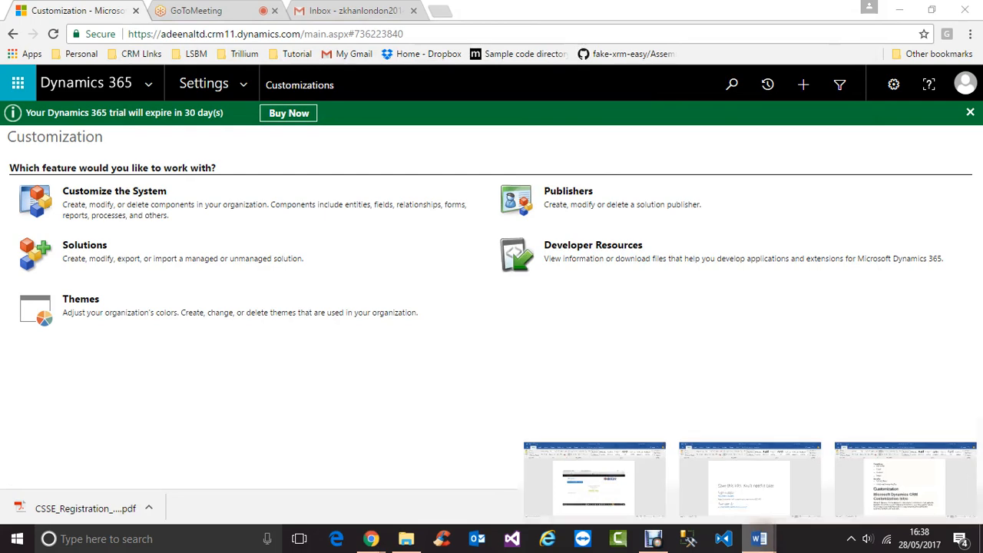
click(904, 480)
scroll(485, 311, up, 15)
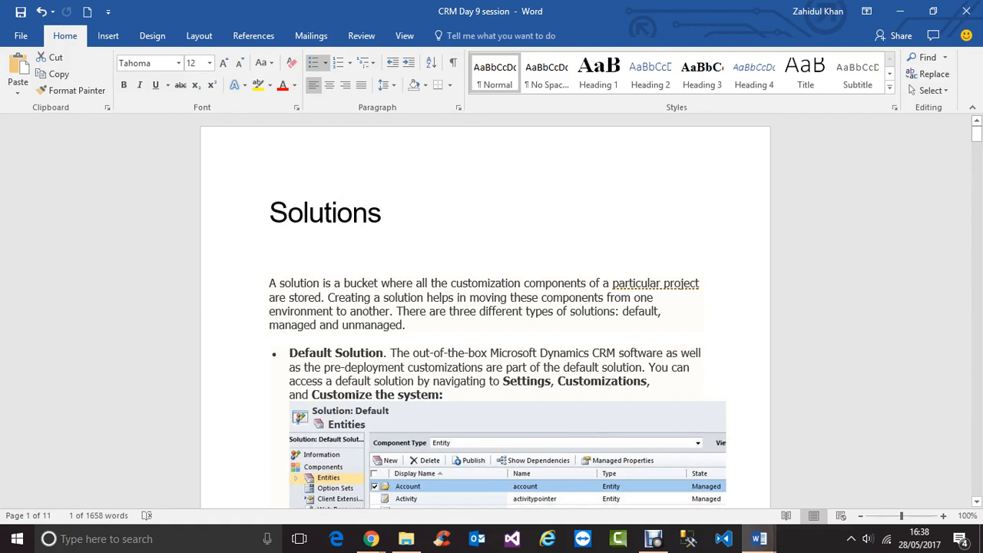
Show the Dynamics 365 Customization page in Chrome, and return to the Solutions notes in Word.
mouse_move(371, 539)
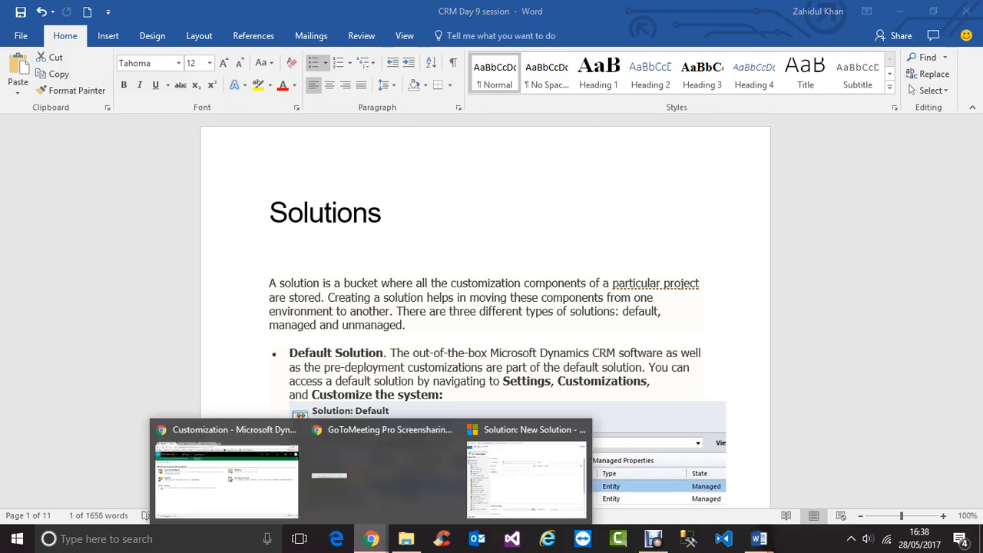
click(223, 473)
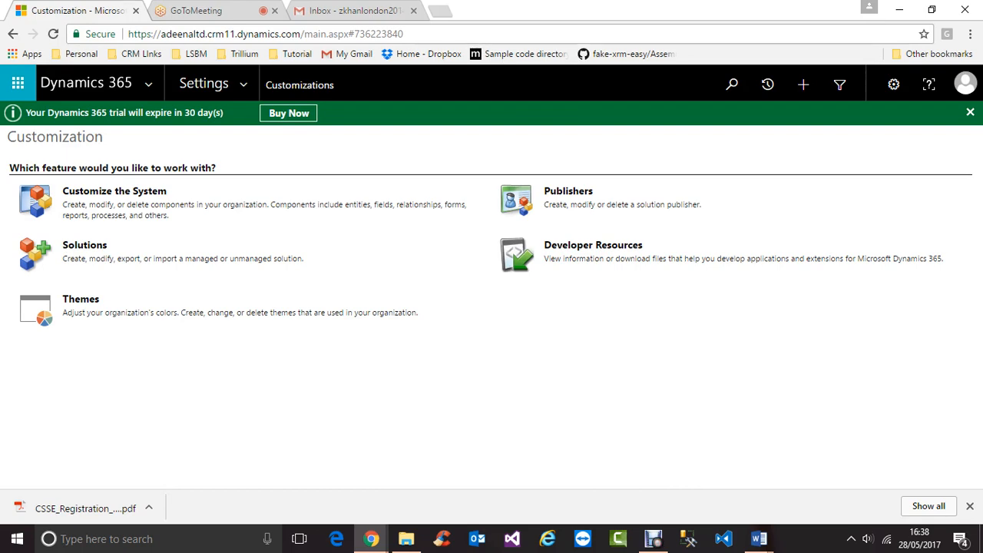
mouse_move(758, 538)
click(910, 469)
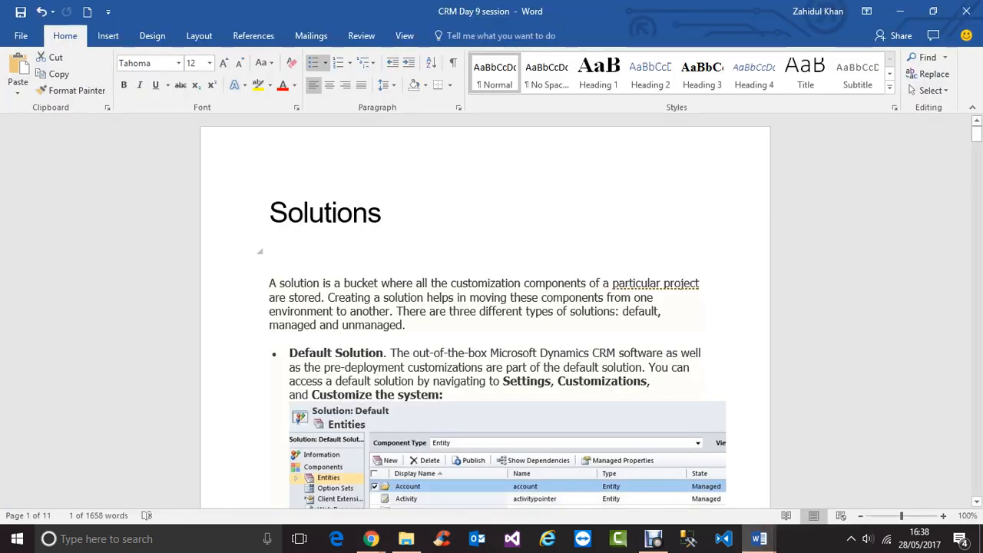
Add the line "DEV/TEST/UAT/LIVE" directly below the Solutions heading.
click(269, 252)
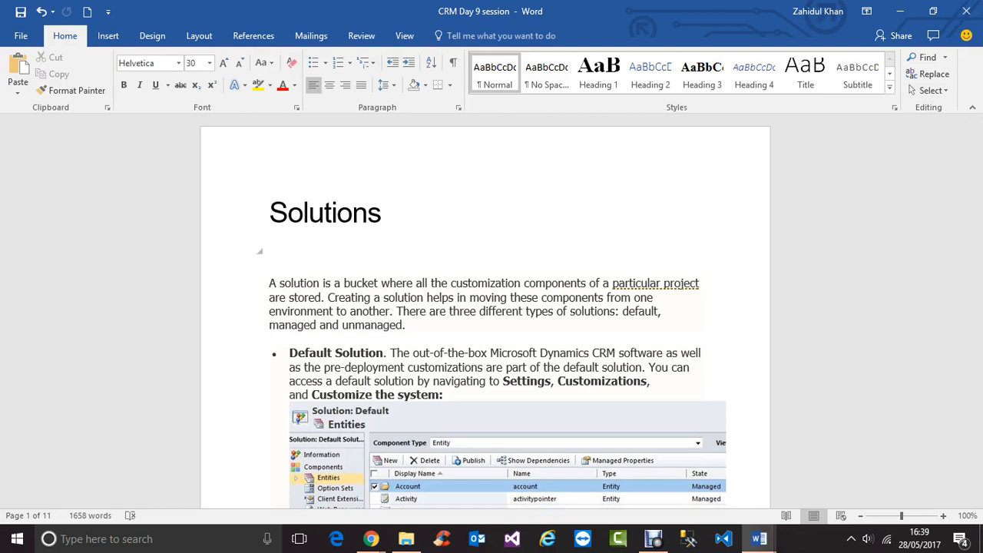
text(DEV/T)
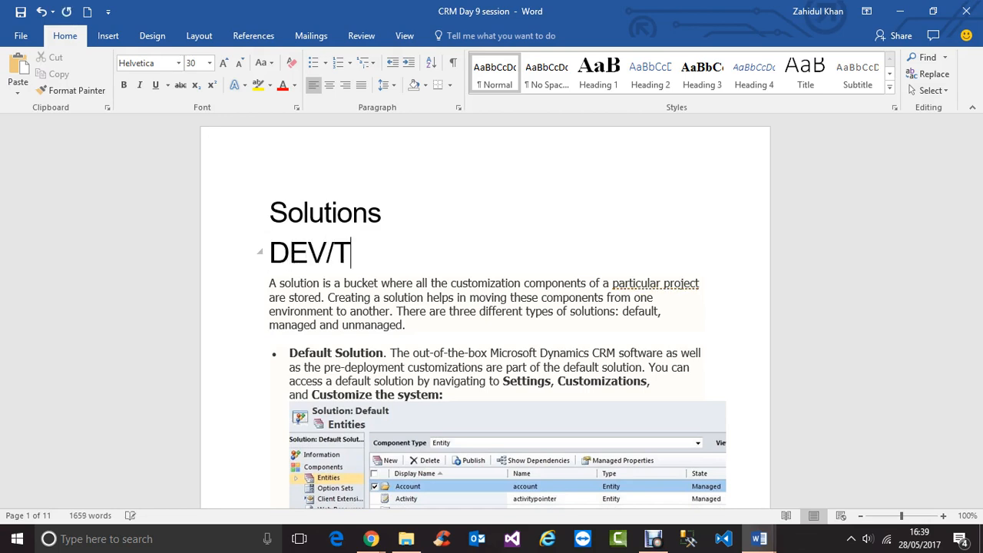
text(EST/U)
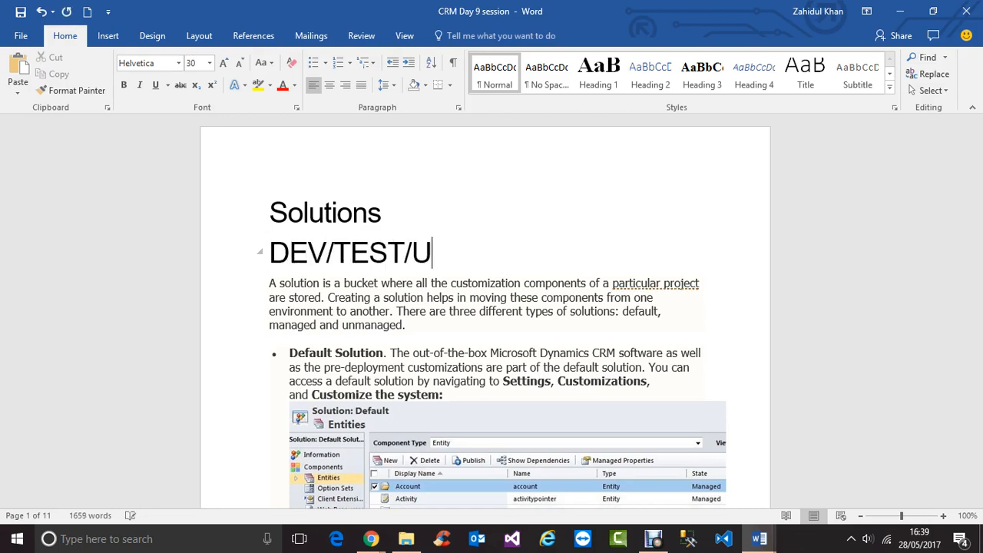
text(AT/LI)
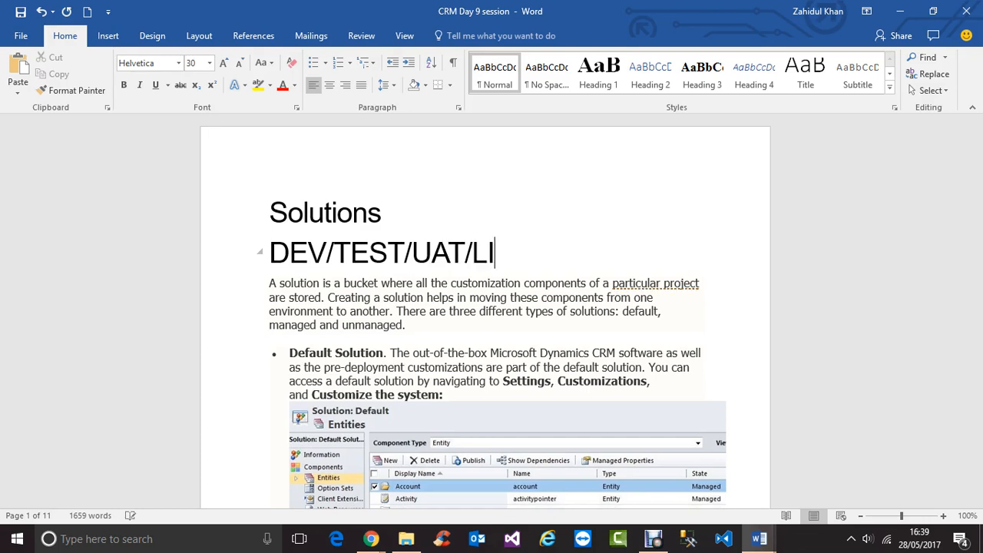
text(VE)
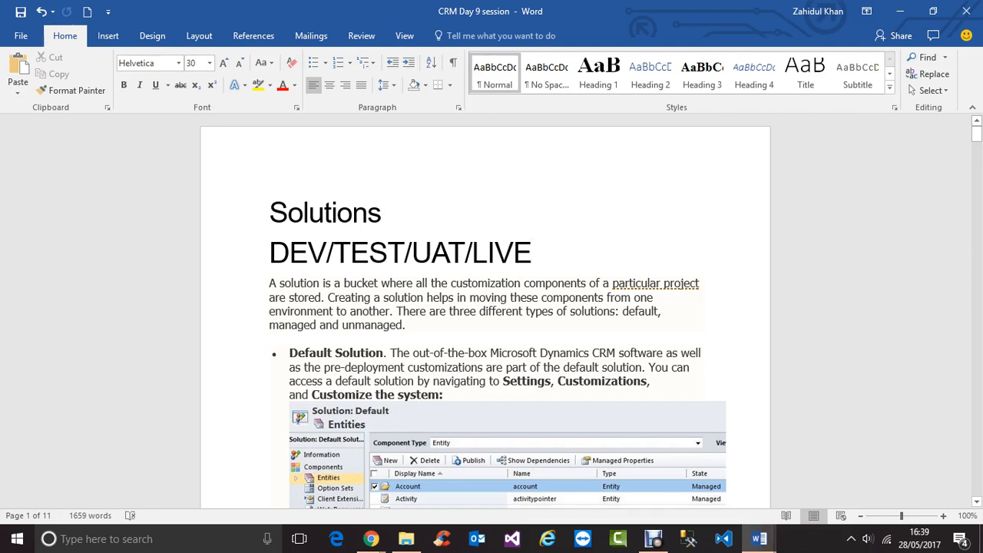
Highlight the environment line from DEV through to LIVE, and clear the selection at its end.
key(Home)
key(shift+Right)
key(shift+Right)
key(shift+Right)
key(shift+Right)
key(shift+Right)
key(shift+Right)
key(shift+Right)
key(shift+Right)
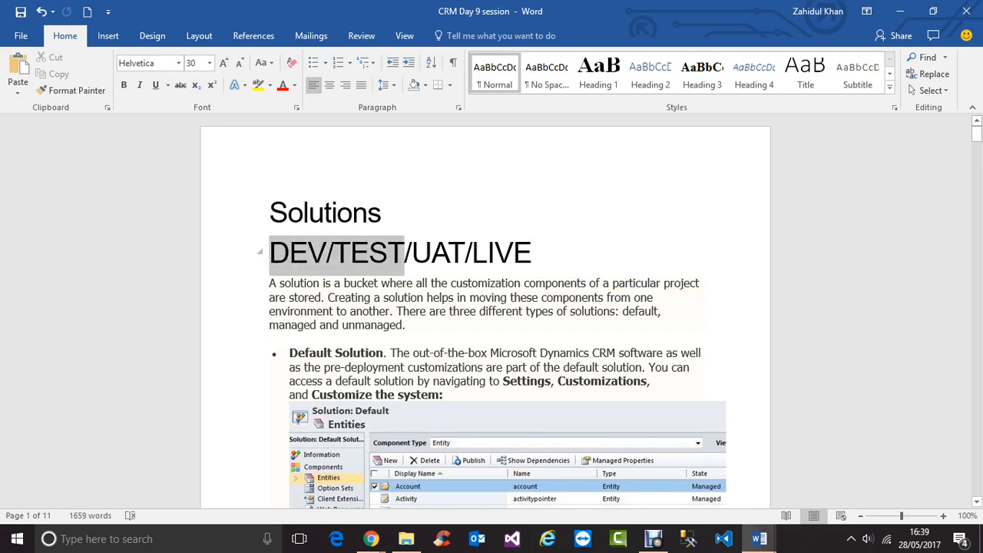
key(shift+Right)
key(shift+Right)
key(shift+Right)
key(shift+Right)
key(shift+Right)
key(shift+Right)
key(shift+Right)
key(shift+Right)
key(shift+Right)
key(shift+Right)
key(End)
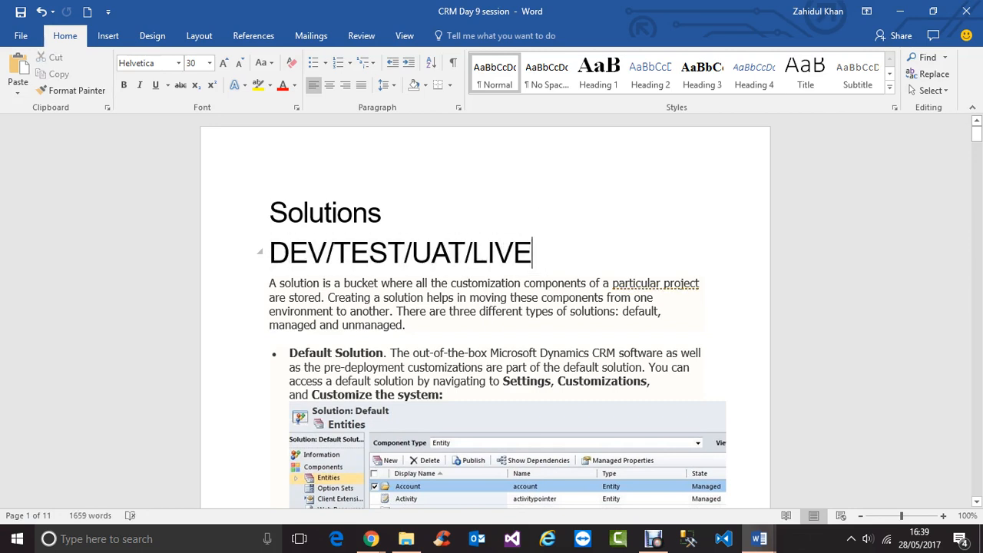
Highlight LIVE and TEST/UAT in turn in the environment line, and clear the selection.
key(ctrl+Left)
key(shift+Right)
key(shift+Right)
key(shift+Right)
key(shift+Right)
key(shift+Right)
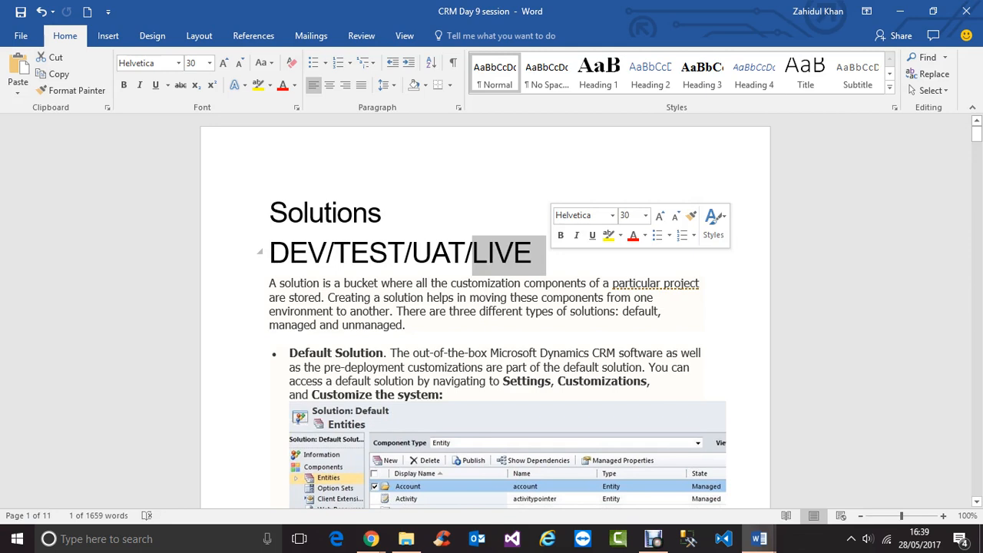
drag(334, 255, 466, 255)
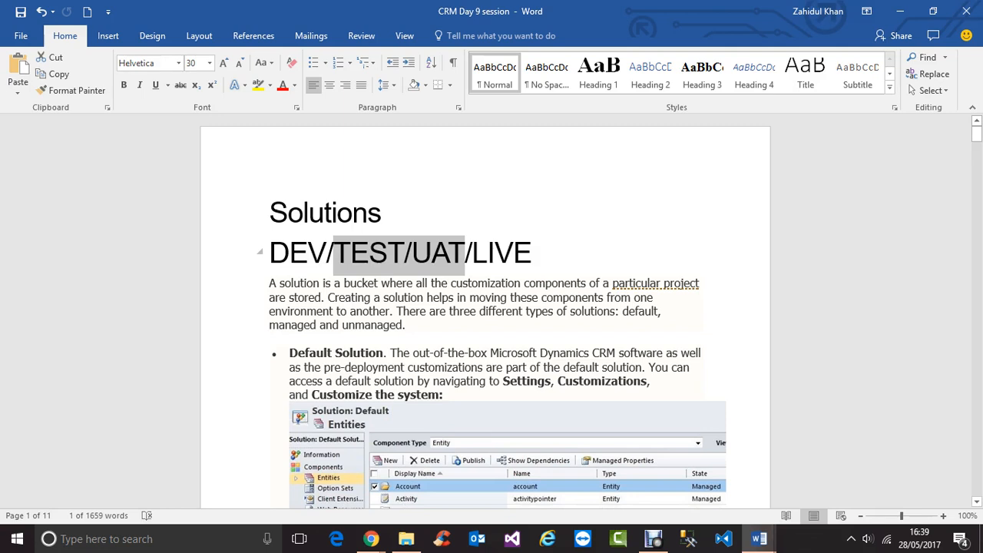
click(535, 254)
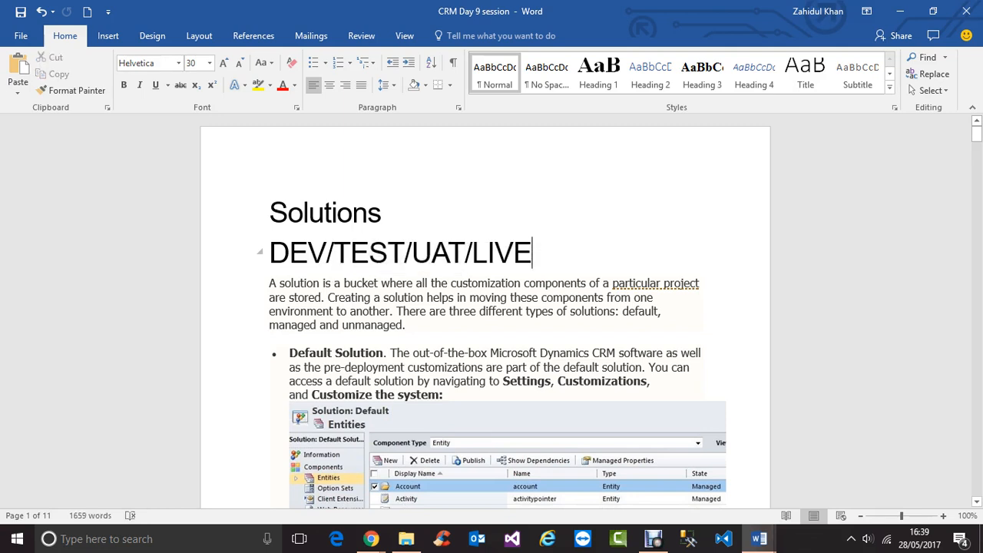
Highlight TEST/UAT/LIVE, DEV and LIVE in turn in the environment line, ending with DEV selected.
drag(332, 253, 533, 254)
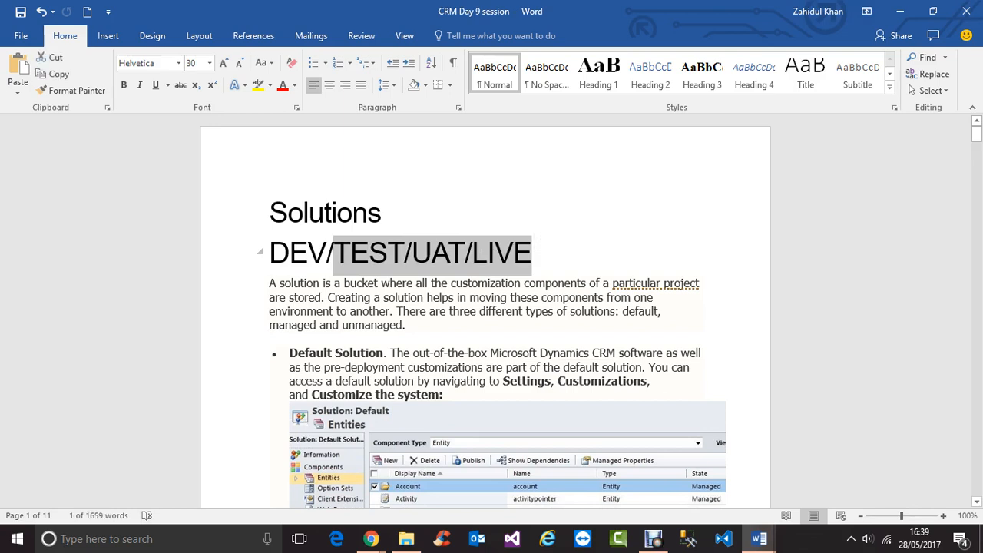
drag(270, 253, 327, 253)
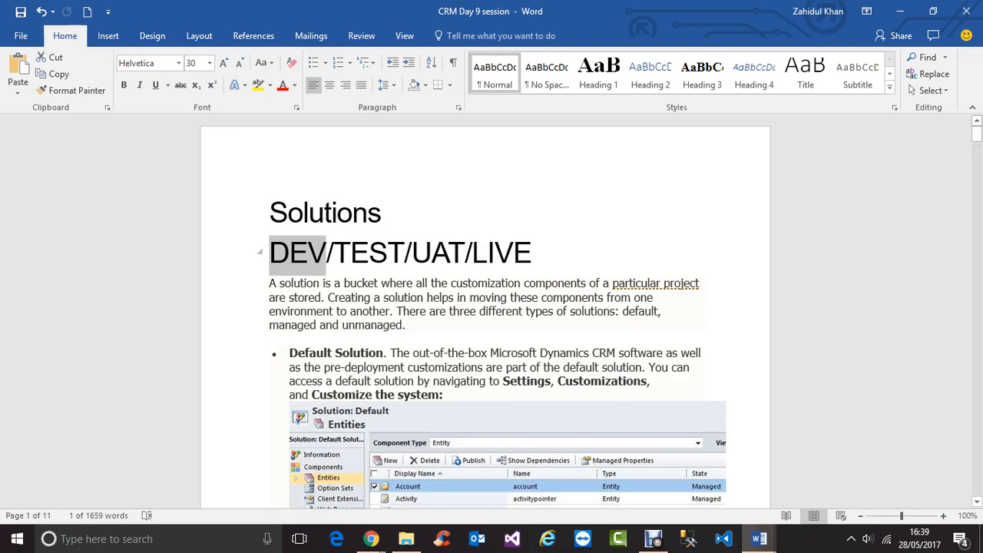
drag(473, 254, 542, 253)
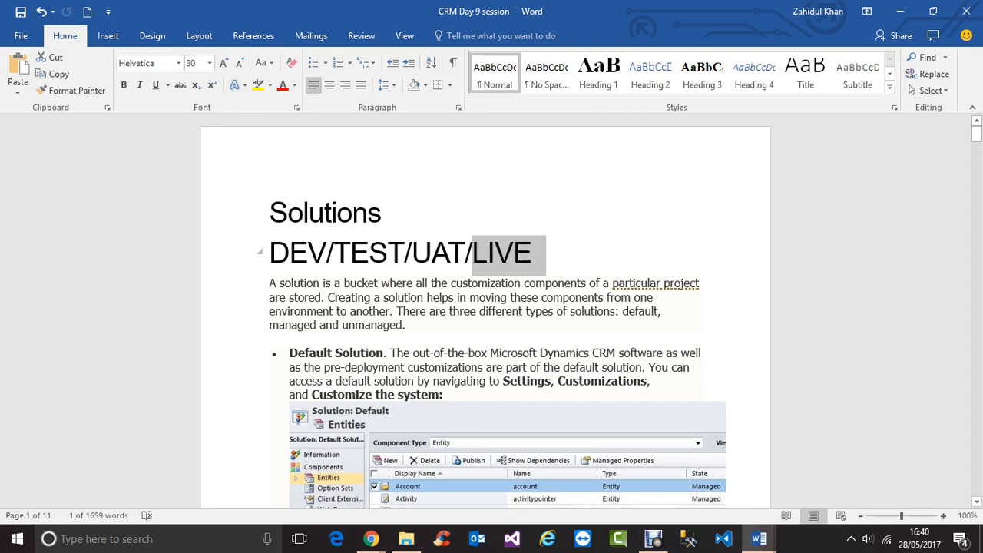
key(Home)
key(shift+Right)
key(shift+Right)
key(shift+Right)
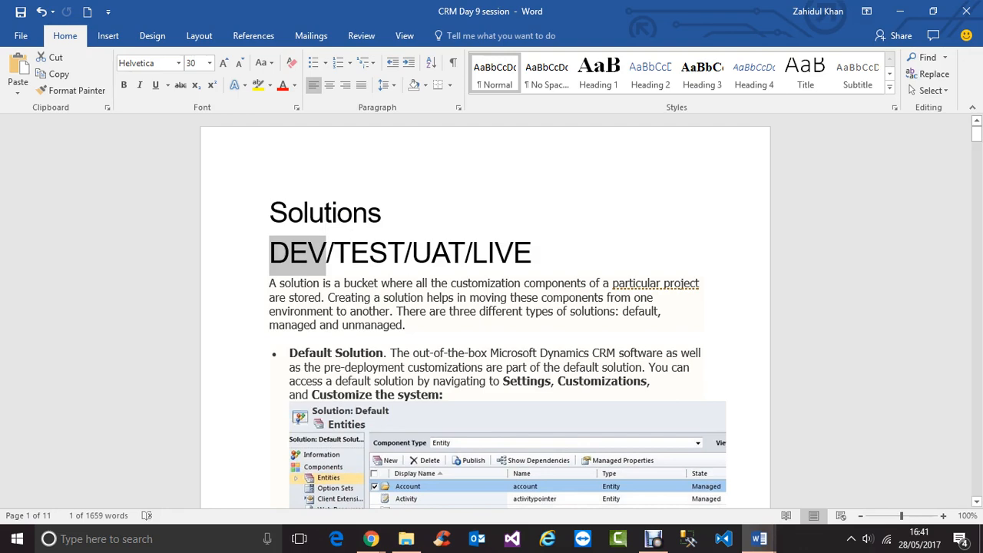
Switch to Dynamics 365 to open the Solutions list from Customization, and return to the Word notes.
click(371, 539)
click(226, 472)
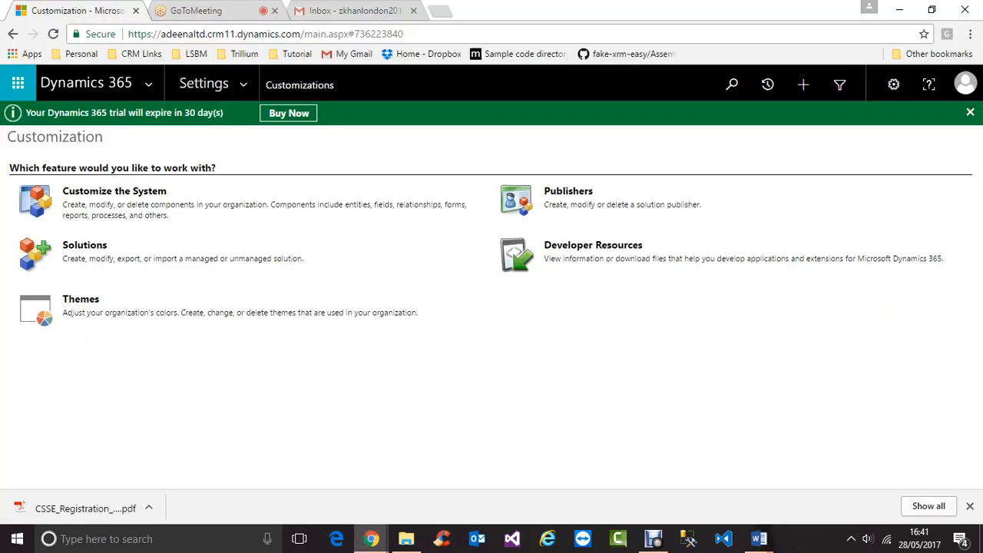
click(85, 245)
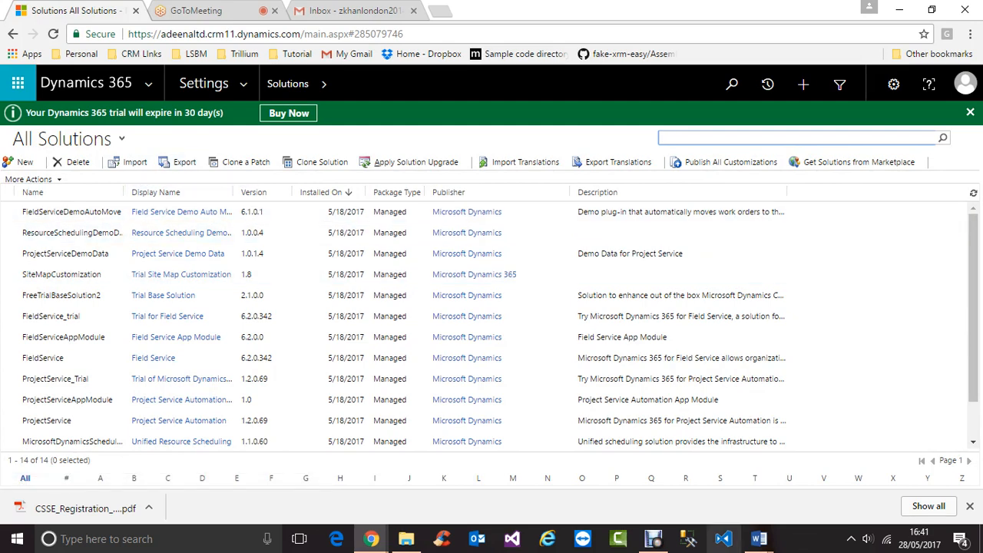
click(758, 538)
click(904, 472)
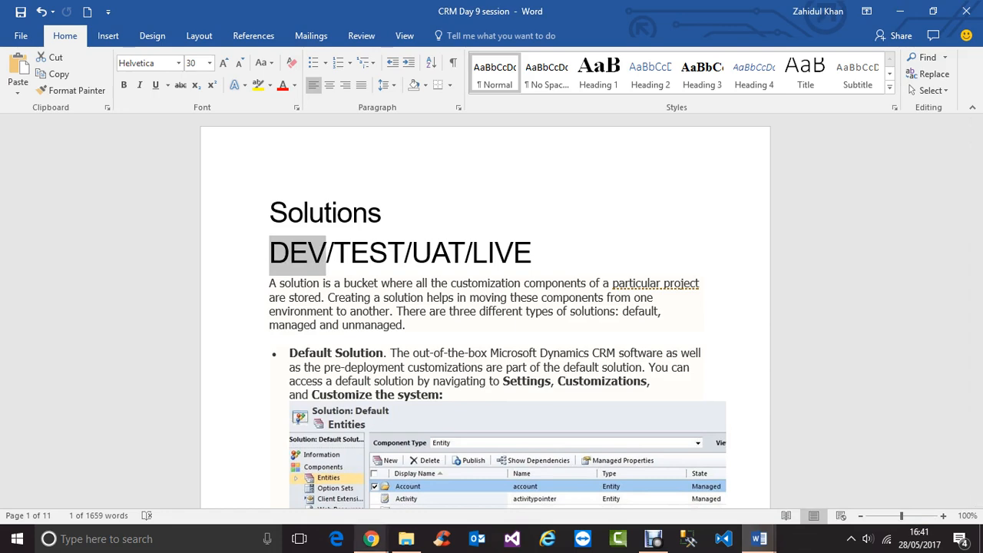
Point out the Import command above the All Solutions list in Dynamics 365, and return to the Word notes.
click(371, 538)
click(227, 476)
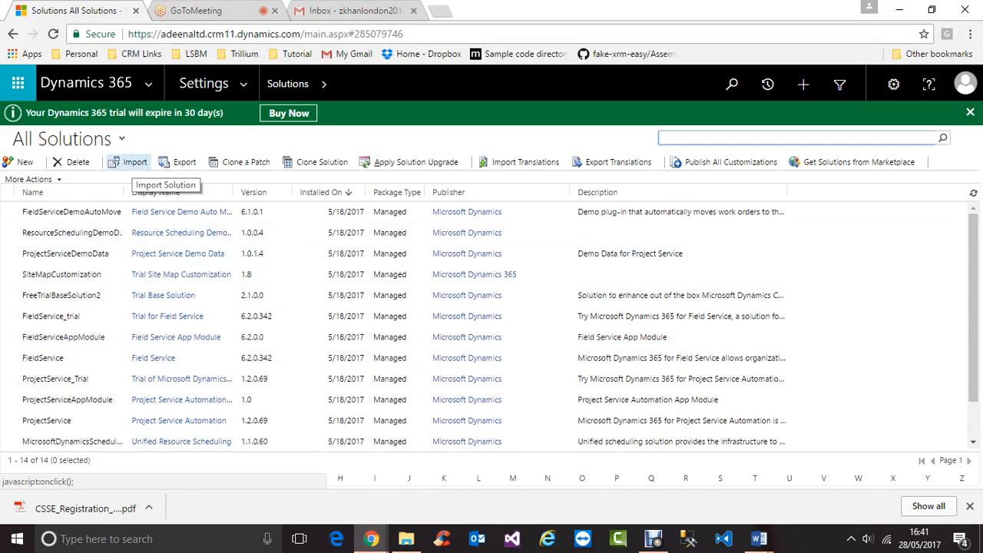
click(759, 539)
click(904, 476)
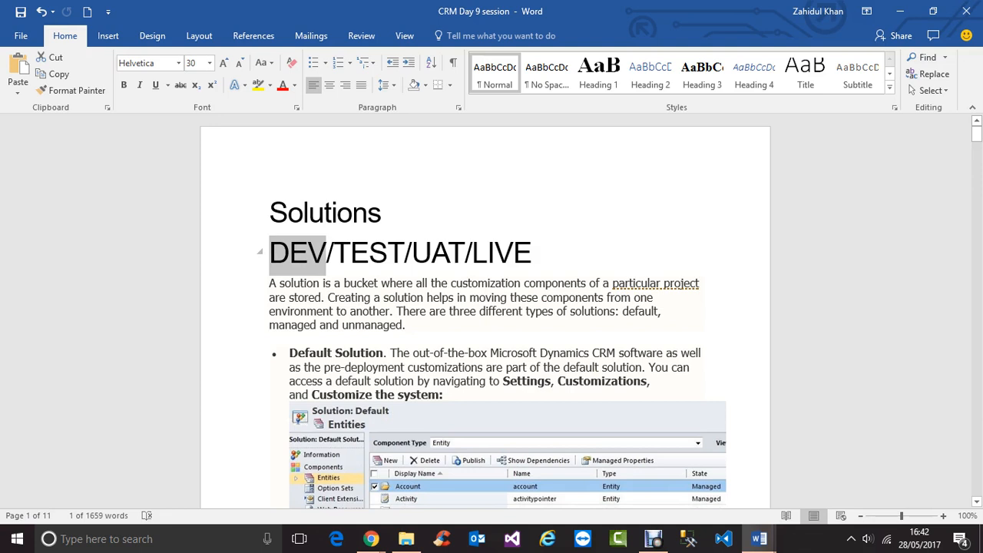
Highlight UAT, TEST/UAT/LIVE, DEV and TEST in turn in the environment line.
drag(412, 254, 464, 254)
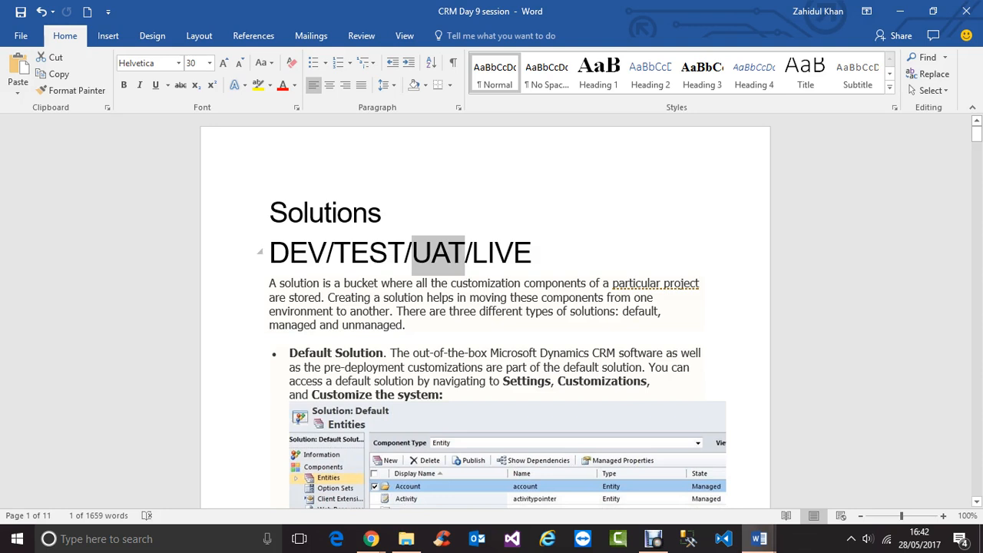
drag(334, 255, 540, 254)
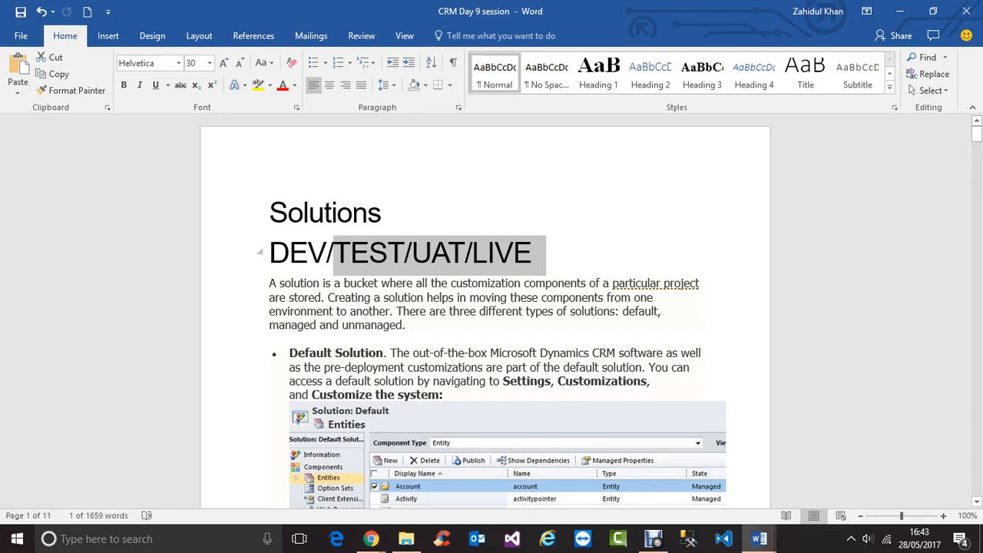
click(333, 254)
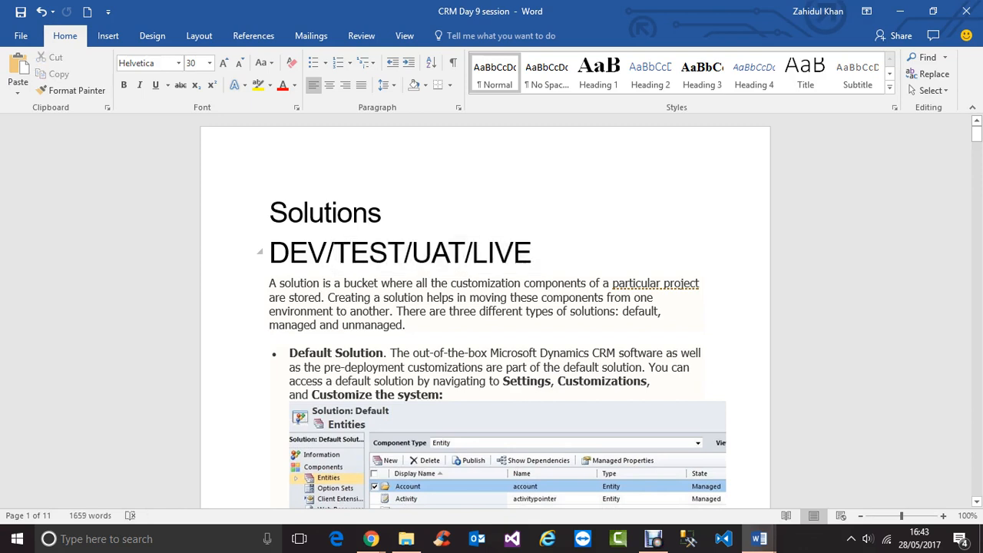
drag(270, 253, 326, 253)
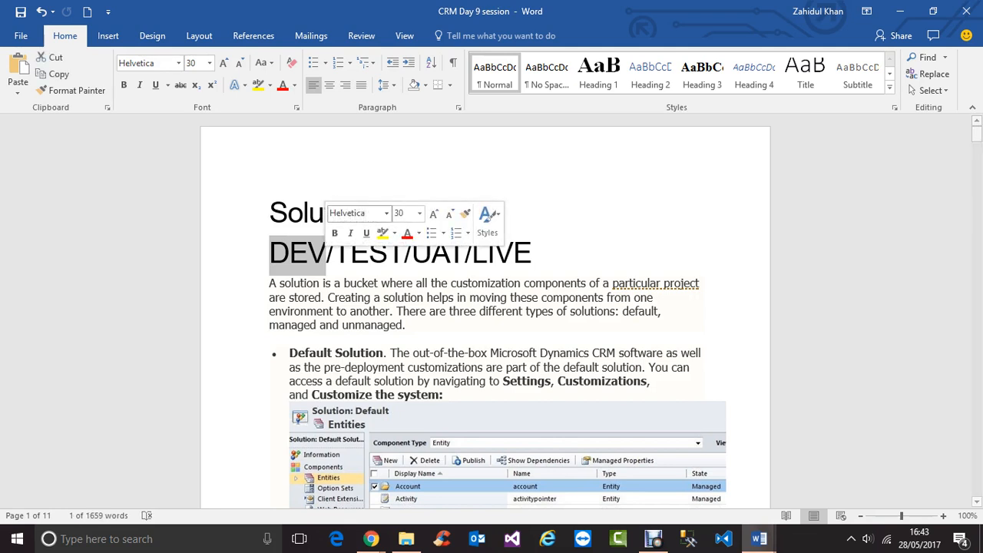
click(369, 254)
drag(334, 253, 404, 253)
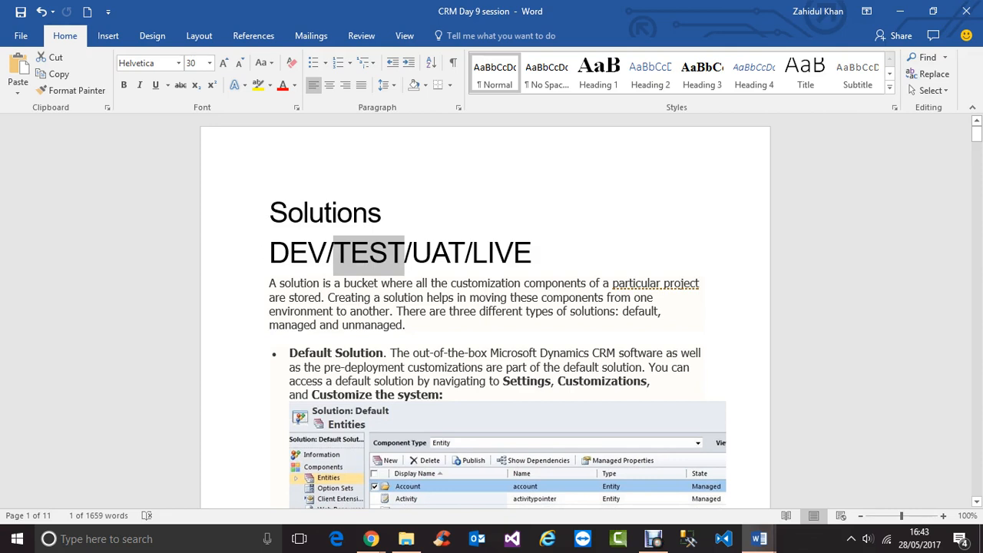
Clear the selection, highlight TEST in the environment line again, and shrink the selection to its first letter.
mouse_move(371, 538)
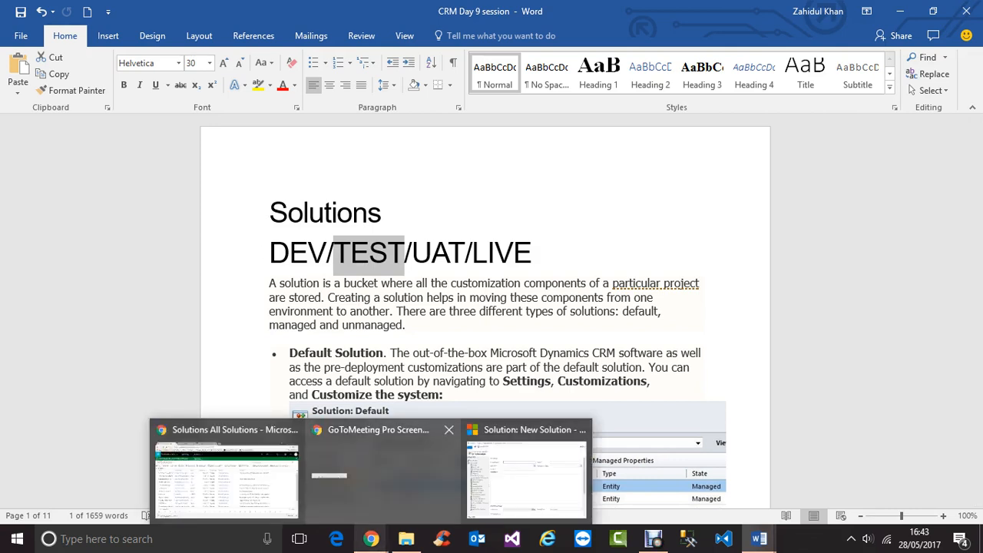
click(655, 381)
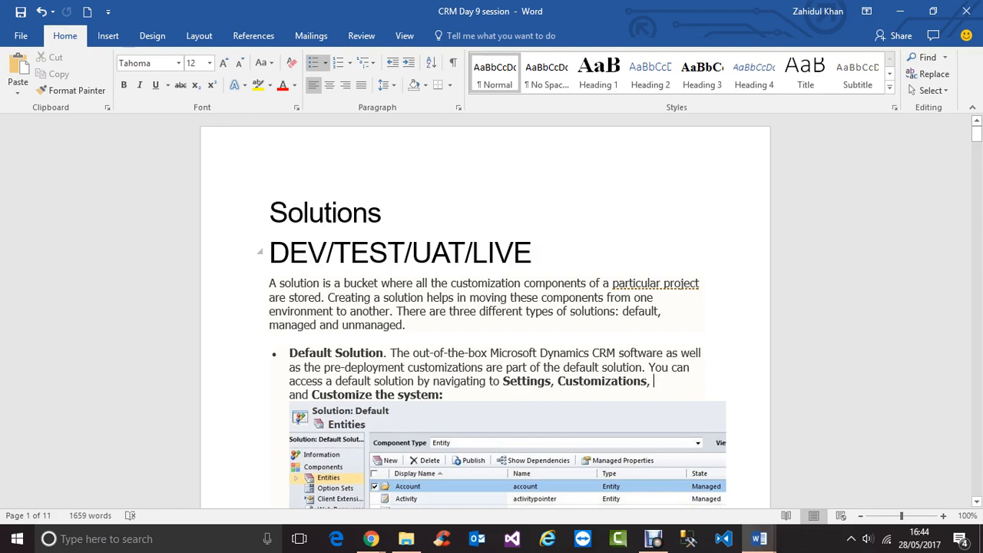
drag(333, 252, 405, 253)
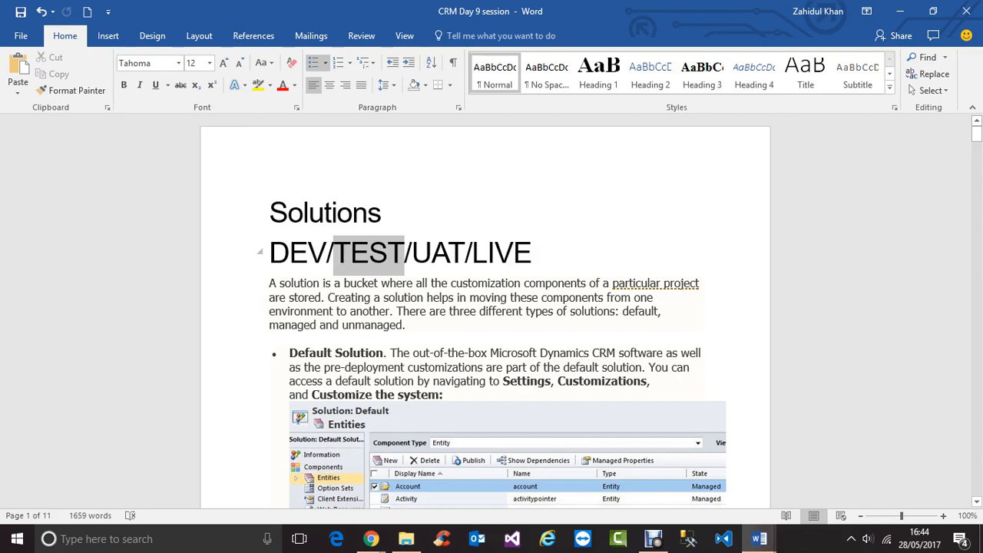
key(shift+Left)
key(shift+Left)
key(shift+Left)
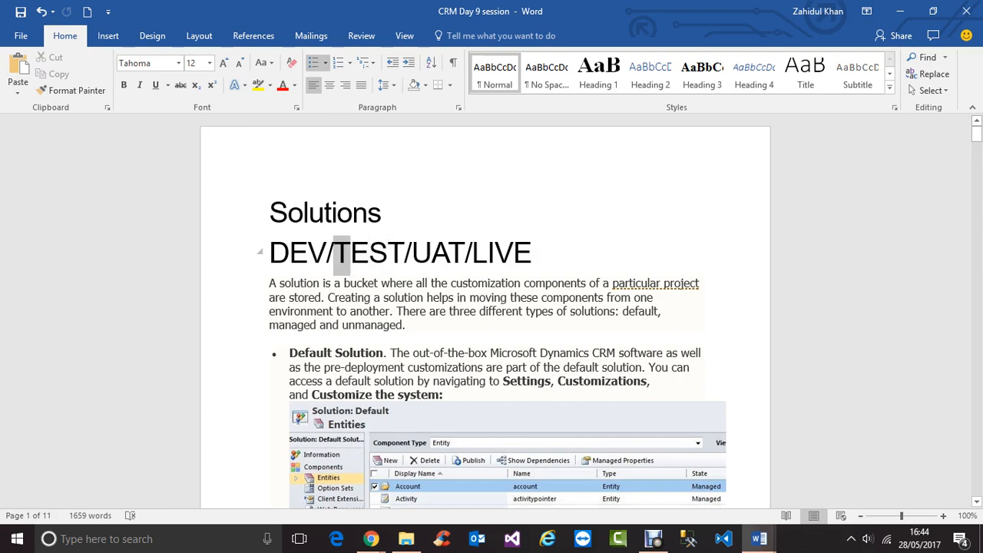
Extend the highlight to the whole word TEST in the environment line, and clear the selection.
key(shift+Right)
key(shift+Right)
key(shift+Right)
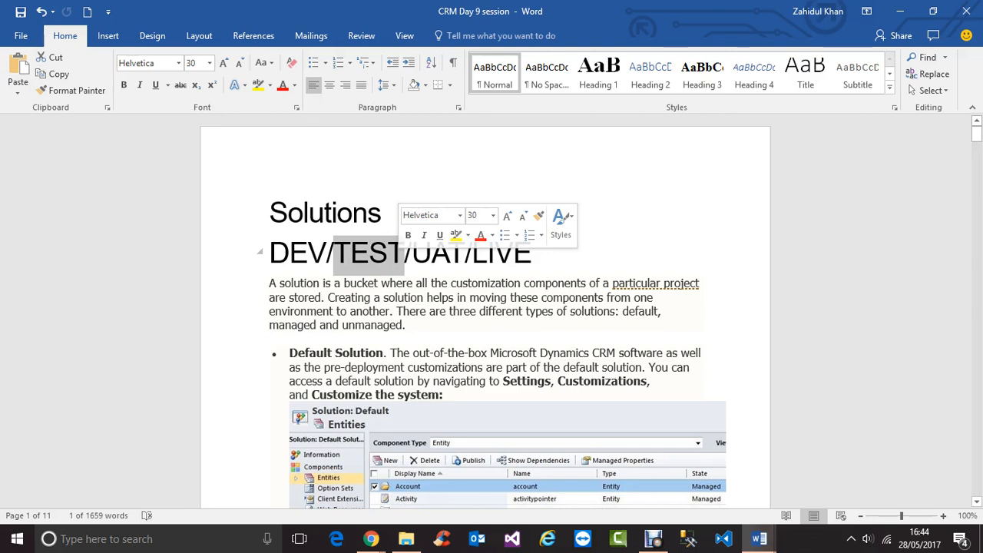
click(448, 252)
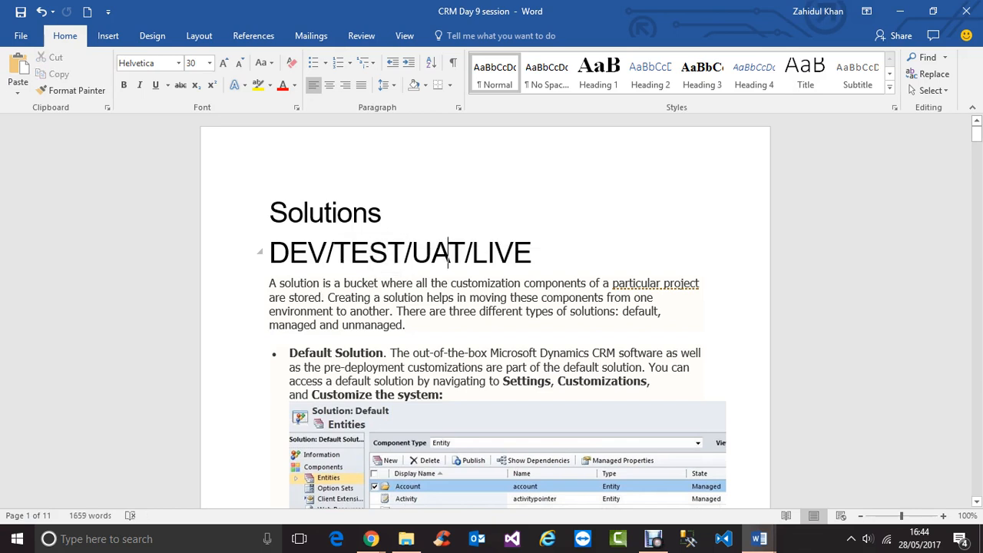
Break the environment line after DEV and add "- belongs to SC" behind DEV.
click(405, 253)
click(308, 253)
click(326, 253)
key(Return)
key(Left)
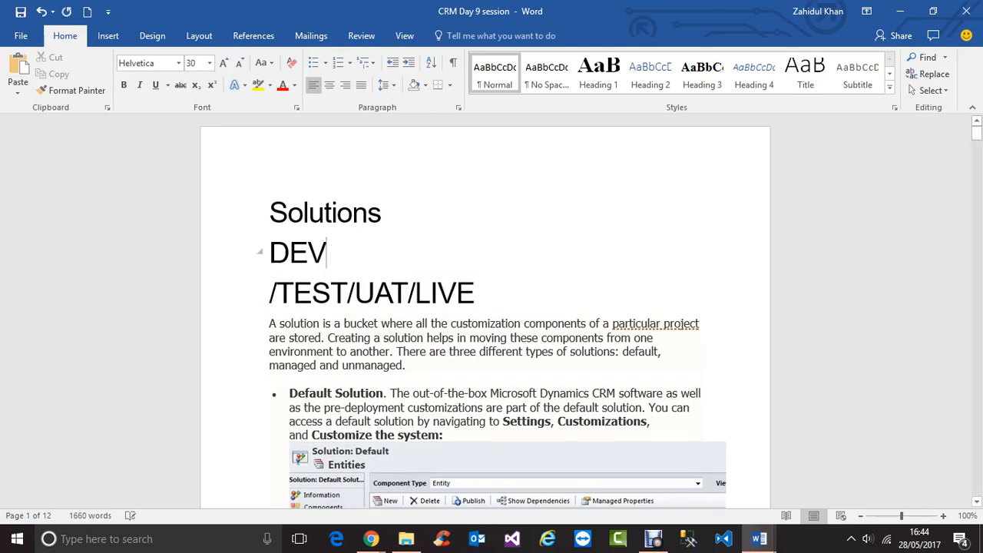
text(- be)
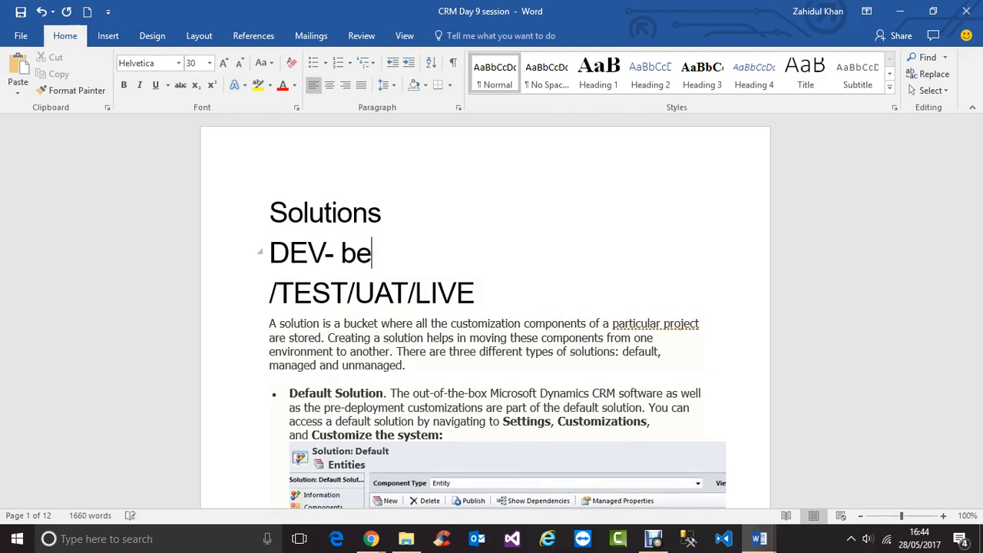
text(longs)
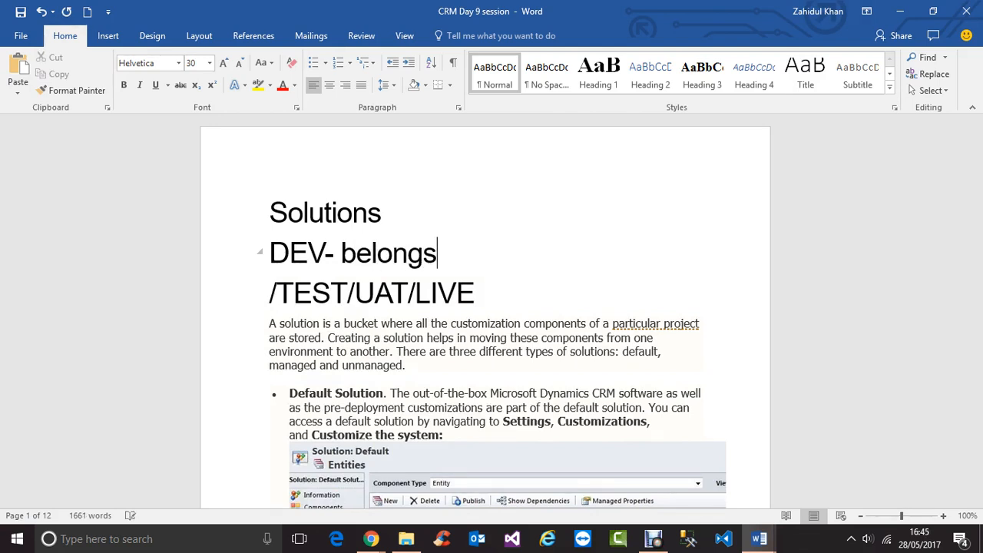
text( to SC)
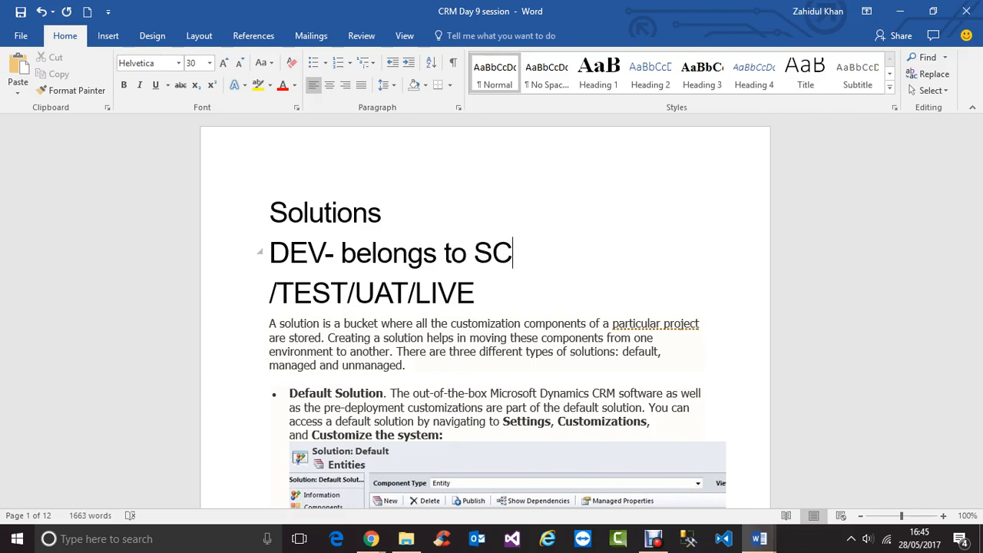
Move UAT/LIVE onto its own line and add "Belongs to Client -IT developer" after /TEST/.
click(355, 293)
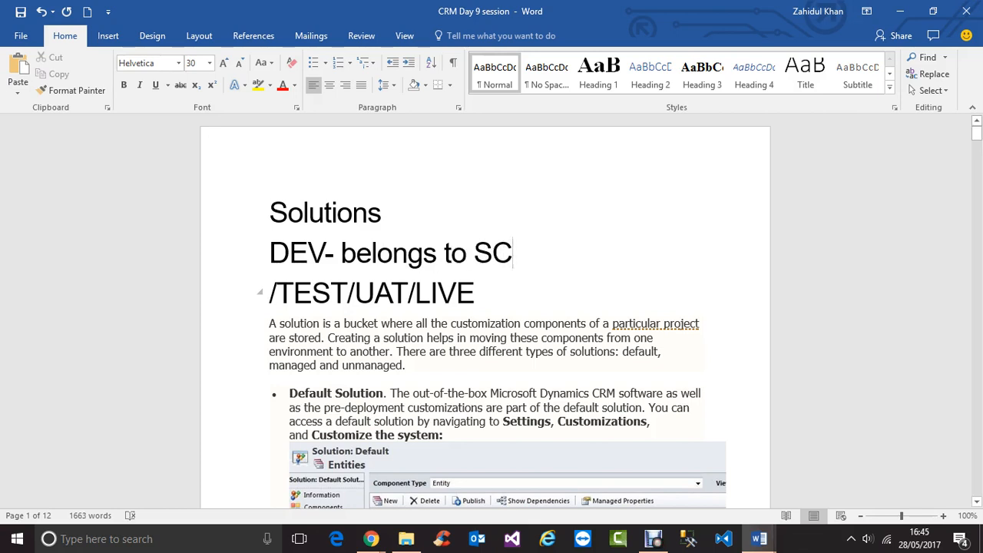
key(Return)
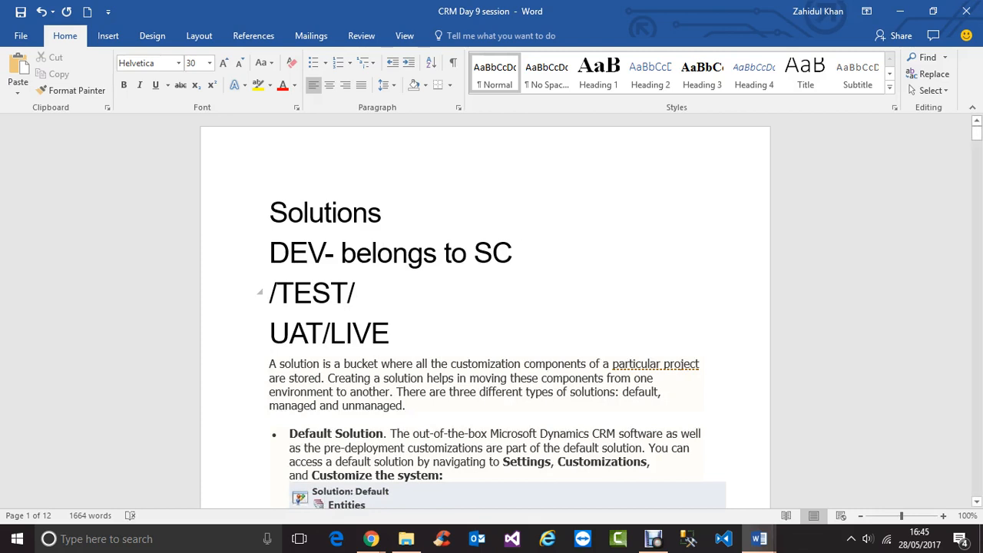
click(357, 293)
text(B)
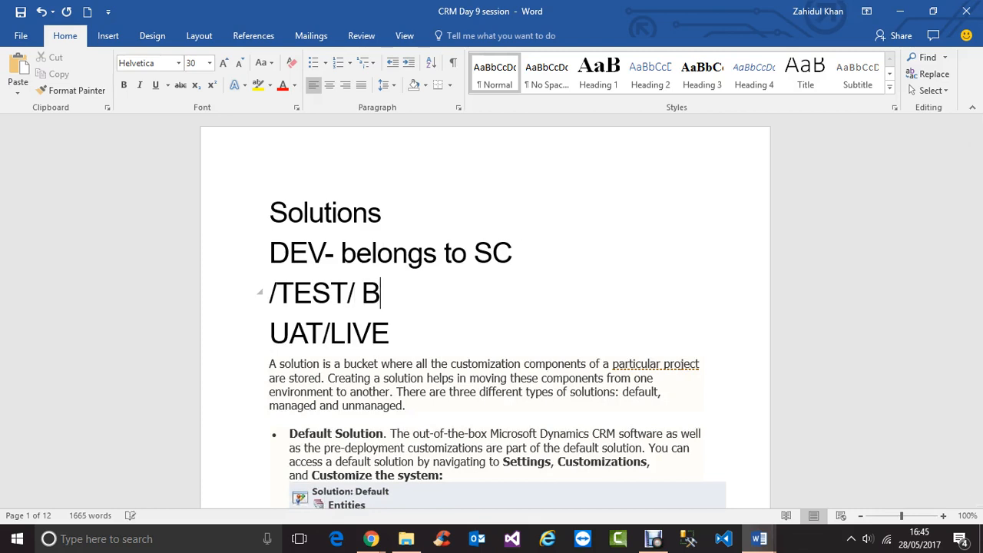
text(elongs )
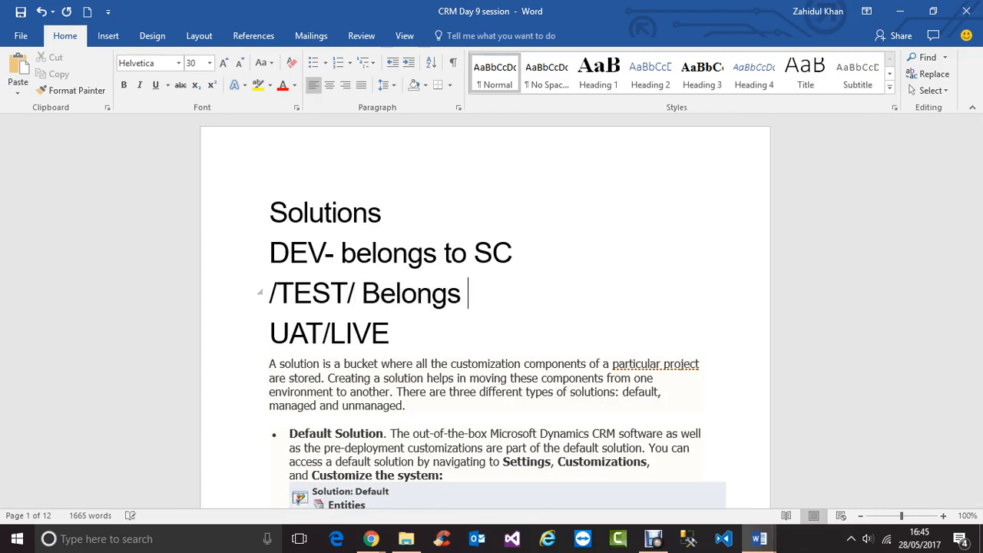
text(to Clie)
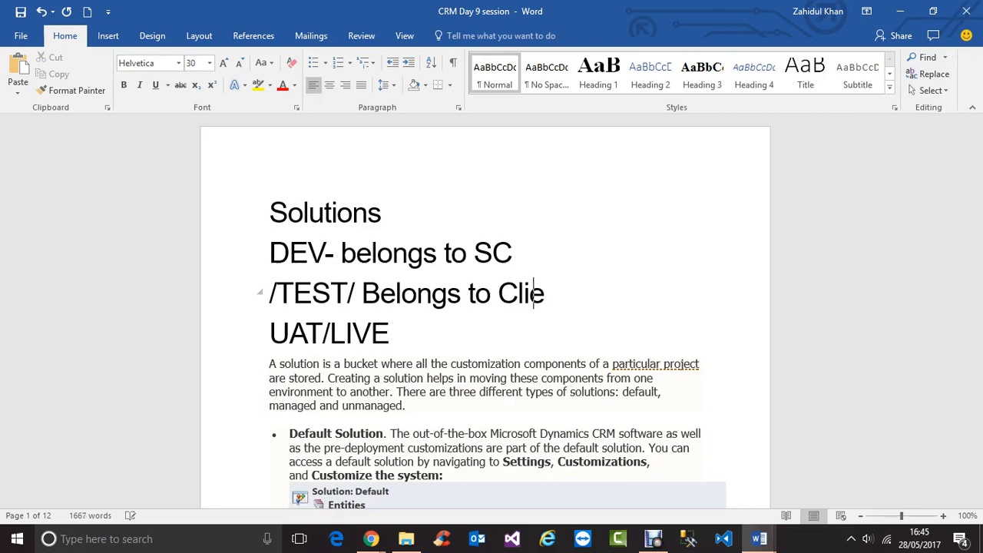
text(nt -lT )
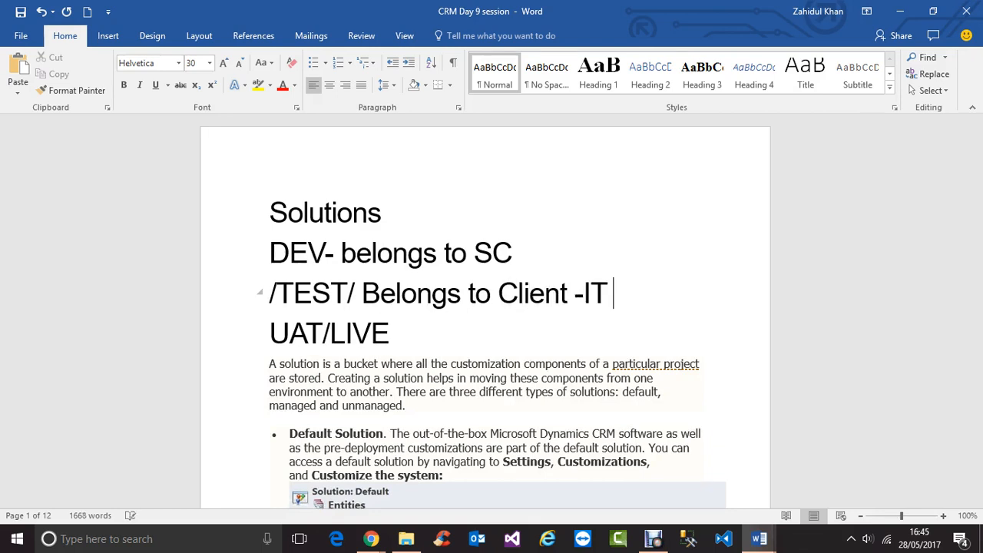
text(developer)
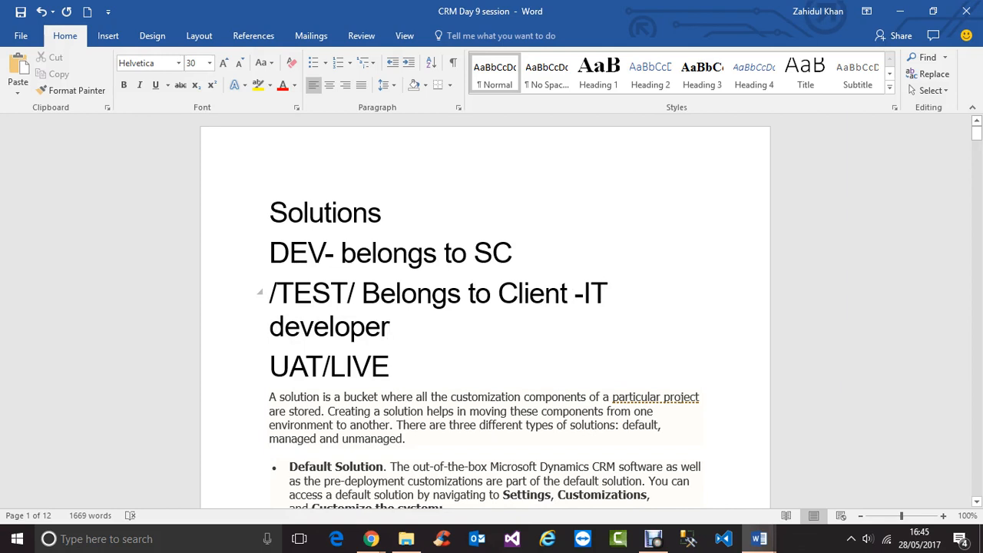
Highlight "IT developer" in the TEST line and "SC" in the DEV line alternately, twice each.
drag(583, 295, 614, 326)
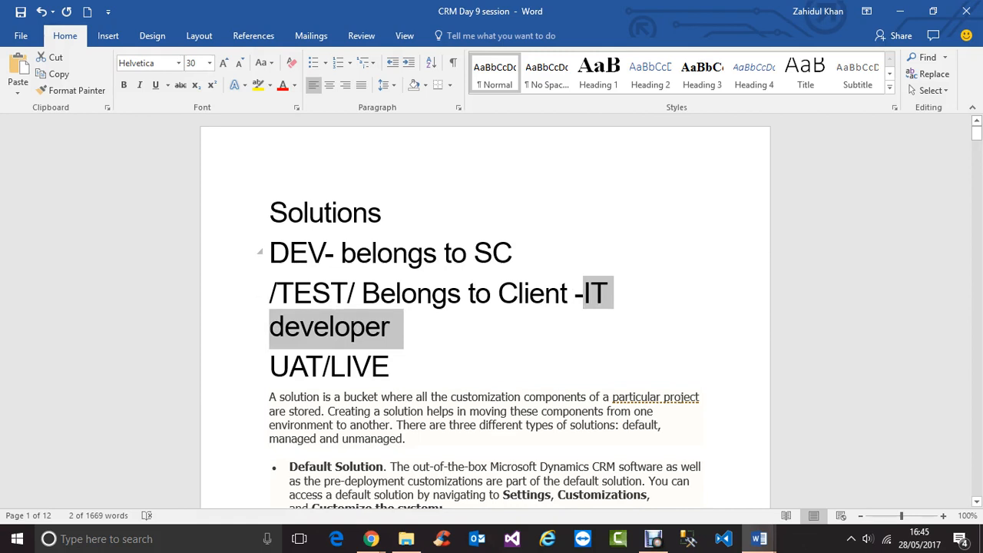
drag(474, 255, 536, 255)
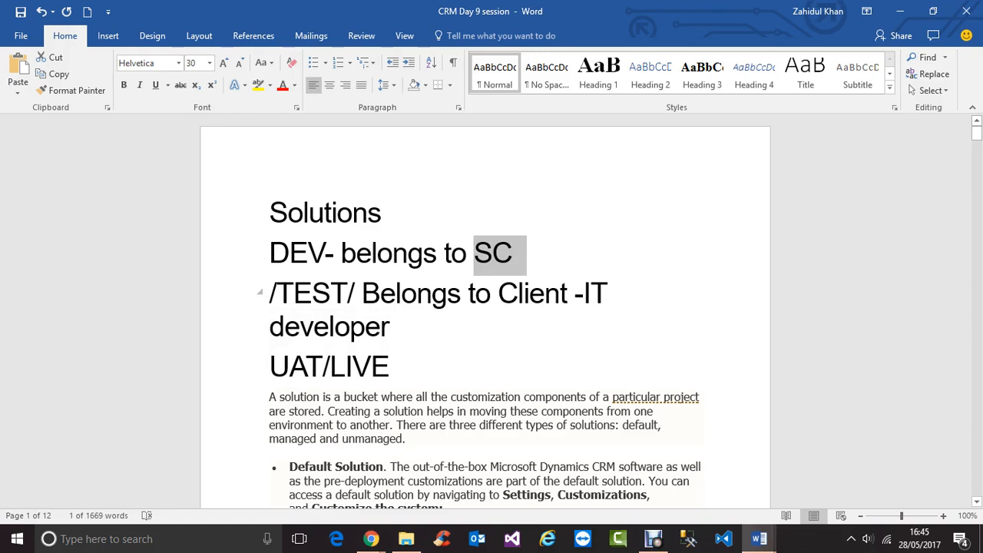
drag(574, 292, 403, 329)
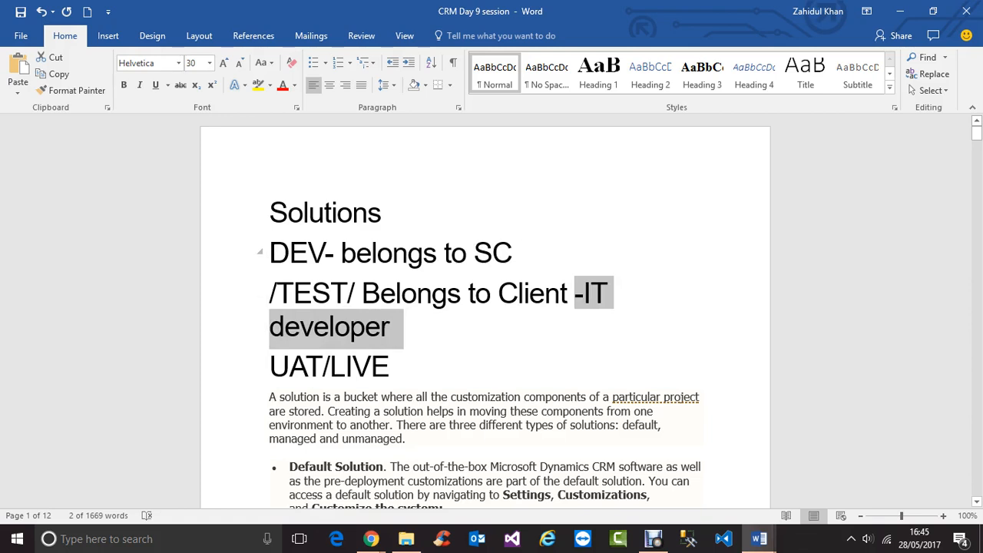
drag(474, 255, 526, 257)
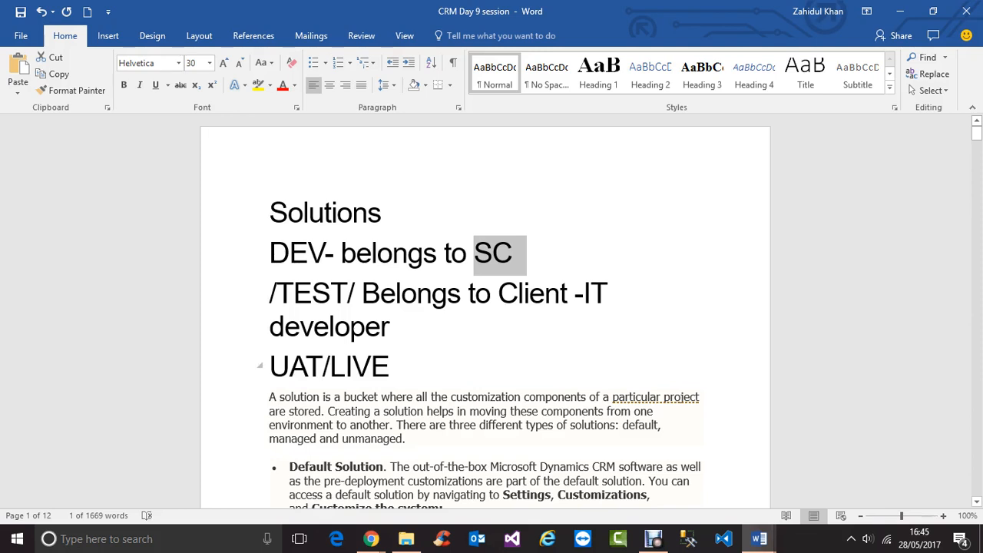
Move /LIVE onto its own line and add "- Belongs to Client- general user-customer/" after UAT.
click(322, 367)
key(Return)
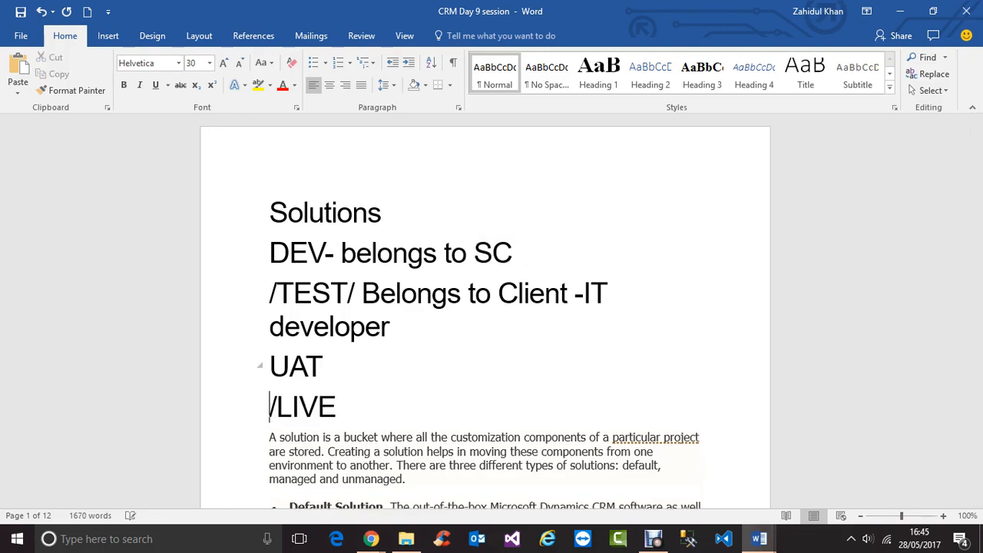
key(Left)
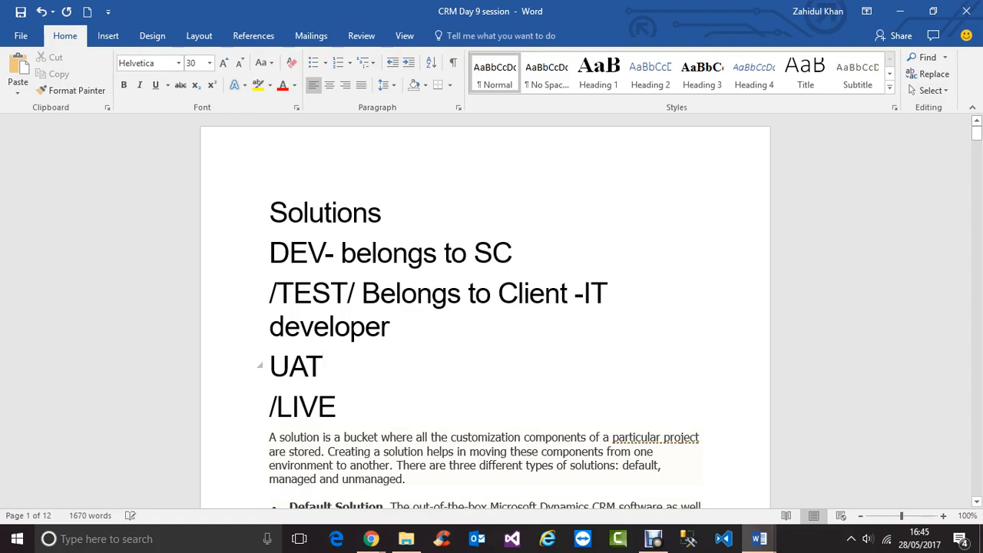
text(- Belon)
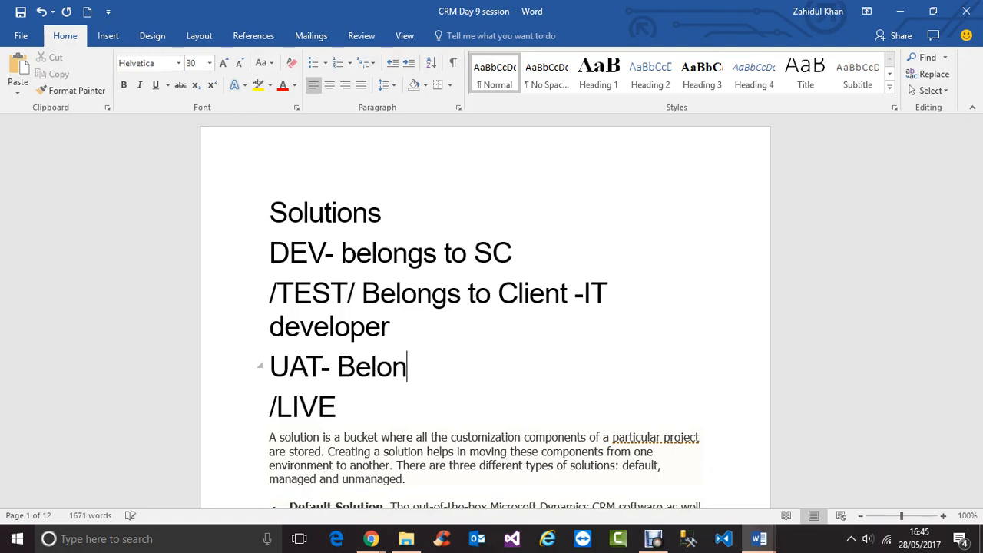
text(gs to Cl)
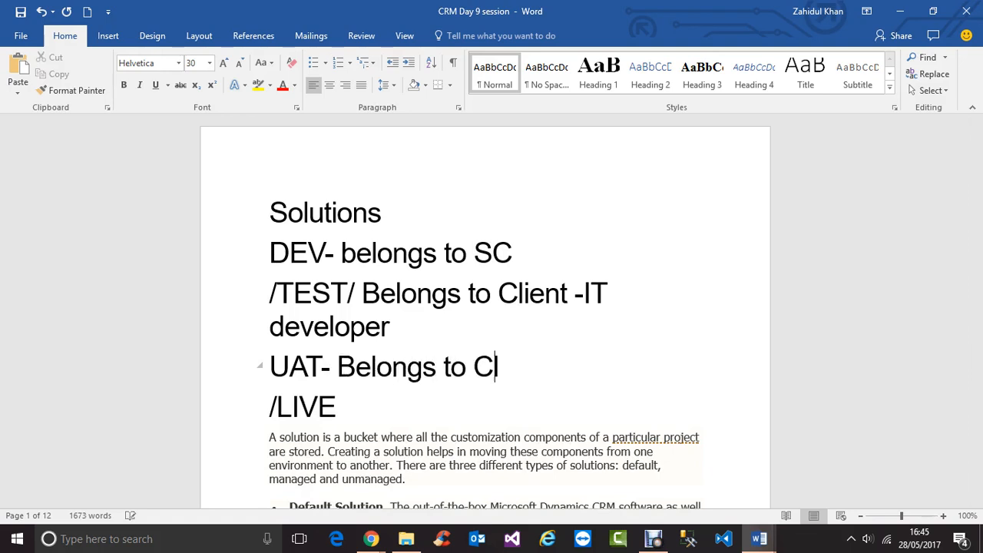
text(ient- U)
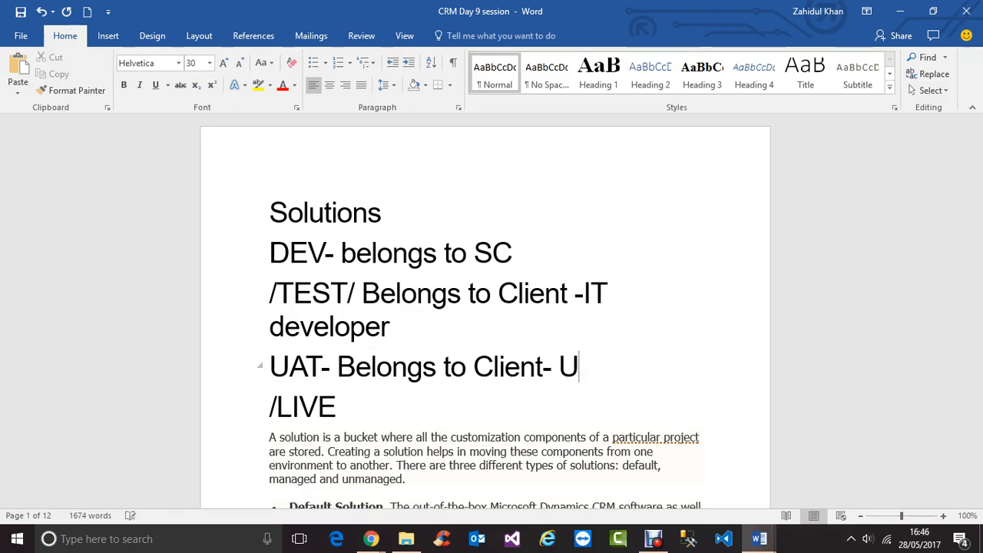
key(BackSpace)
text(general )
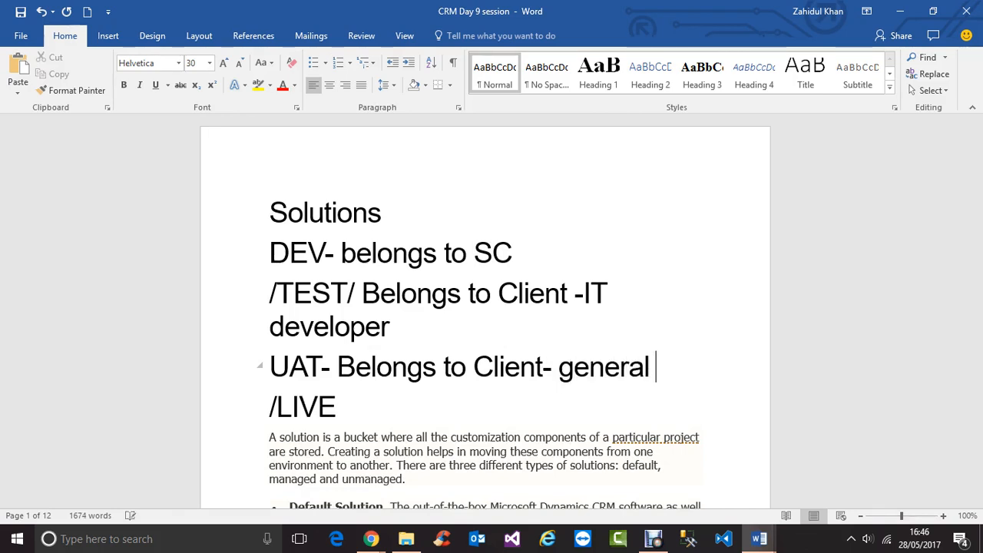
text(user)
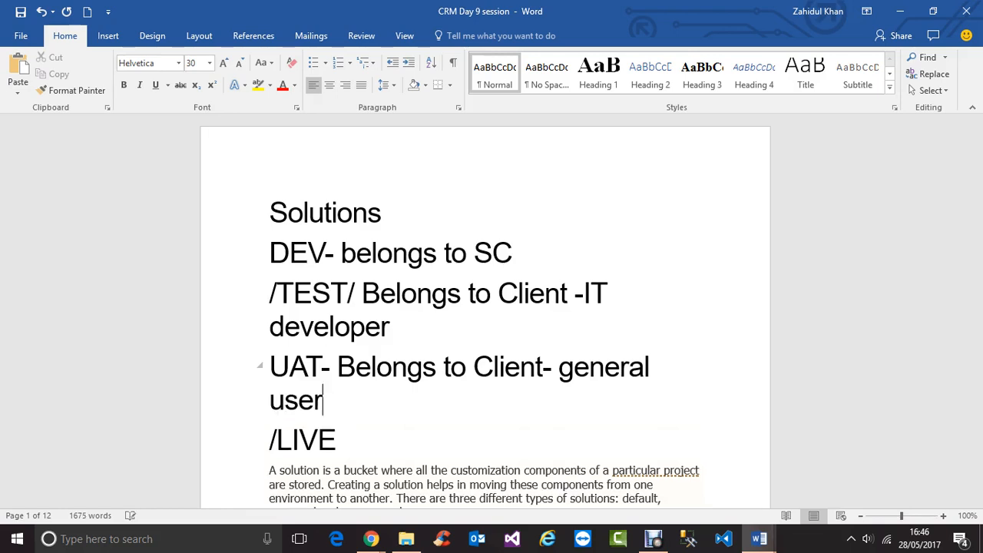
text(-customer)
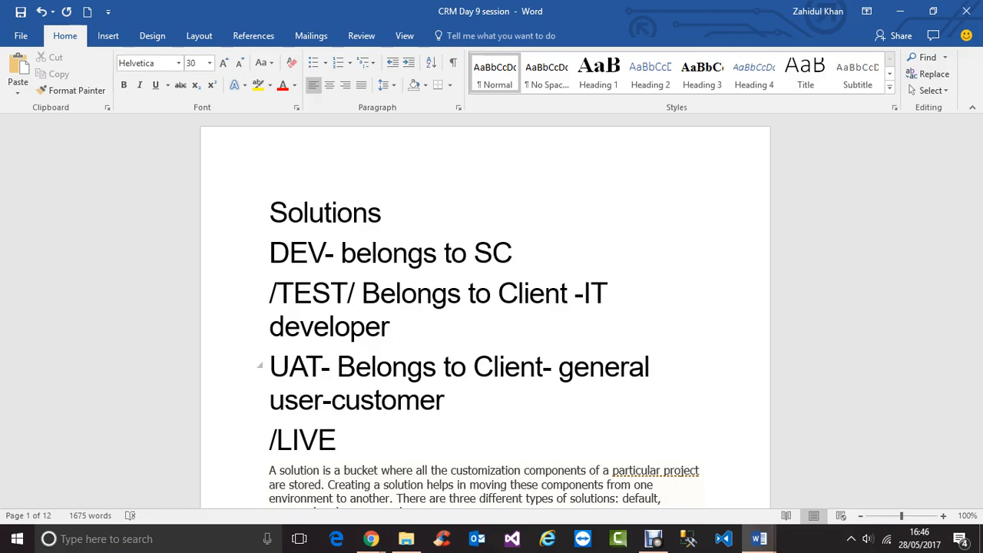
text(/)
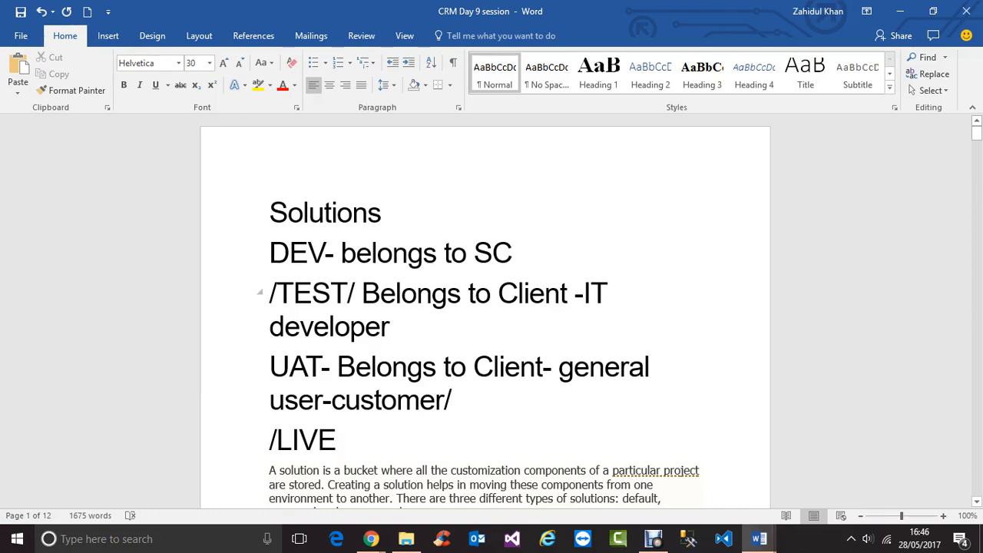
Highlight "IT developer" in the TEST line, clear the selection, and highlight it again.
drag(584, 294, 592, 327)
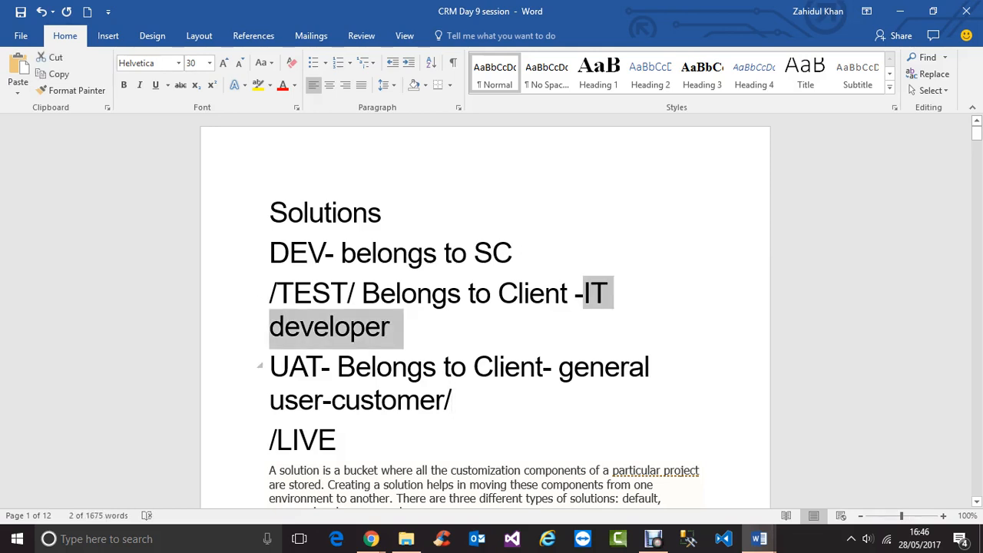
click(394, 327)
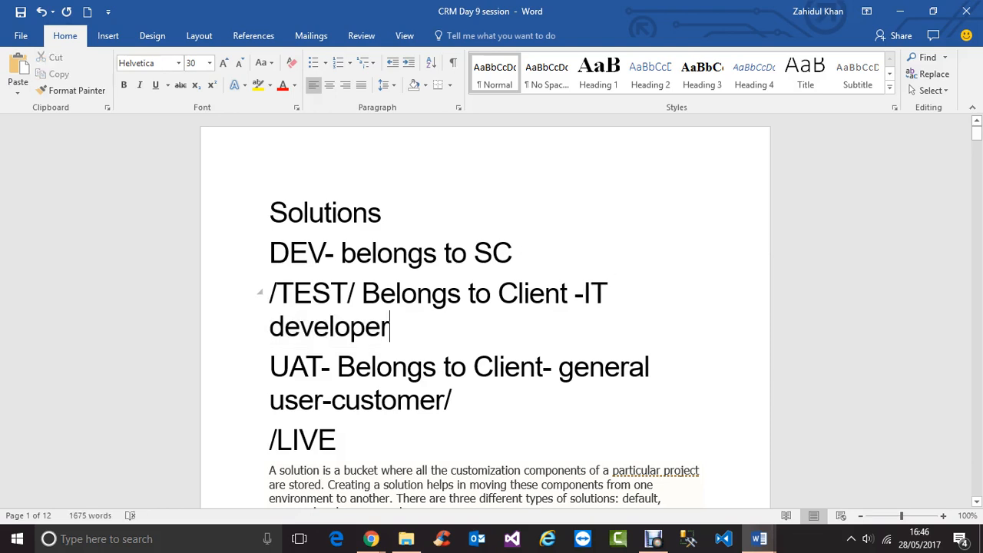
drag(584, 295, 608, 321)
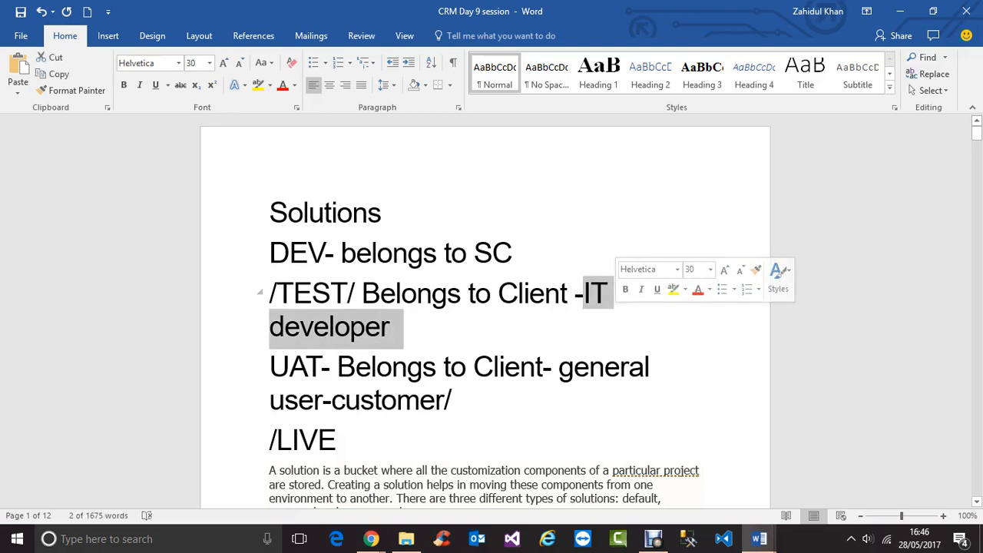
Delete the DEV, TEST, UAT and LIVE environment lines beneath the Solutions heading.
drag(473, 253, 526, 255)
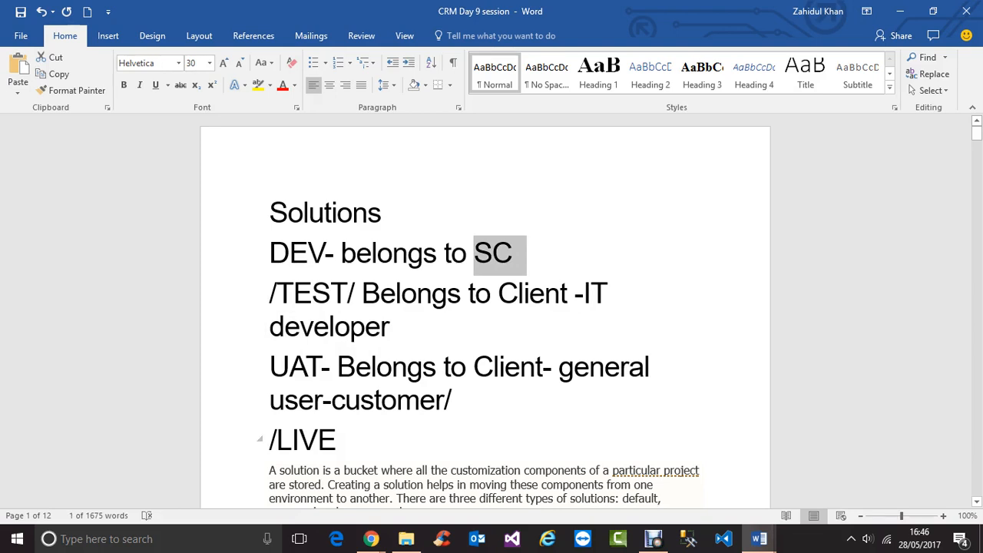
double_click(343, 443)
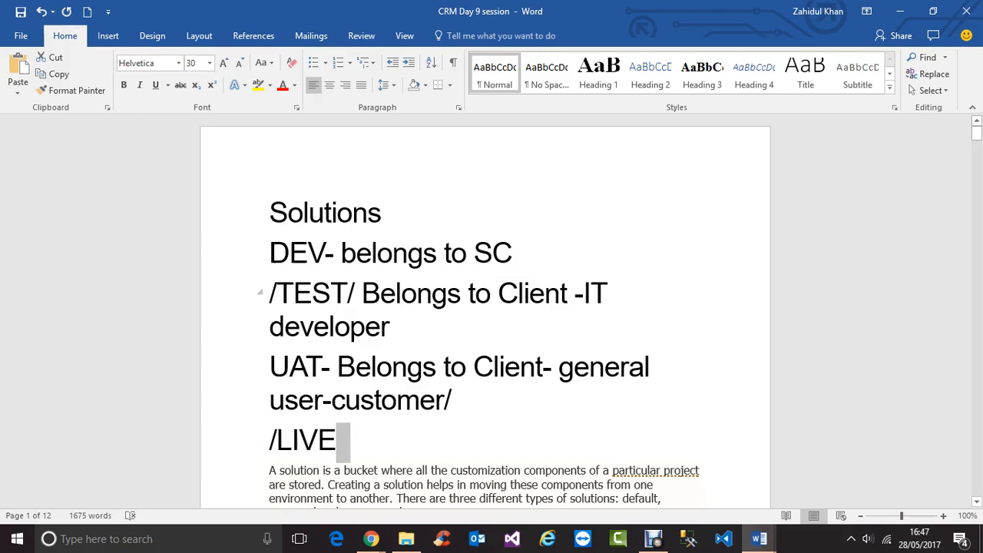
click(270, 253)
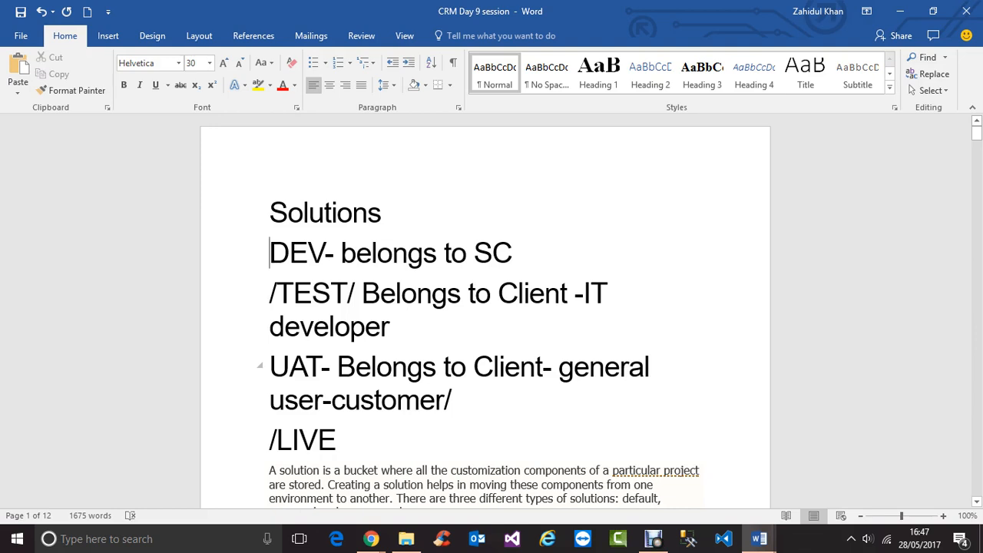
drag(474, 255, 525, 255)
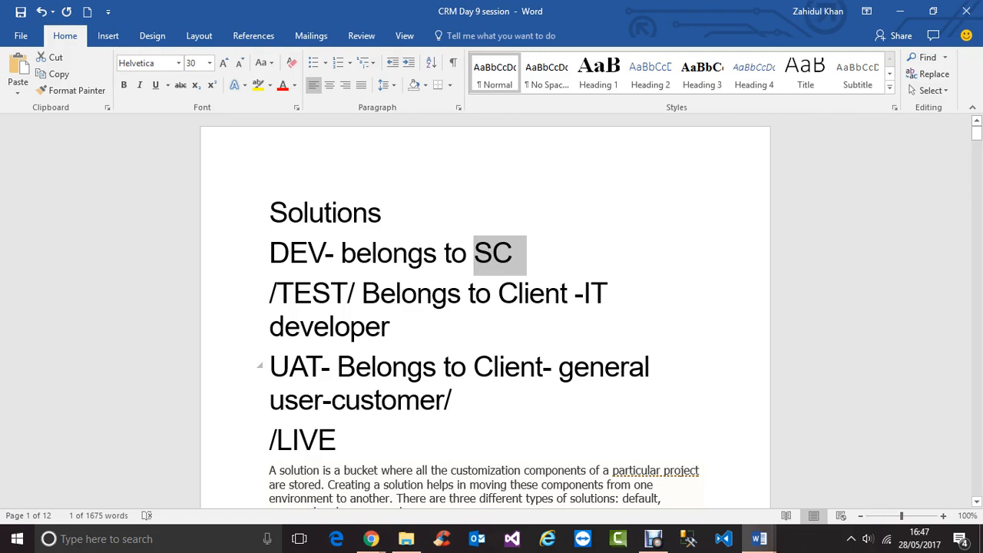
drag(270, 253, 338, 440)
key(Delete)
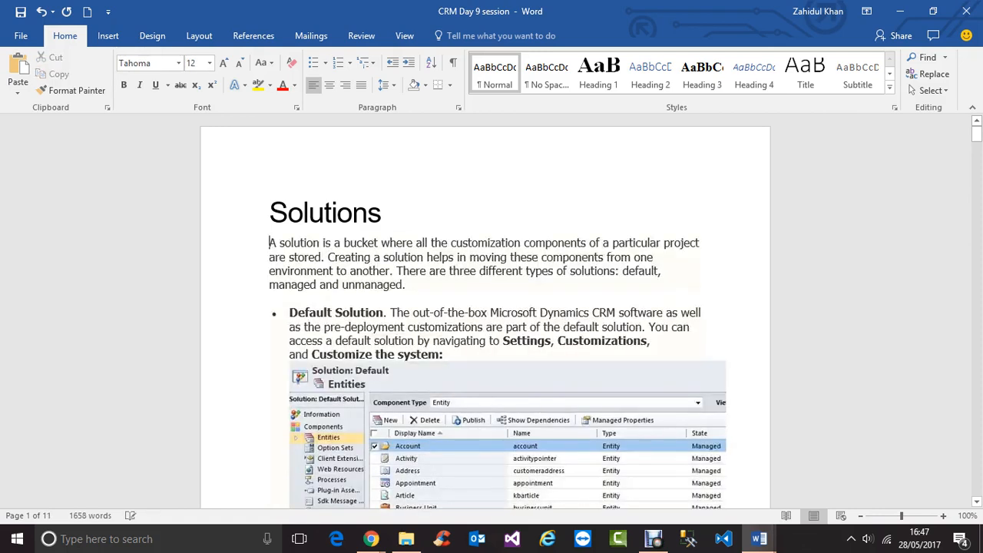
Switch to the Dynamics 365 solutions page in Chrome and look through the available work areas, including Project Service.
scroll(492, 307, down, 3)
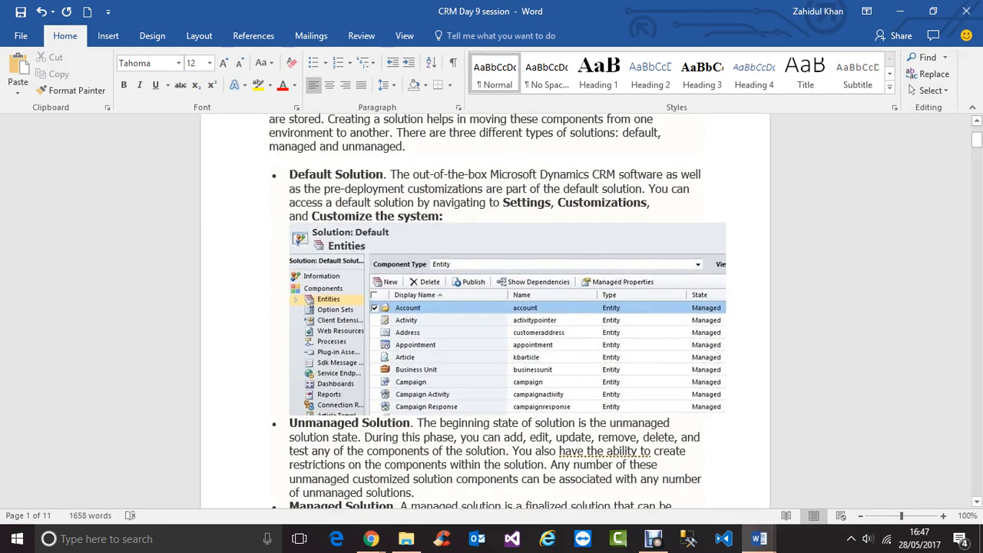
mouse_move(371, 538)
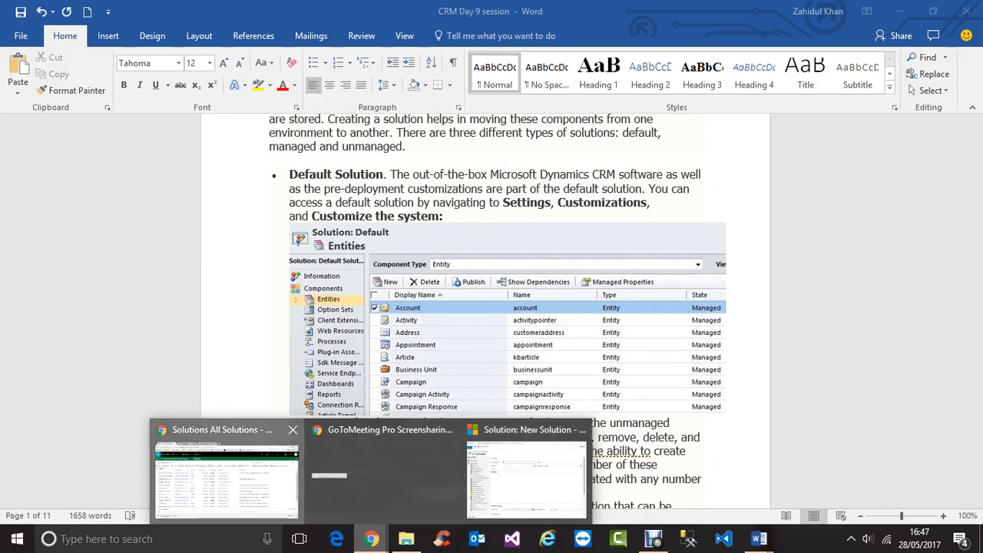
click(227, 470)
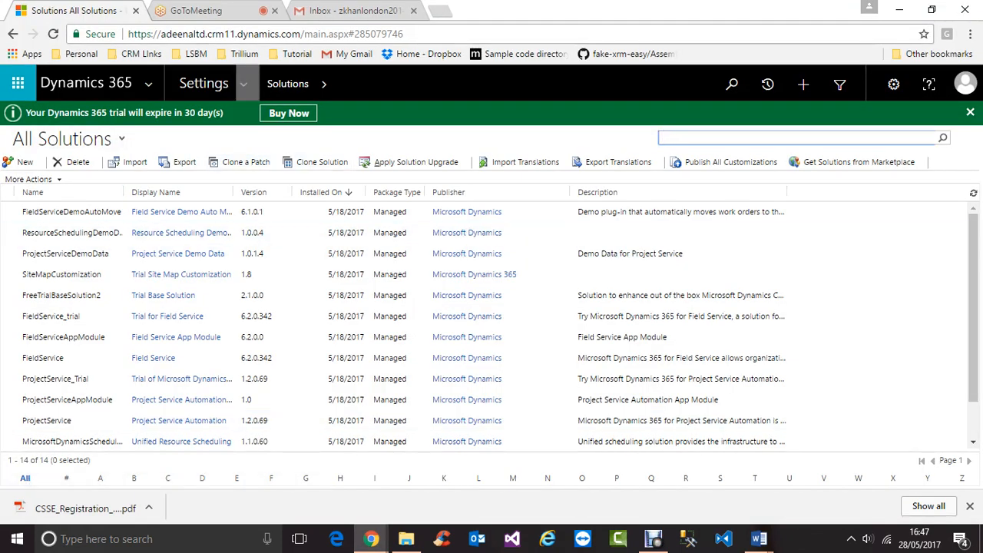
click(243, 83)
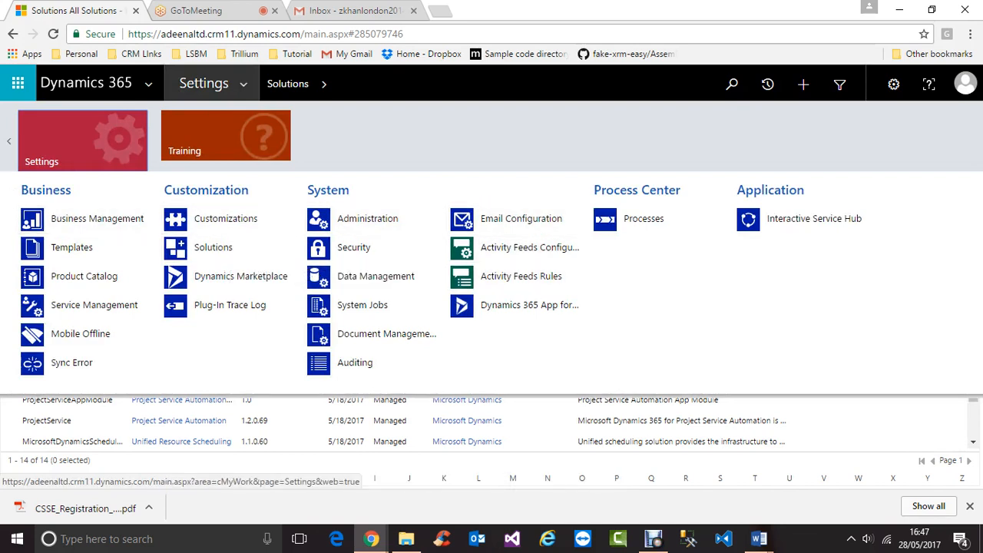
click(9, 141)
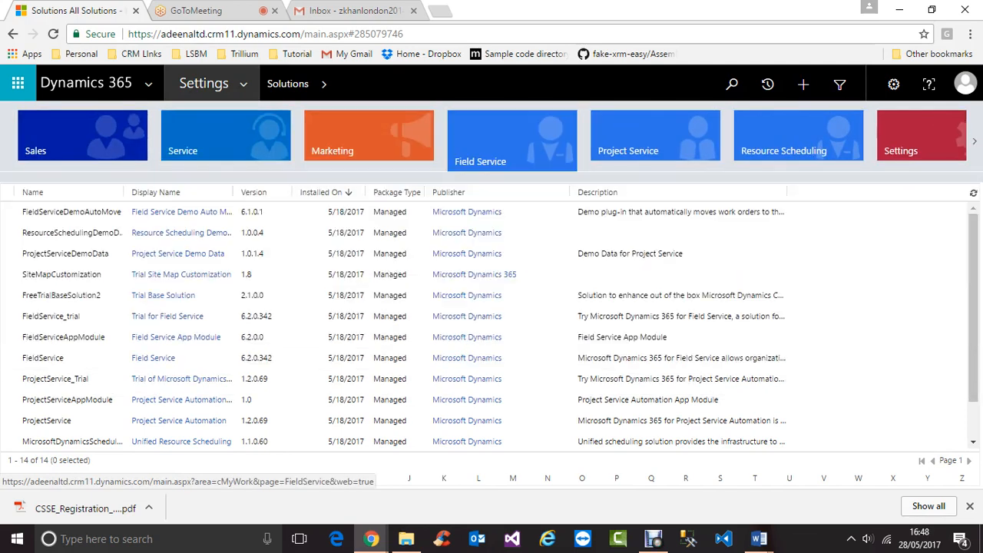
mouse_move(655, 136)
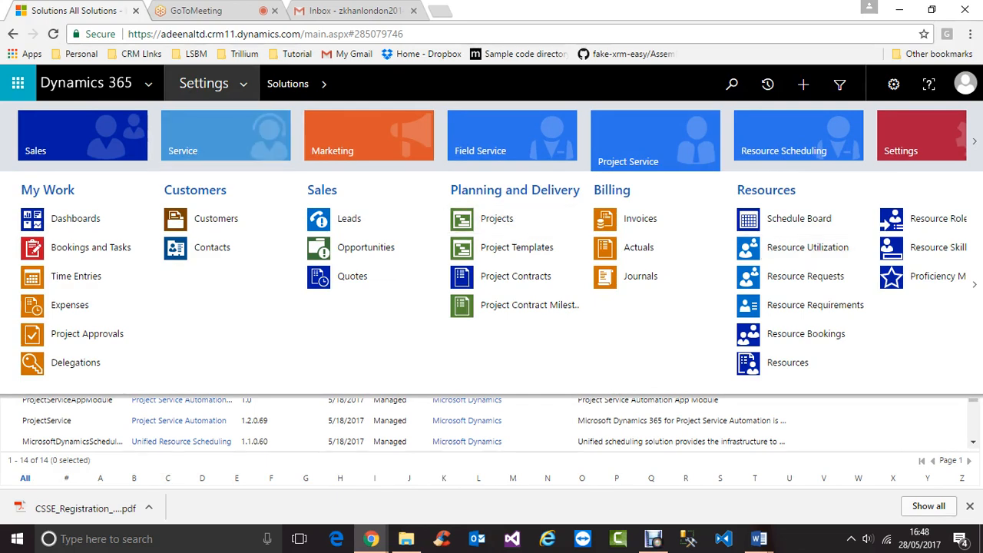
click(212, 84)
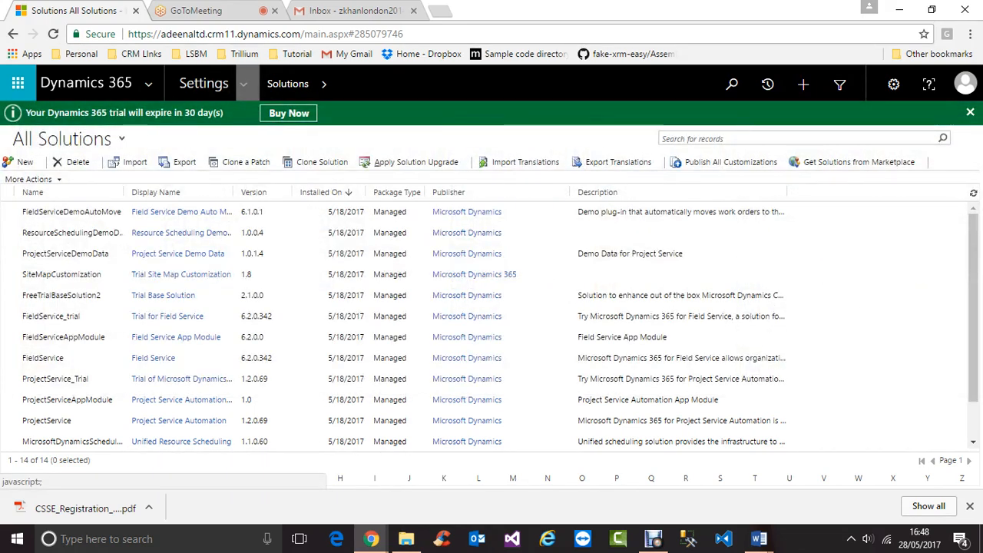
Open the Solutions list from the Customization group of the Settings area.
click(211, 83)
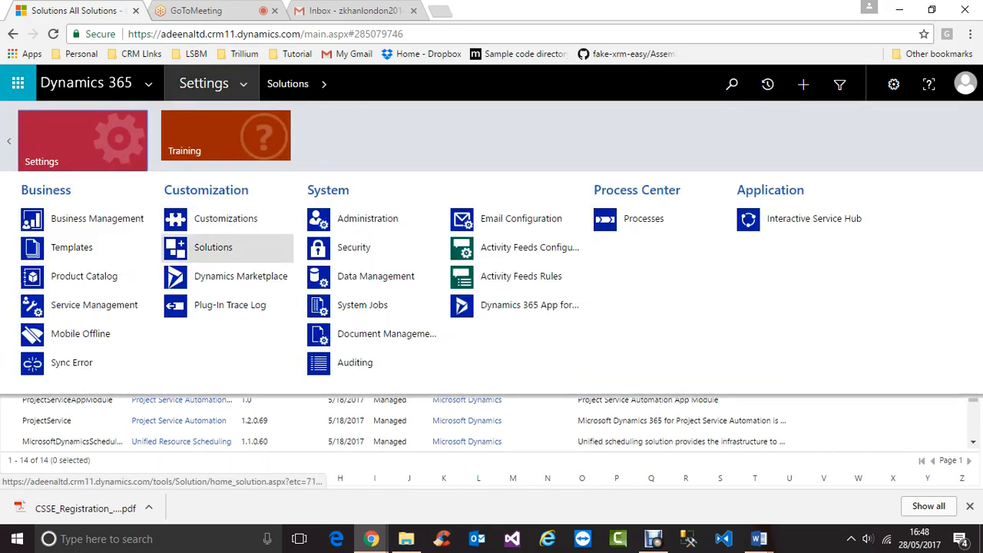
click(213, 247)
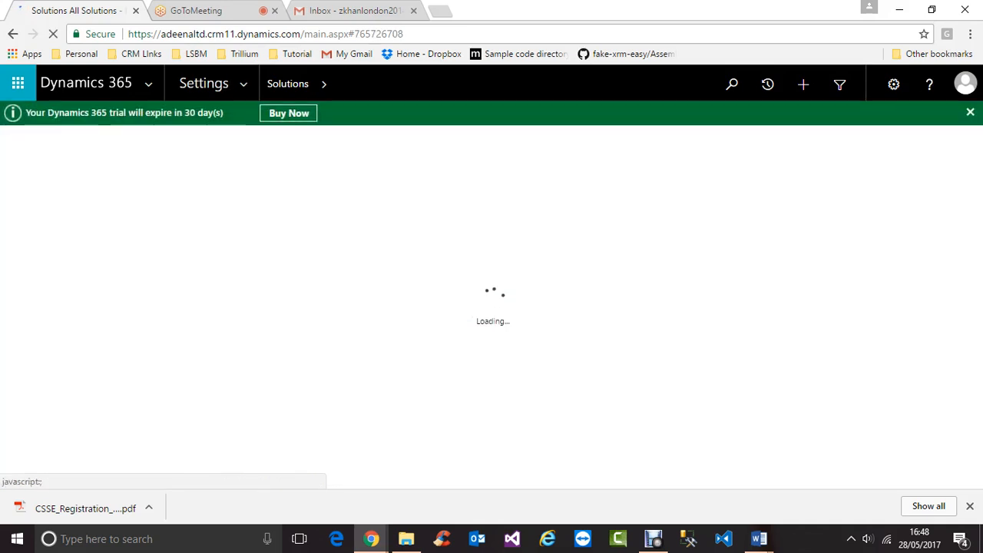
click(212, 84)
click(213, 248)
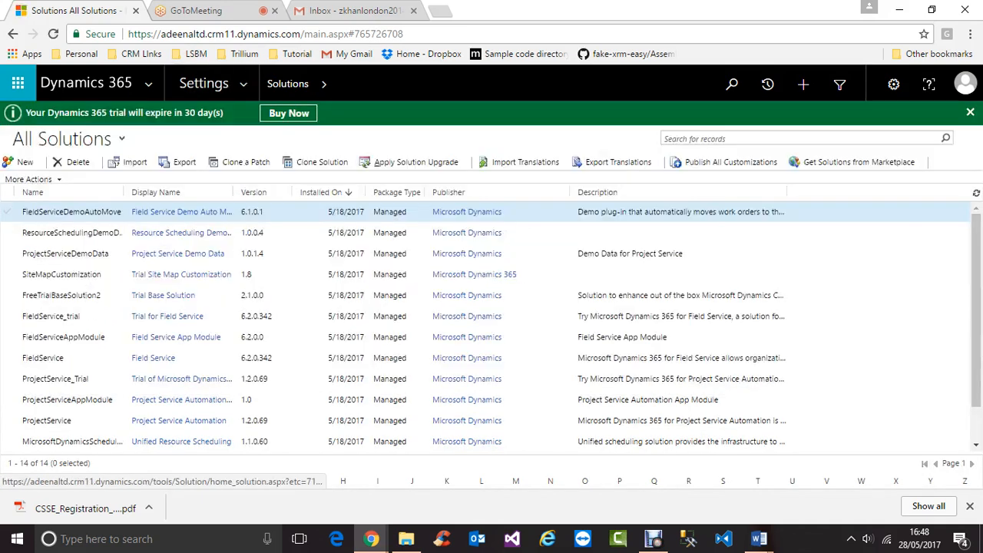
Go to Customizations in the Settings area and open the default solution through Customize the System.
click(203, 83)
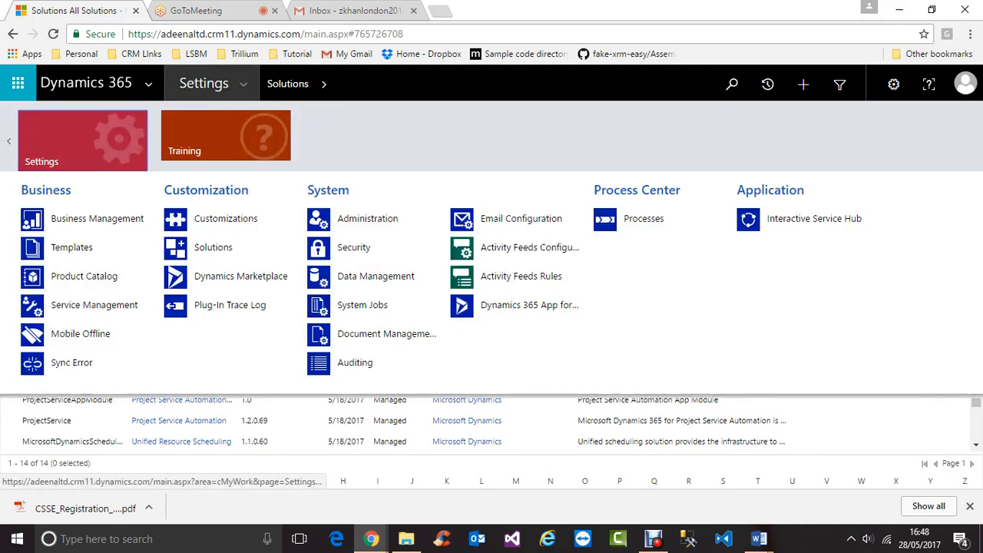
click(223, 219)
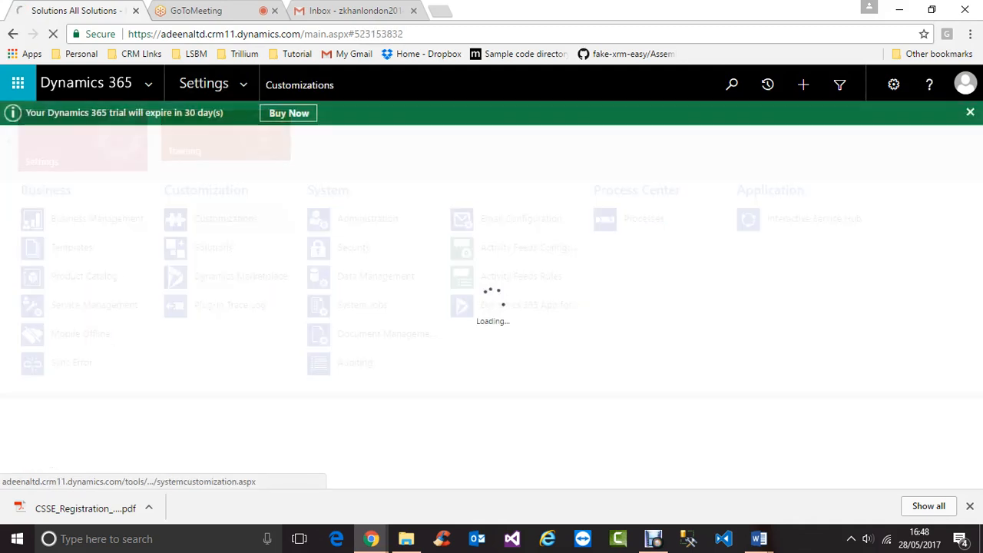
click(114, 191)
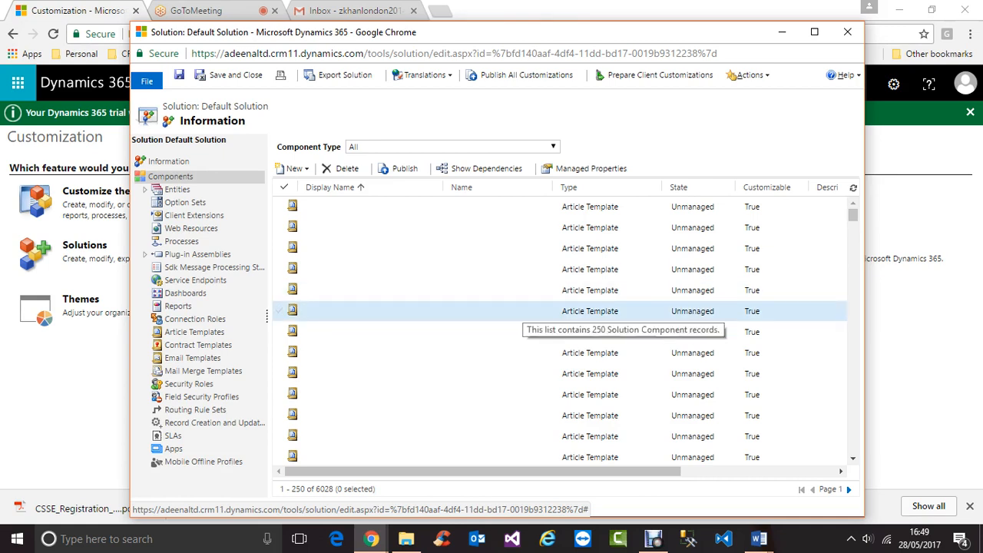
Return to the Word document and highlight the Unmanaged and Managed Solution definitions and the solution component lists for review.
mouse_move(758, 539)
click(878, 461)
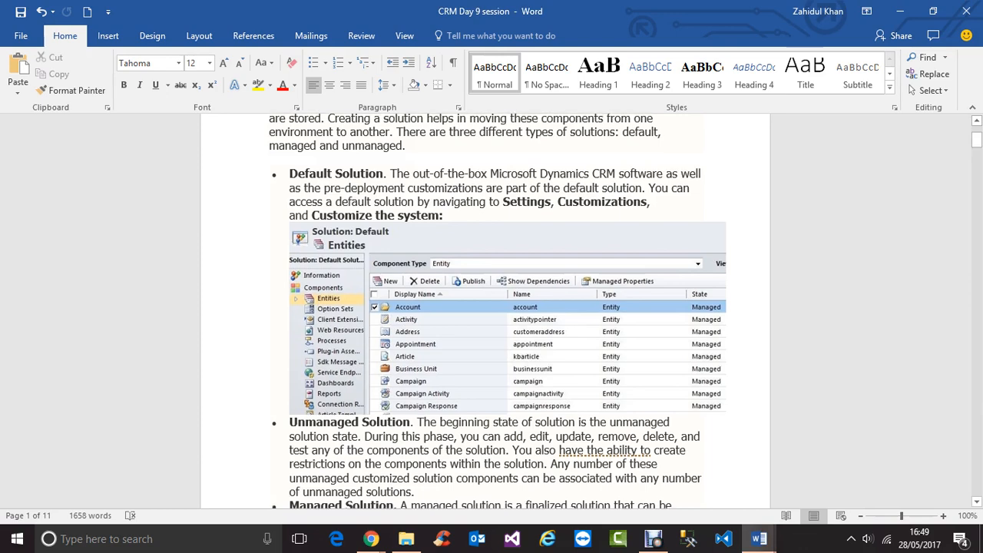
scroll(500, 307, down, 5)
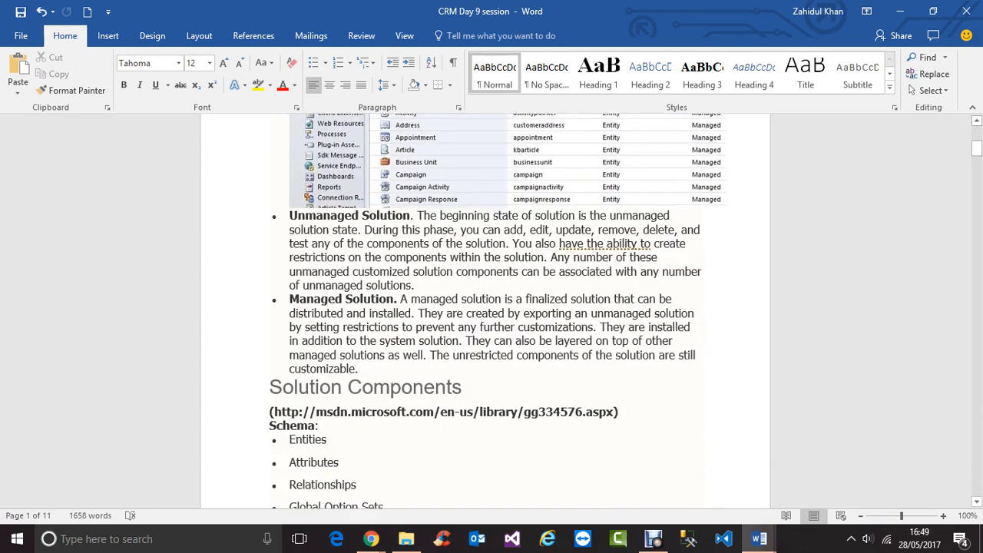
drag(289, 216, 360, 370)
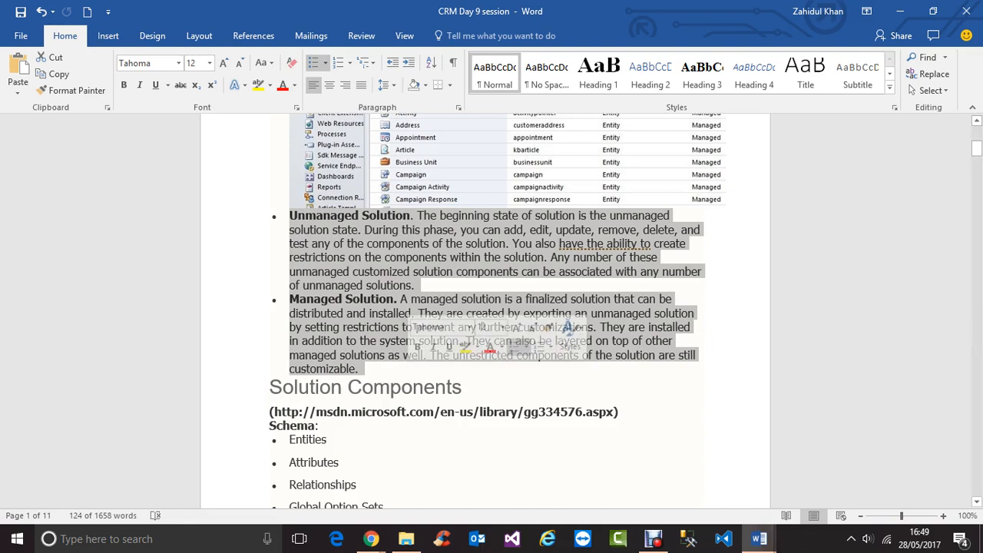
scroll(492, 307, down, 3)
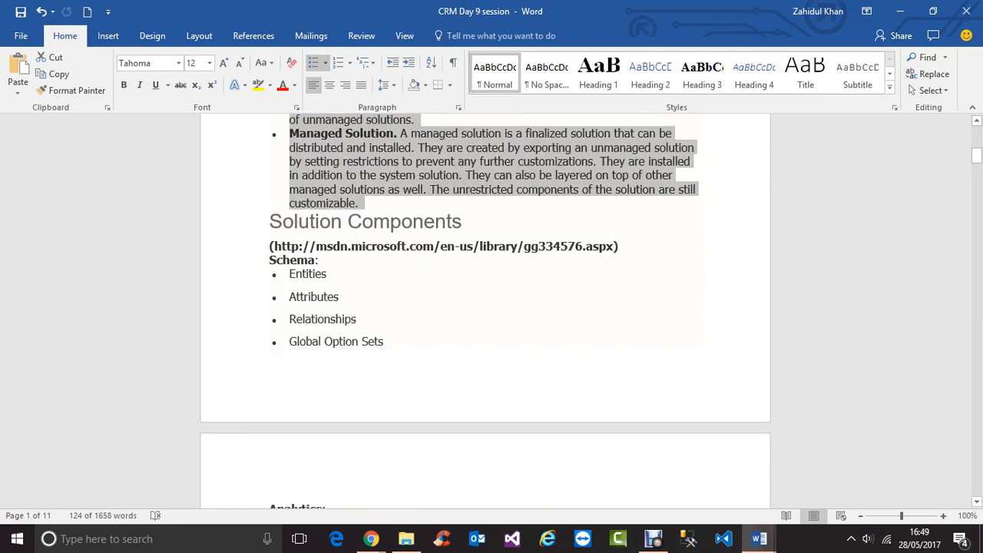
drag(270, 215, 453, 204)
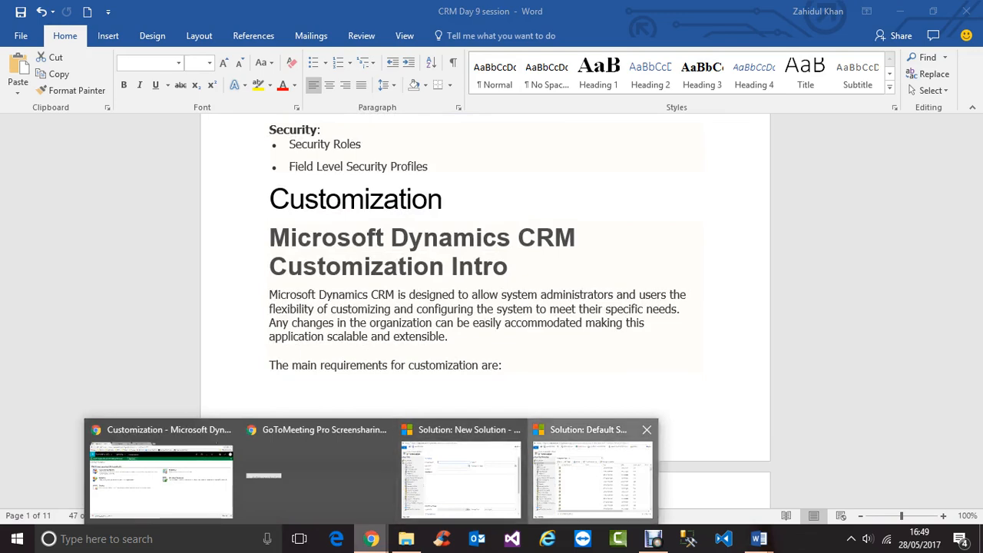
Close the Default Solution window and open the Solutions list from the Dynamics 365 Customization page.
click(592, 476)
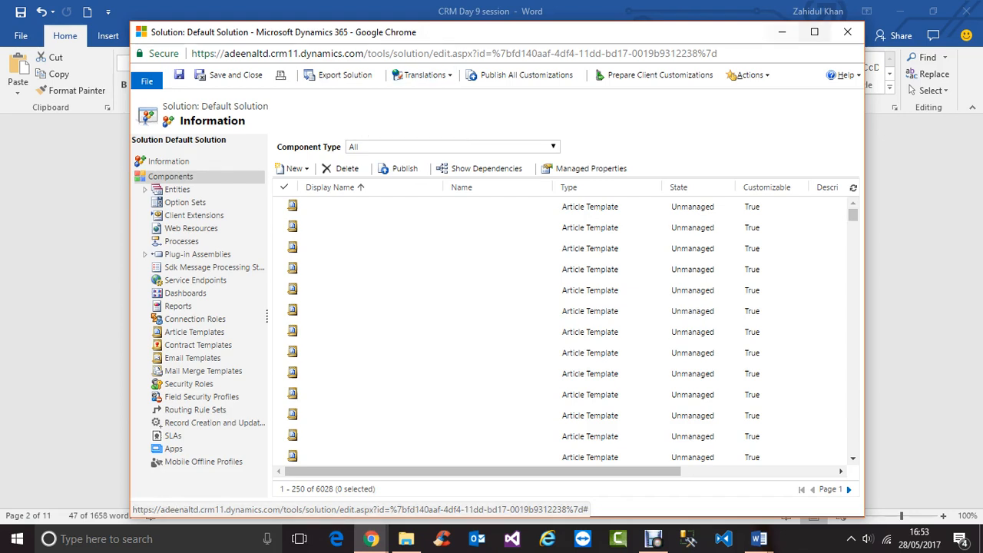
click(847, 31)
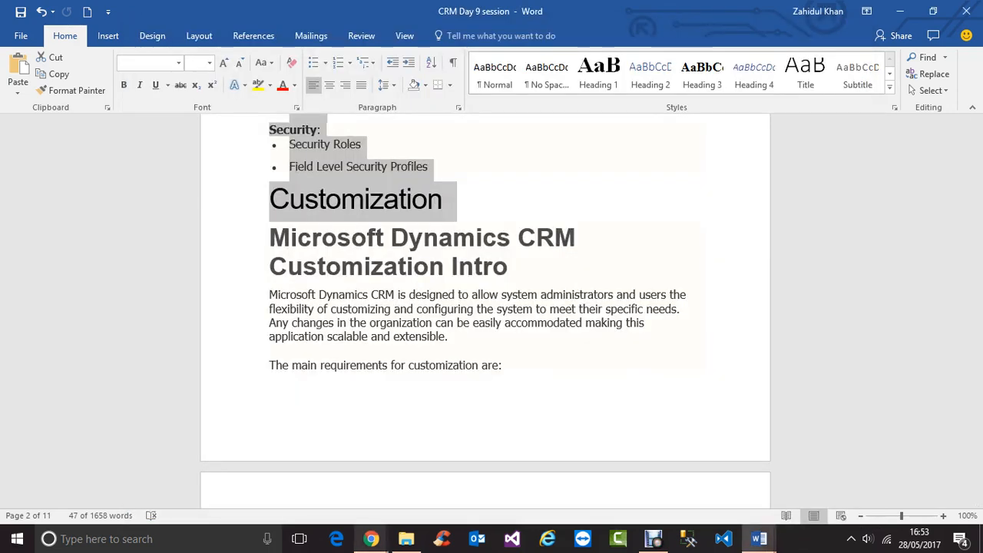
mouse_move(371, 538)
click(223, 470)
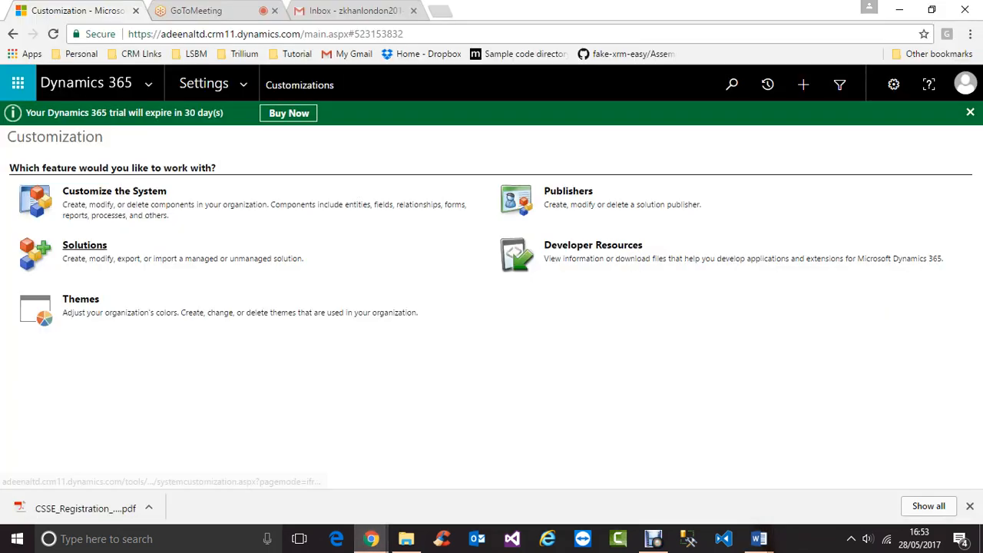
click(85, 247)
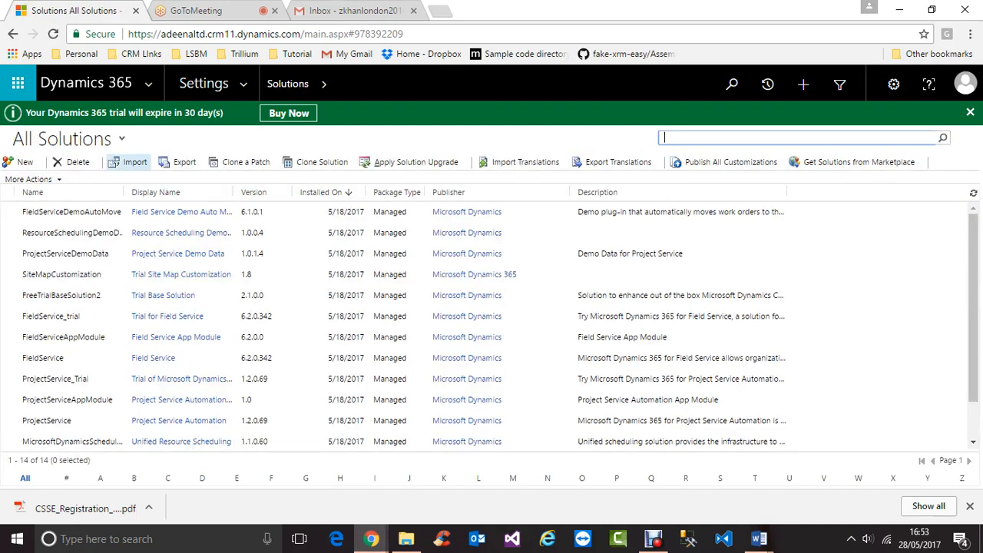
View the solution import dialog, cancel it, and switch back to the Word document.
click(134, 162)
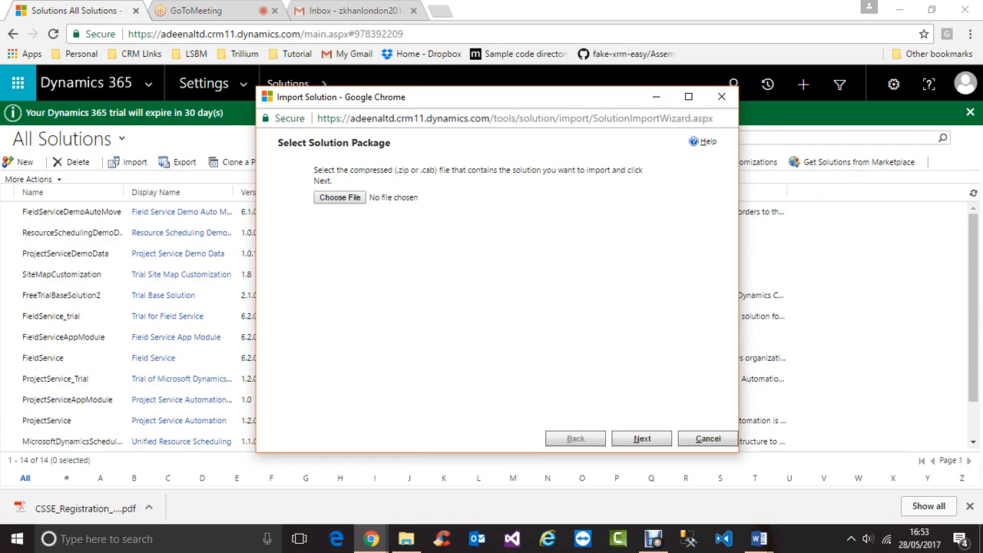
click(707, 439)
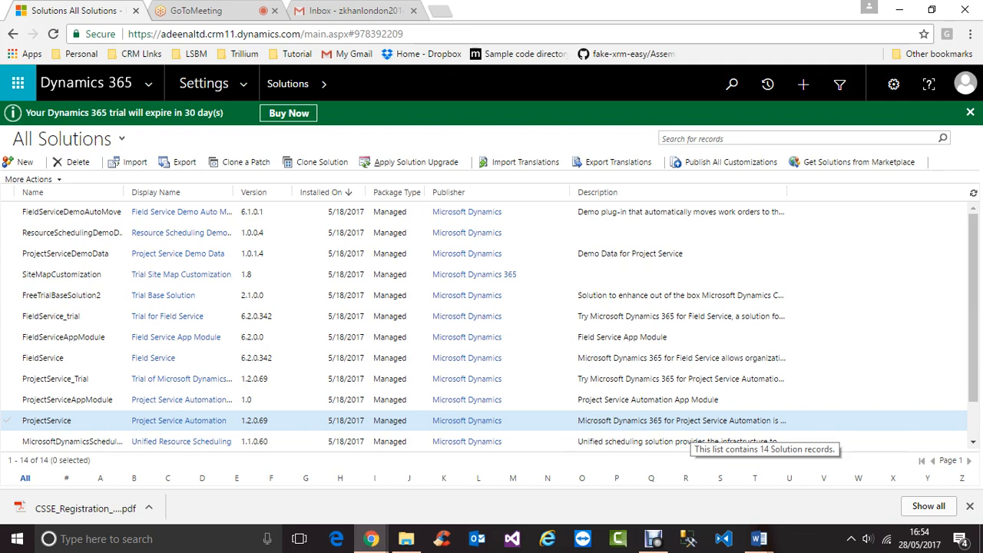
mouse_move(758, 538)
click(905, 471)
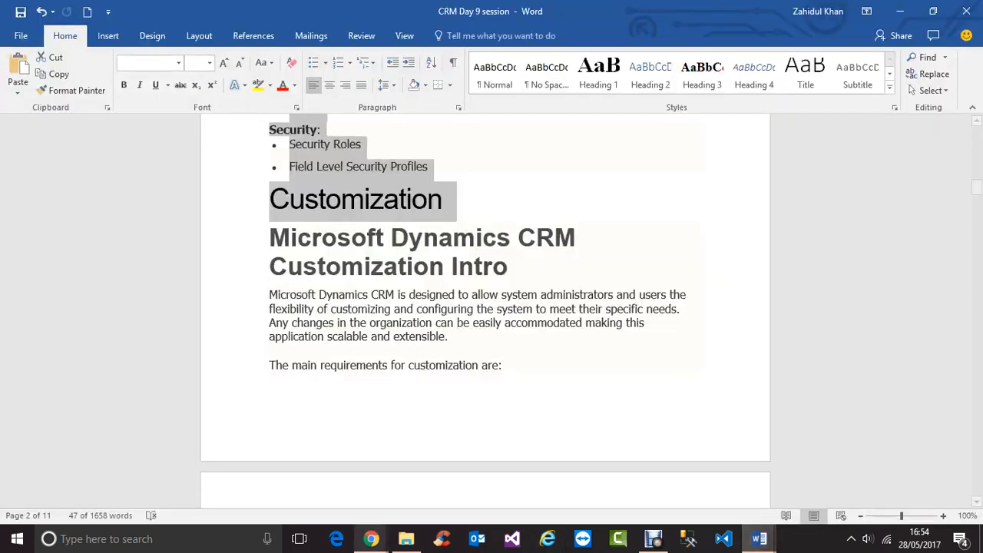
In Dynamics 365, start a new solution with the display name Demo Solution and move its window lower to uncover the solutions list.
mouse_move(371, 538)
click(225, 470)
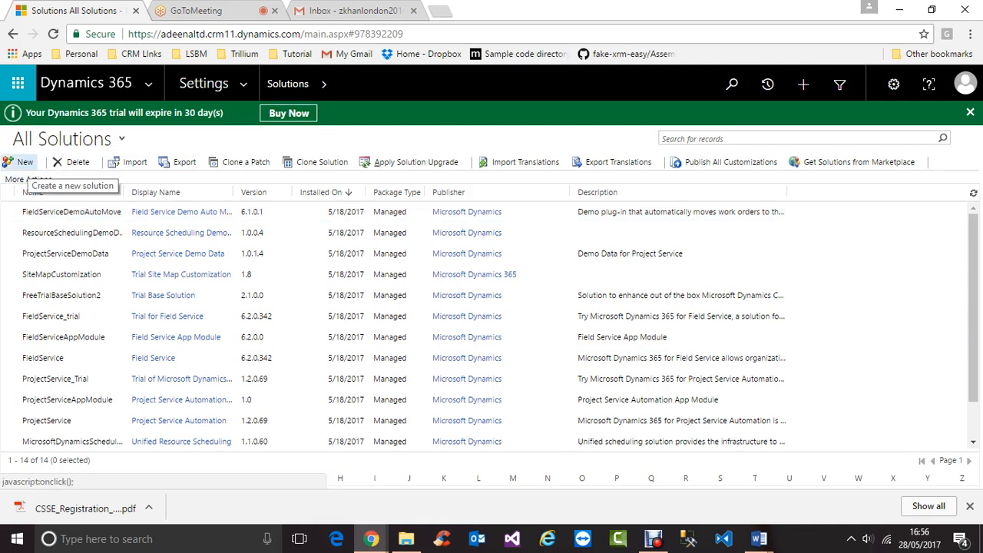
click(22, 162)
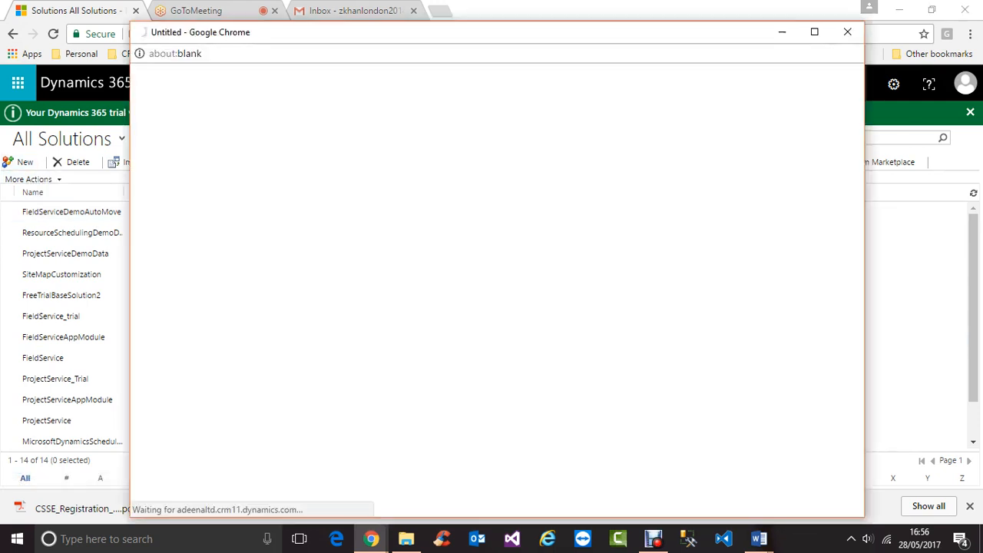
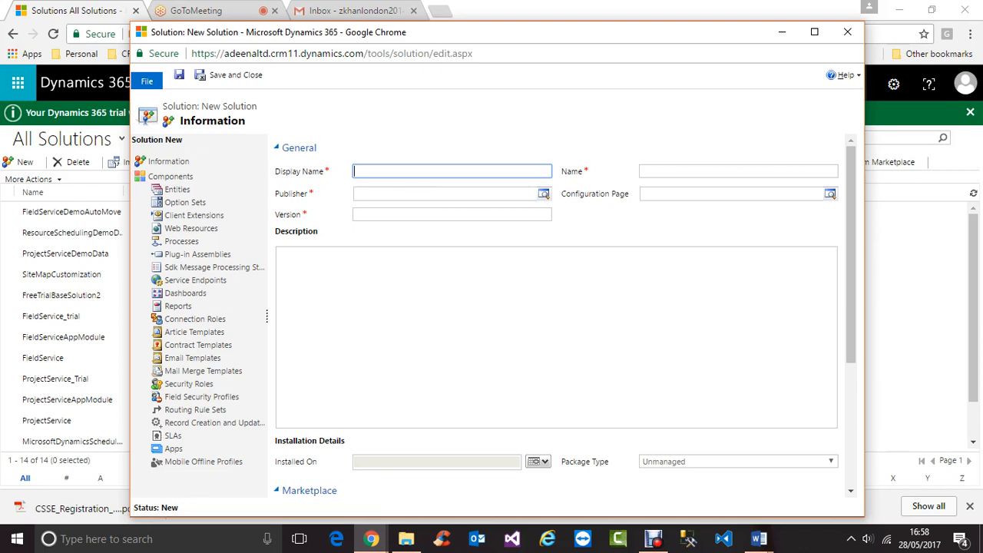
text(Demo Solution)
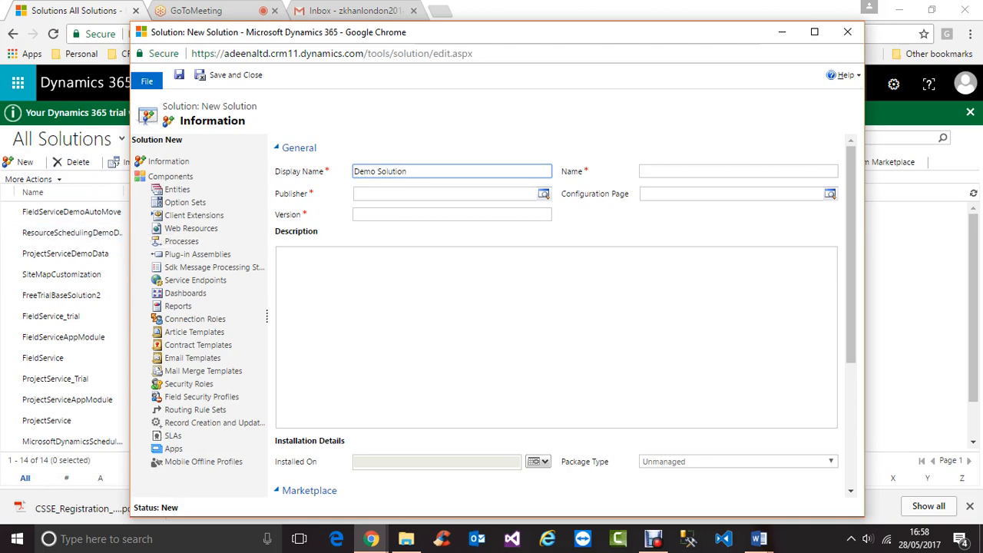
drag(491, 32, 478, 257)
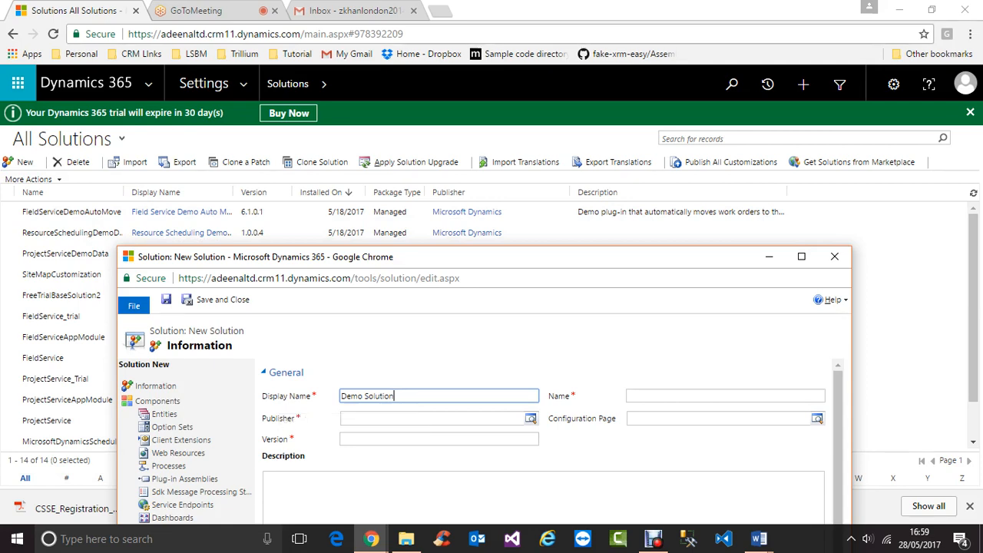
Reposition the New Solution window to show its whole form and have the Name filled in from the display name.
drag(522, 258, 660, 230)
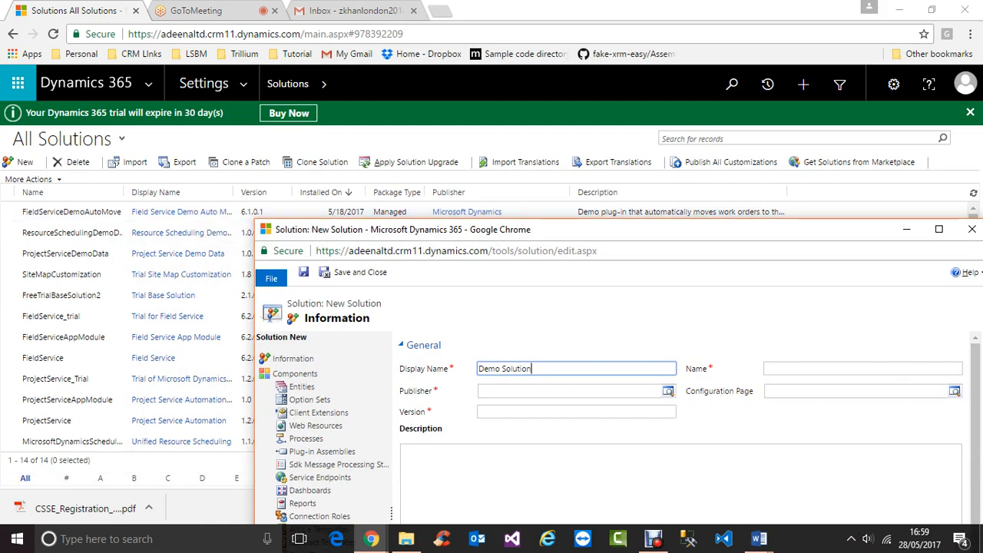
drag(660, 230, 656, 79)
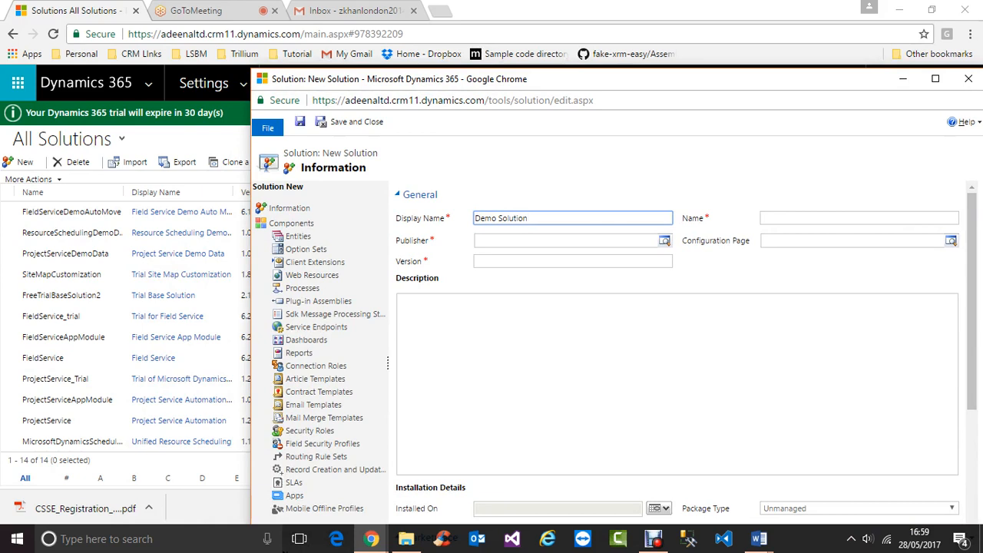
key(Tab)
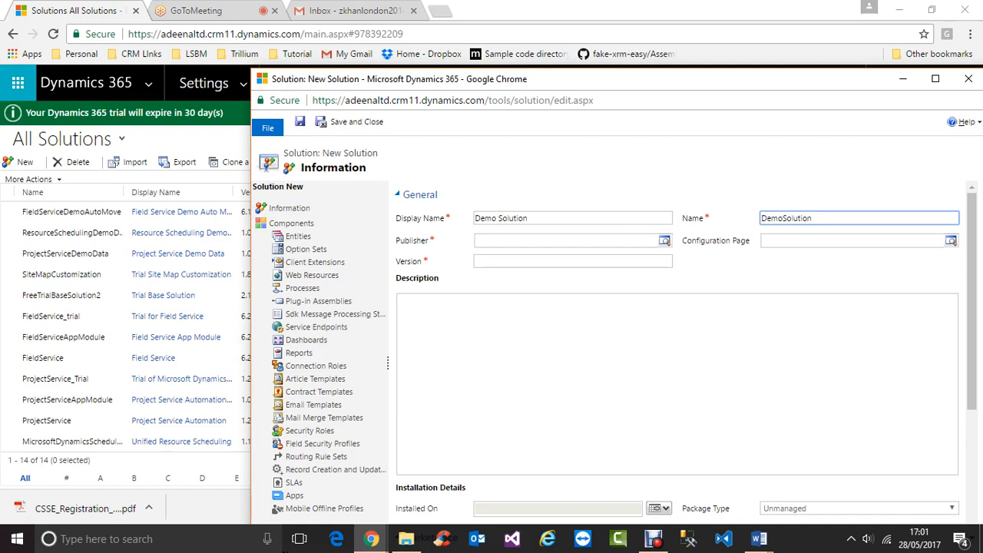
Start a new publisher record from the solution's Publisher lookup and set its display name to Tesco Ltd.
click(665, 242)
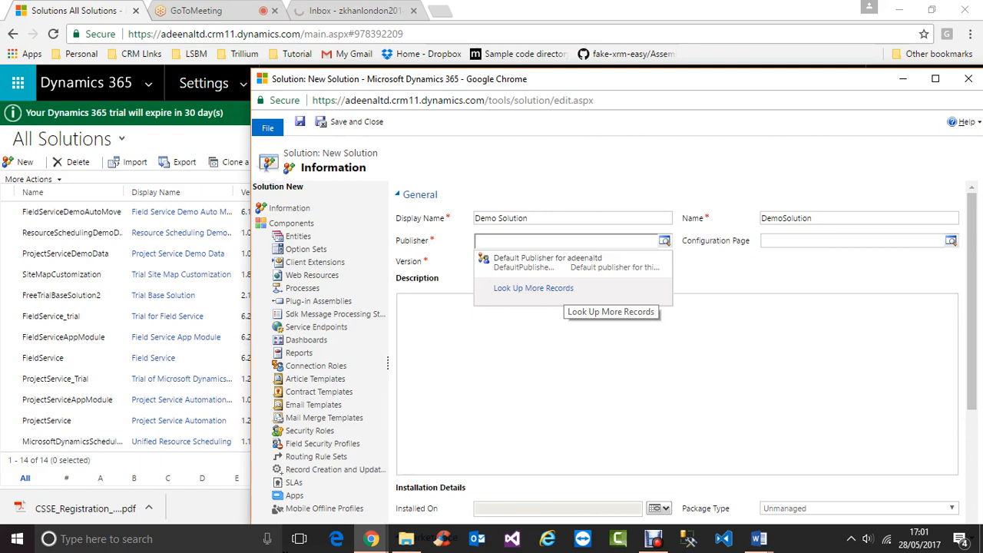
click(566, 289)
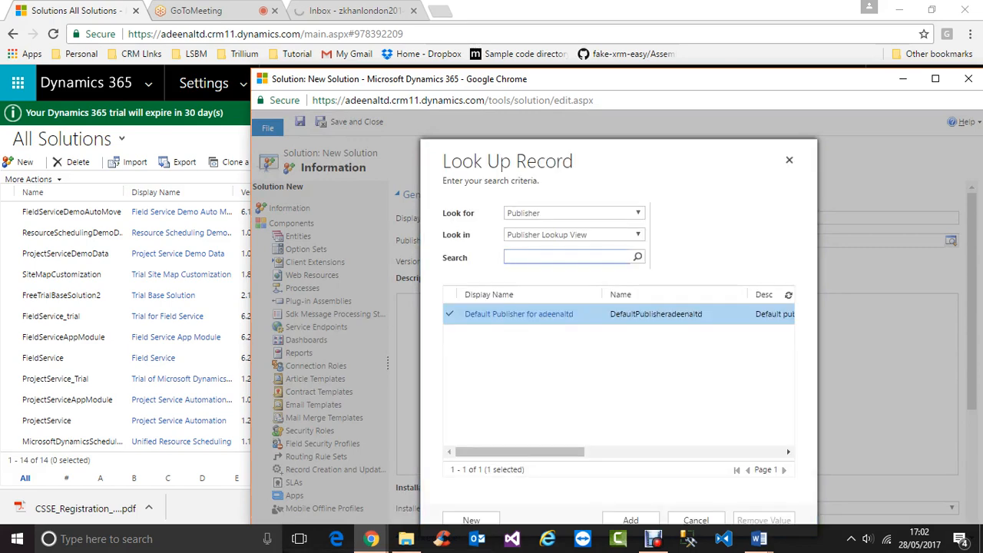
click(471, 520)
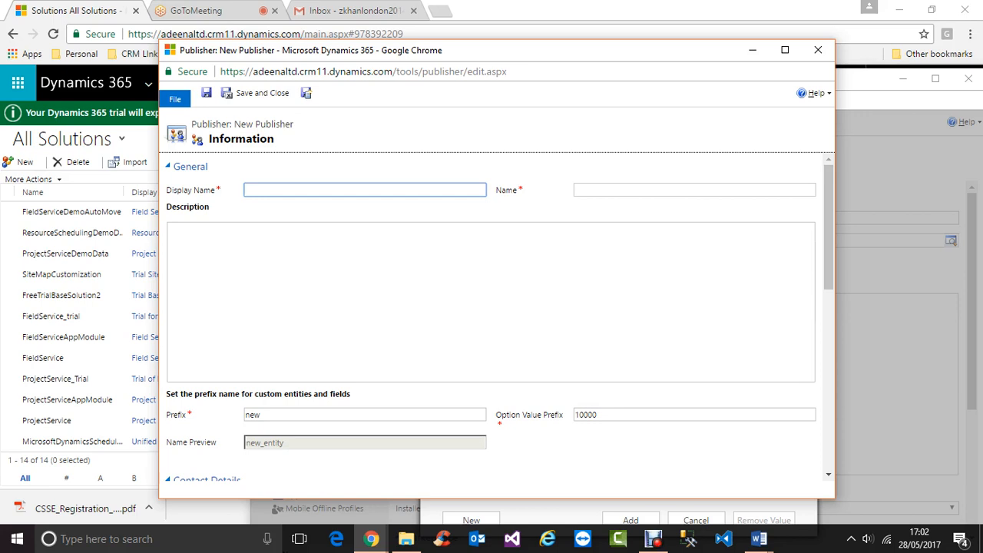
text(Tesco)
key(Tab)
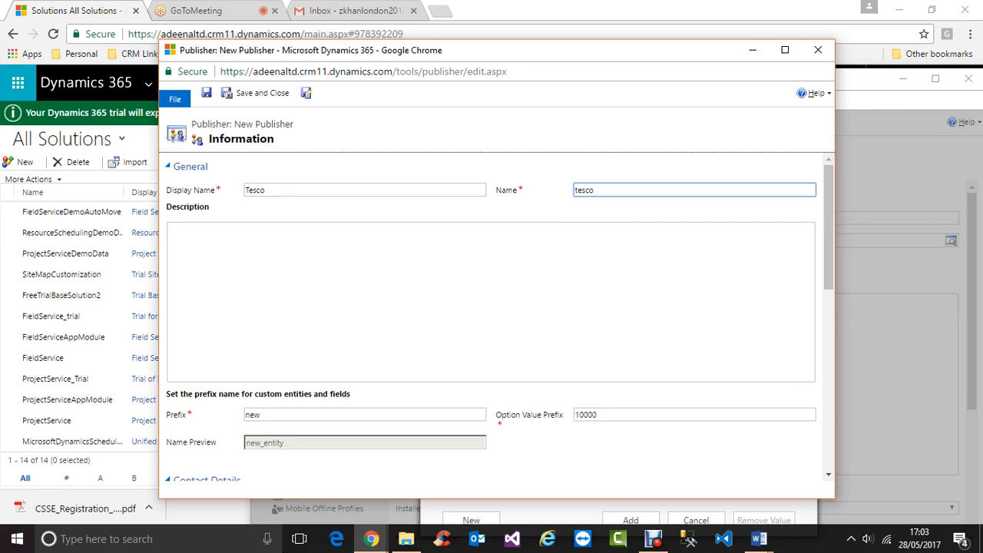
click(267, 189)
text(Ltd)
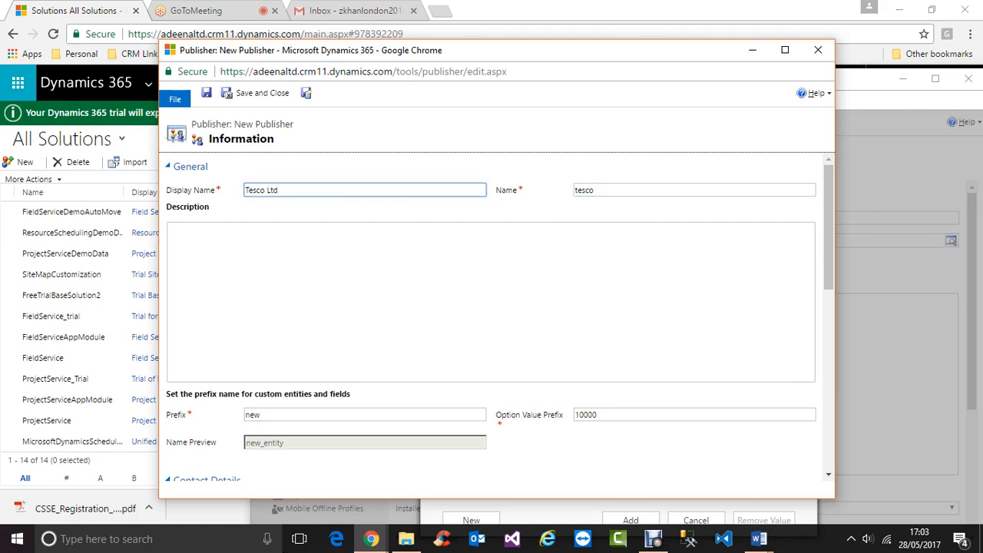
key(Tab)
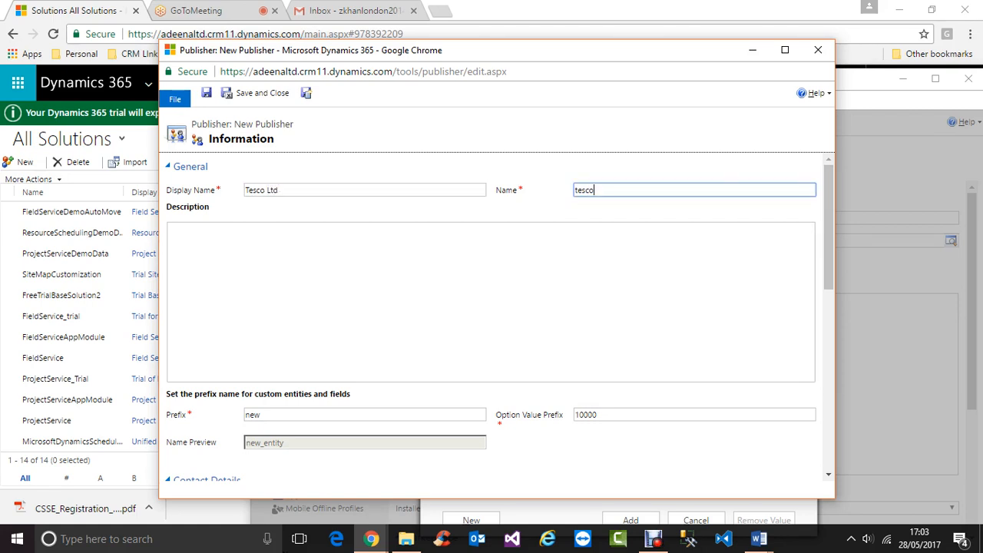
Replace the publisher's Name with tescoltd, re-entering Tesco Ltd as its display name.
click(279, 190)
click(594, 189)
key(BackSpace)
key(BackSpace)
key(BackSpace)
key(BackSpace)
key(BackSpace)
click(281, 190)
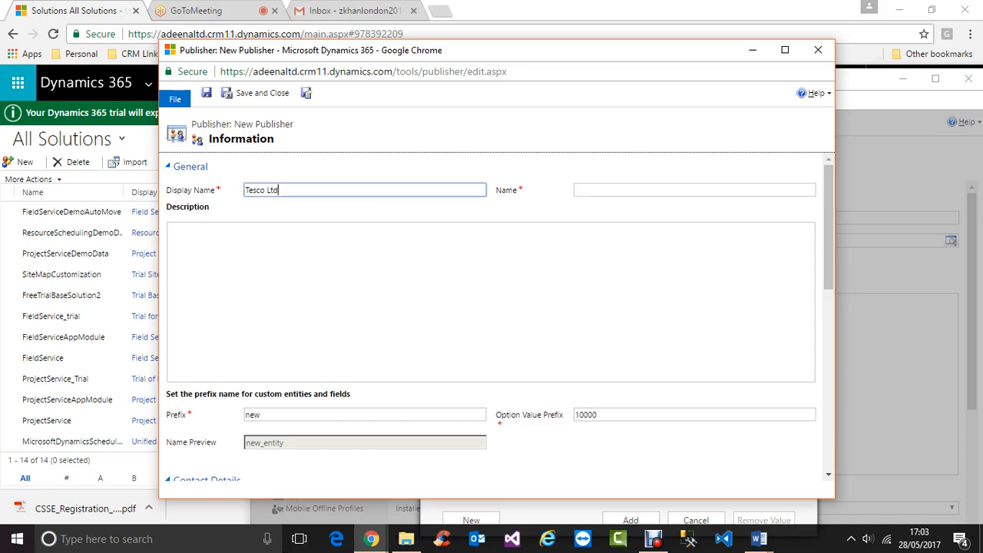
click(591, 189)
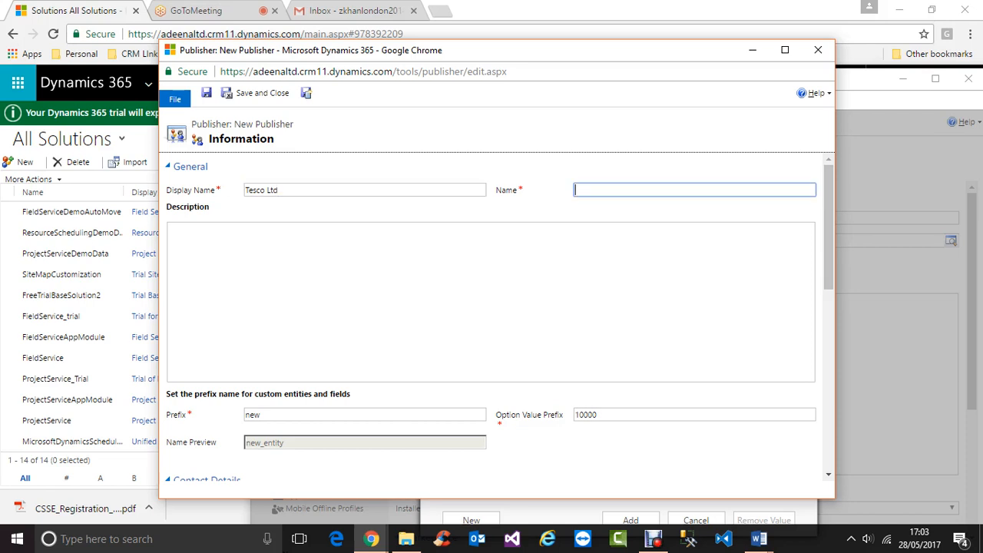
drag(282, 189, 232, 192)
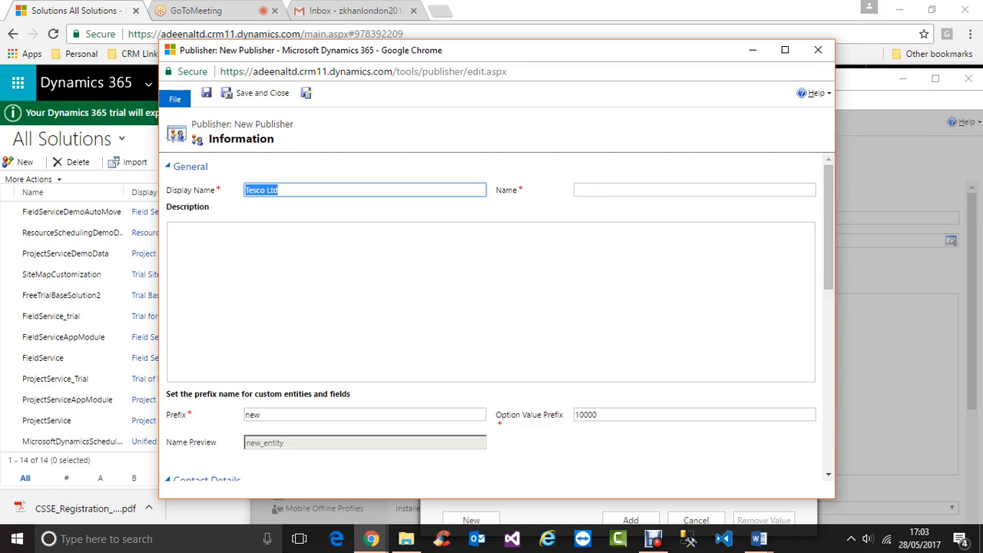
text(Tesco Ltd)
key(Tab)
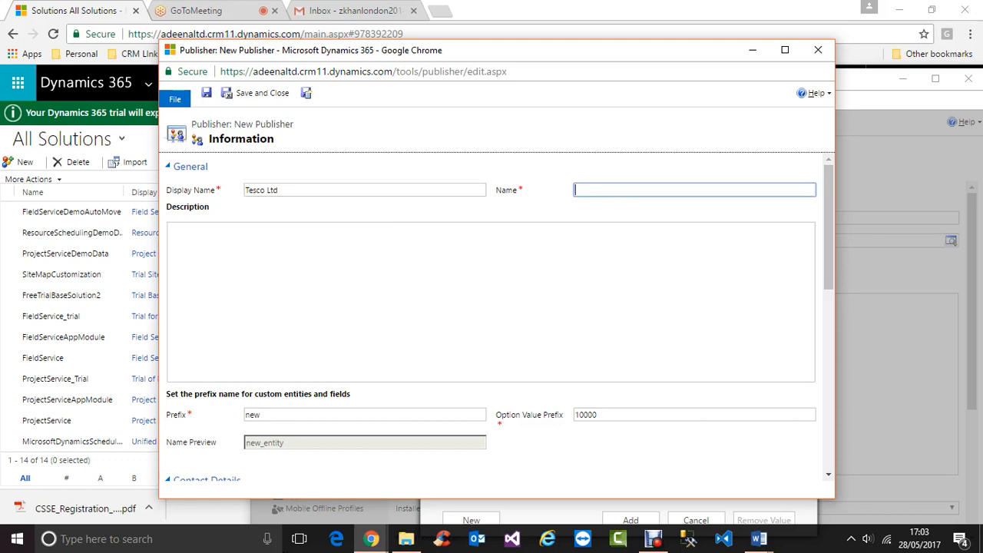
key(Down)
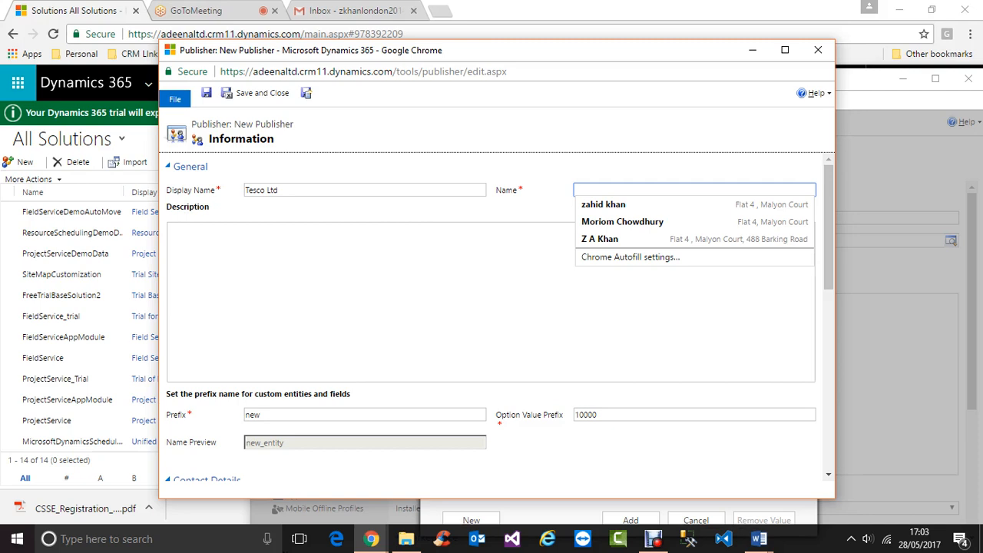
text(tescoltd)
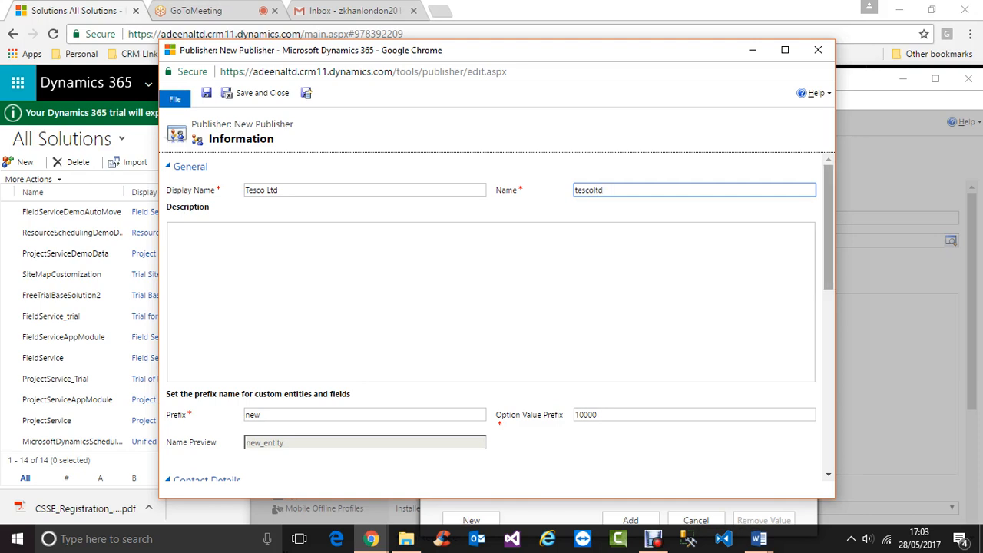
Set the publisher's prefix for custom entities and fields to Tesco, save the publisher, and close its window.
scroll(491, 315, down, 2)
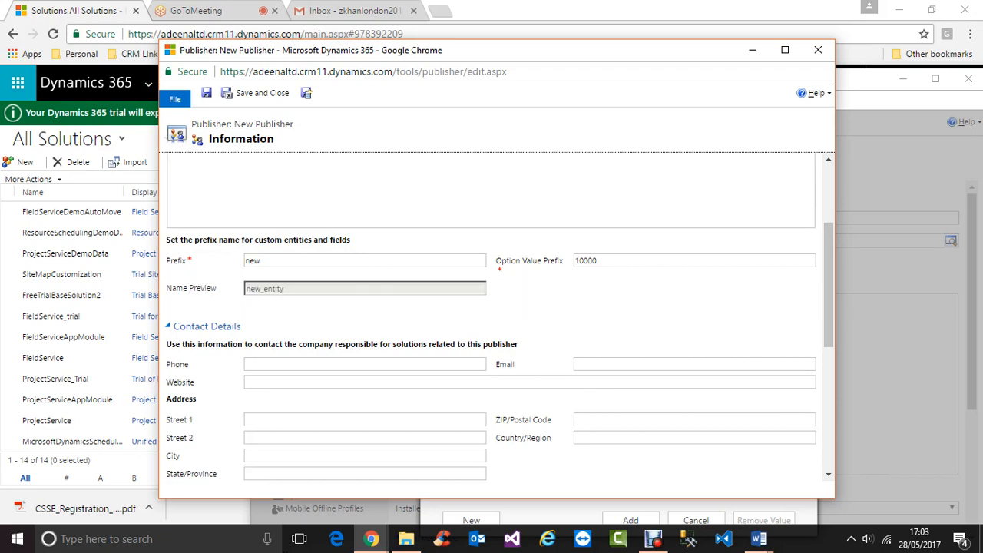
scroll(491, 315, up, 2)
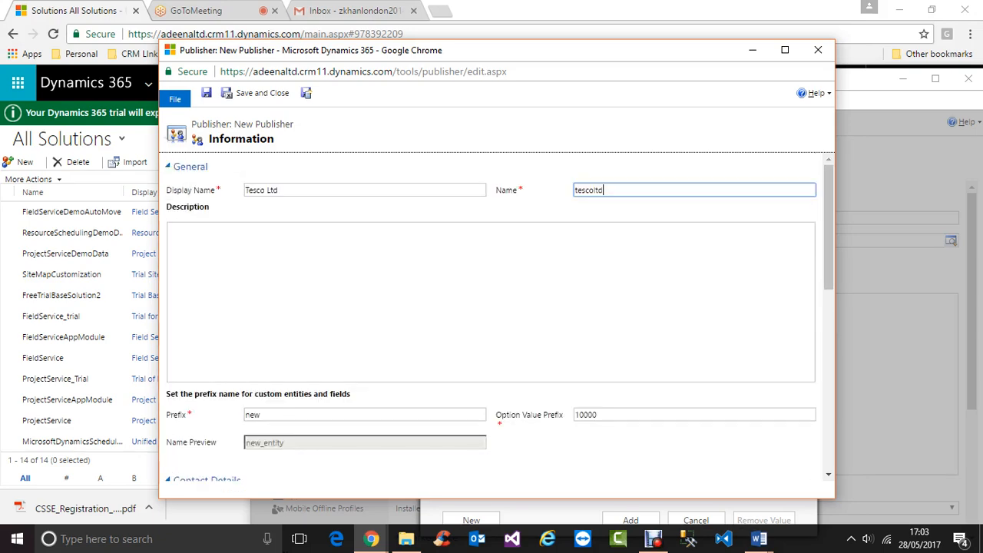
scroll(491, 315, down, 4)
scroll(492, 346, up, 2)
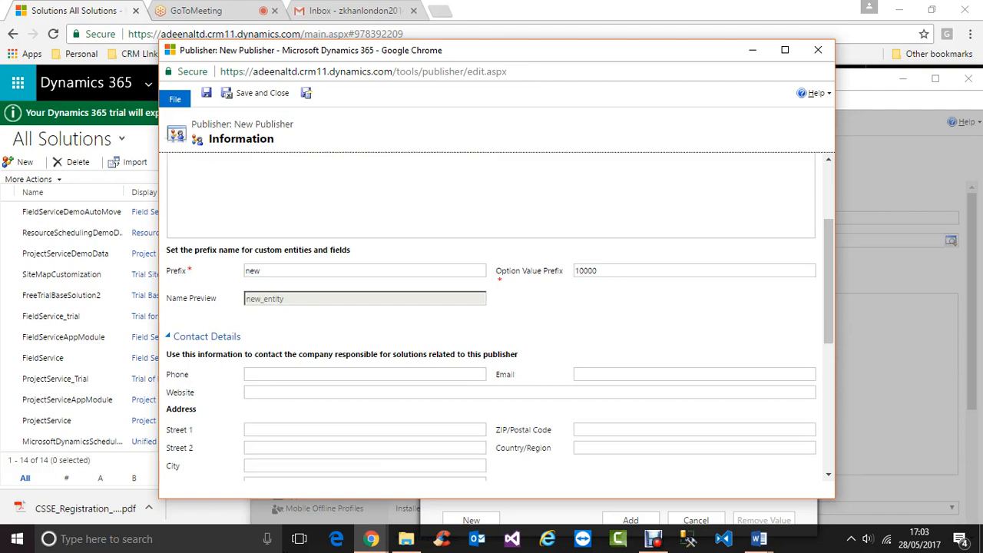
click(255, 271)
drag(256, 270, 245, 270)
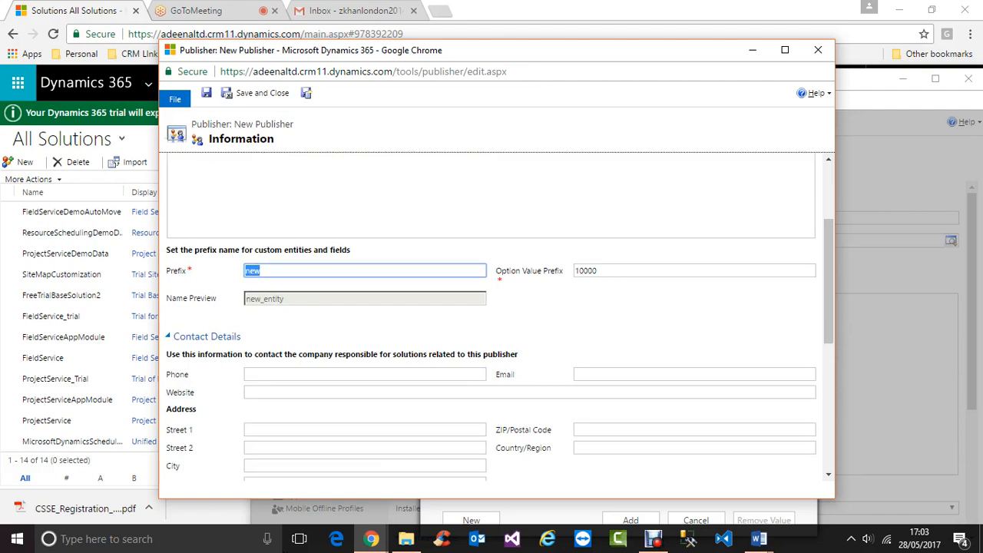
text(Tesco)
scroll(492, 323, down, 3)
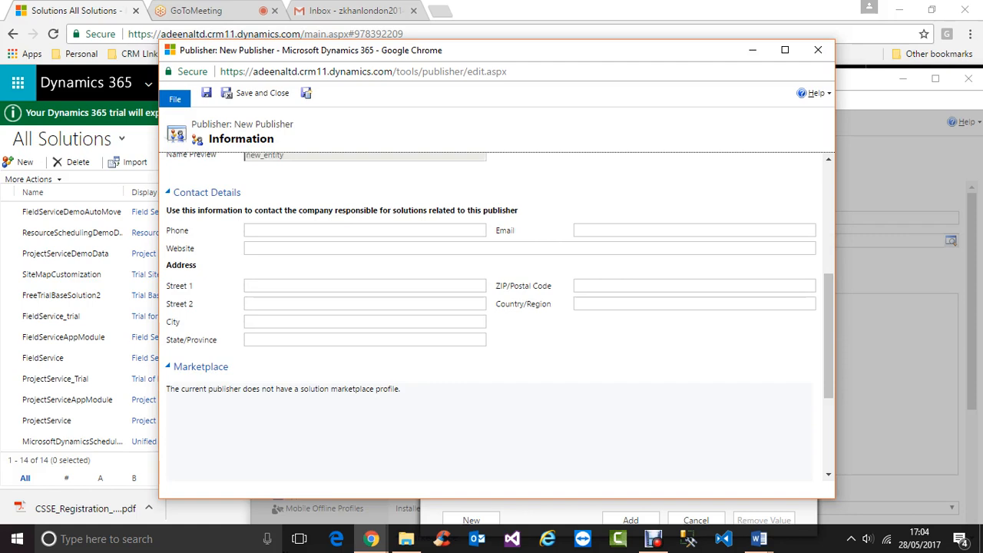
scroll(491, 322, up, 3)
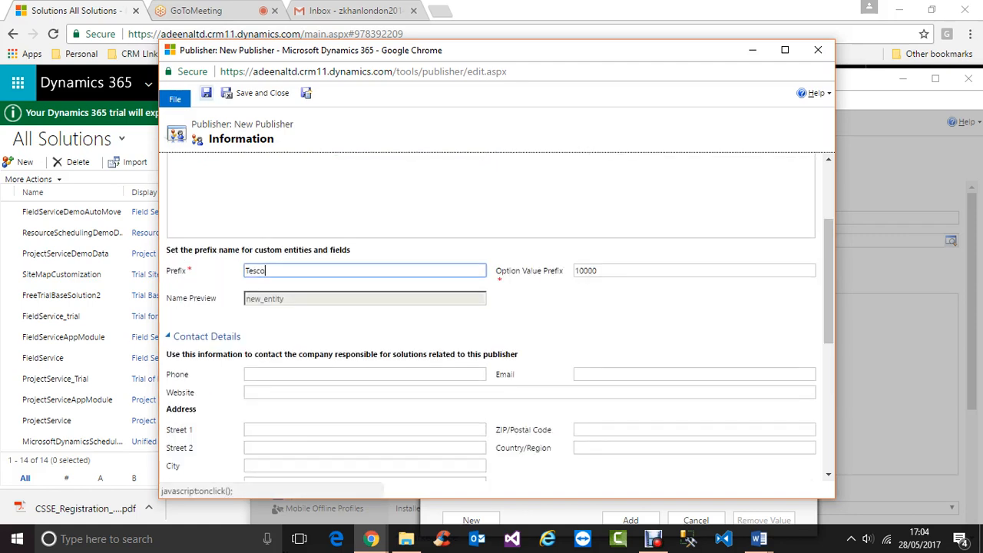
click(207, 93)
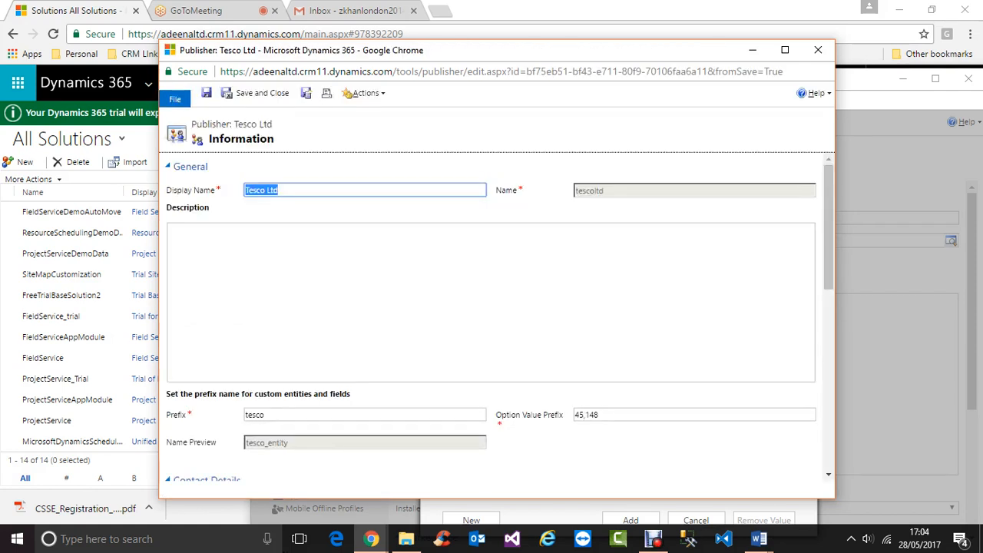
scroll(491, 323, down, 5)
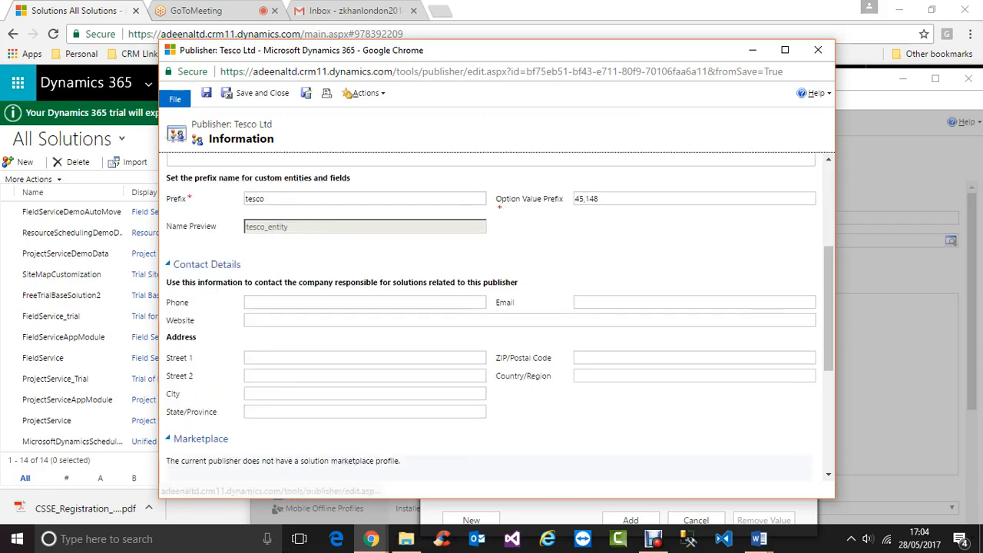
scroll(492, 317, up, 3)
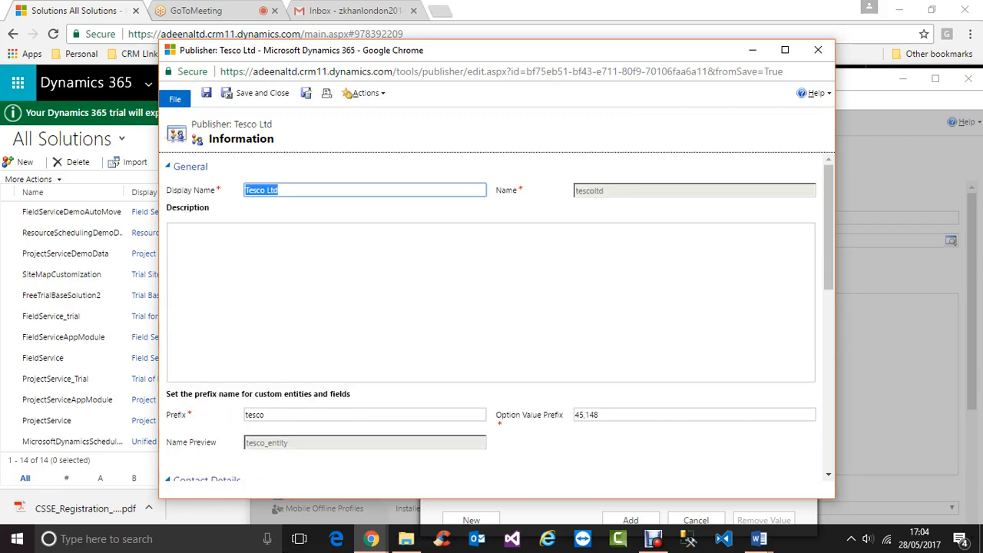
click(257, 93)
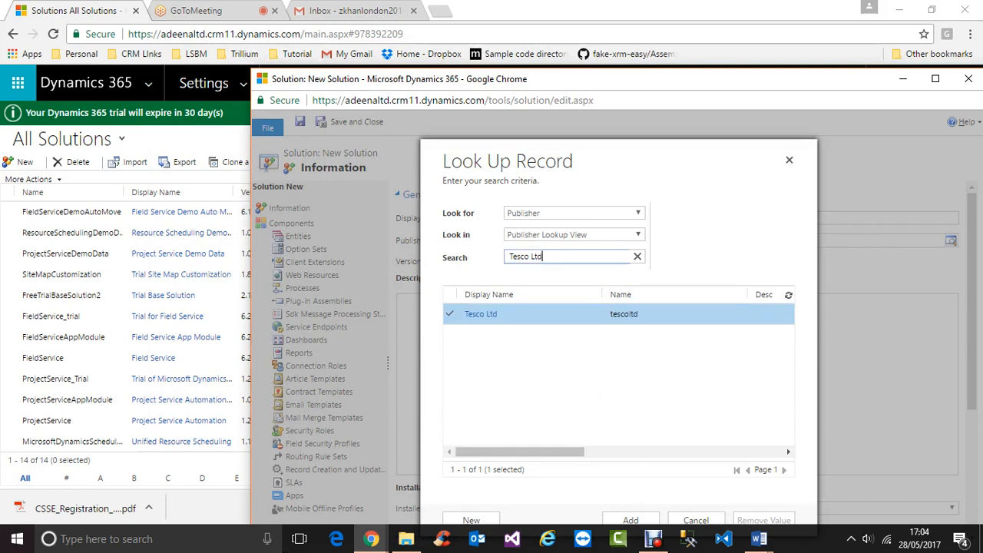
Add Tesco Ltd as the solution's publisher and replace it with Default Publisher for adeenaltd.
click(630, 520)
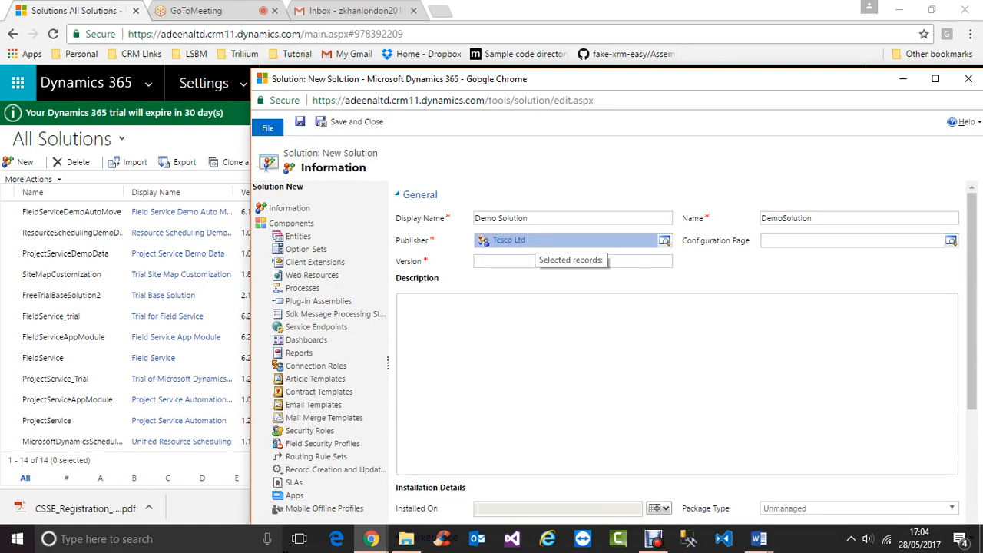
click(664, 241)
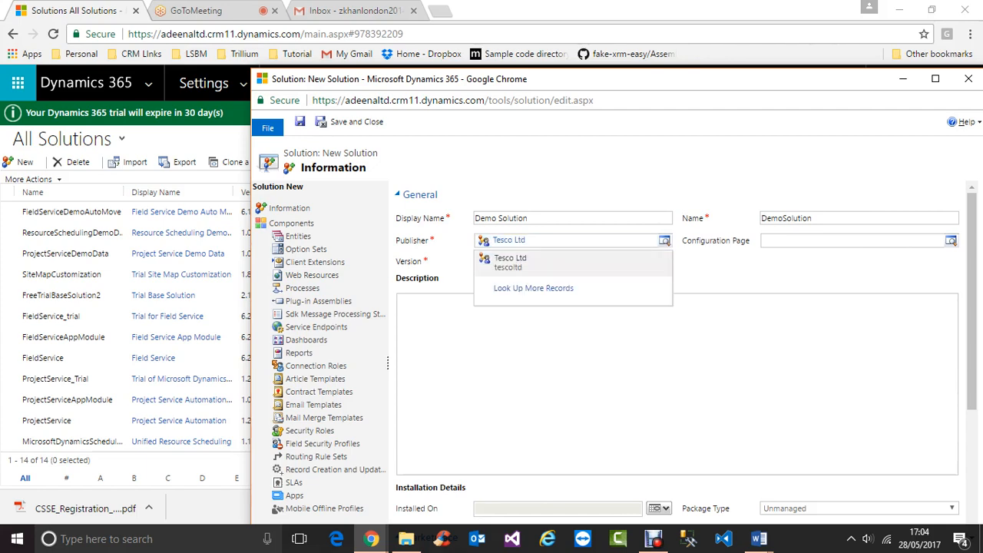
click(533, 288)
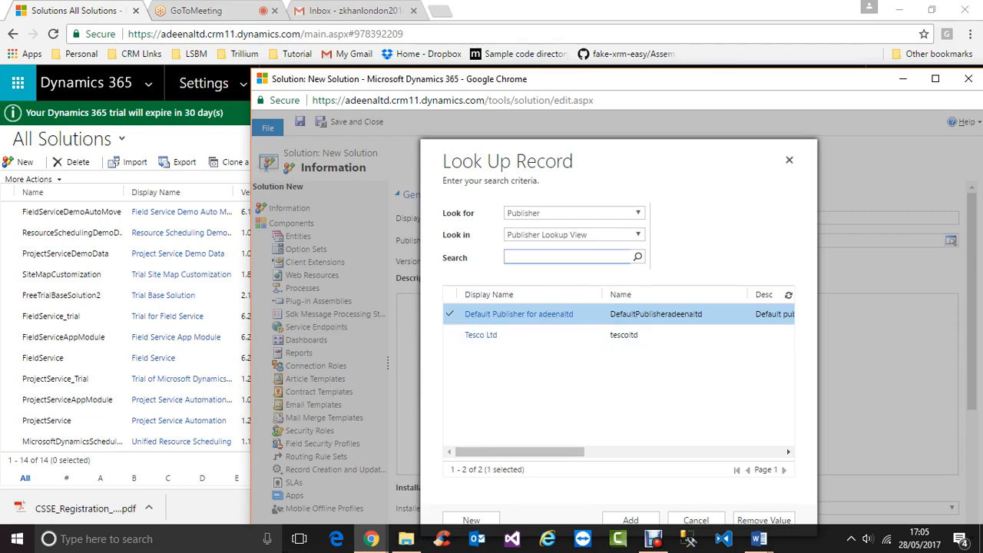
click(631, 520)
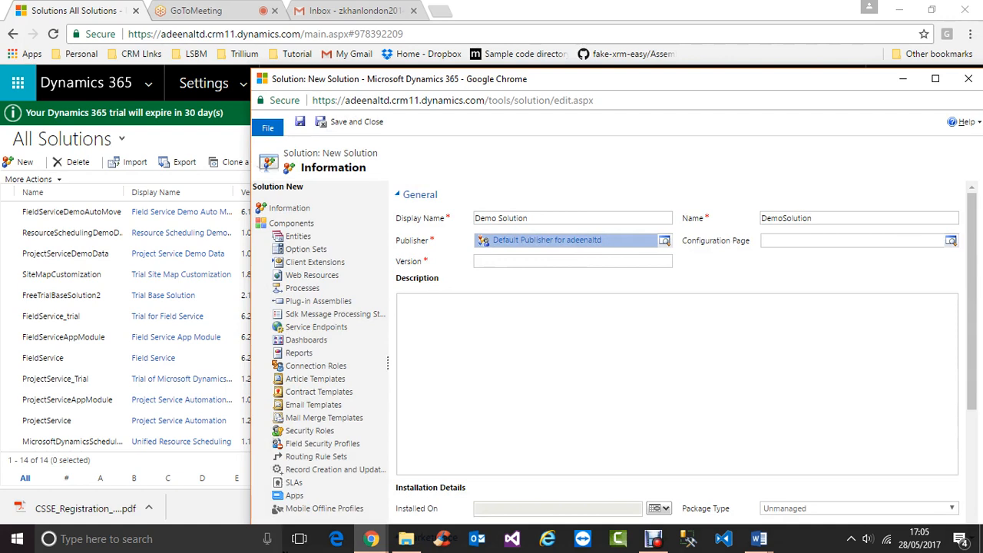
Set the solution's version to 1.0.0.0, check its installation and marketplace details, and save the solution.
click(572, 262)
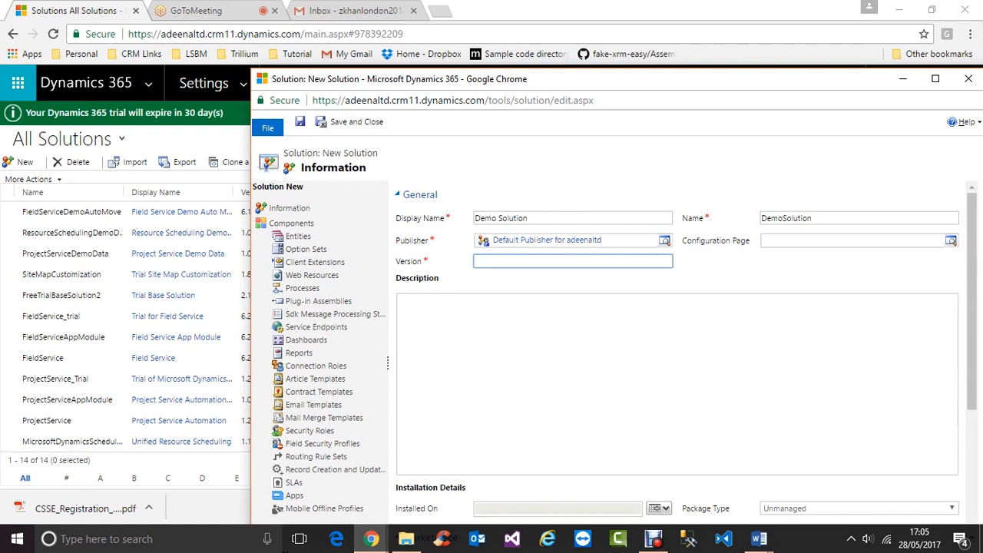
text(1)
key(Tab)
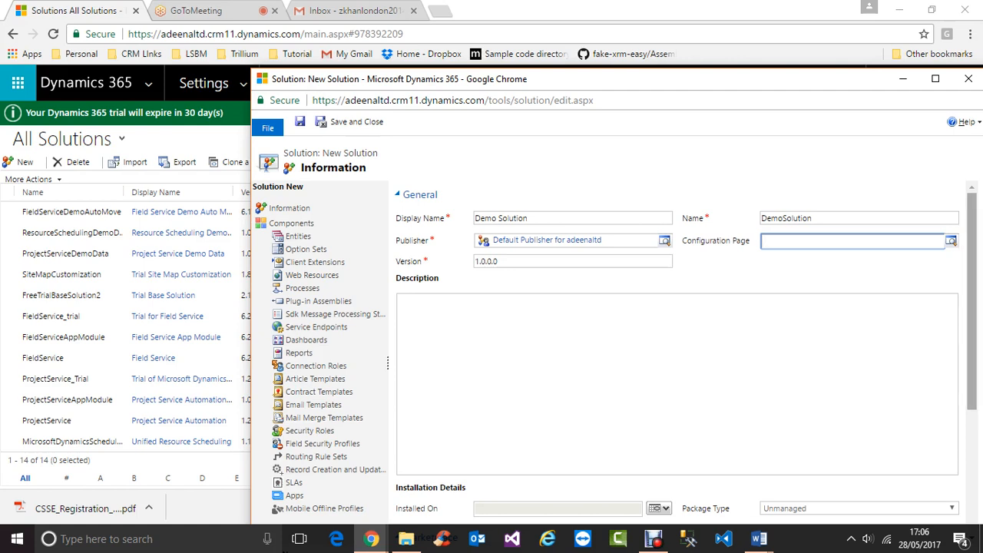
scroll(676, 354, down, 3)
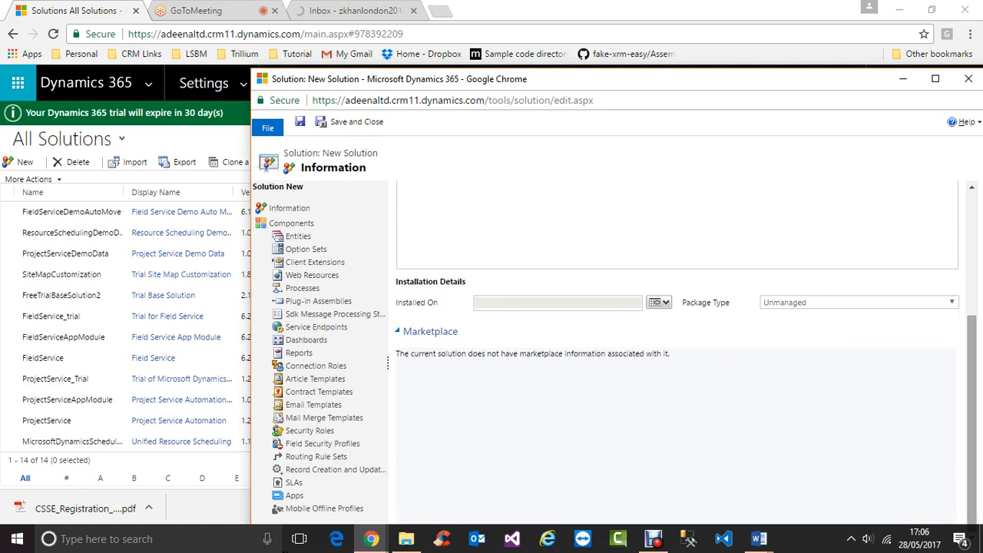
scroll(675, 353, up, 5)
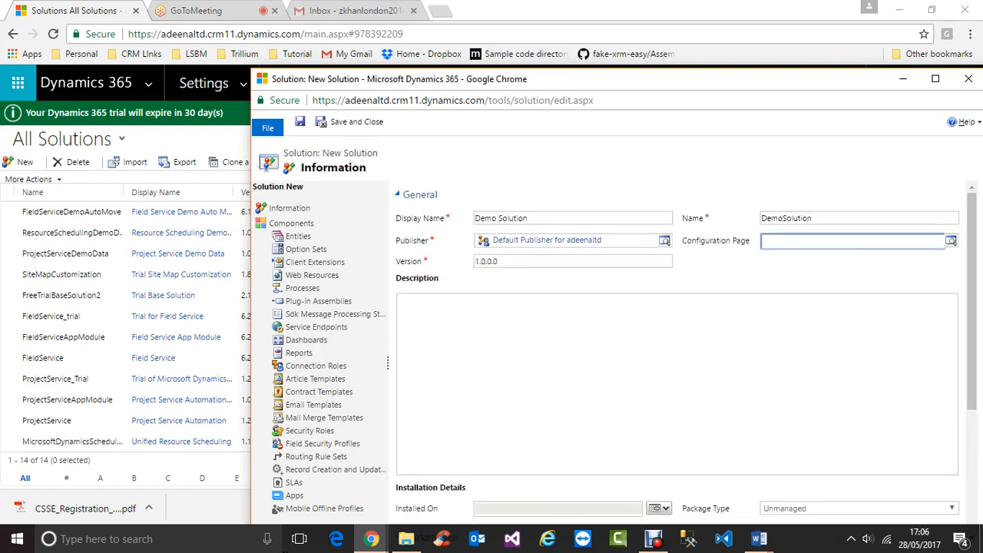
scroll(676, 353, down, 3)
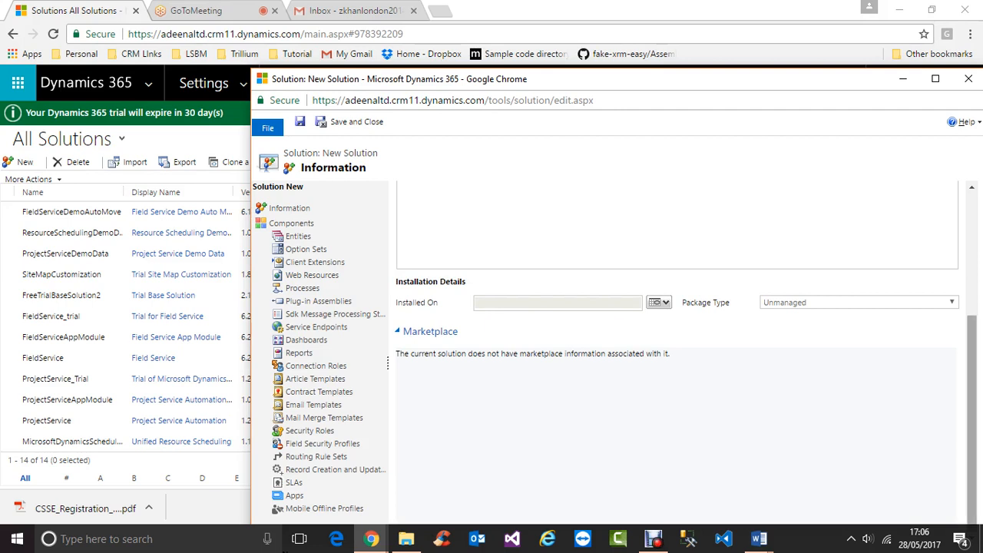
click(300, 121)
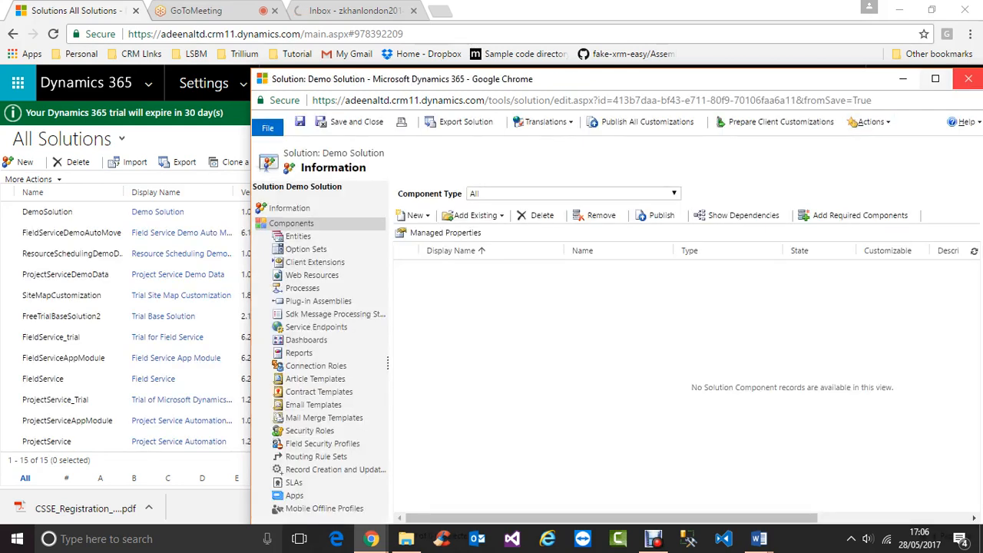
Close the solution window, reopen Demo Solution from the solutions list, and start a new entity in it.
click(969, 79)
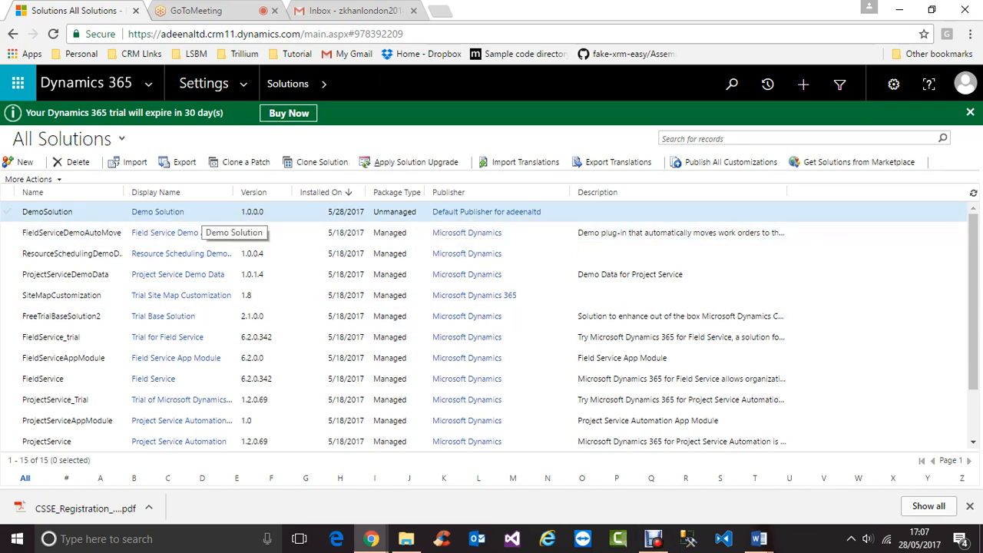
double_click(193, 213)
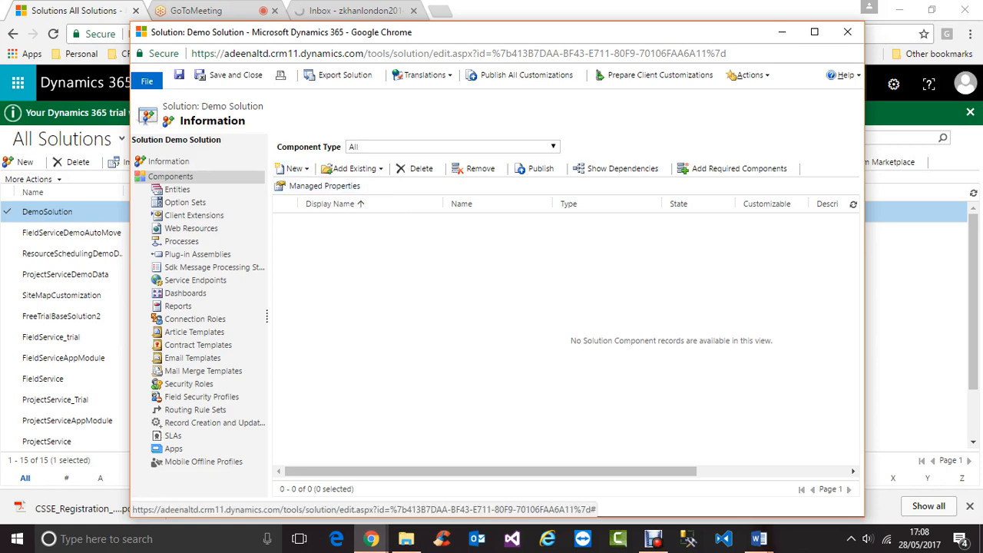
click(176, 189)
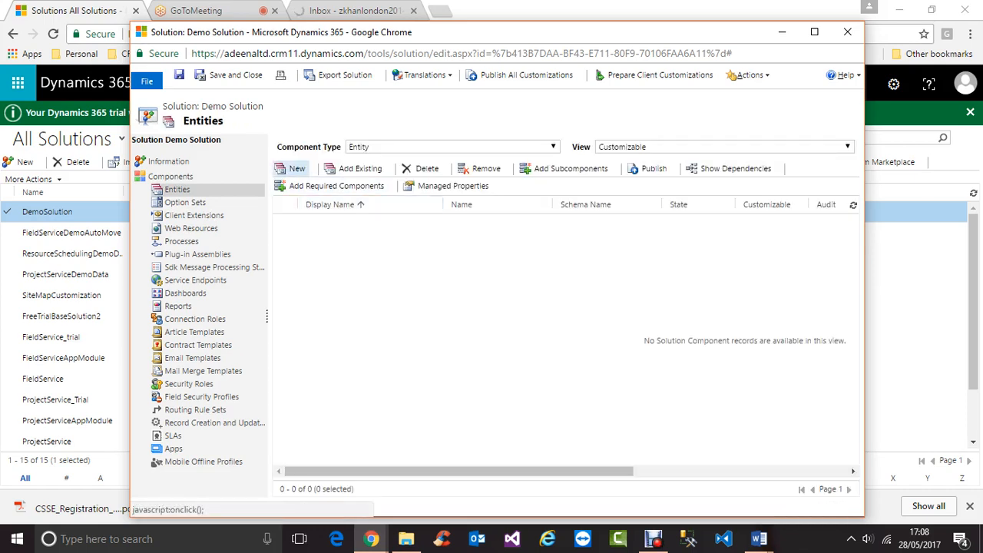
click(297, 170)
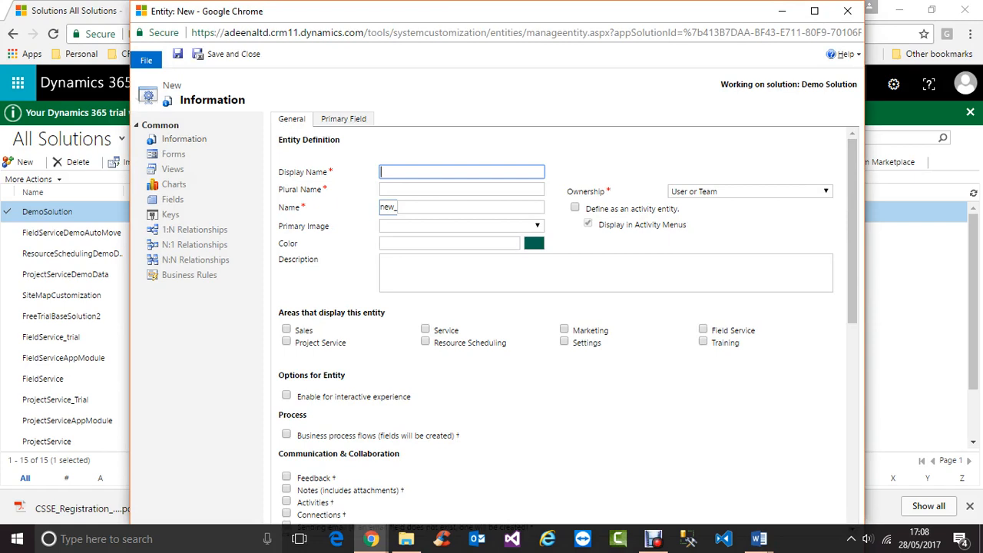
Name the new entity Transaction with the plural name Transactions, and check the available primary image choices.
text(Transaction)
key(Tab)
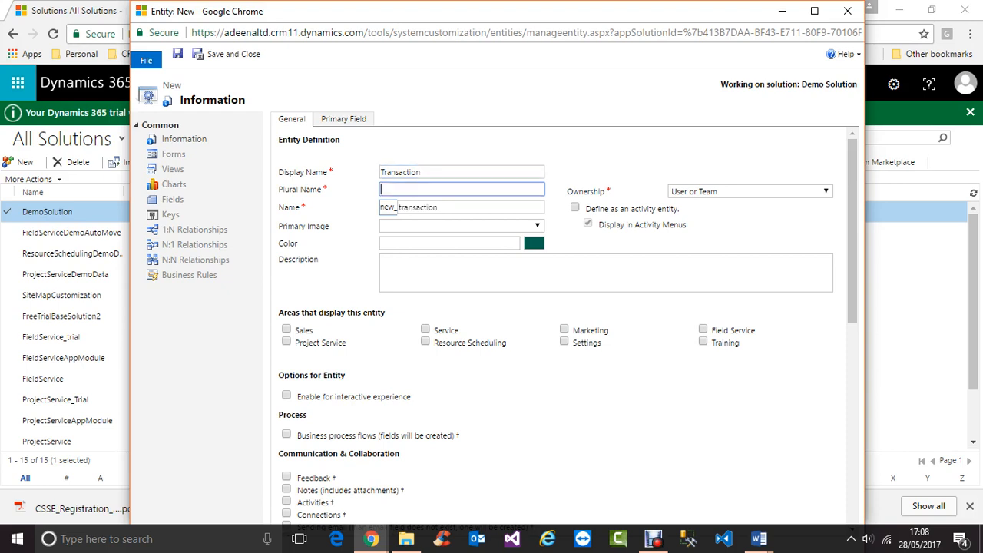
text(Transactions)
click(537, 226)
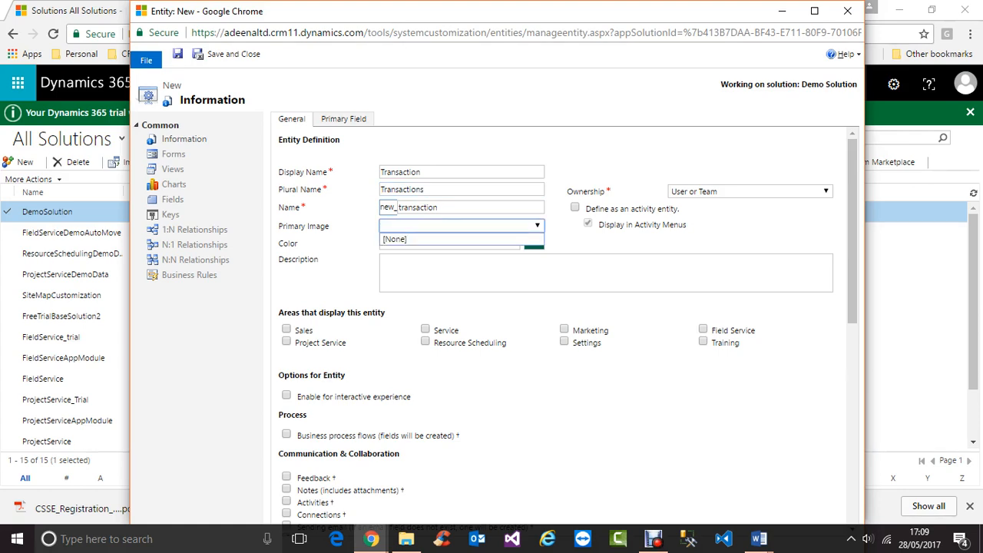
click(536, 226)
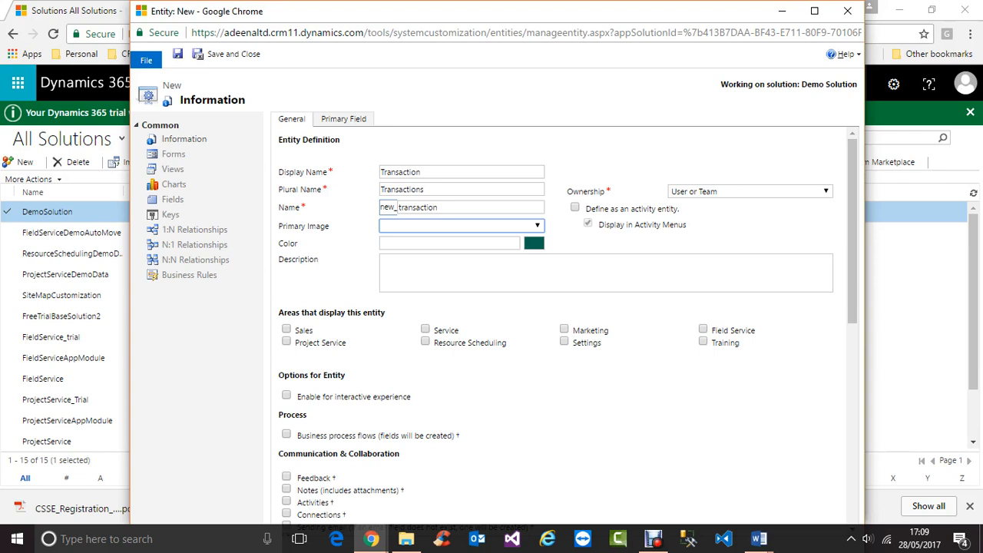
key(Tab)
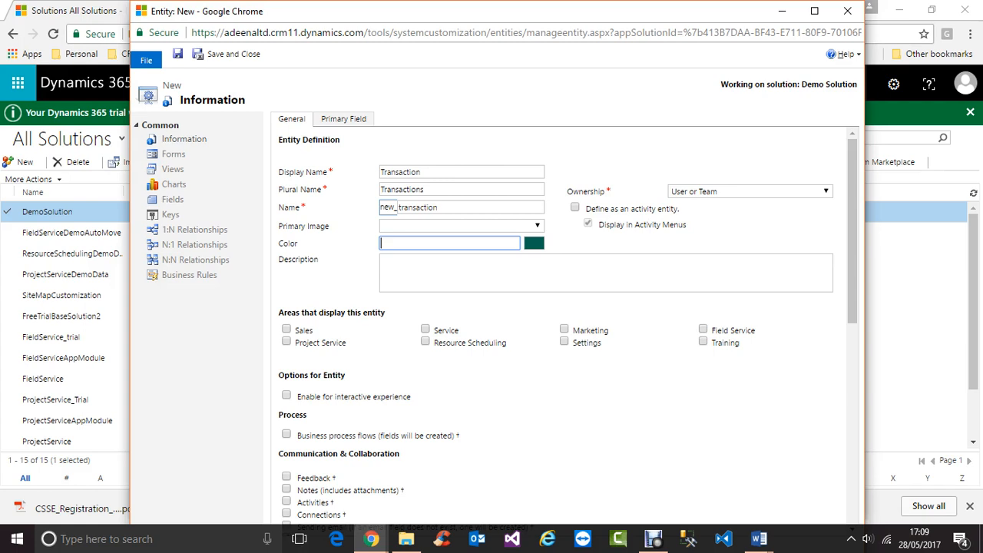
Switch the entity's ownership between User or Team and Organization, ending on Organization.
click(749, 191)
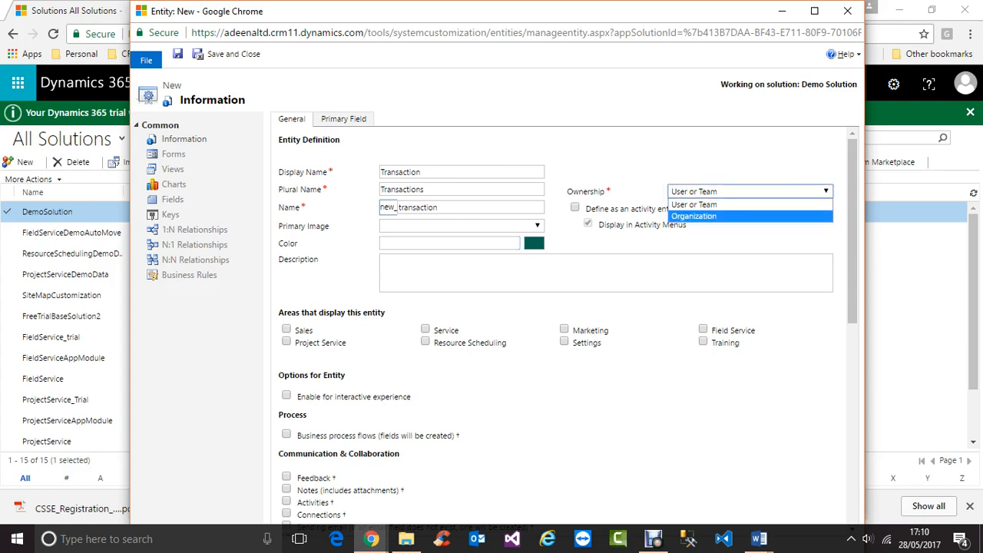
click(722, 204)
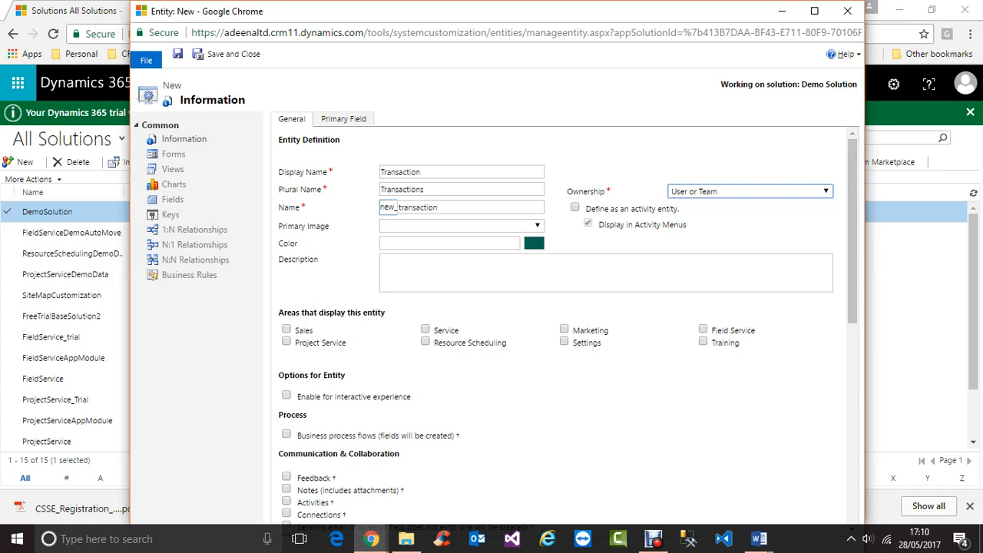
click(749, 191)
click(722, 215)
click(749, 191)
click(722, 204)
click(739, 192)
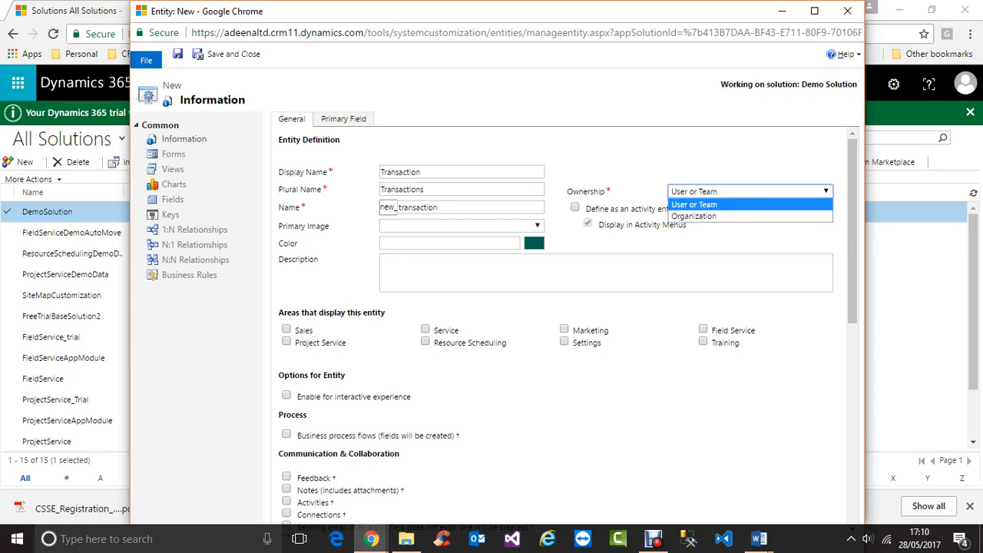
click(735, 217)
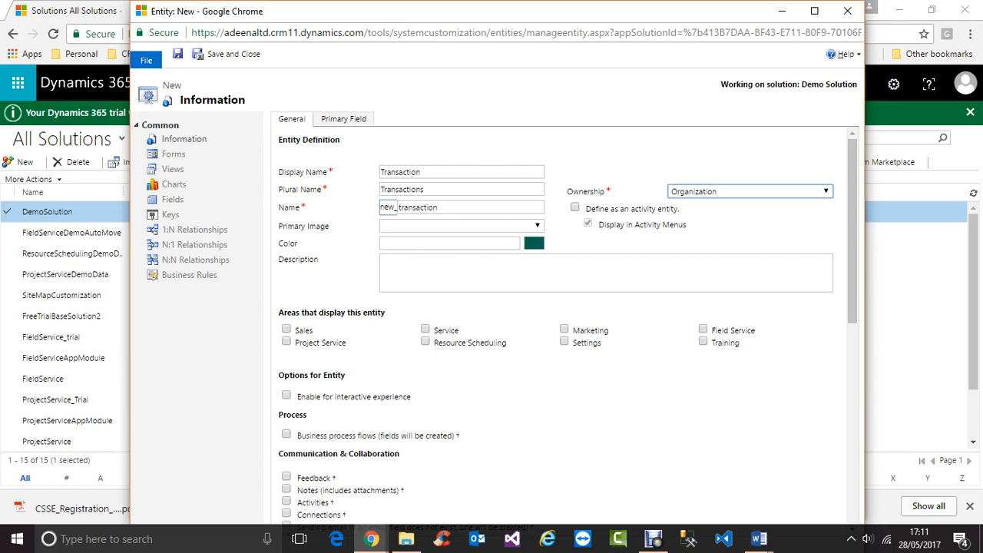
Switch to the main Dynamics 365 window and open the Contacts list in the Sales area.
click(372, 539)
click(102, 477)
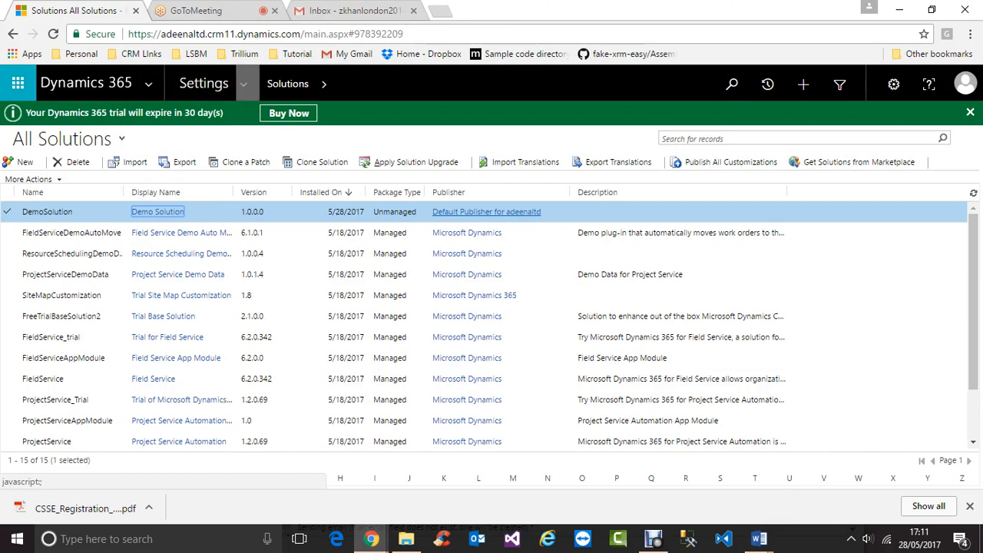
click(243, 83)
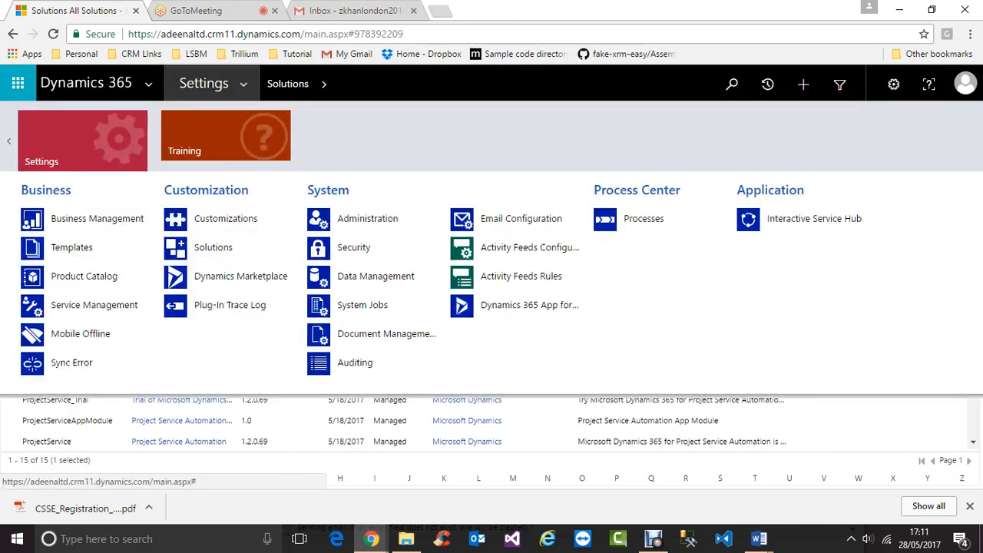
click(8, 141)
click(83, 140)
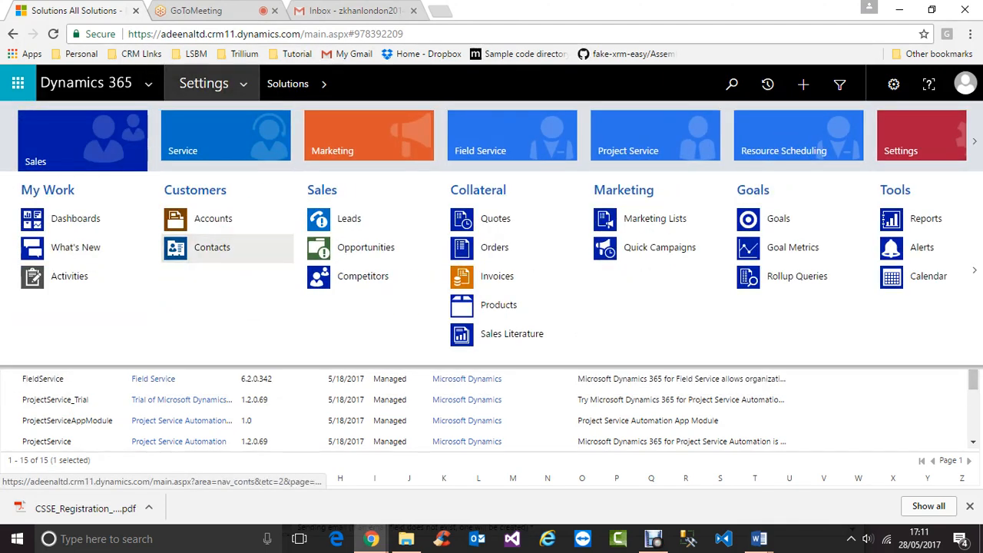
click(212, 246)
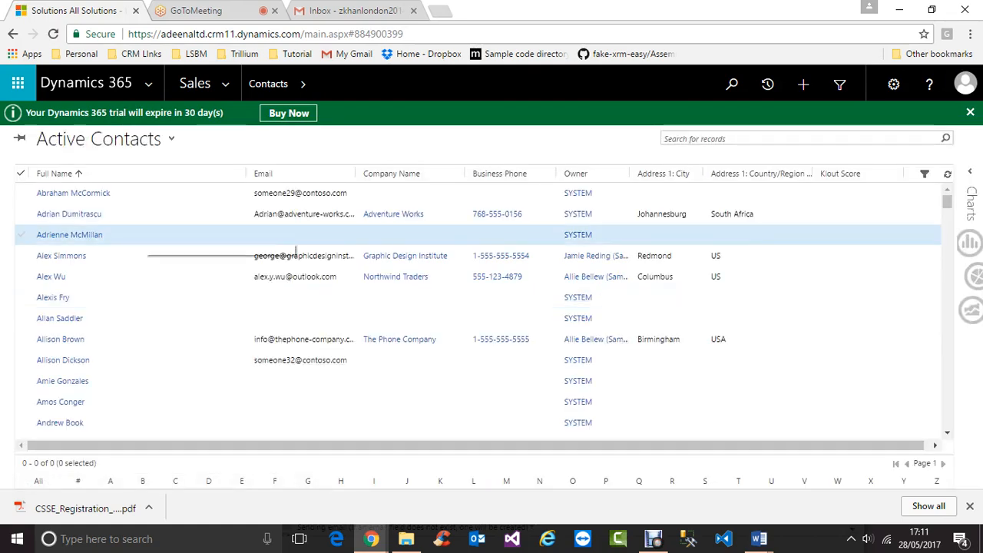
Open the second contact, examine the additional activity types its Activities section offers, and return to the new entity window.
click(108, 216)
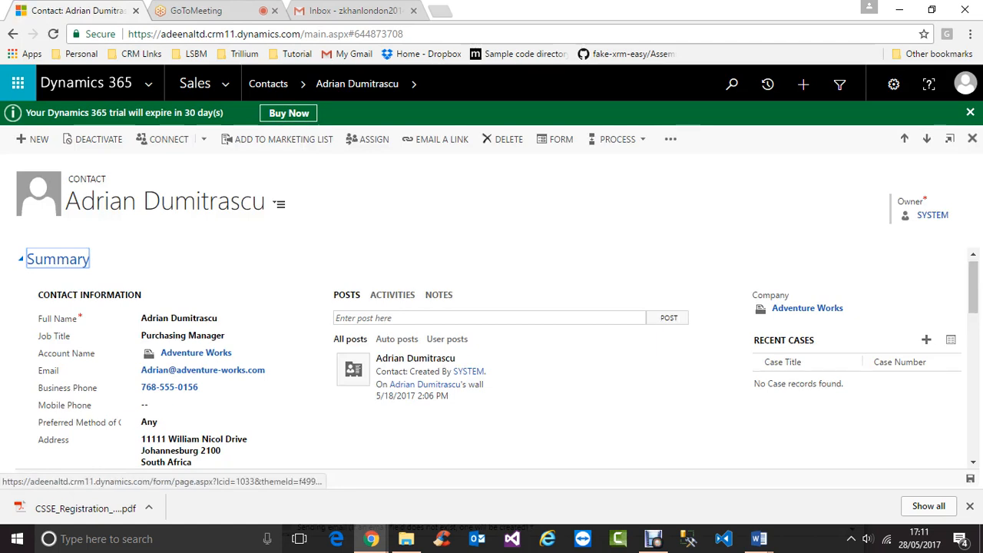
click(392, 295)
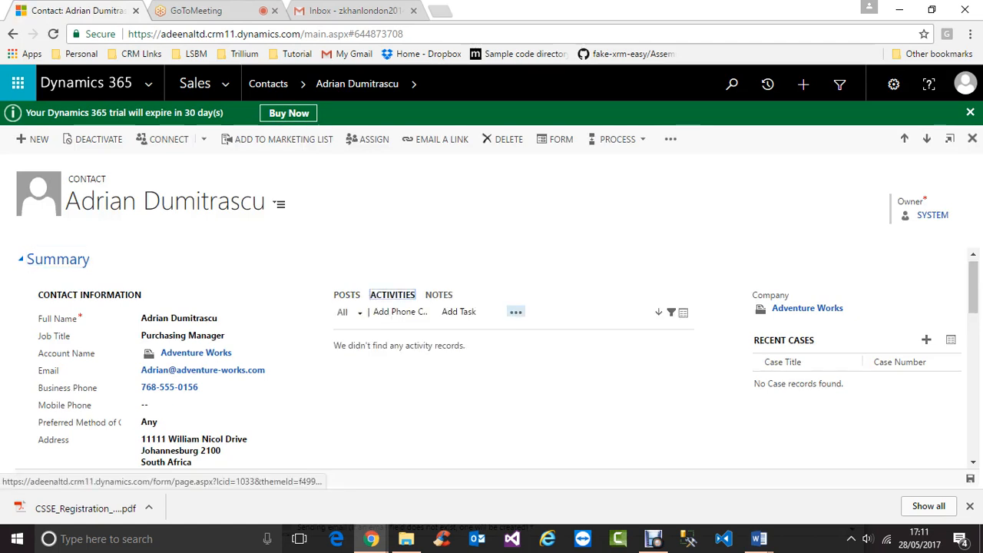
click(515, 312)
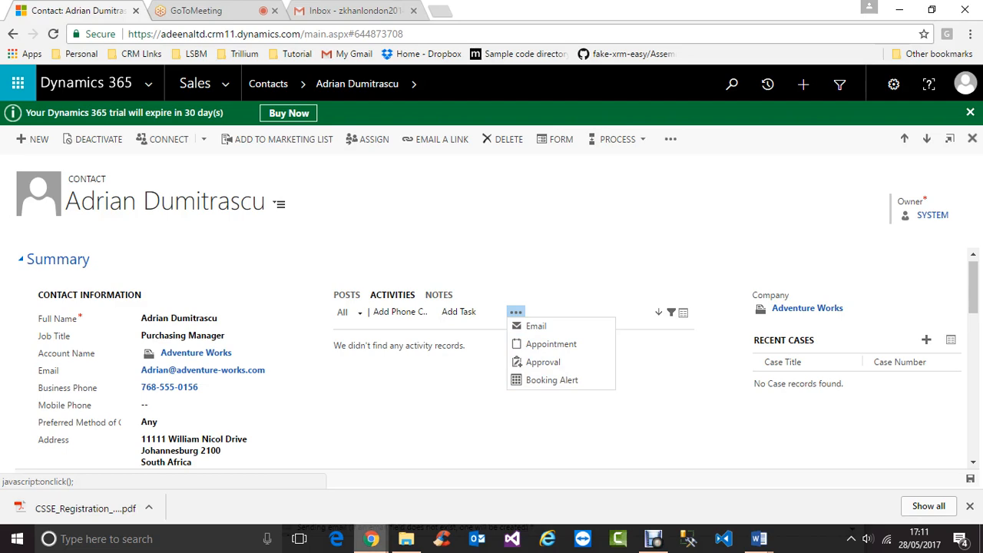
mouse_move(371, 538)
click(658, 472)
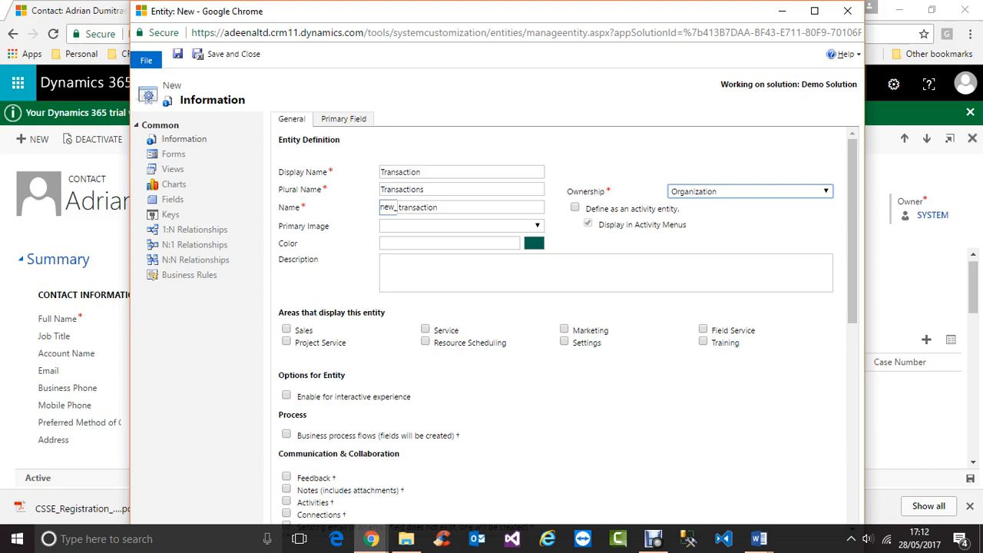
Open the Sales area's Activities list in the main window, examine the other activity types including Approval, and return to the new entity.
click(371, 539)
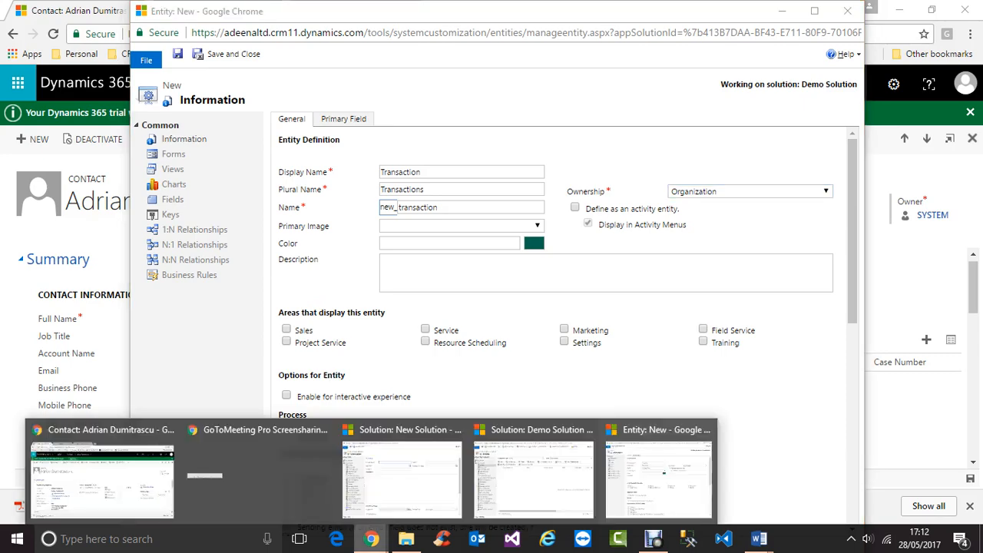
click(102, 478)
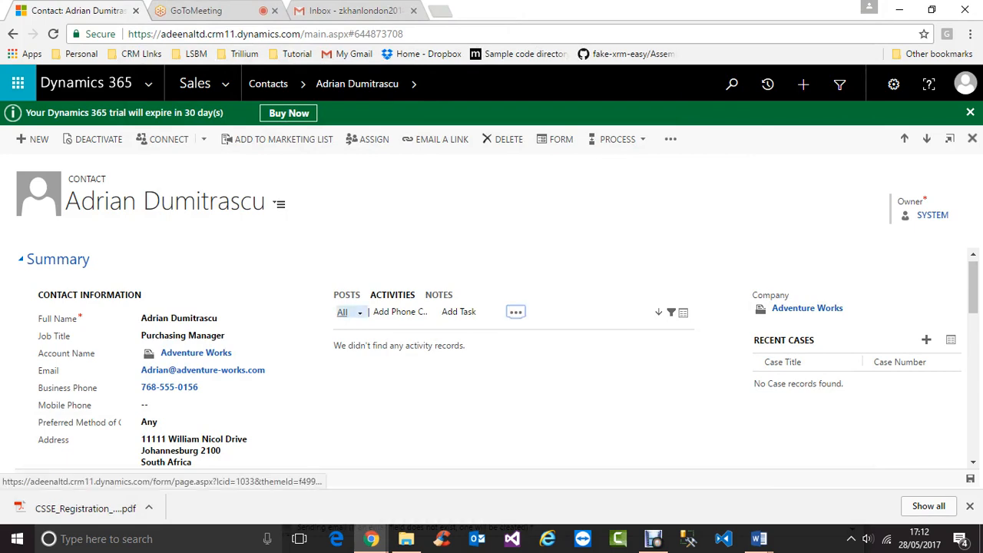
click(225, 83)
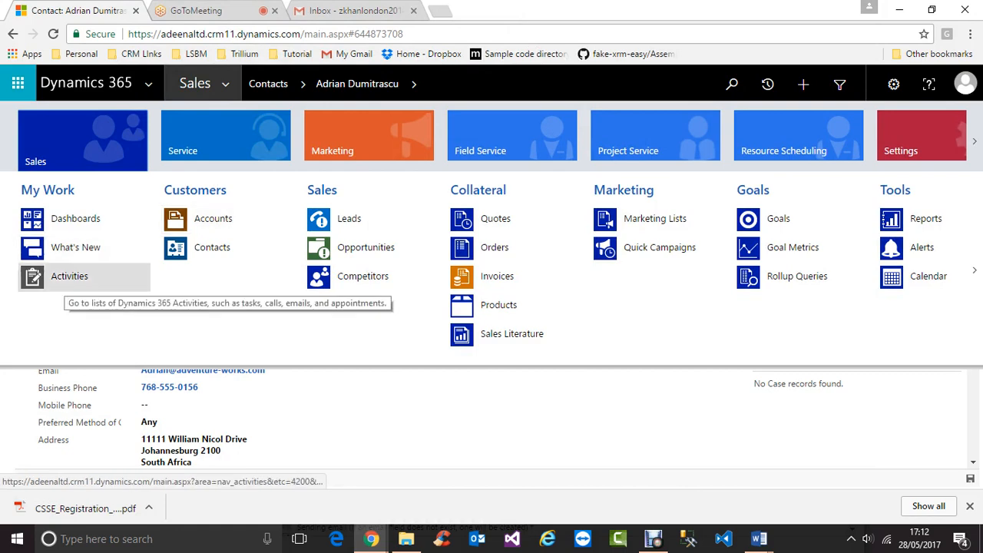
click(69, 275)
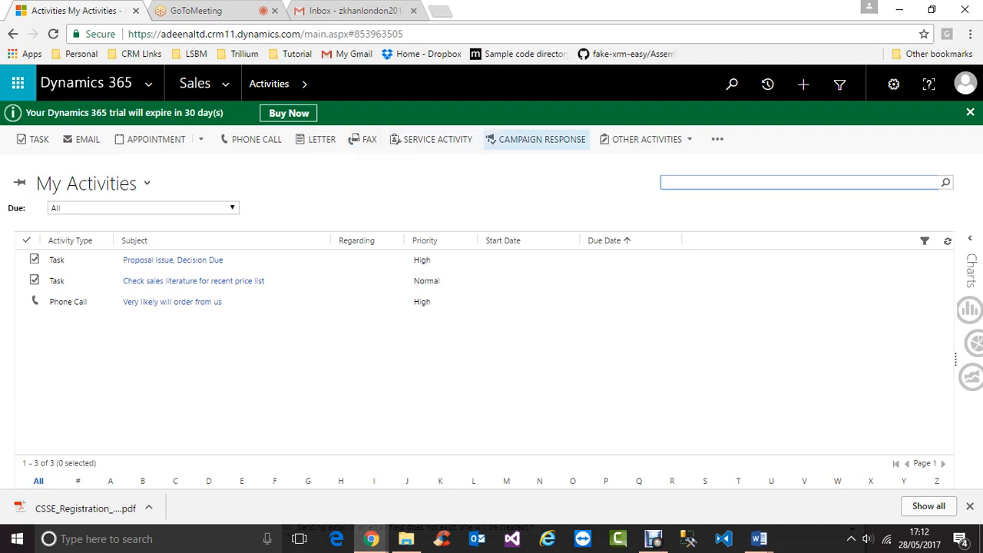
click(647, 139)
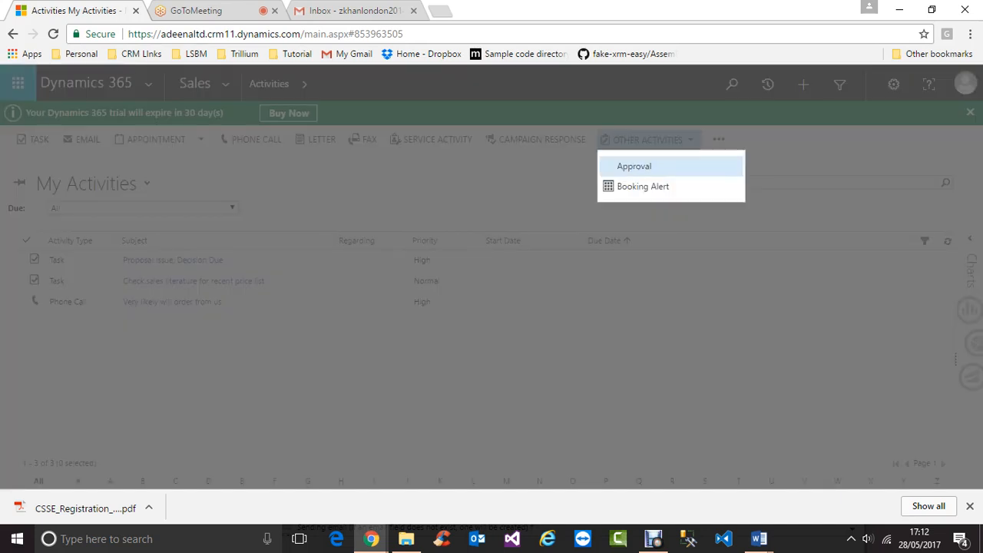
click(635, 167)
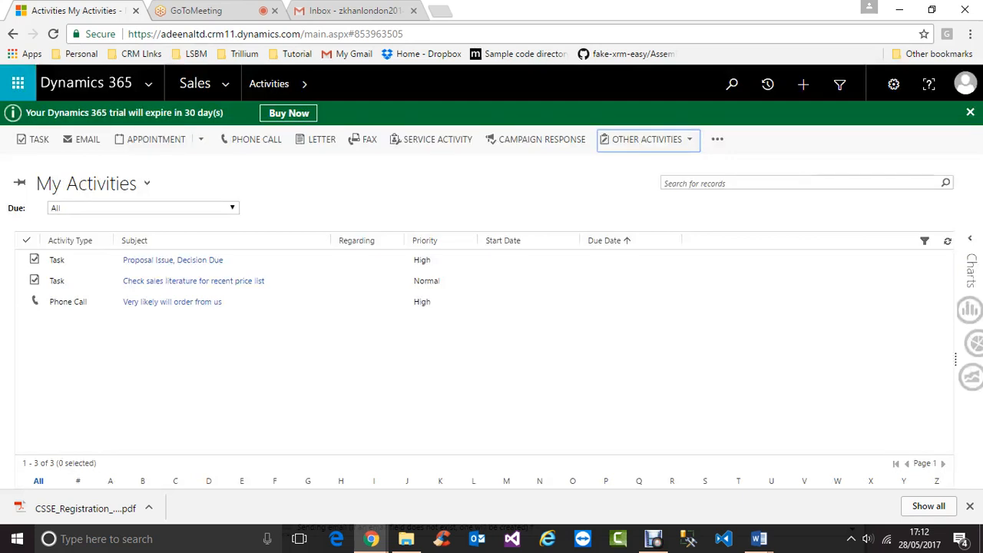
mouse_move(371, 538)
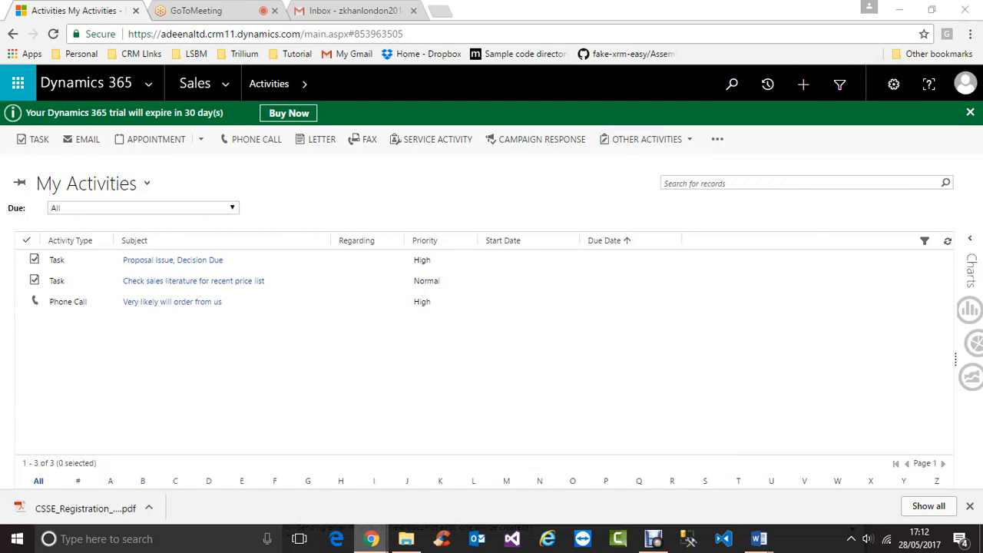
click(659, 476)
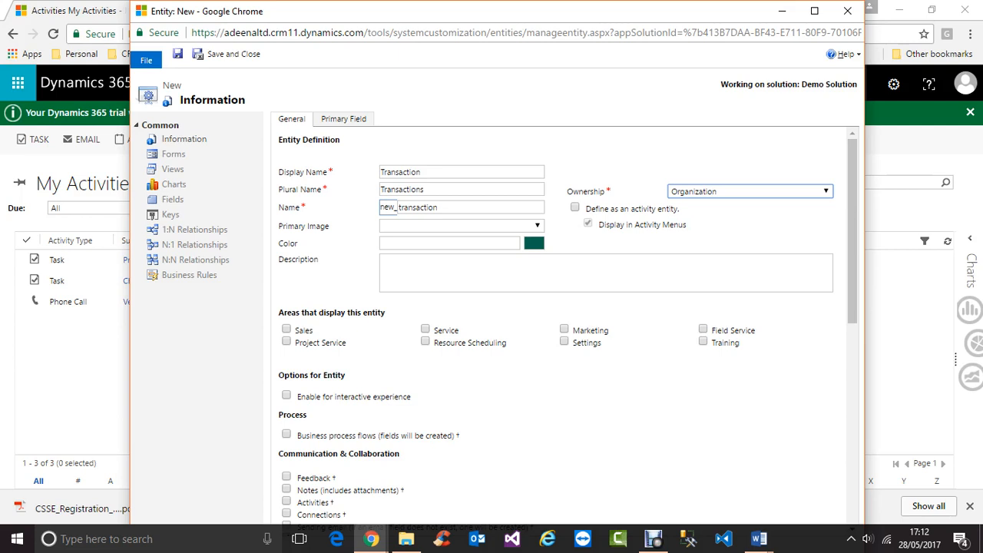
Try defining the organization-owned Transaction entity as an activity entity, accept the alert, and clear the option again.
click(574, 208)
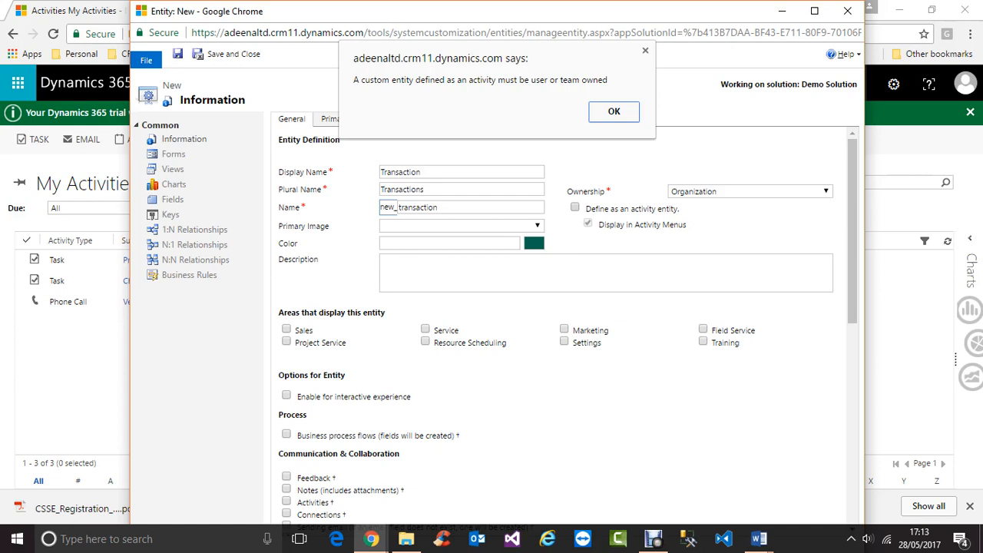
key(Return)
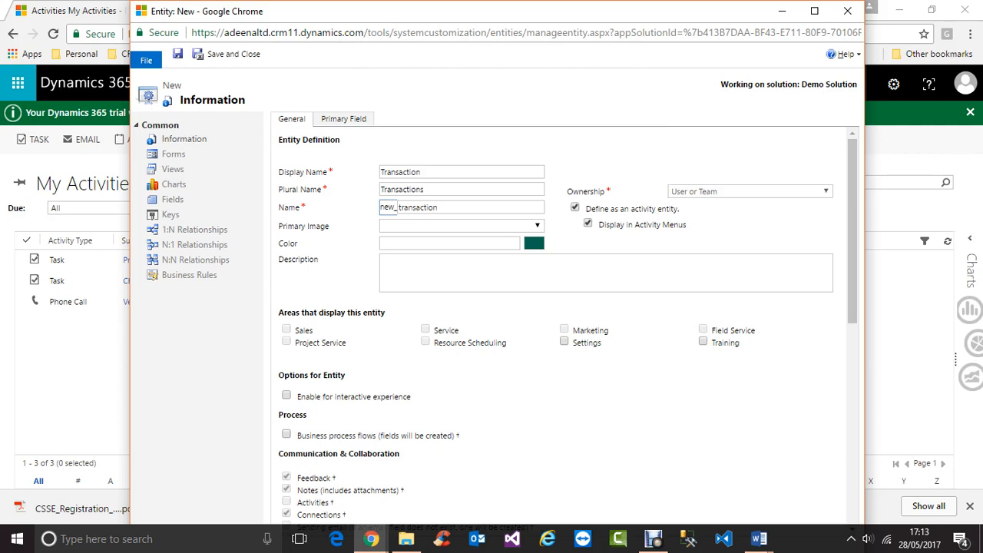
click(575, 207)
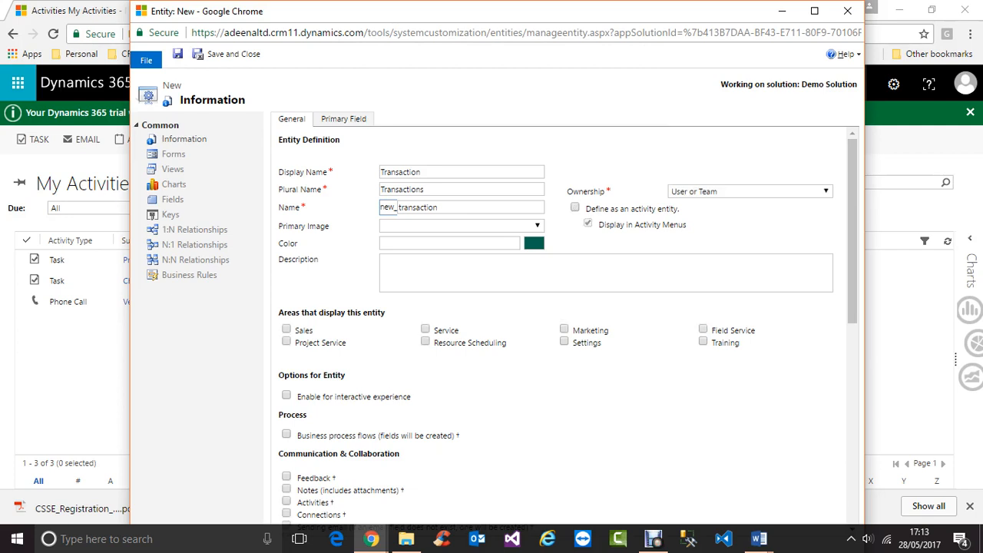
Set ownership back to Organization, try the activity entity option once more, accept the alert, and clear the option.
click(749, 191)
click(691, 214)
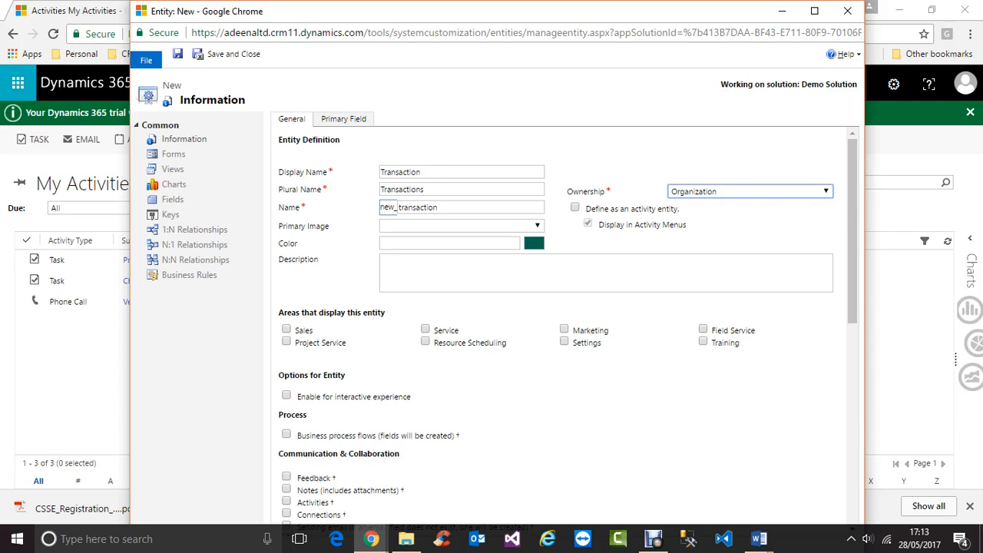
click(575, 207)
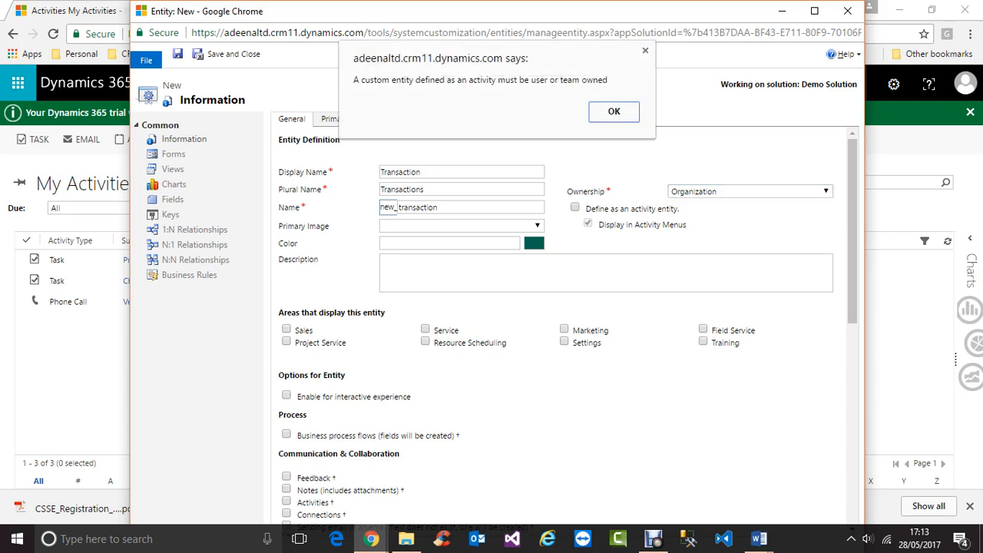
click(613, 111)
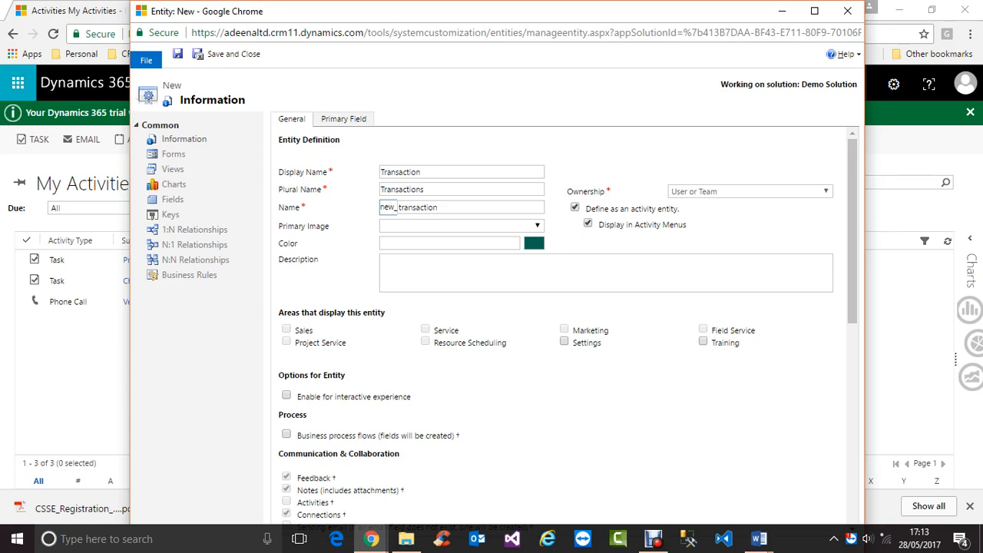
click(575, 207)
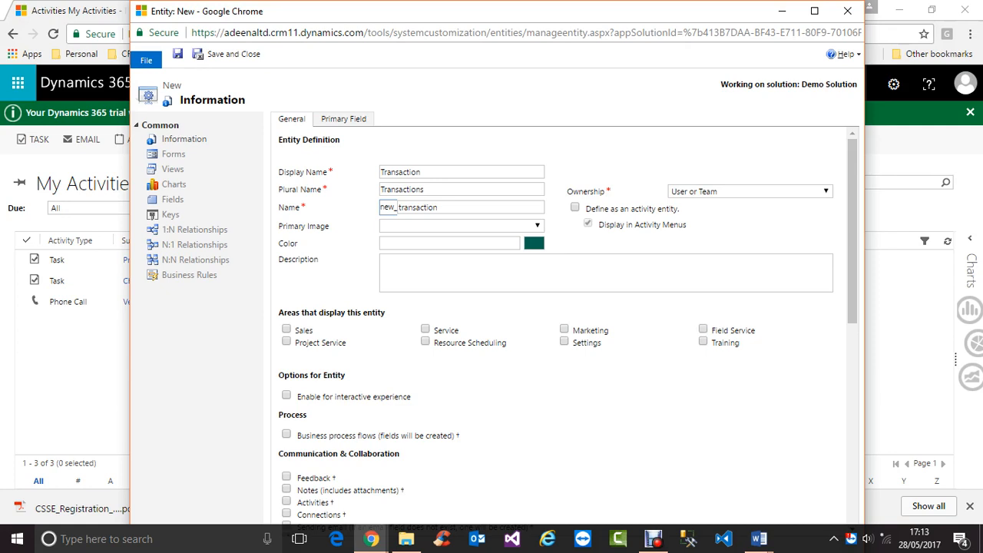
Define the user- or team-owned Transaction entity as an activity entity, and clear the option again.
click(575, 207)
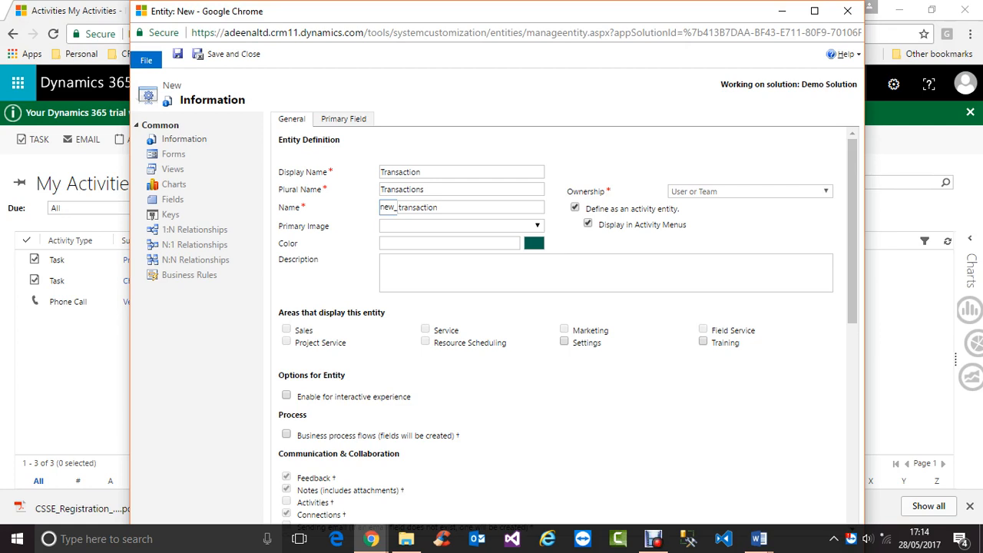
click(576, 208)
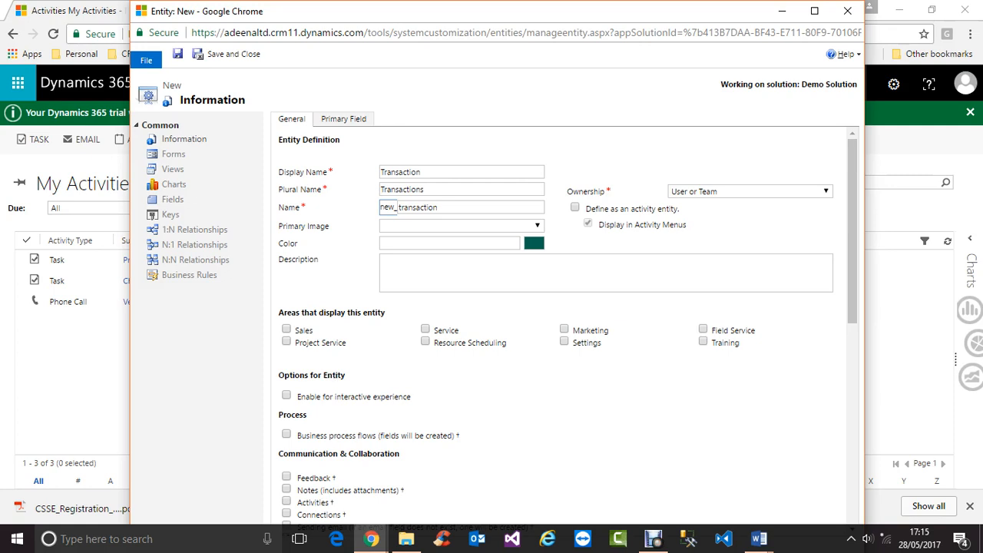
Connect the computer to the AndroidAP Wi-Fi network.
click(886, 539)
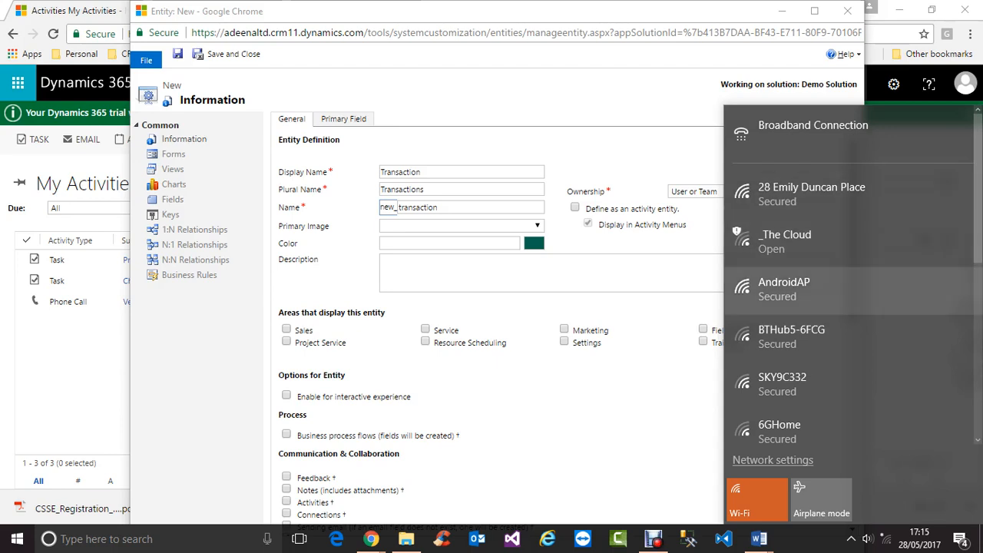
click(784, 288)
click(920, 353)
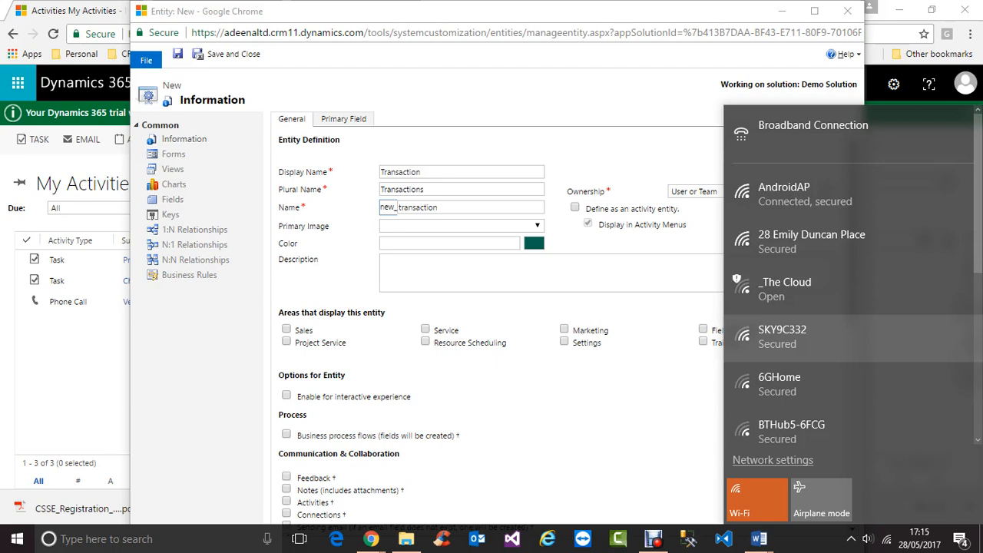
Return to the new entity window and examine the available ownership choices without changing the selection.
click(371, 538)
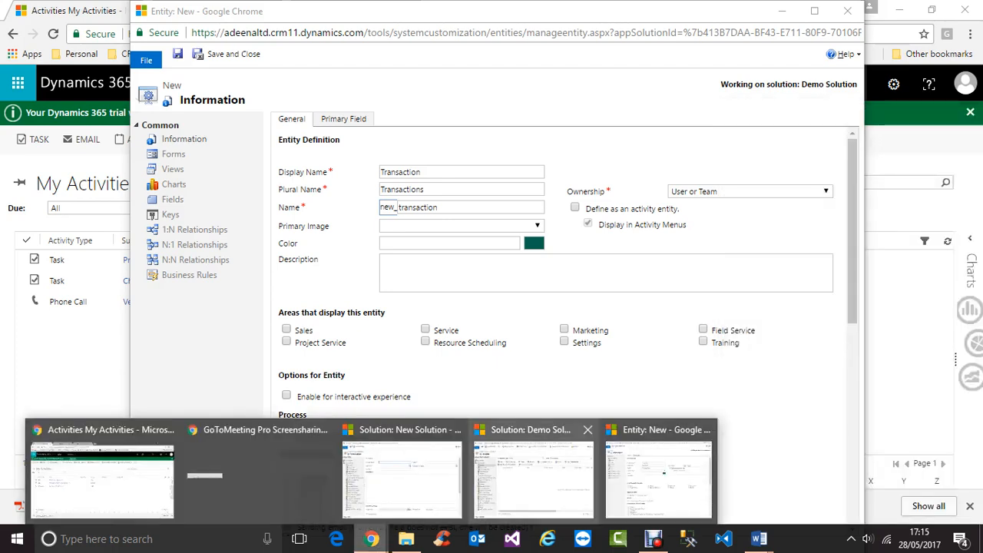
mouse_move(371, 538)
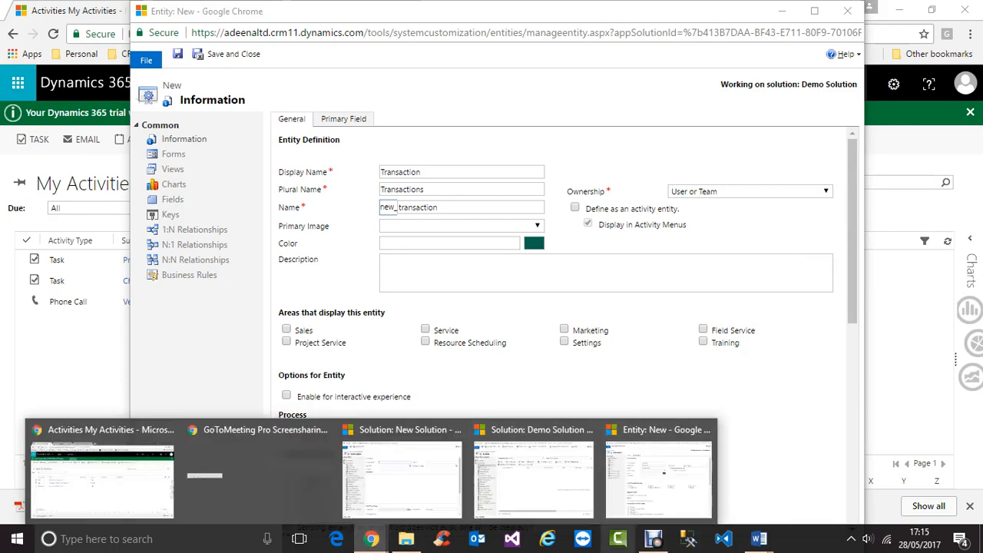
click(652, 538)
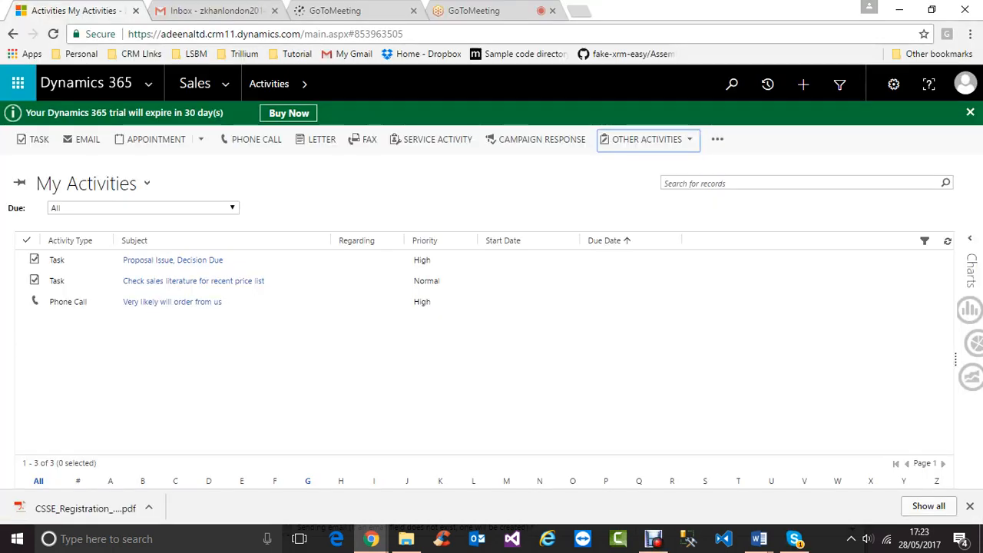
click(371, 538)
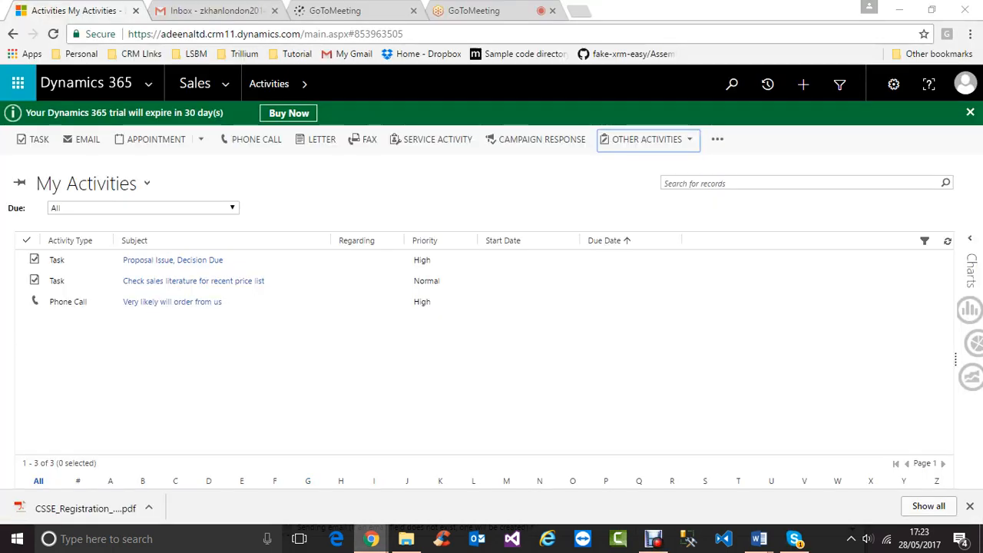
key(alt+Tab)
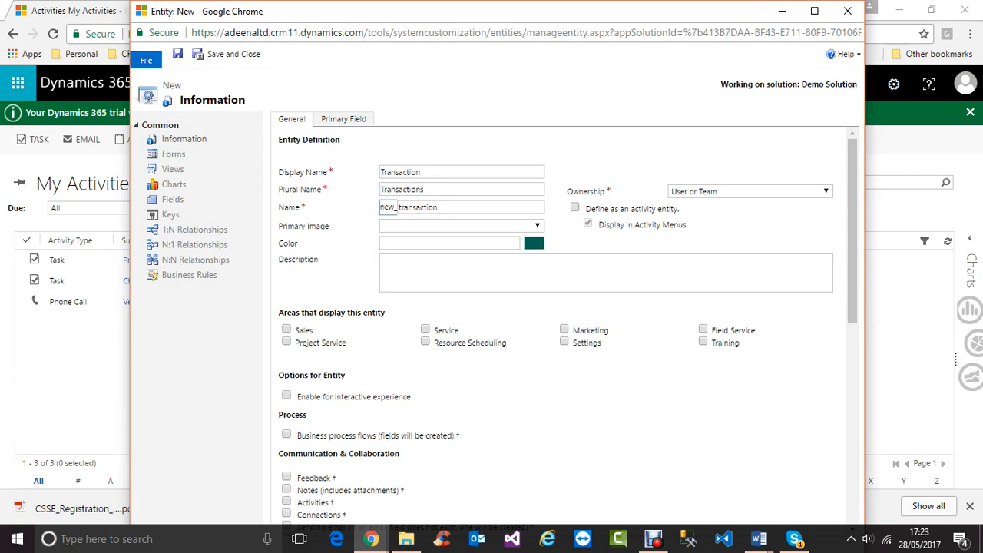
click(749, 191)
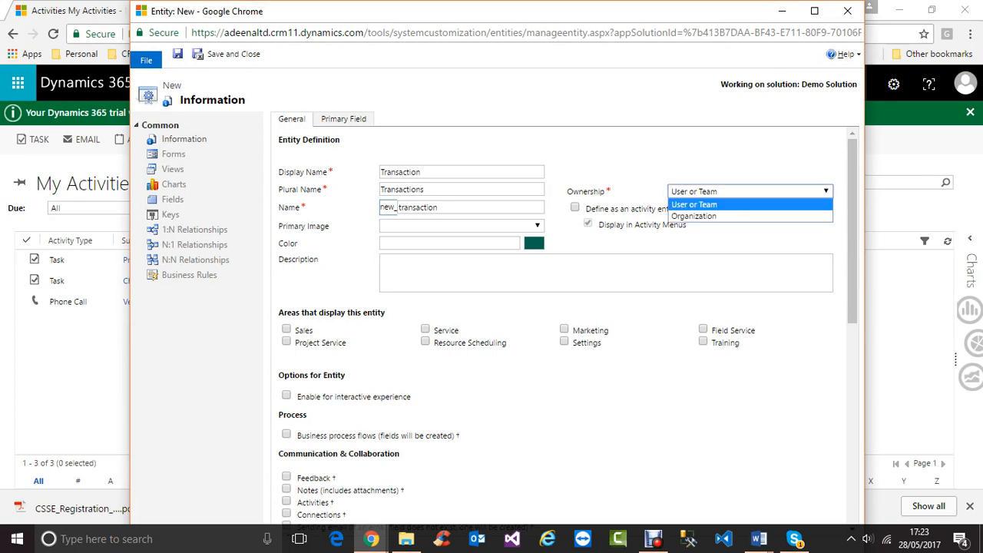
click(765, 237)
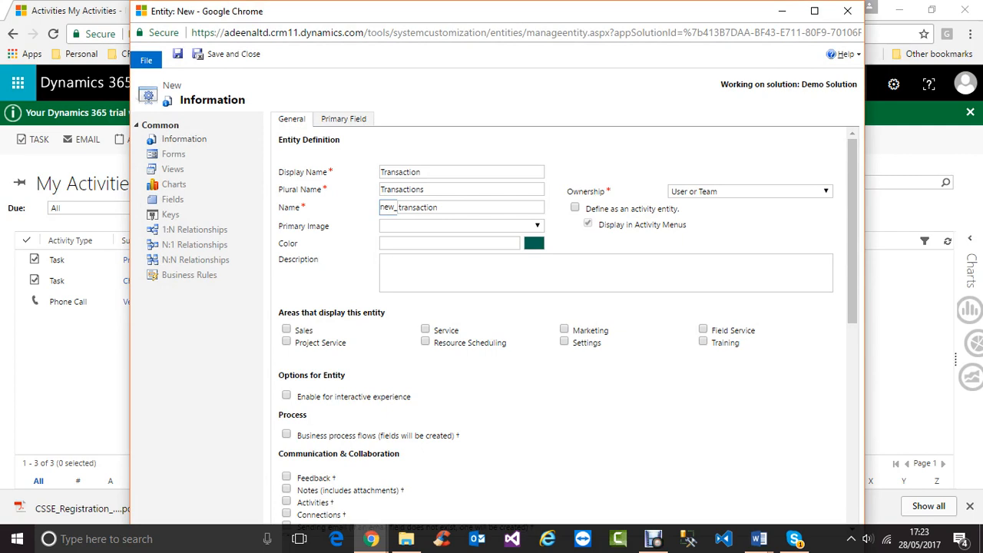
Reopen the Sales area's Activities list in the main window, review it, and return to the new entity.
mouse_move(371, 538)
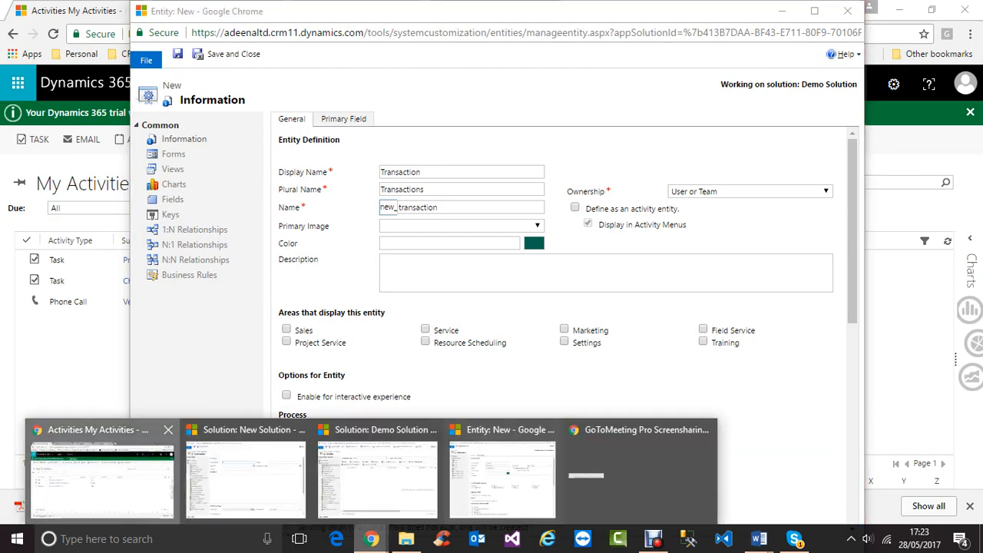
click(100, 473)
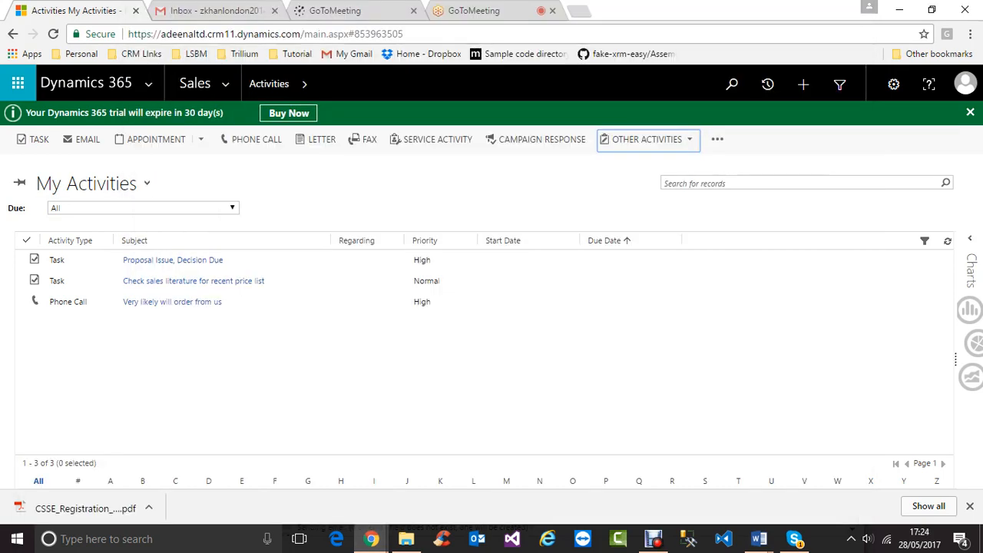
click(225, 83)
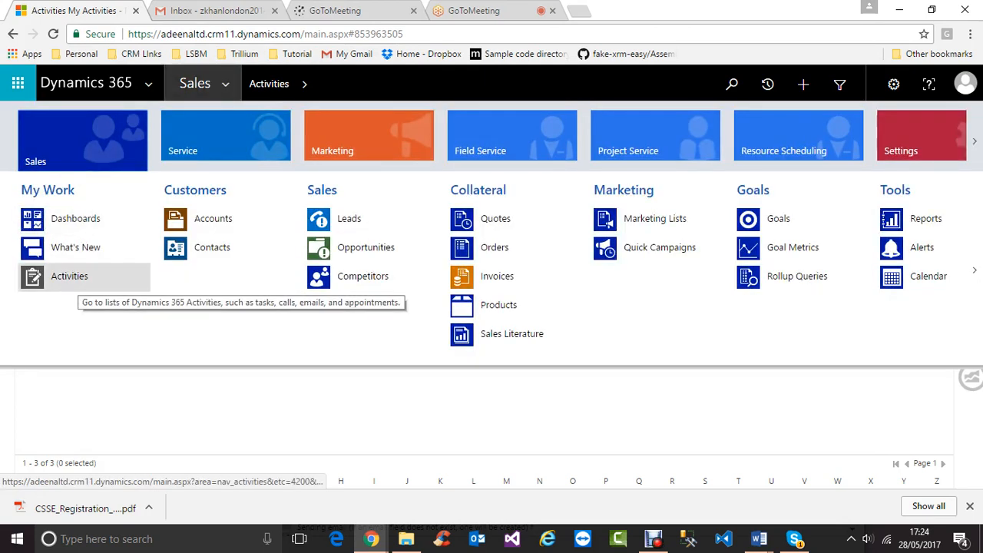
click(70, 276)
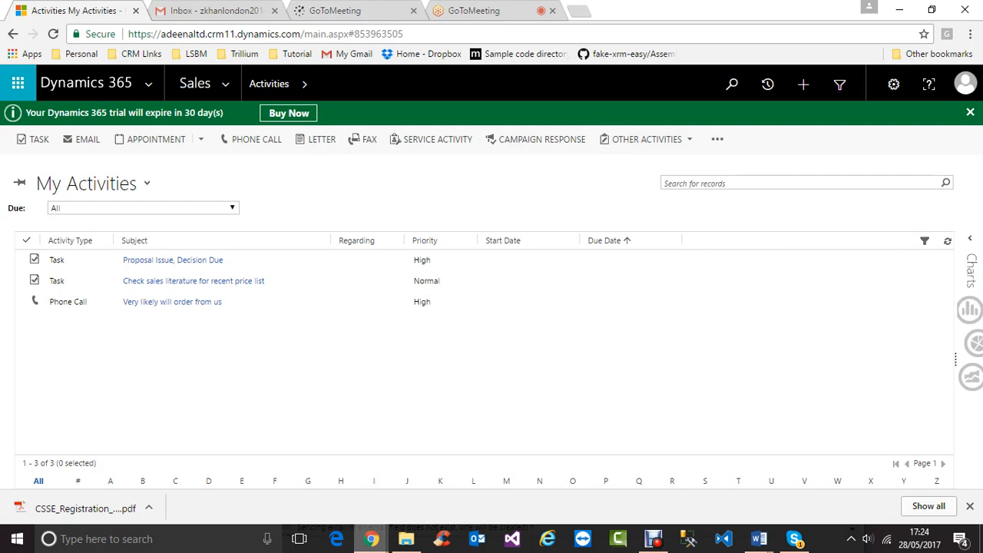
key(alt+Tab)
key(alt+Tab)
key(alt+Tab)
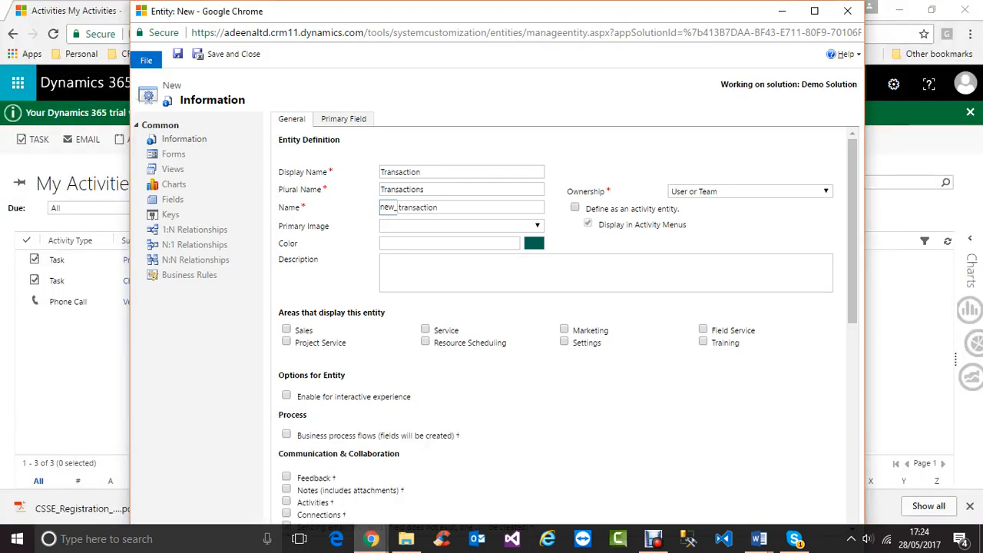
Try the activity entity option on the Transaction entity alongside a look at the Activities list, and clear it again.
click(575, 208)
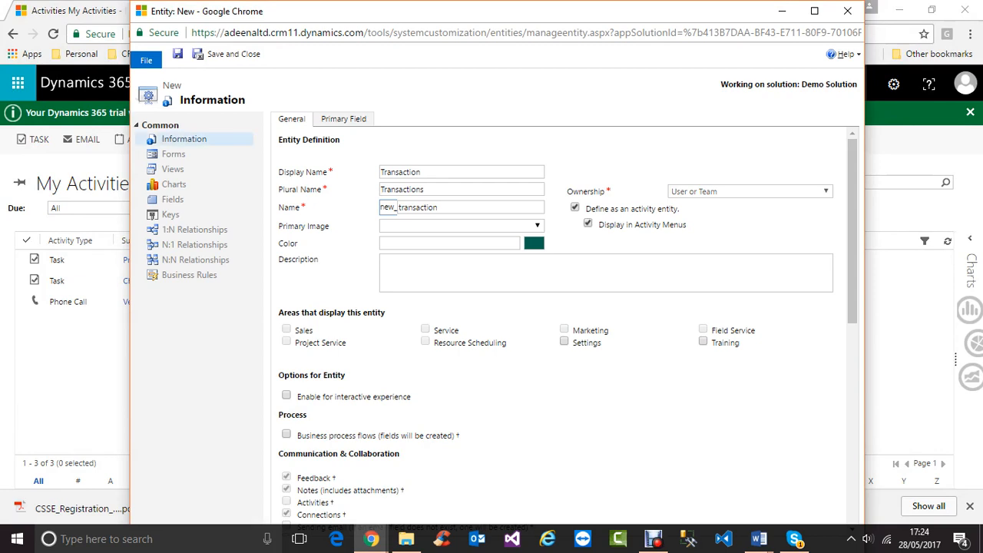
click(100, 162)
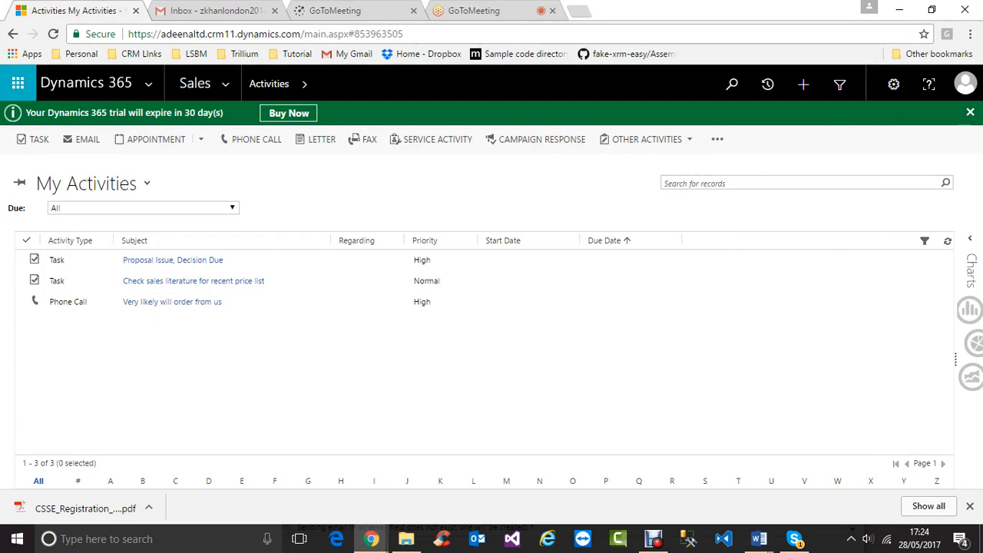
key(alt+Tab)
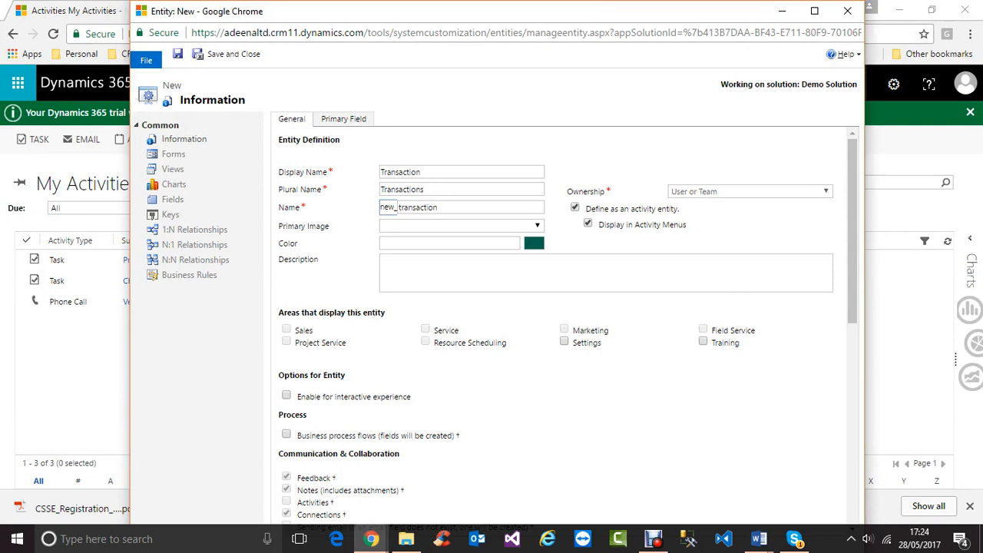
click(575, 208)
Set the Transaction entity's ownership to Organization, try defining it as an activity entity, and accept the alert.
click(750, 192)
click(694, 216)
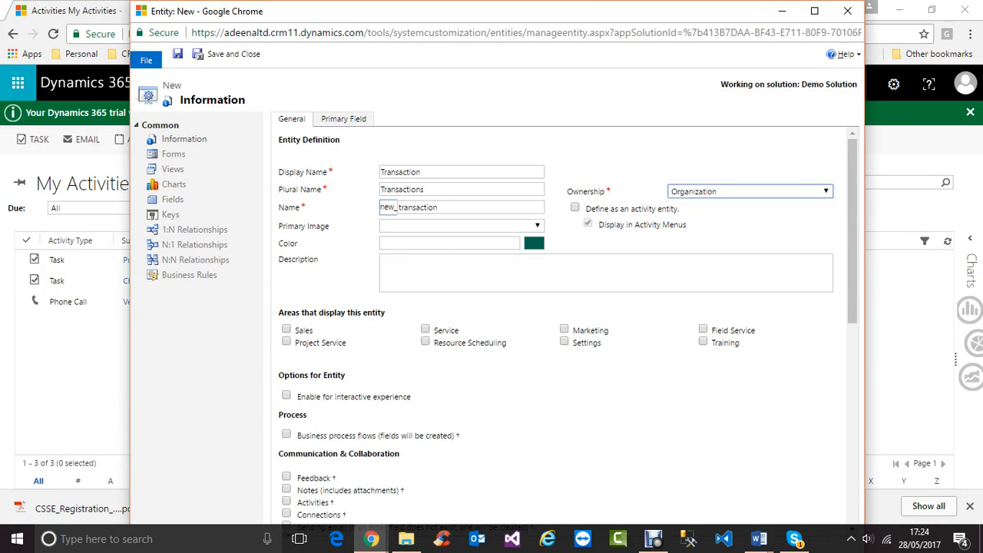
click(575, 207)
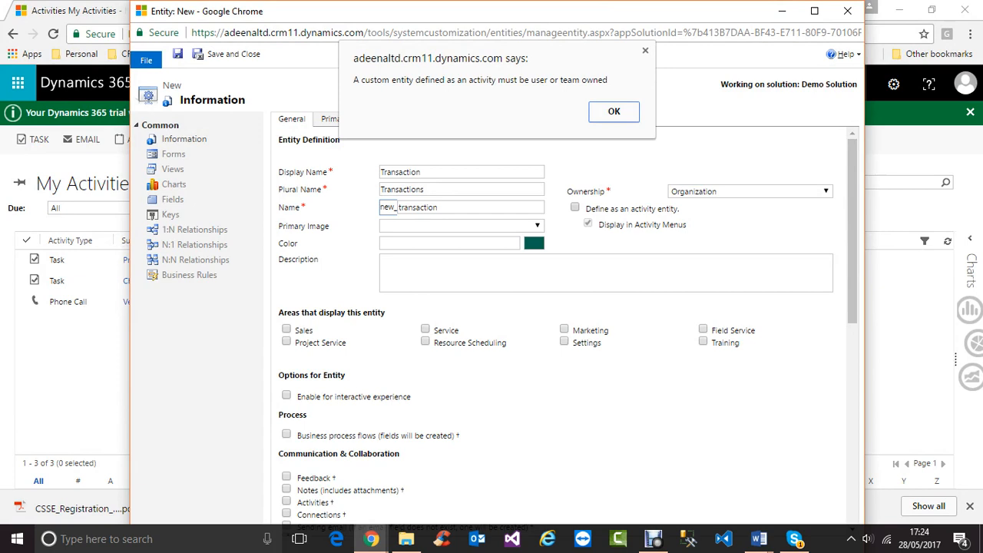
key(Return)
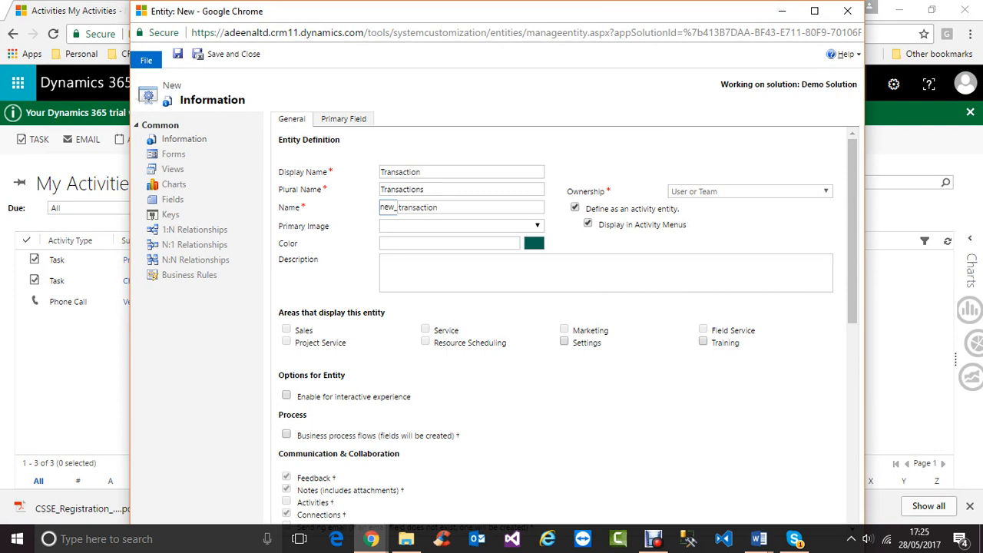
Clear the activity entity option and set the Transaction entity to display in the Sales and Service areas.
click(575, 207)
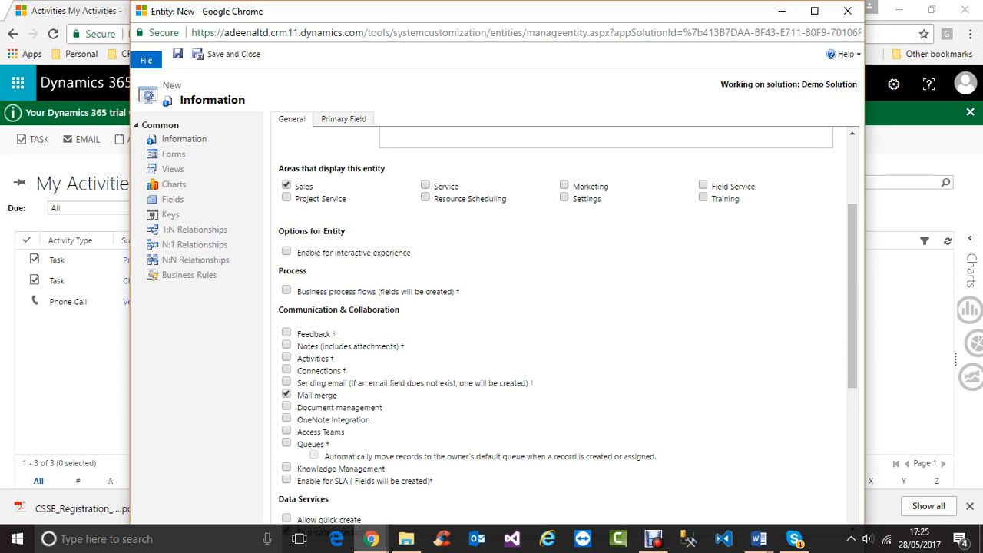
click(425, 185)
scroll(564, 323, up, 2)
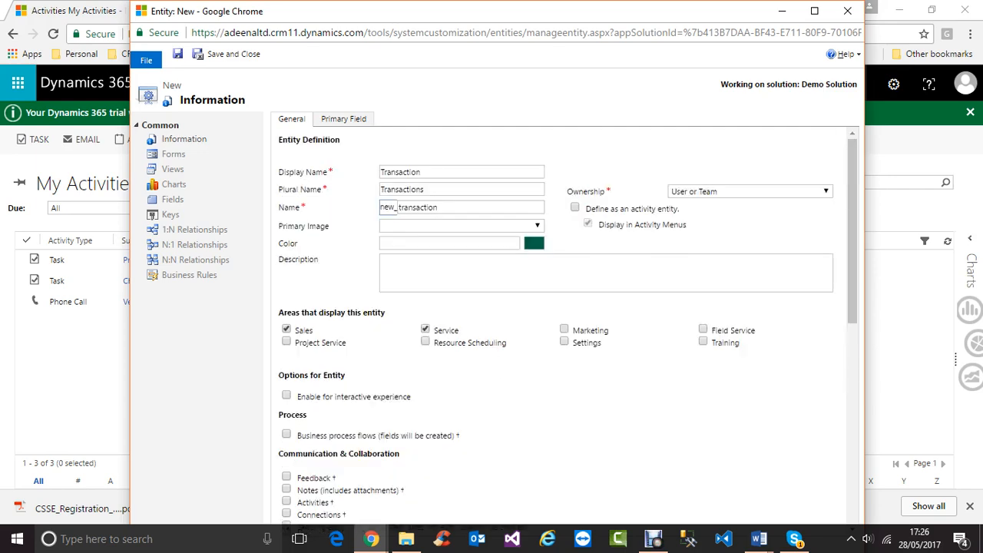
Open the Audio Equipment opportunity from the Sales area, examine its business process flow, and return to the new entity.
mouse_move(371, 539)
click(77, 465)
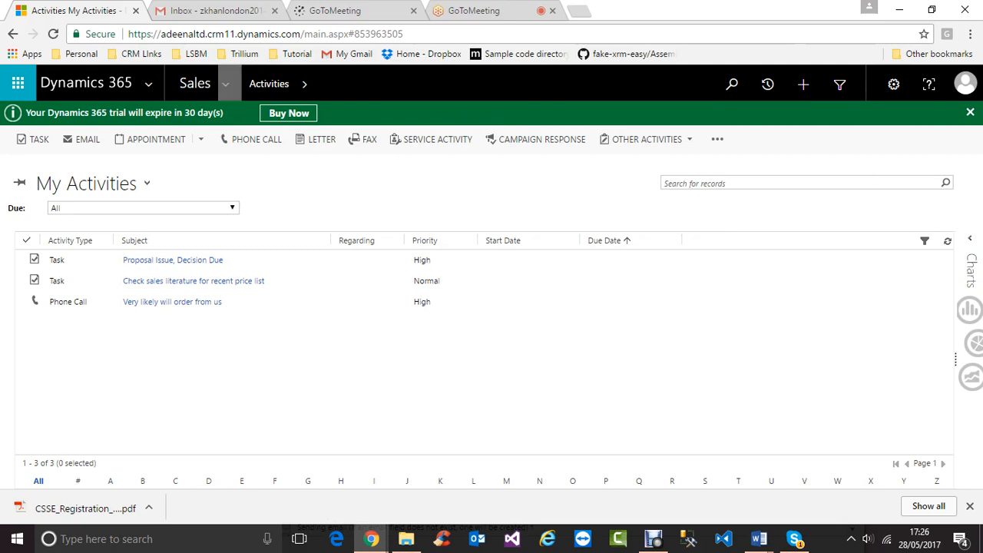
click(225, 83)
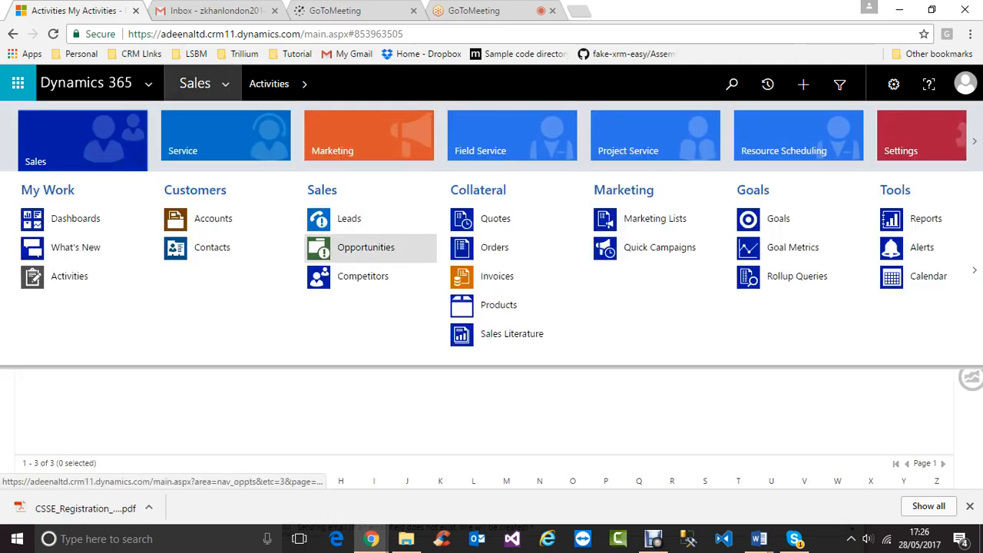
click(365, 247)
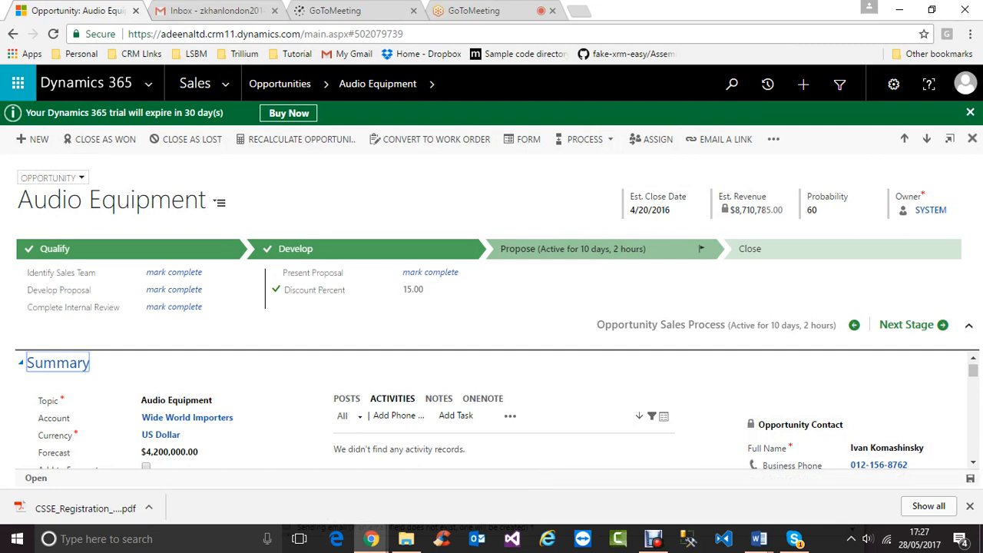
mouse_move(371, 538)
click(504, 470)
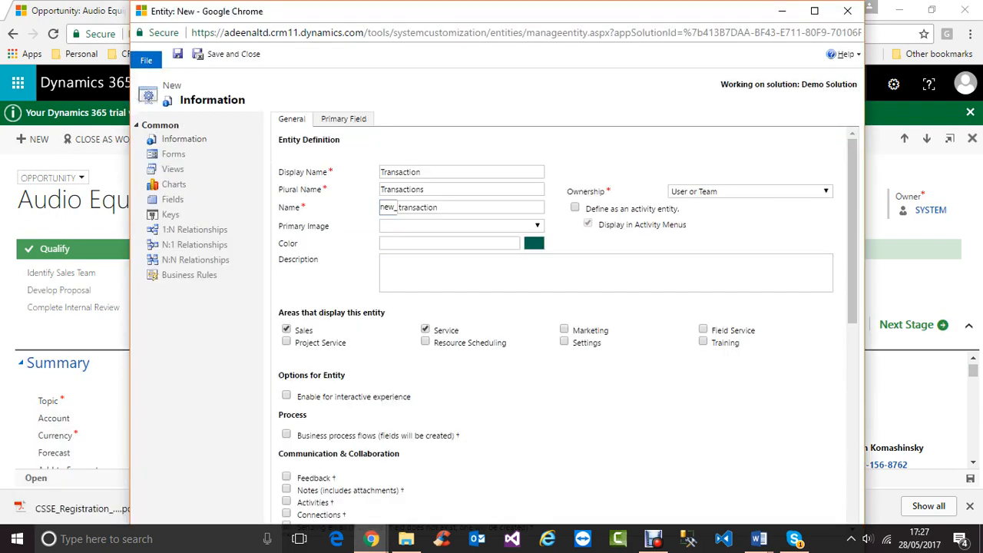
Enable business process flows for the Transaction entity.
scroll(560, 323, down, 2)
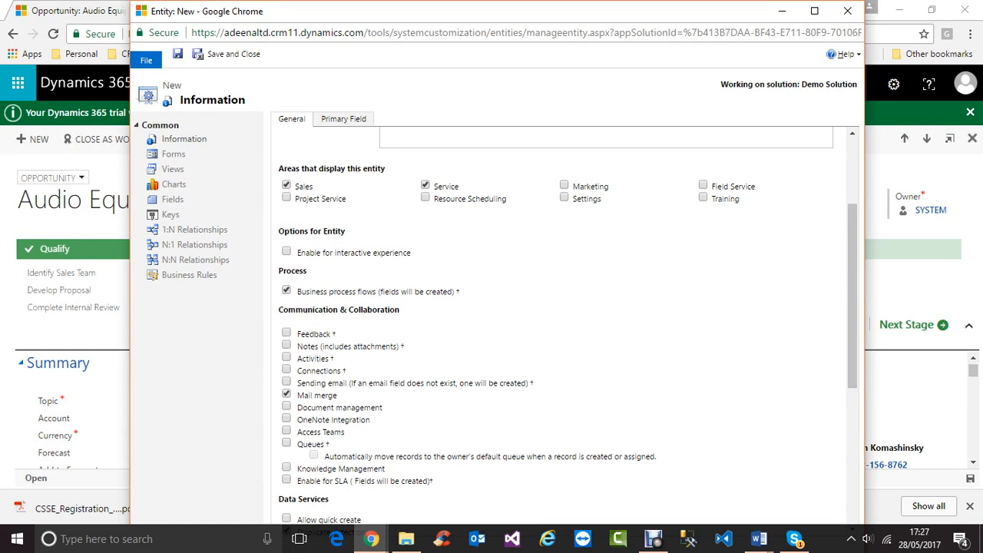
scroll(565, 322, down, 1)
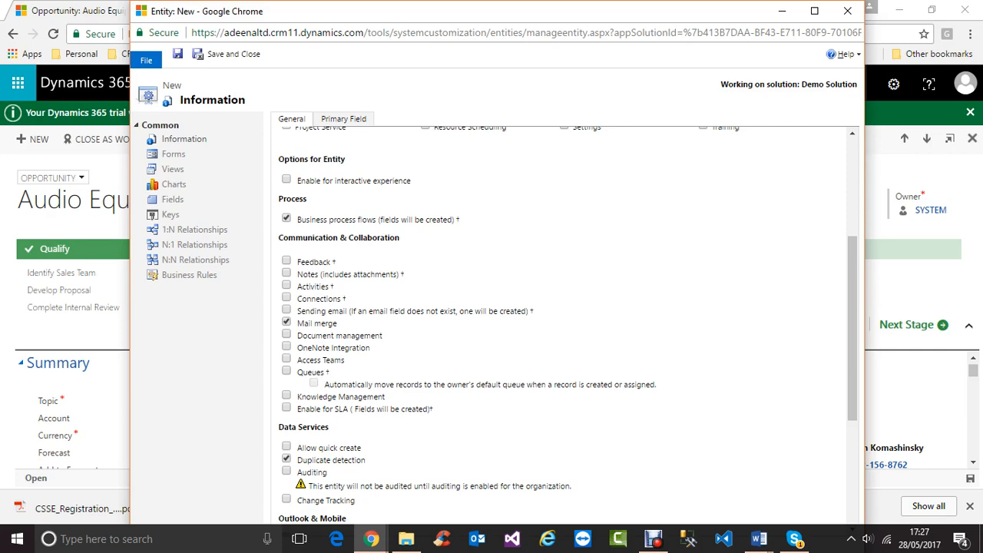
scroll(564, 324, up, 3)
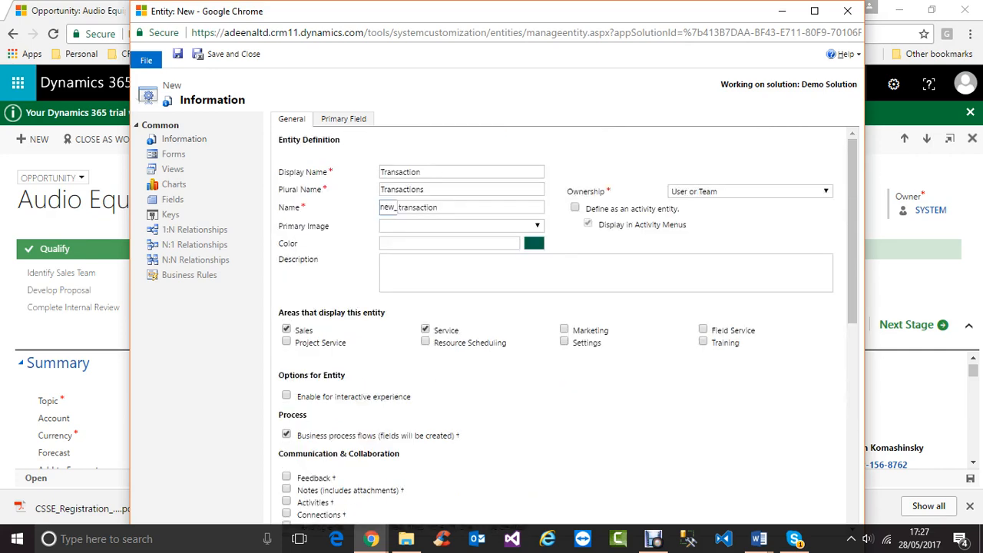
Enable Notes (includes attachments), Activities and Knowledge Management for the Transaction entity.
scroll(564, 323, down, 4)
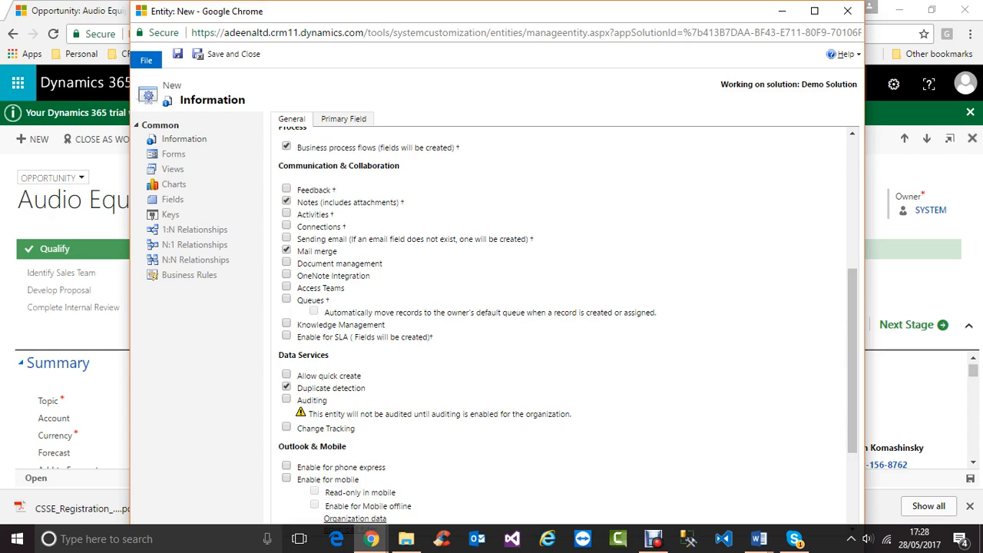
click(286, 323)
click(286, 213)
scroll(564, 323, down, 2)
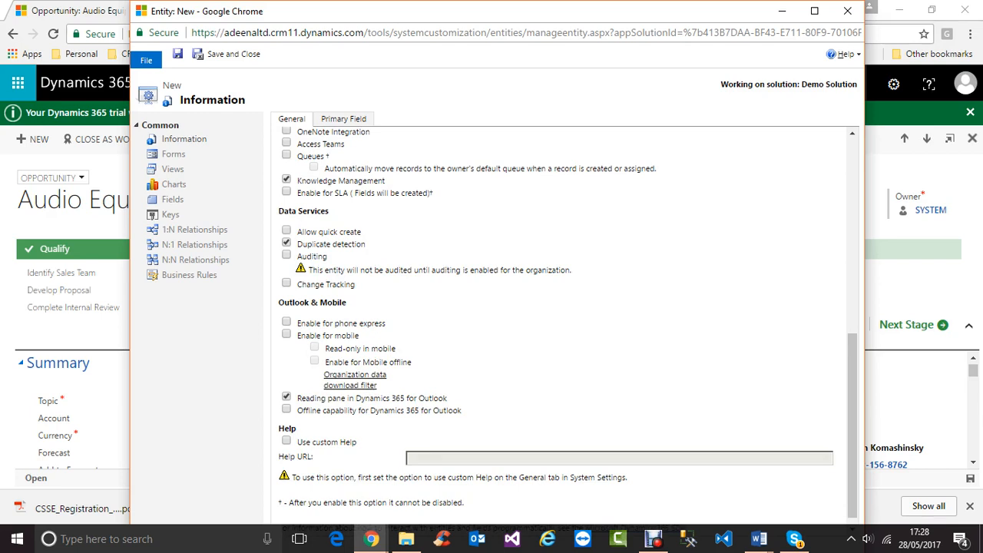
Open a quick create form for a Lead from the opportunity window, examine it, close it and return to the new entity.
click(370, 539)
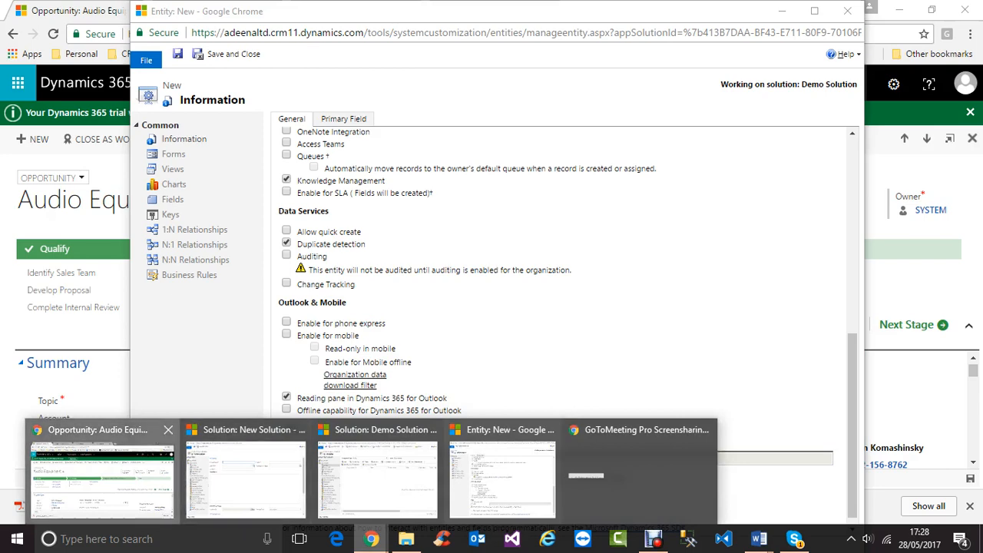
click(102, 471)
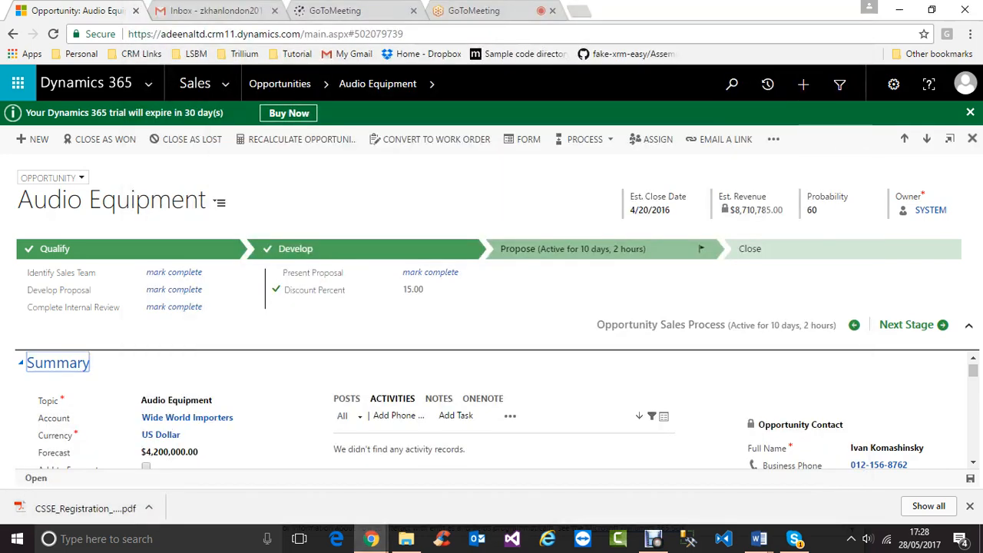
click(802, 84)
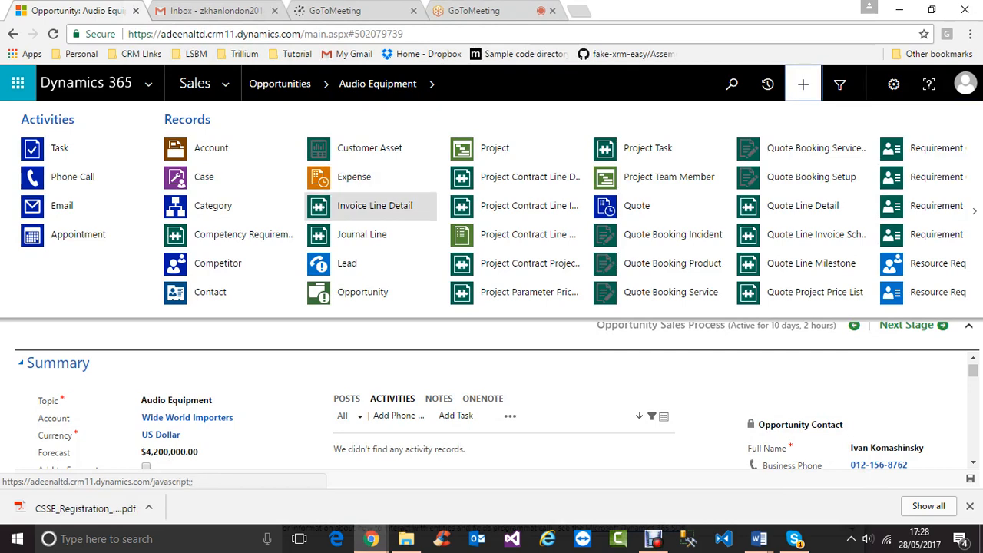
click(346, 263)
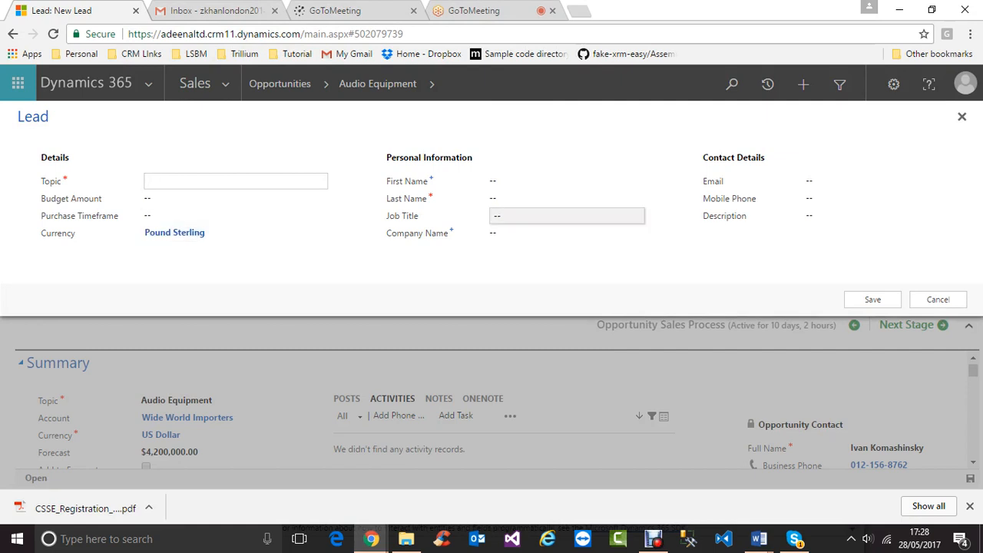
click(961, 117)
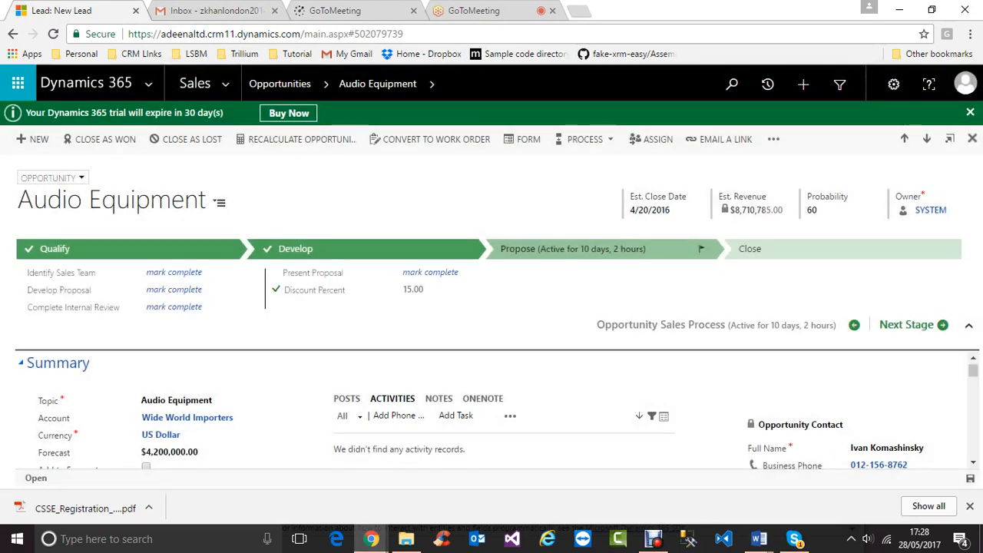
mouse_move(371, 538)
click(511, 473)
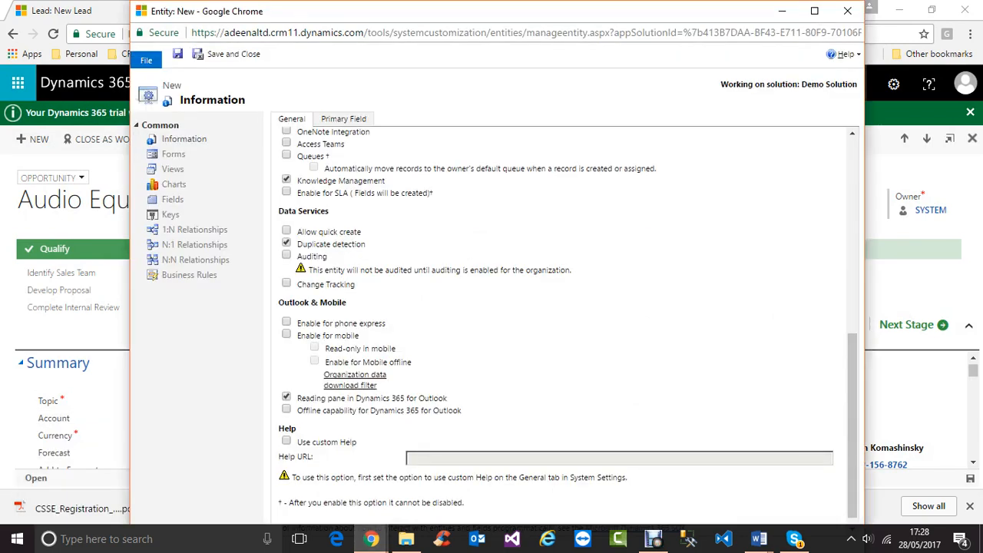
Allow quick create for the Transaction entity and review its definition and options.
click(286, 230)
scroll(564, 326, up, 6)
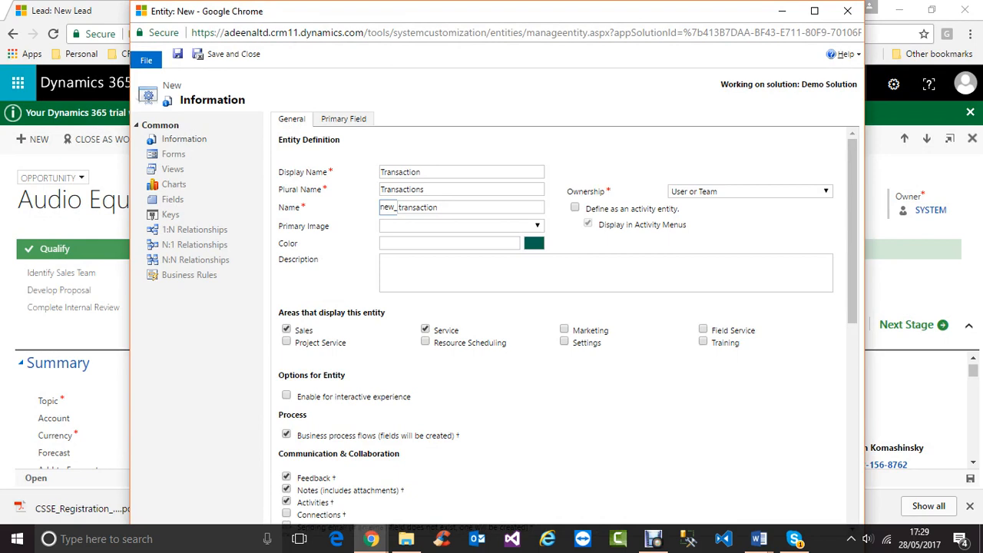
scroll(565, 327, down, 5)
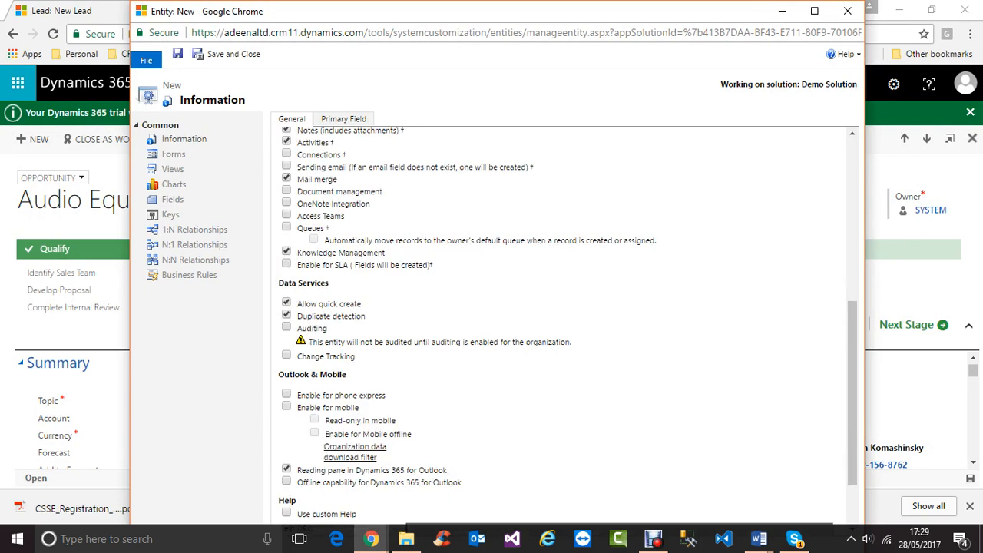
scroll(564, 326, up, 5)
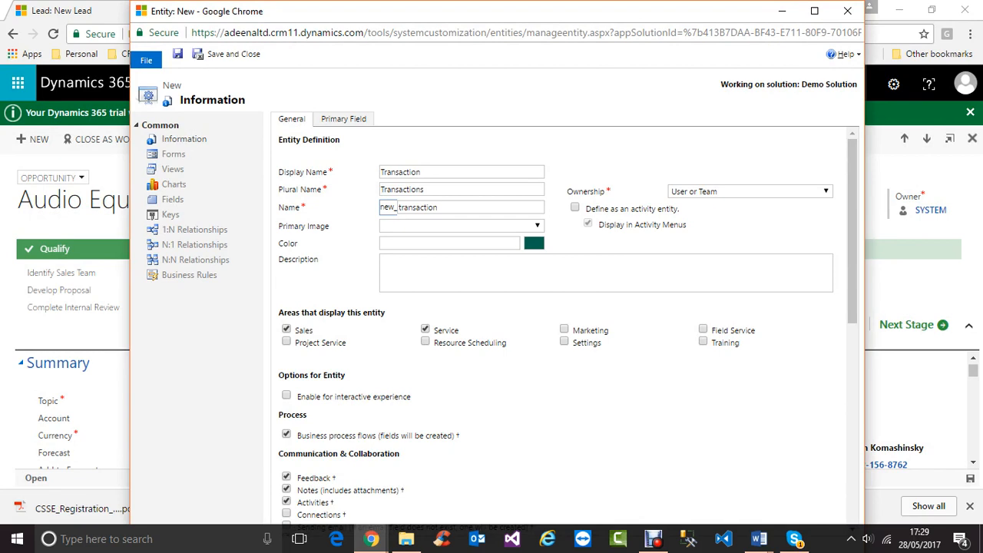
scroll(564, 323, down, 5)
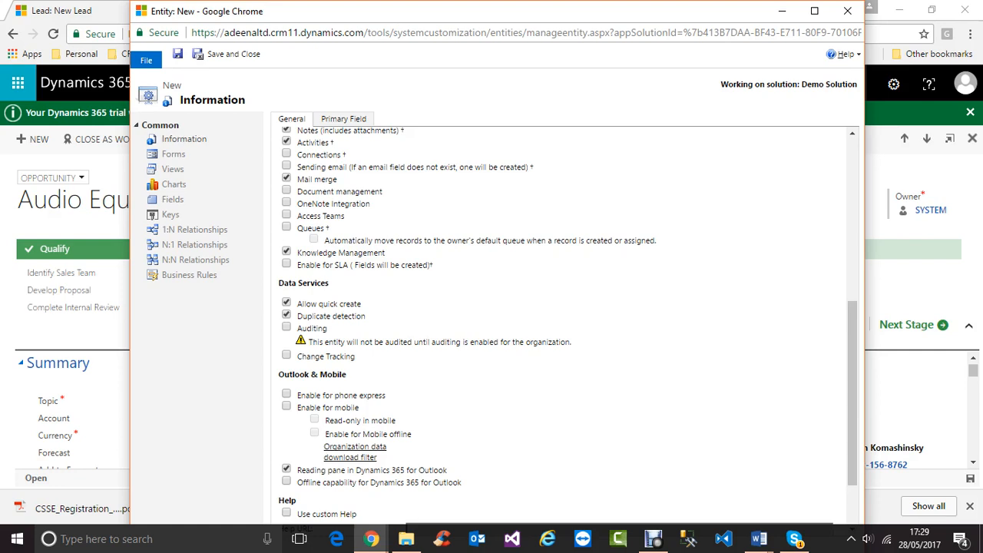
scroll(564, 322, up, 6)
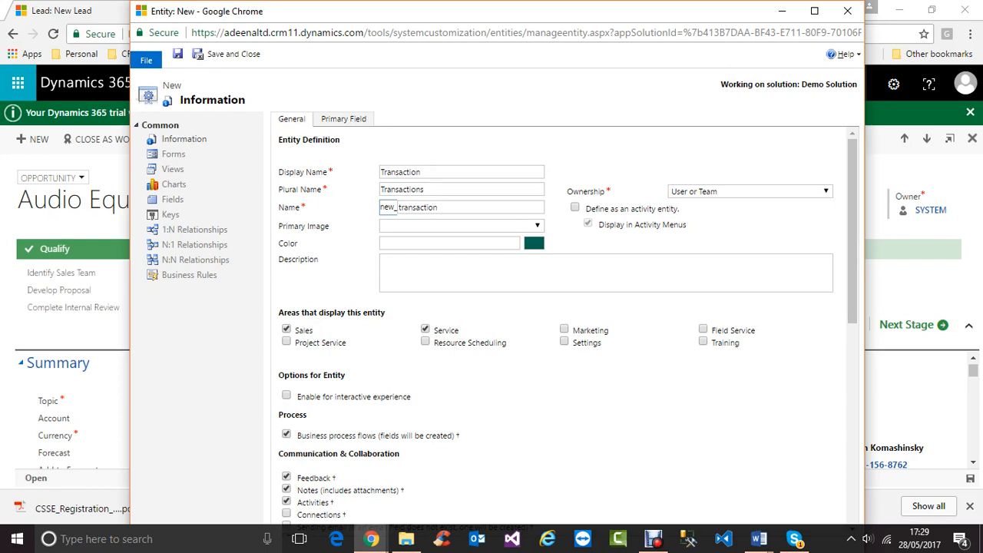
Clear Auditing and enable Change Tracking for the Transaction entity.
scroll(567, 330, down, 10)
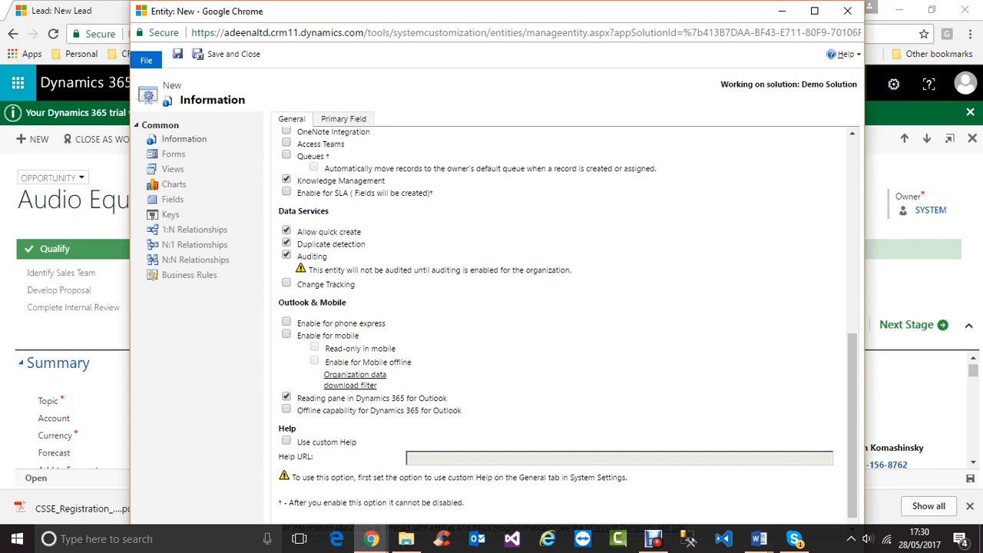
click(286, 255)
click(286, 284)
scroll(567, 337, down, 1)
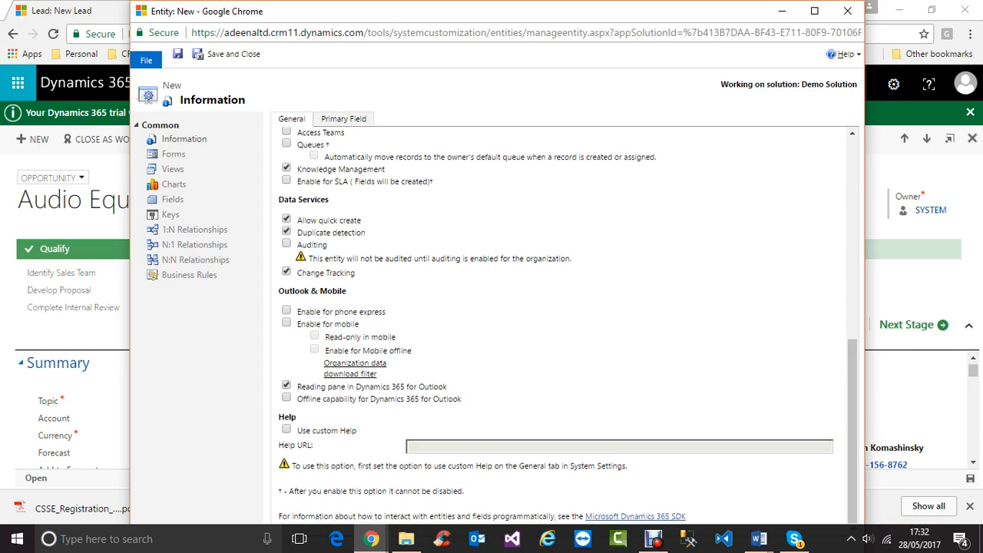
Save the new Transaction entity to create it and close its definition window.
scroll(564, 329, up, 5)
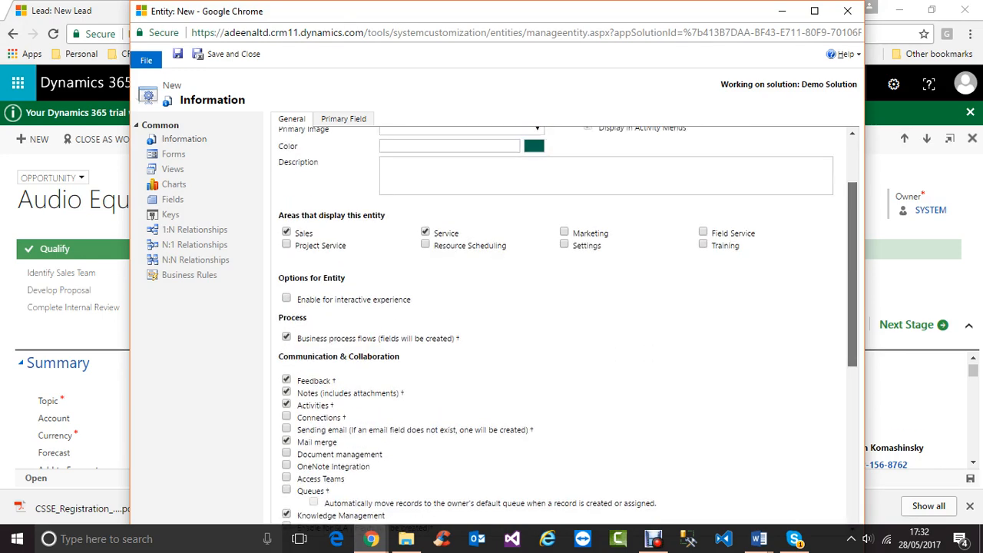
scroll(565, 329, up, 2)
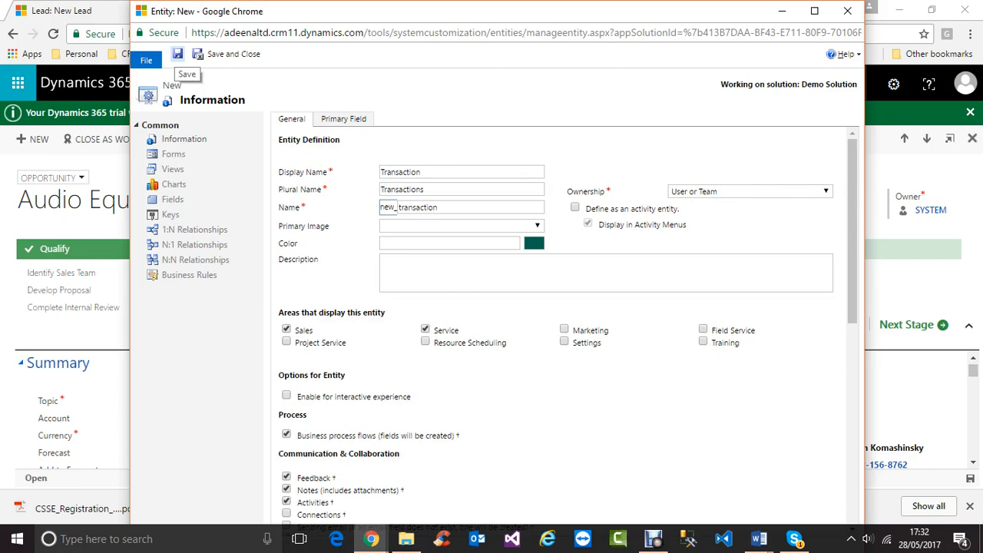
click(177, 53)
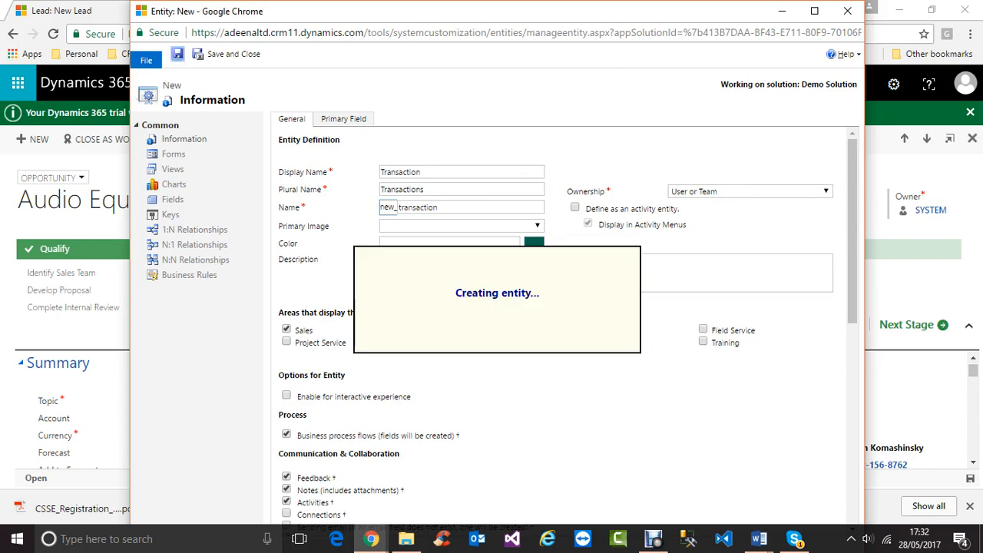
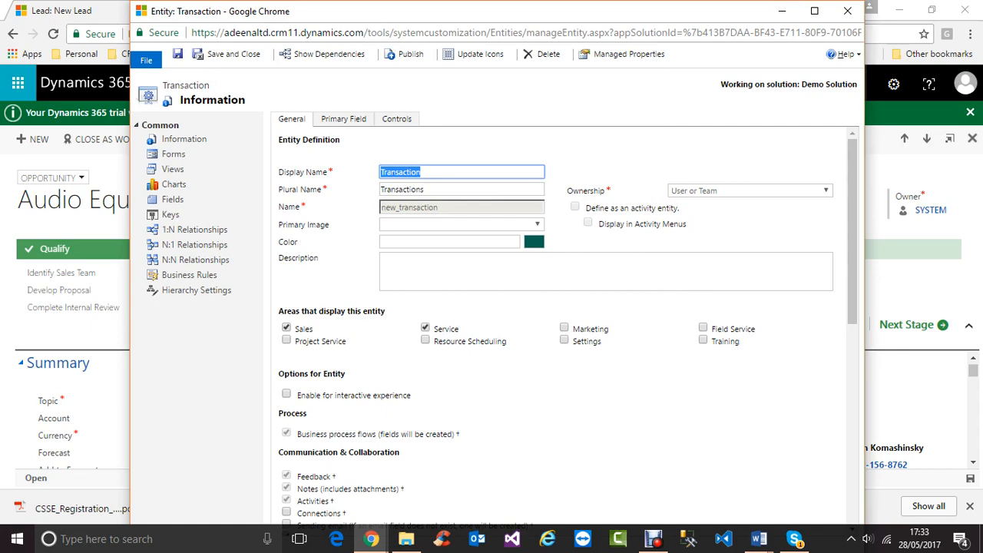
click(226, 54)
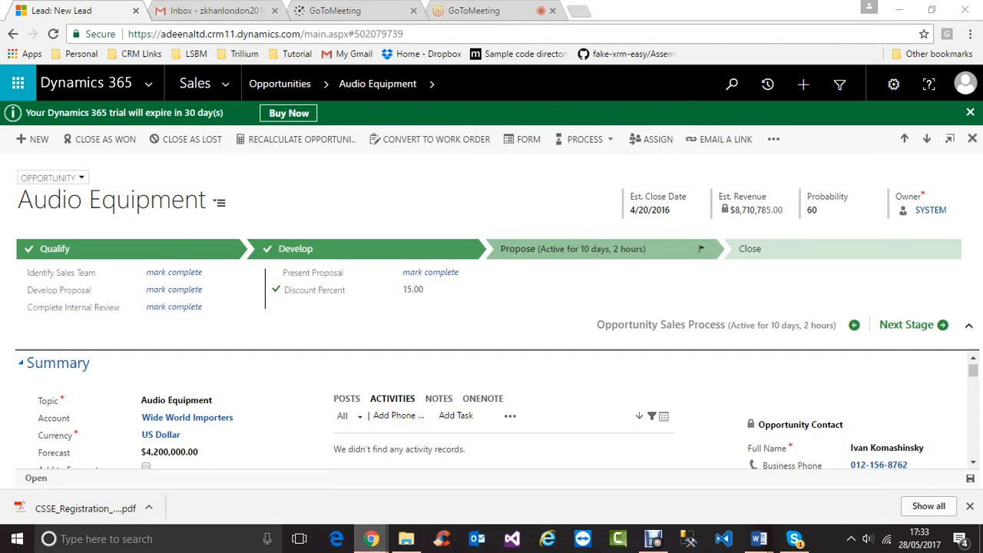
Publish the Transaction entity from the Demo Solution and close the solution window.
mouse_move(371, 538)
click(436, 476)
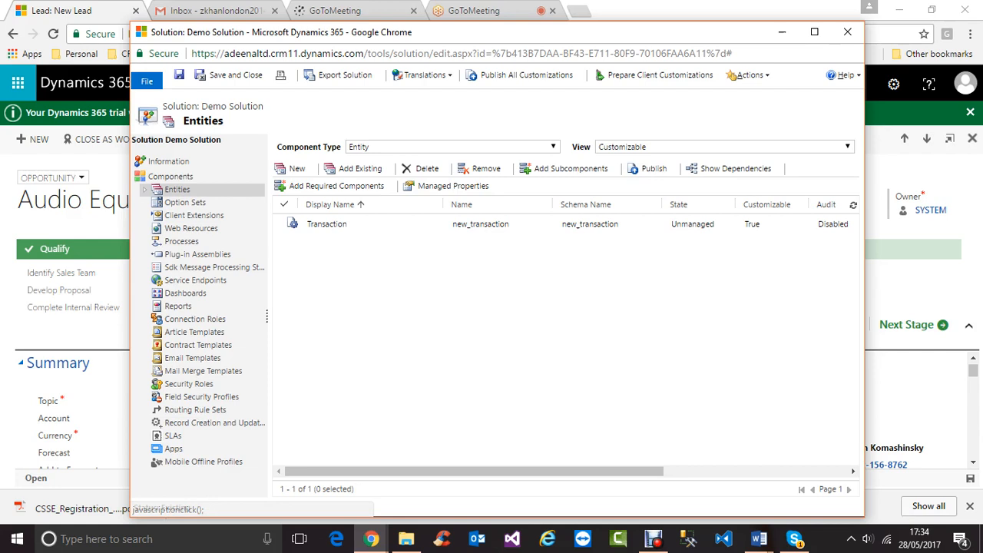
click(599, 224)
click(648, 169)
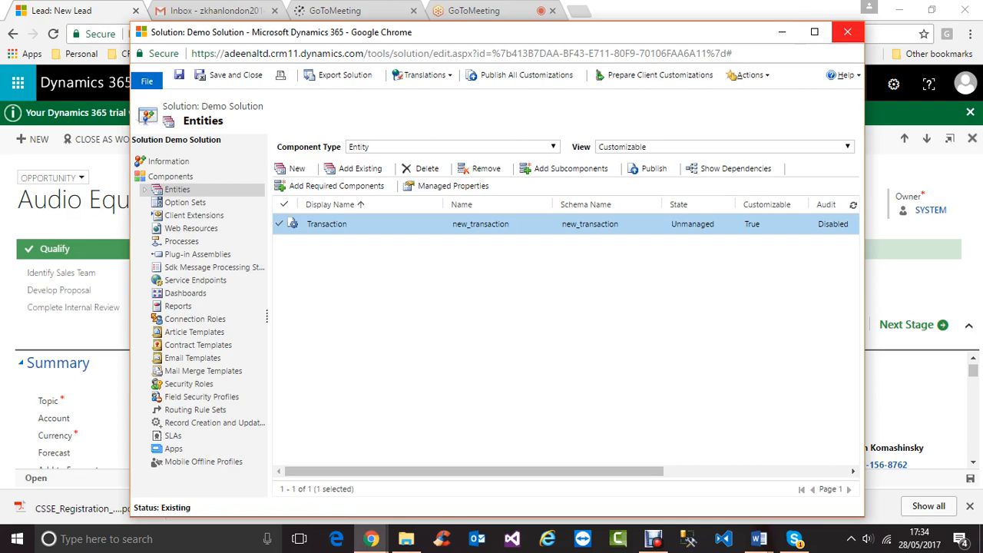
click(847, 31)
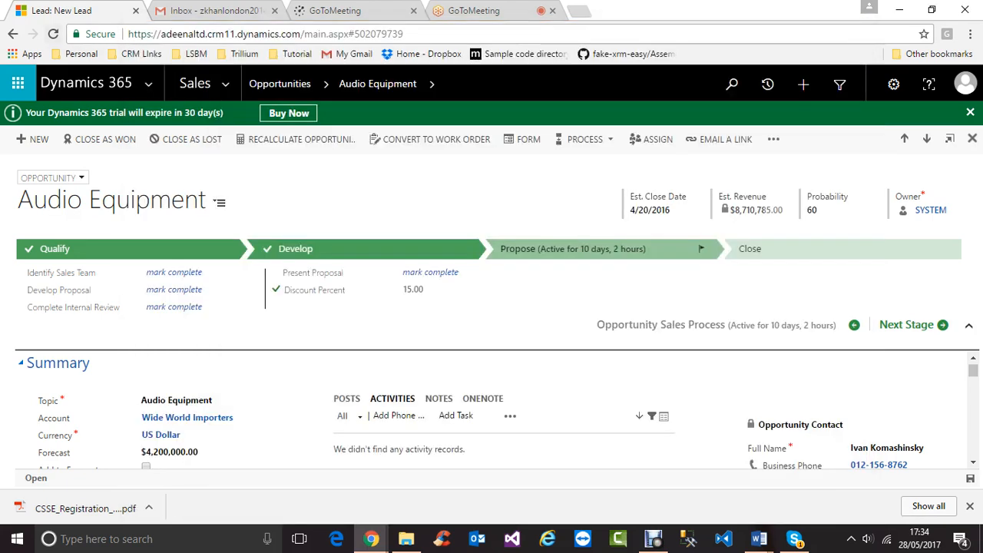
Reload the Audio Equipment opportunity page and look for the Transactions entity in the Sales area's navigation.
click(53, 33)
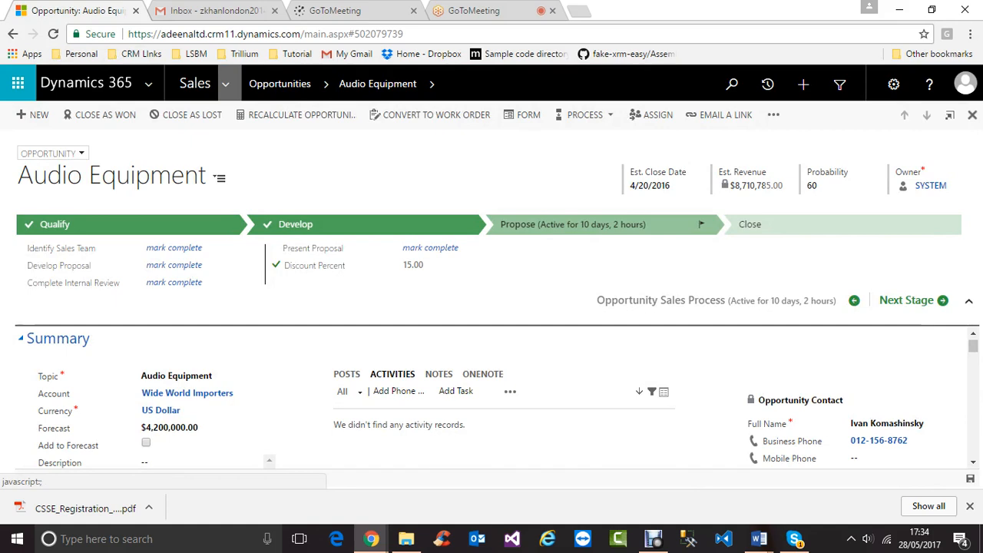
click(225, 84)
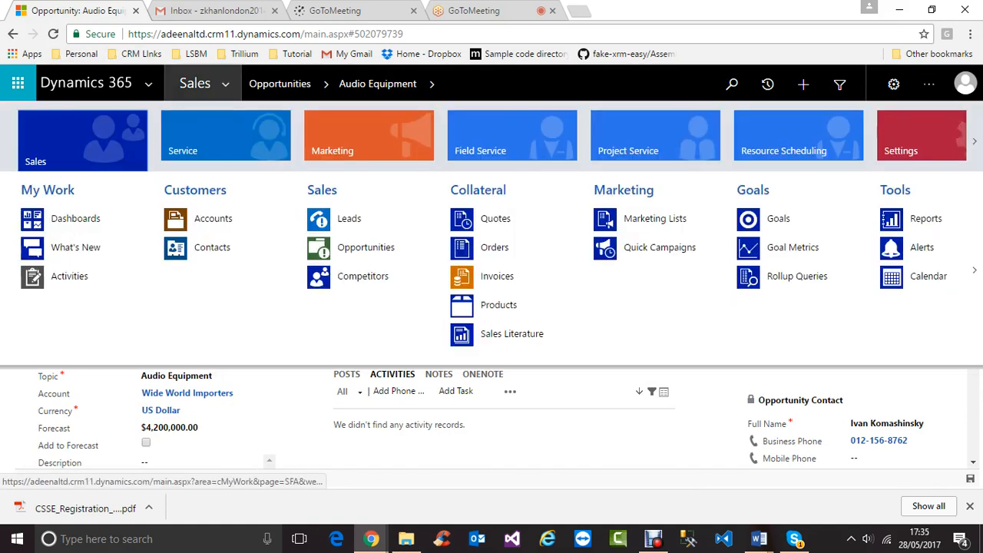
click(922, 276)
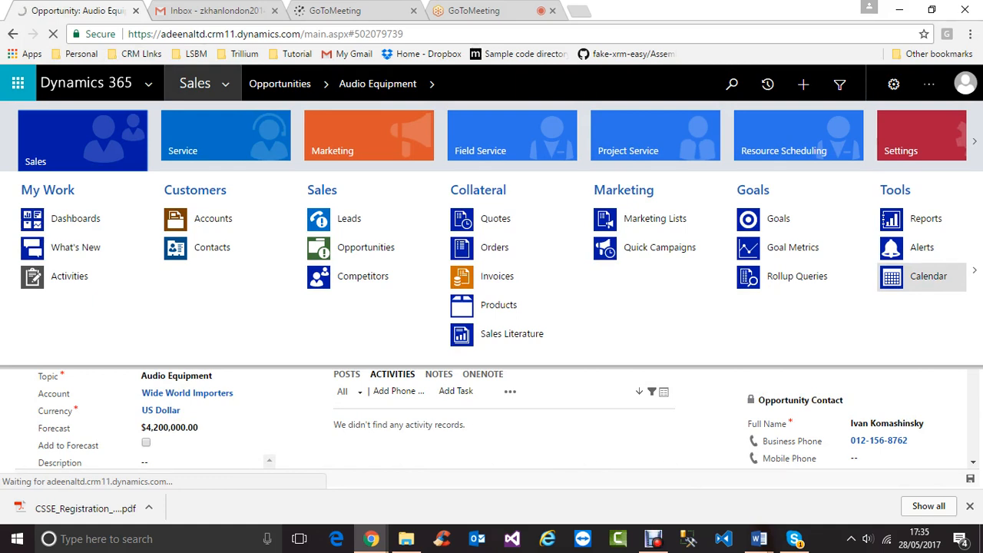
click(974, 271)
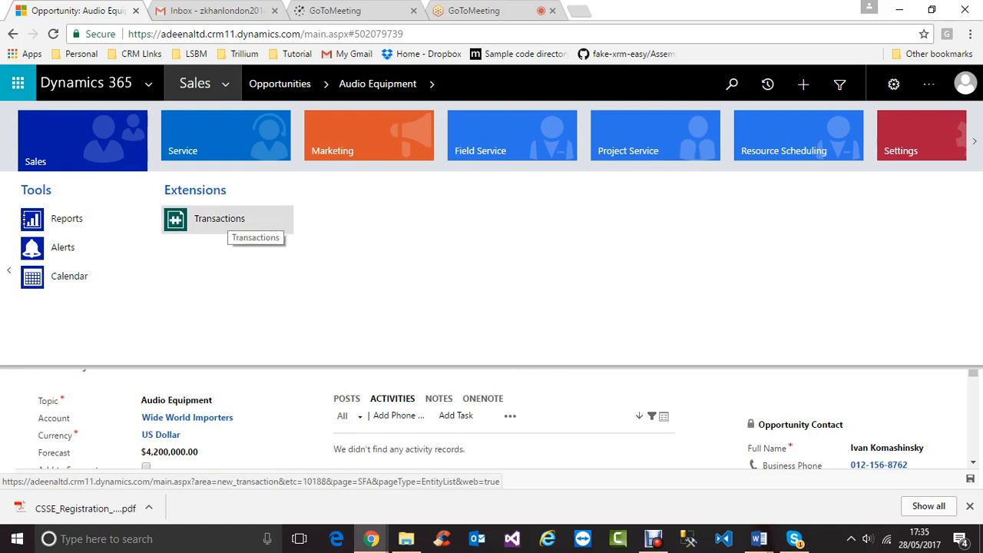
click(219, 219)
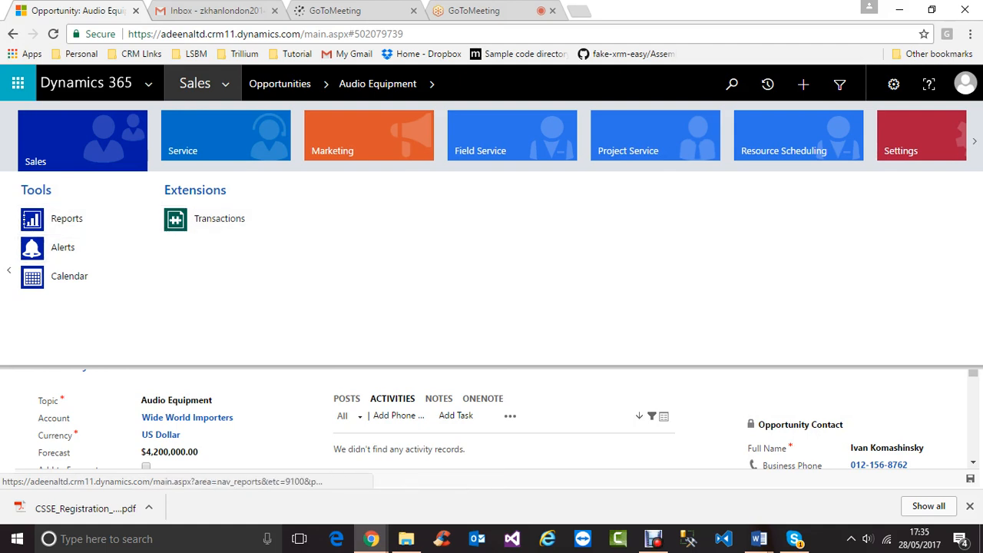
click(9, 271)
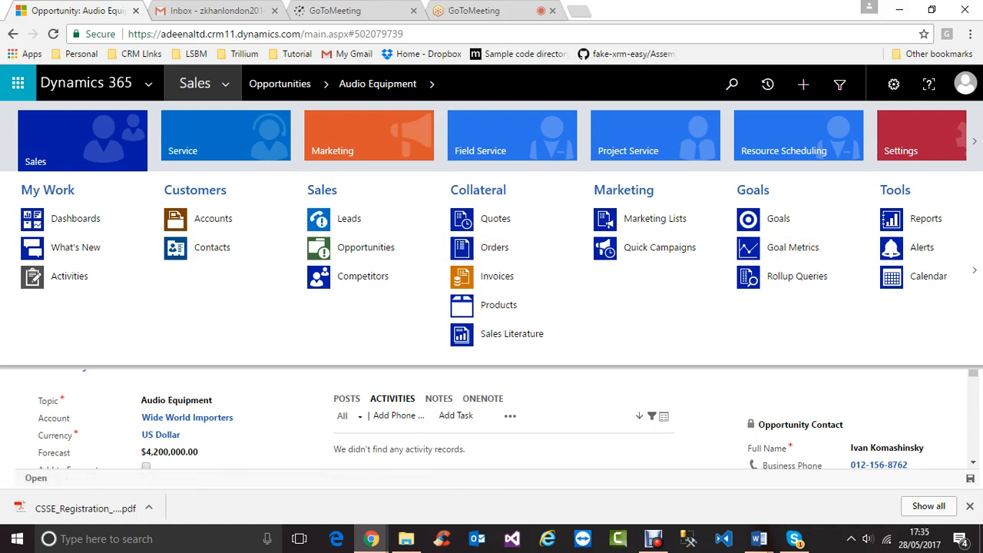
click(975, 271)
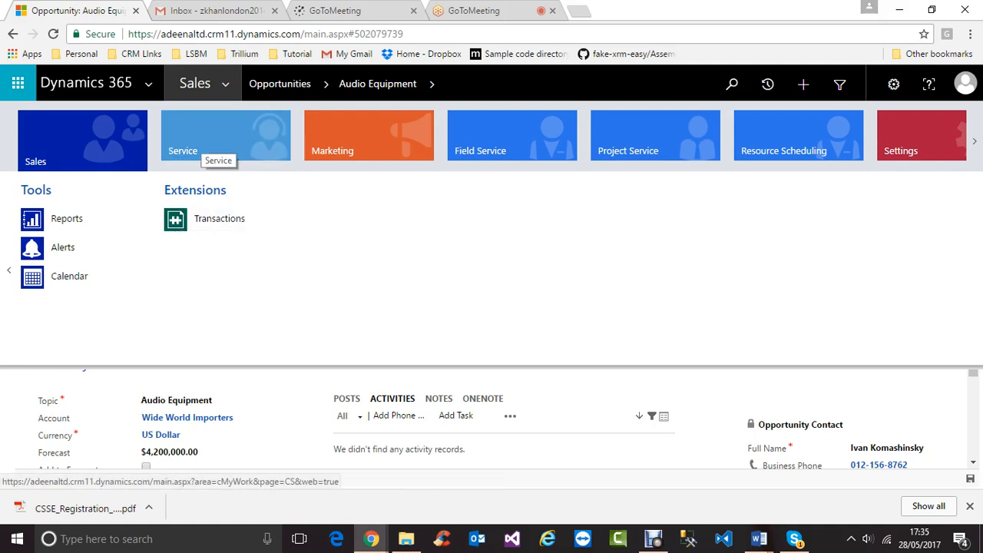
Check the Service, Marketing, Field Service, Project Service and Resource Scheduling areas for the Transactions entity and return to the Sales area's extensions.
click(214, 147)
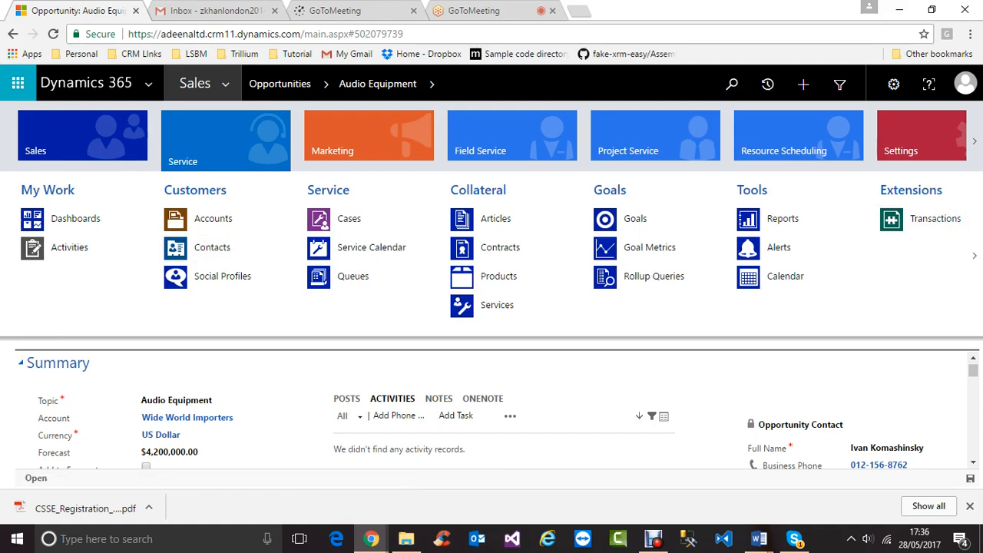
click(369, 138)
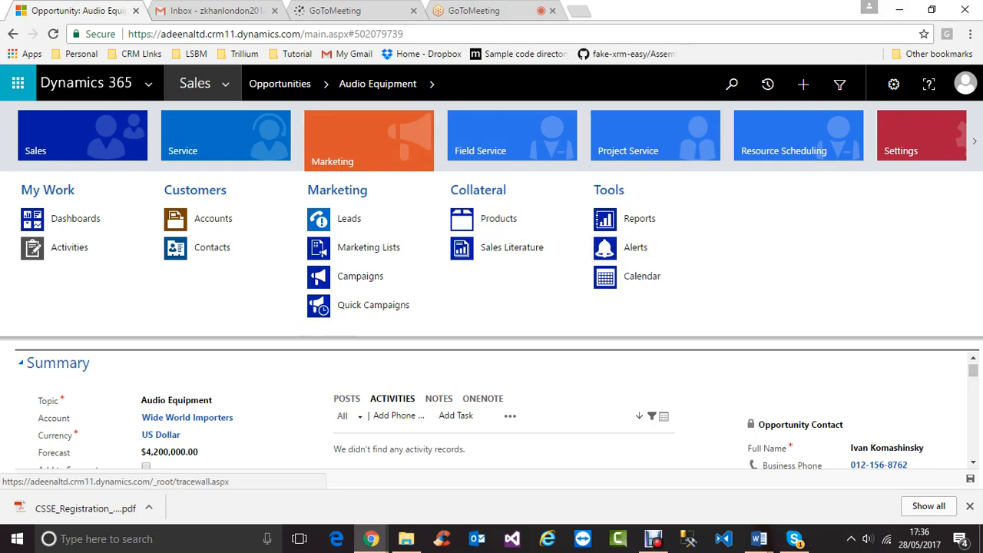
click(512, 138)
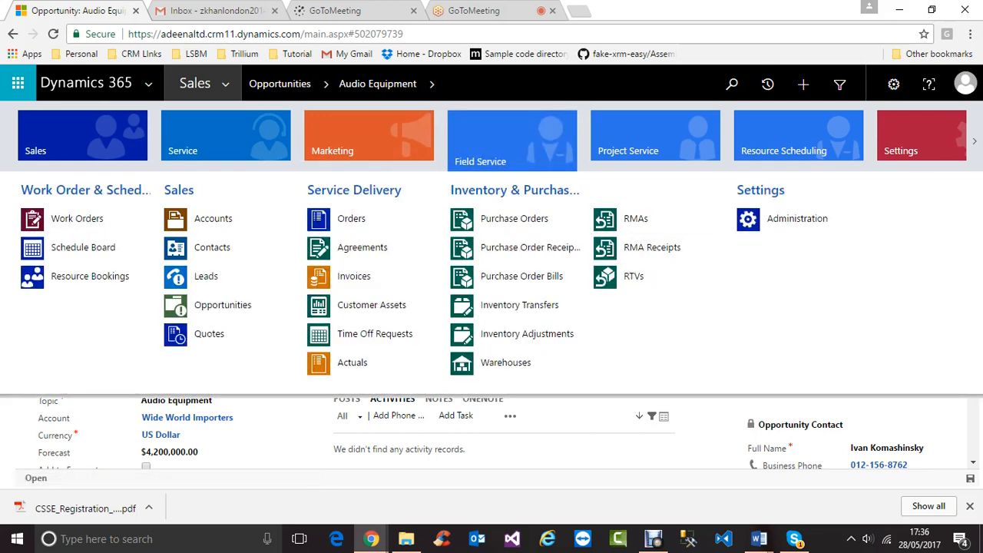
click(655, 138)
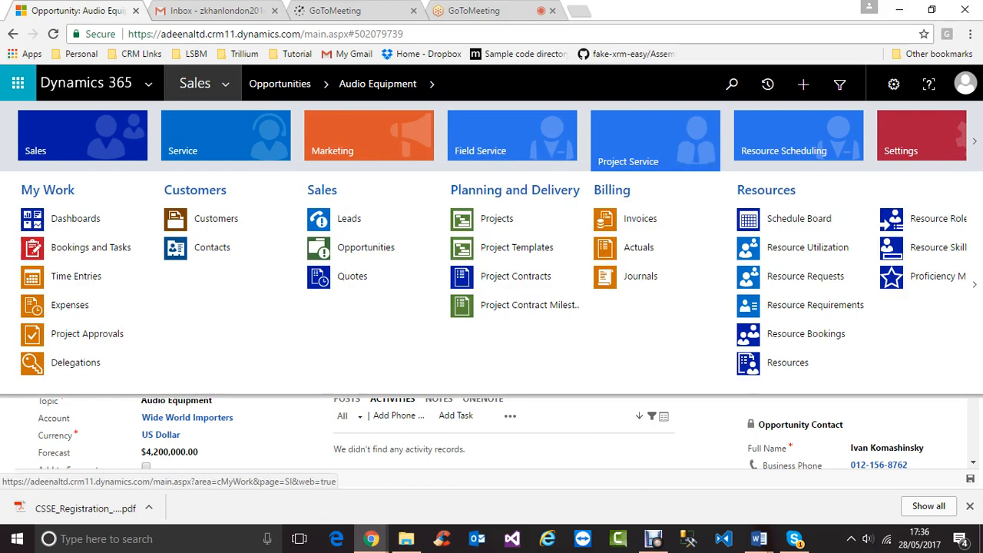
click(798, 138)
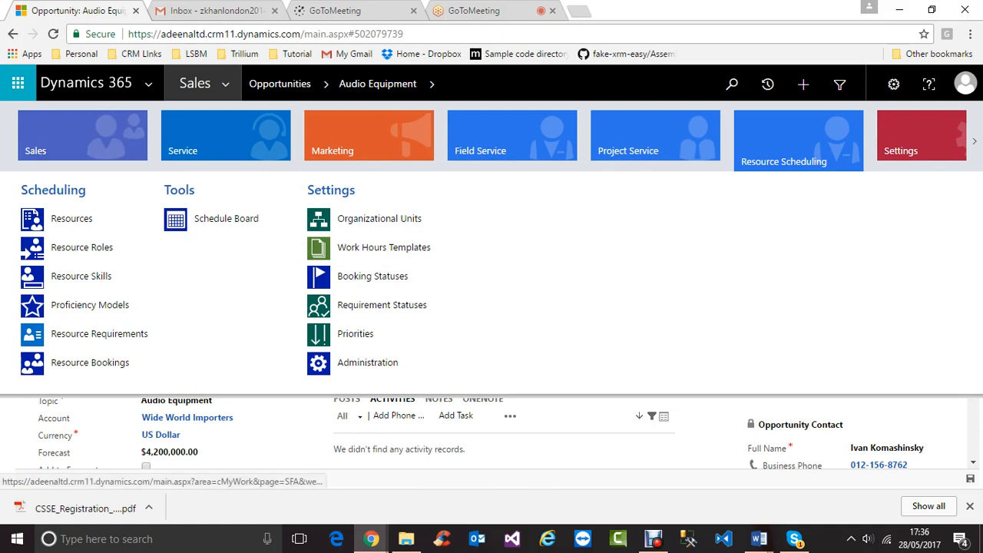
click(82, 138)
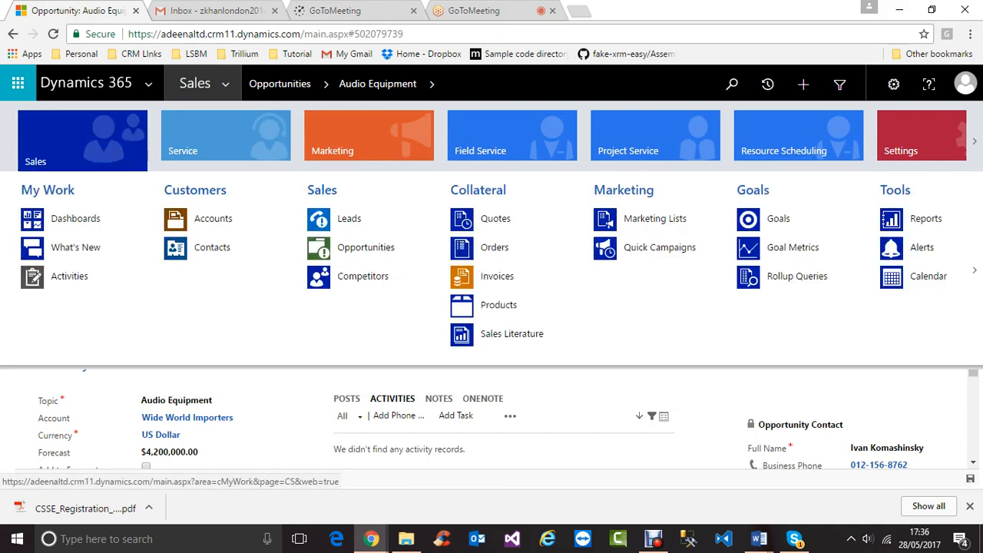
click(975, 271)
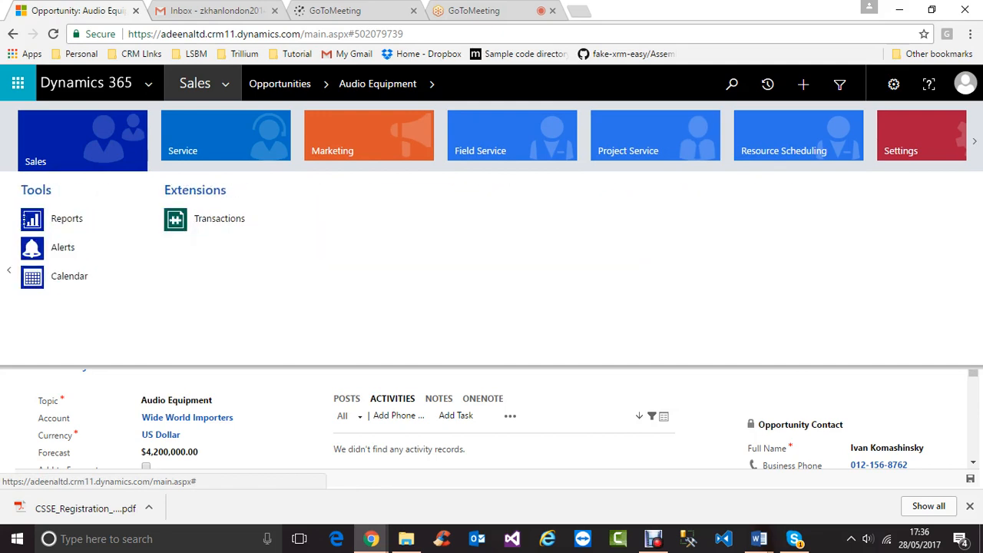
Open the Transactions list from the Service area's extensions and display its Active Transactions view.
click(225, 138)
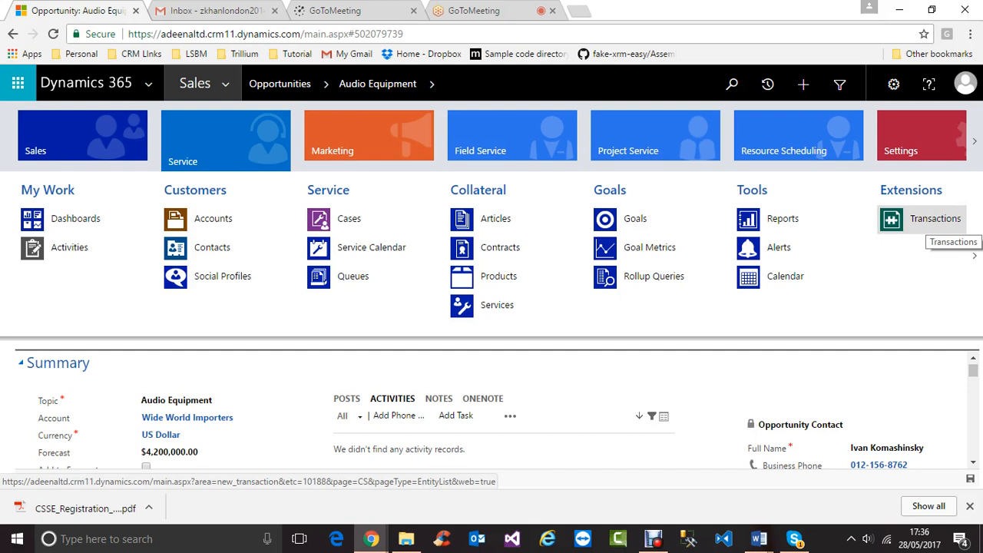
click(935, 222)
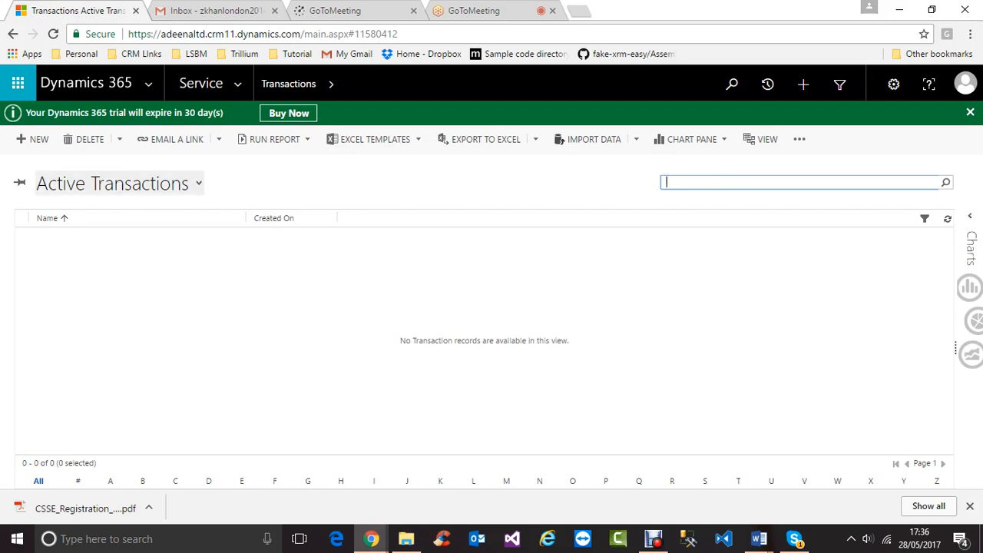
click(115, 183)
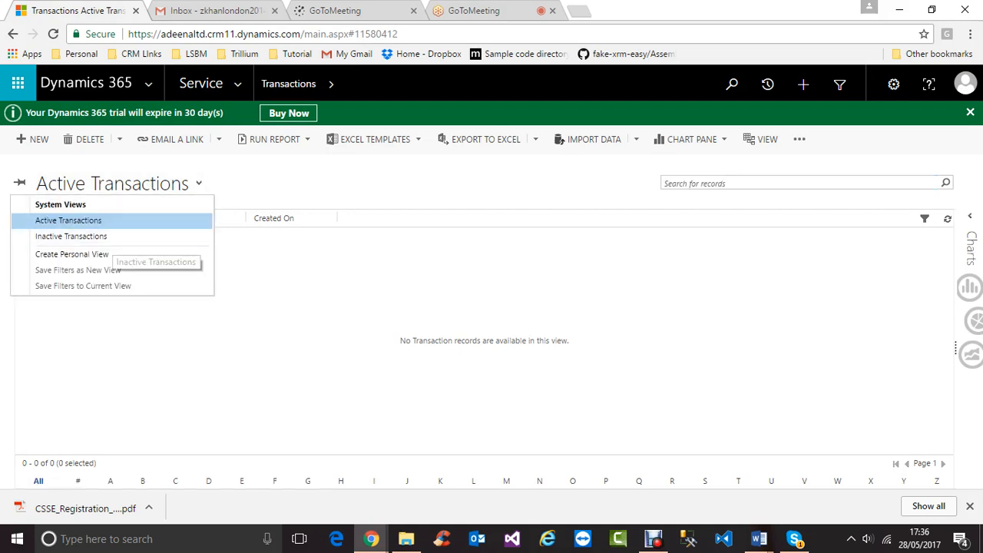
click(68, 220)
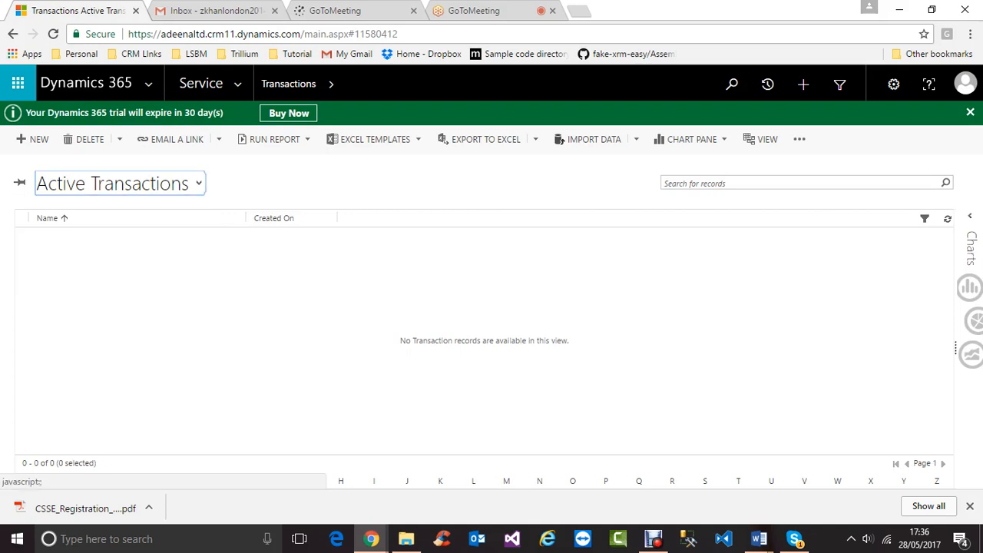
Start a new Transaction record to examine the default fields on its form.
click(32, 139)
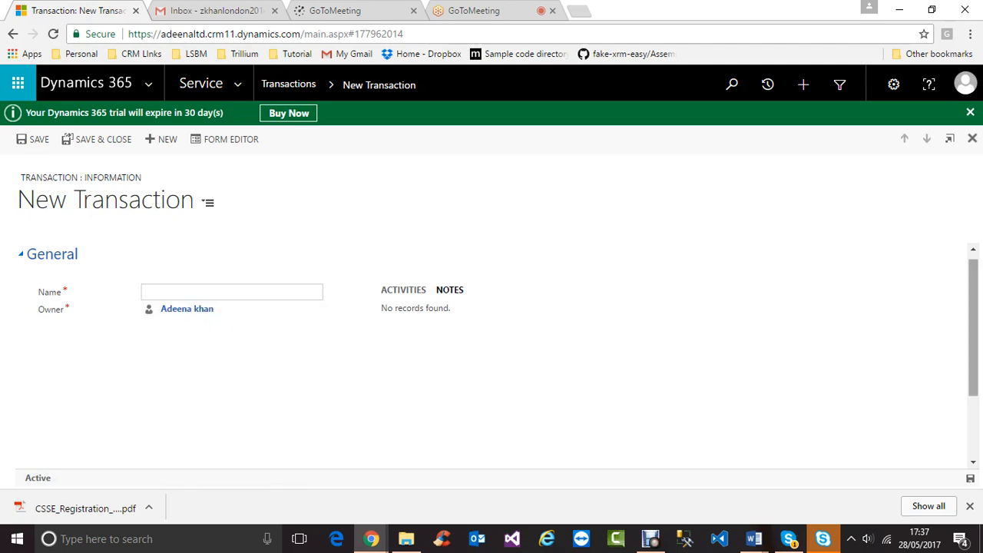
mouse_move(973, 328)
mouse_down()
mouse_move(973, 390)
mouse_move(972, 323)
mouse_up()
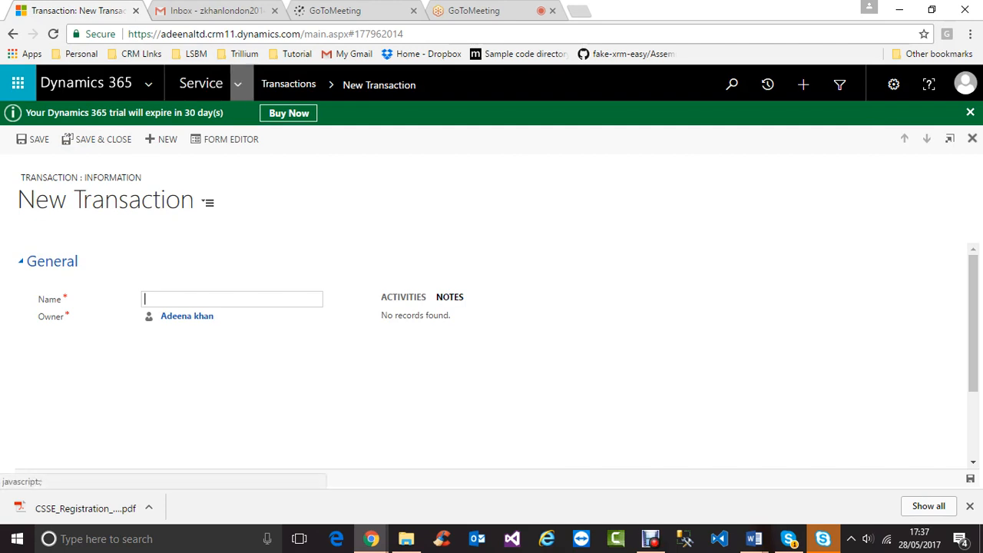
click(238, 84)
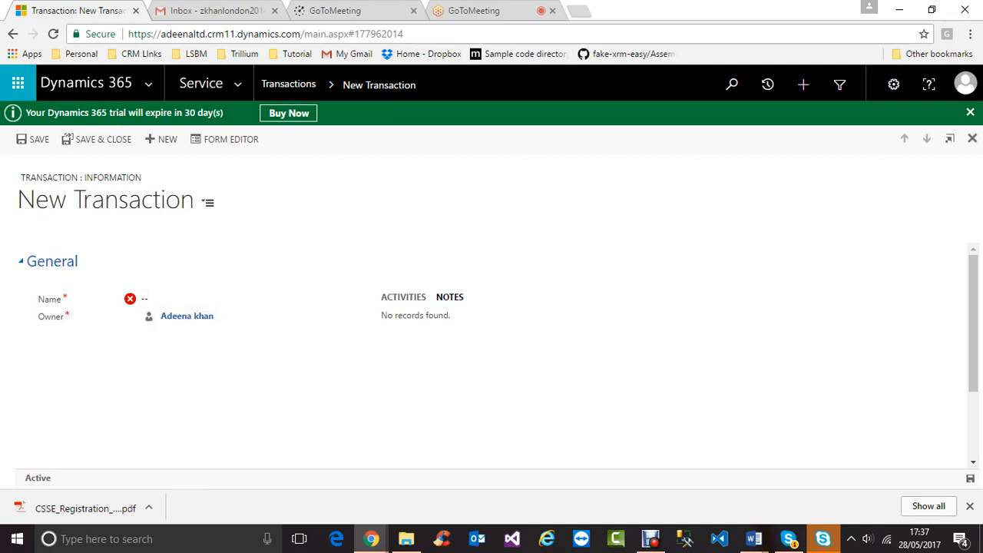
Open the Demo Solution from the Solutions list in Settings and select its Transaction entity.
mouse_move(371, 538)
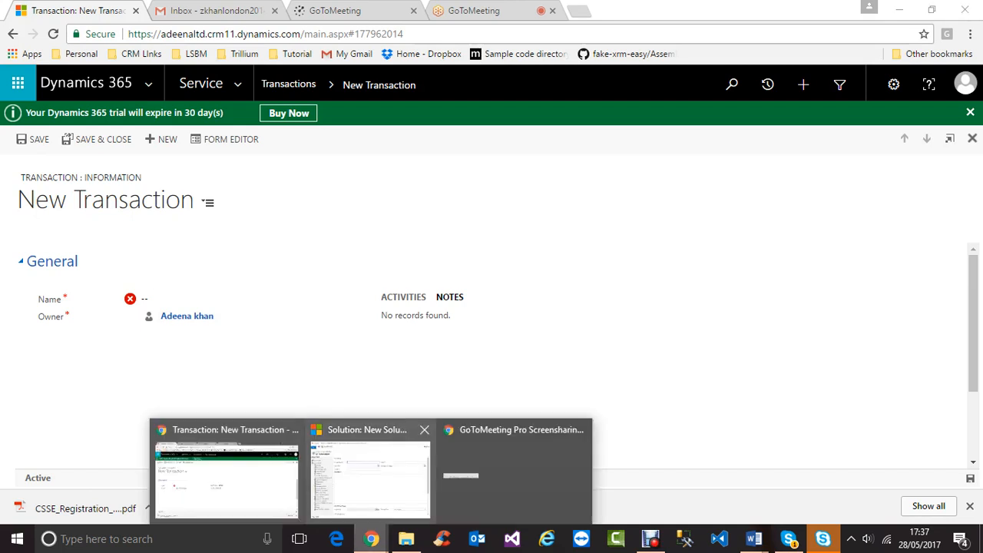
click(370, 467)
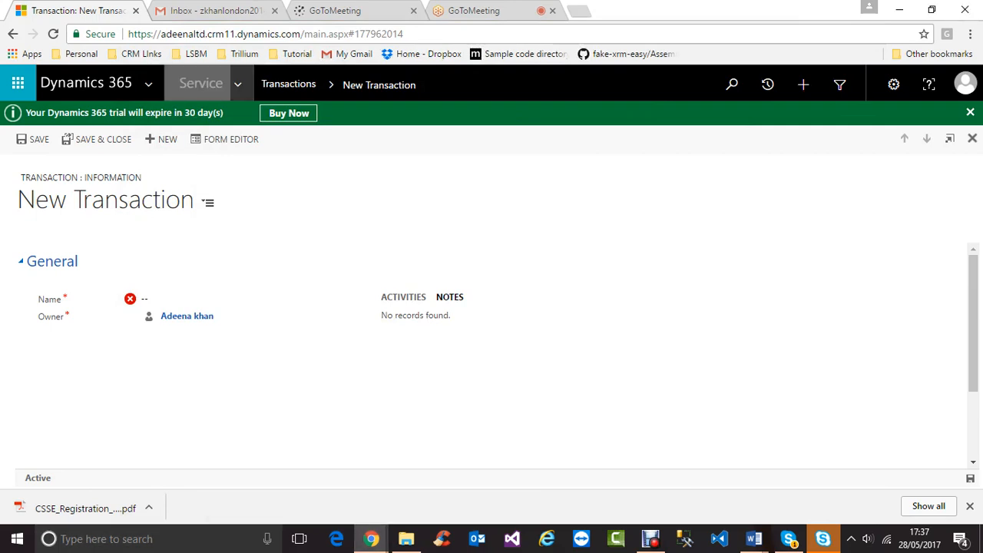
click(238, 83)
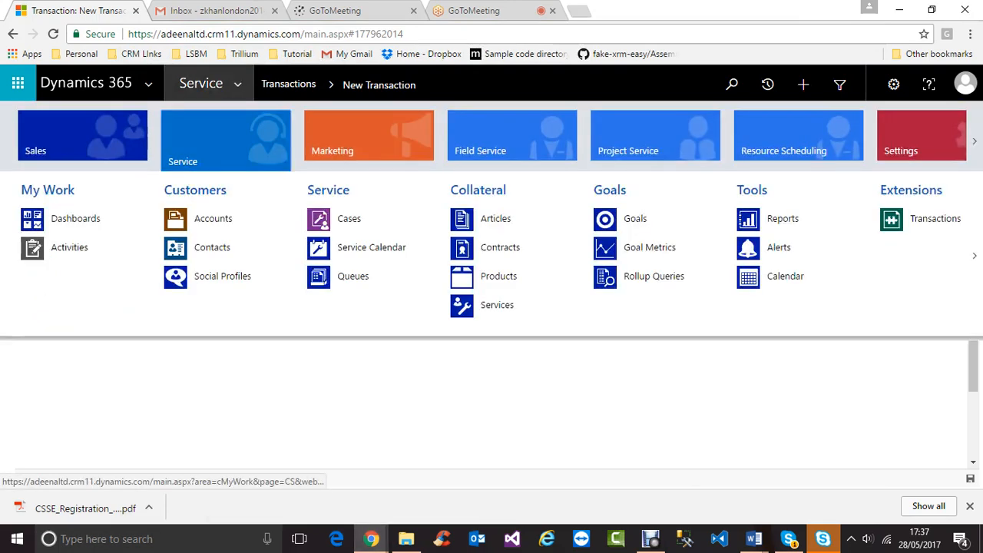
click(921, 136)
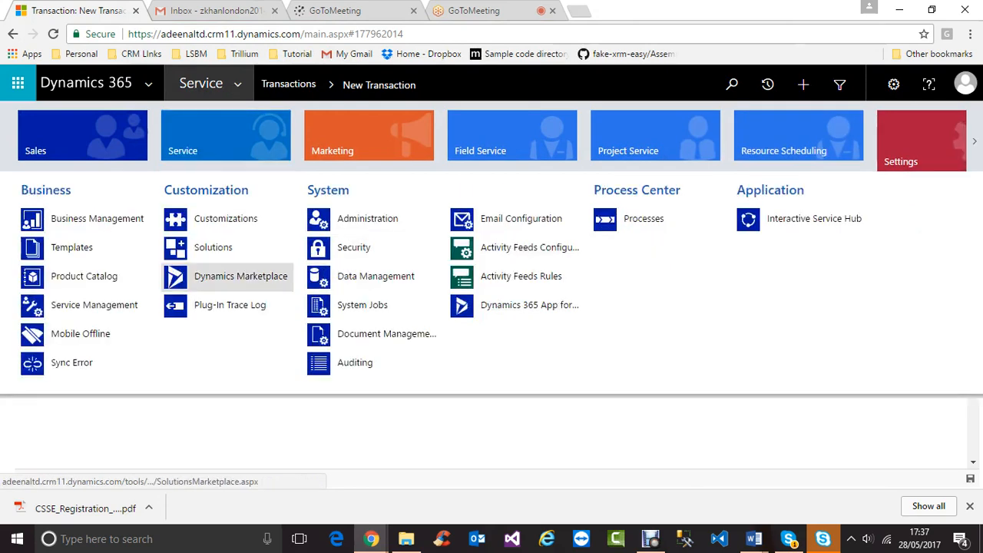
click(213, 246)
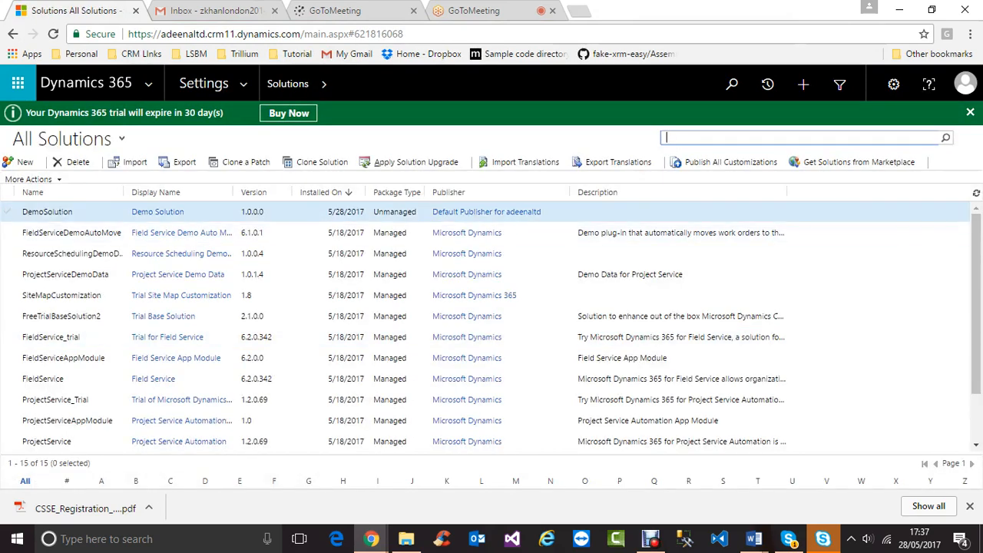
click(158, 212)
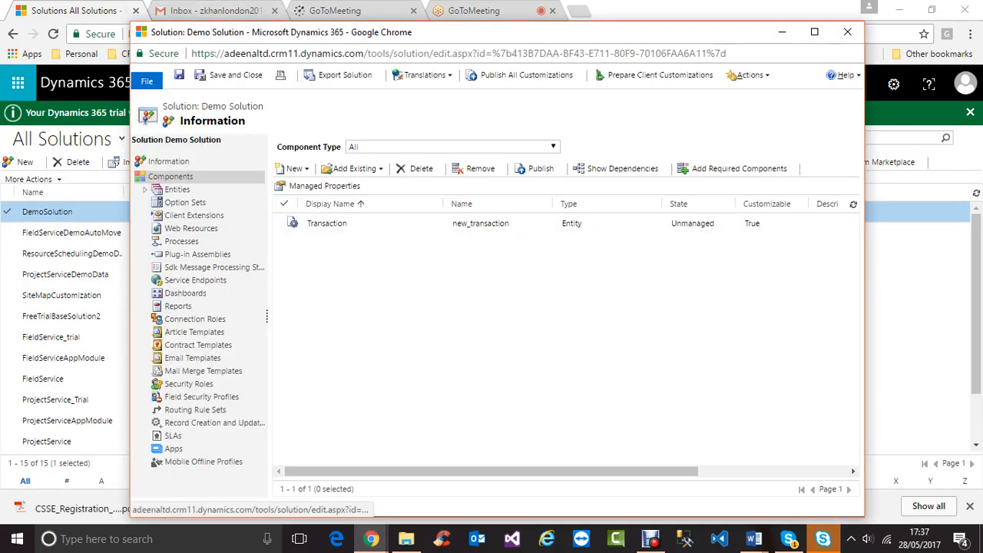
double_click(370, 223)
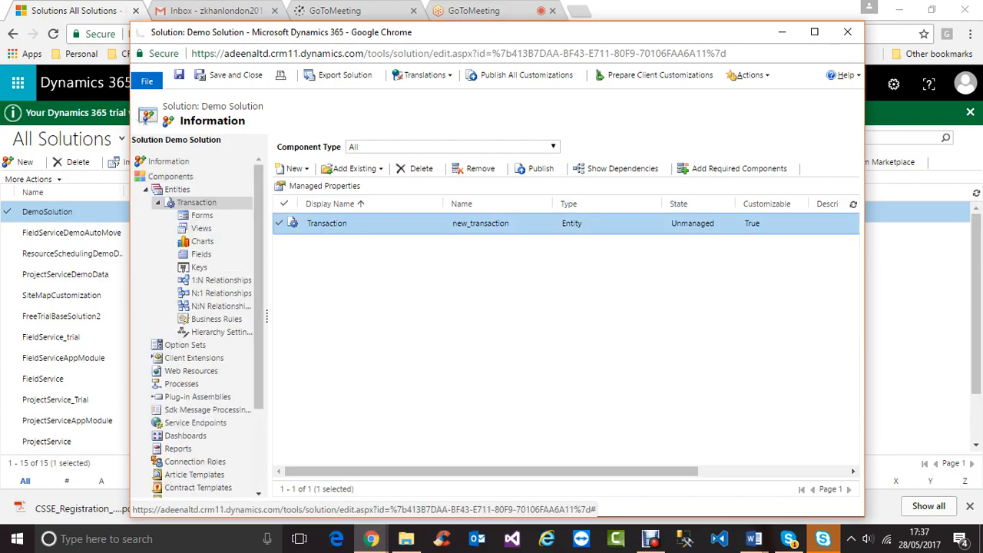
click(198, 203)
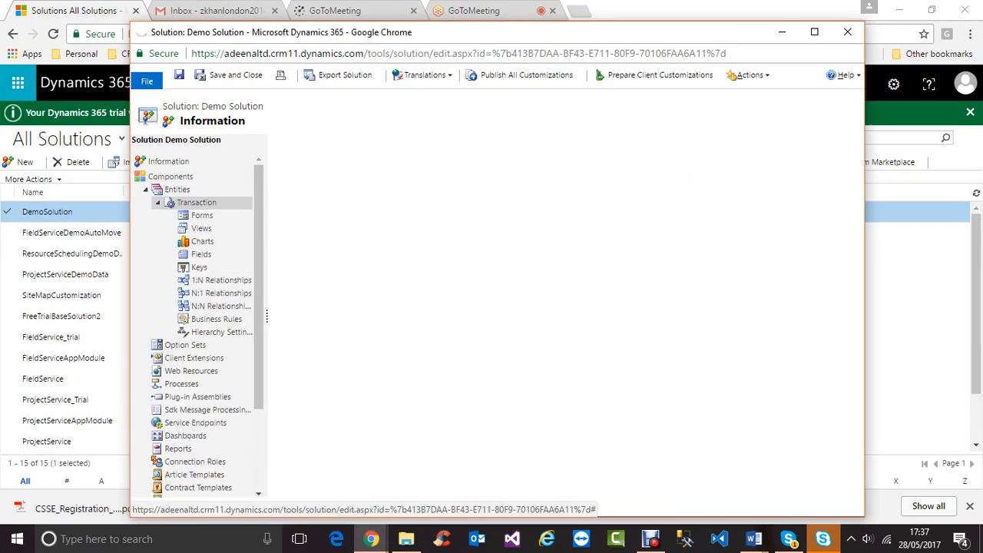
Review the Transaction entity's fields and sort them by type in ascending order.
click(201, 254)
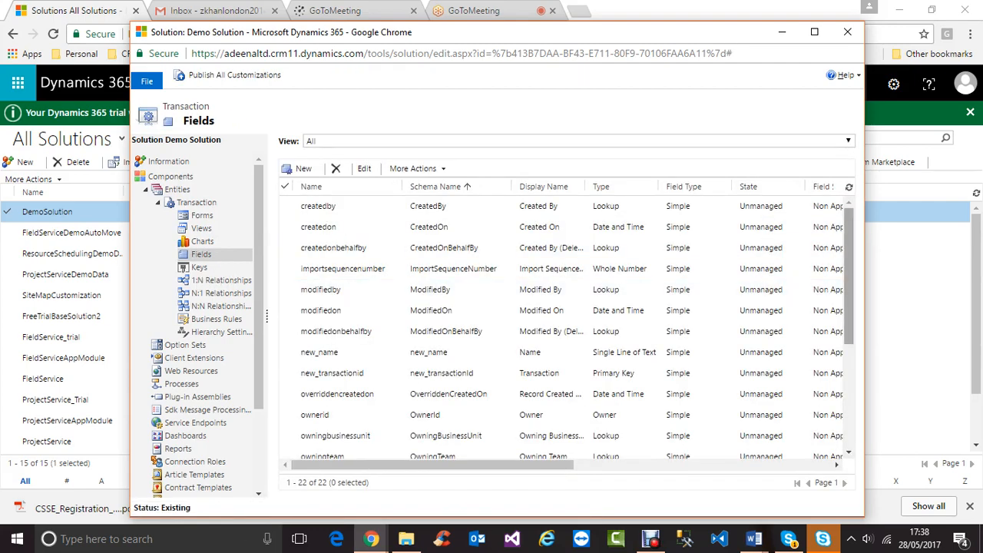
scroll(569, 322, down, 3)
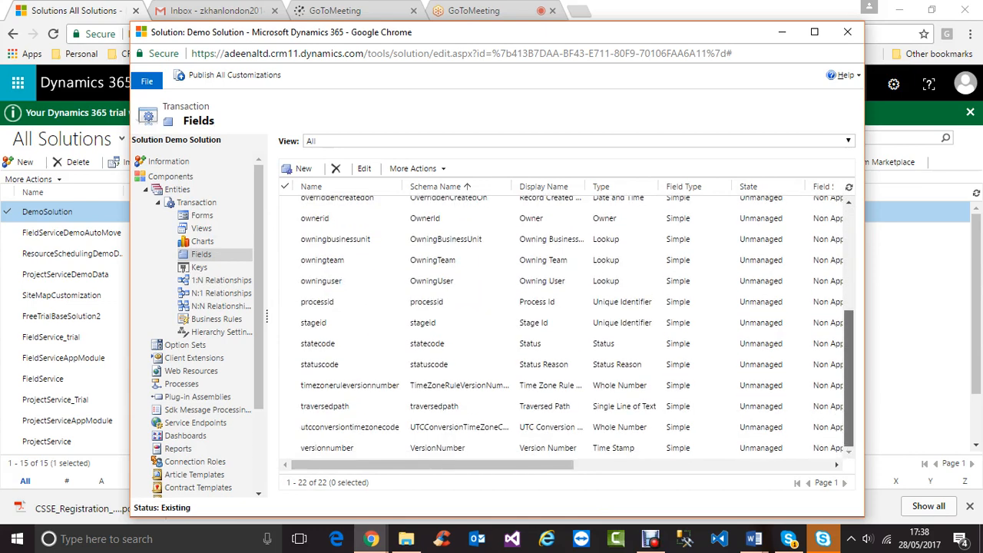
scroll(568, 322, up, 3)
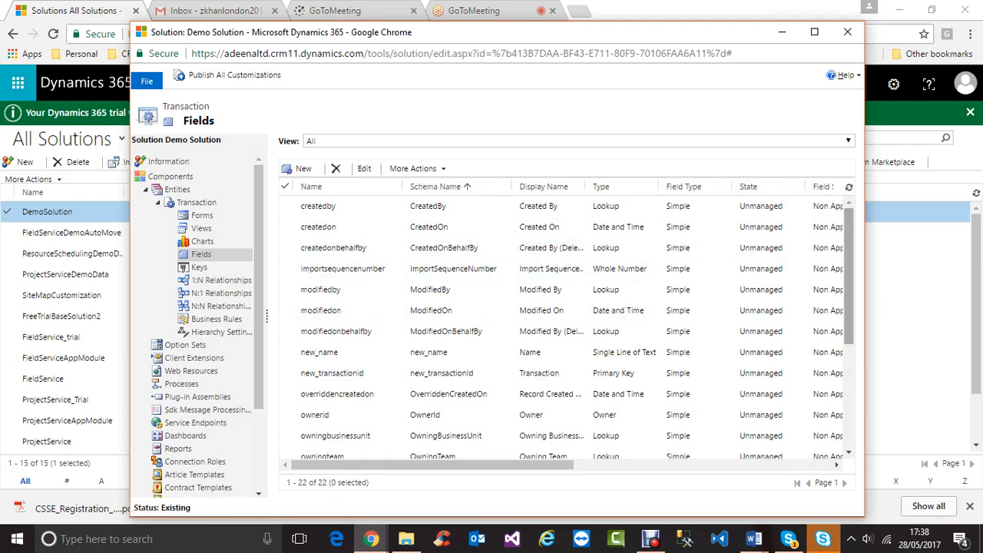
scroll(568, 322, down, 2)
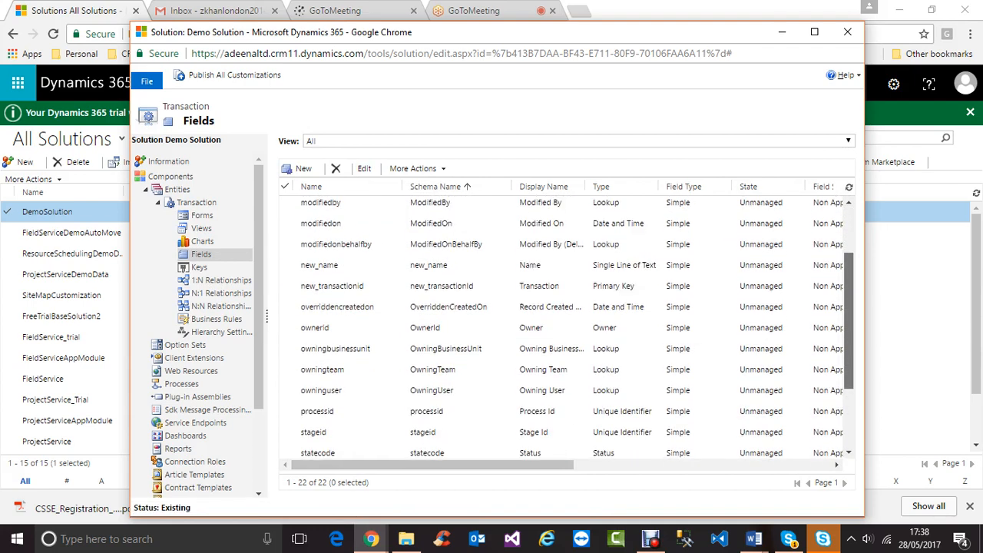
scroll(569, 322, up, 2)
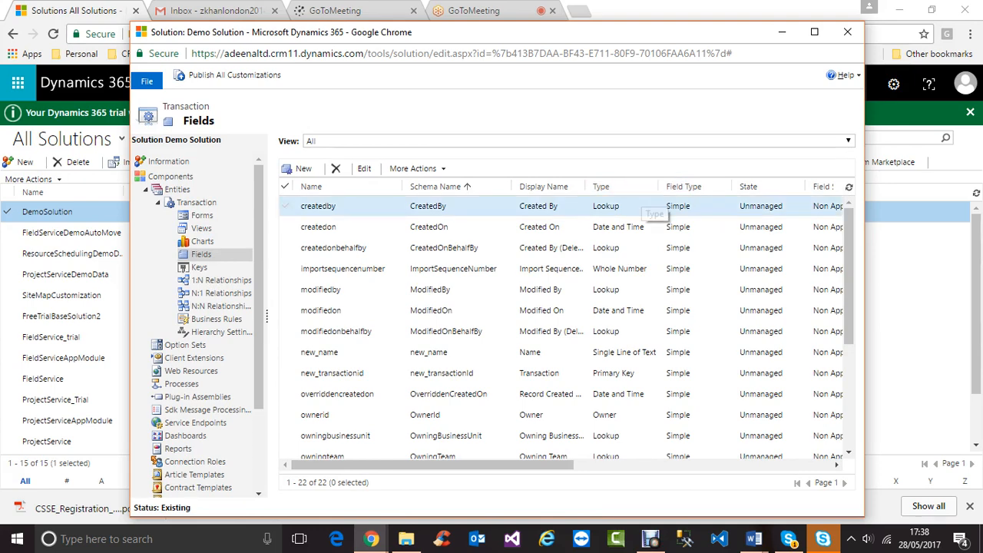
click(602, 186)
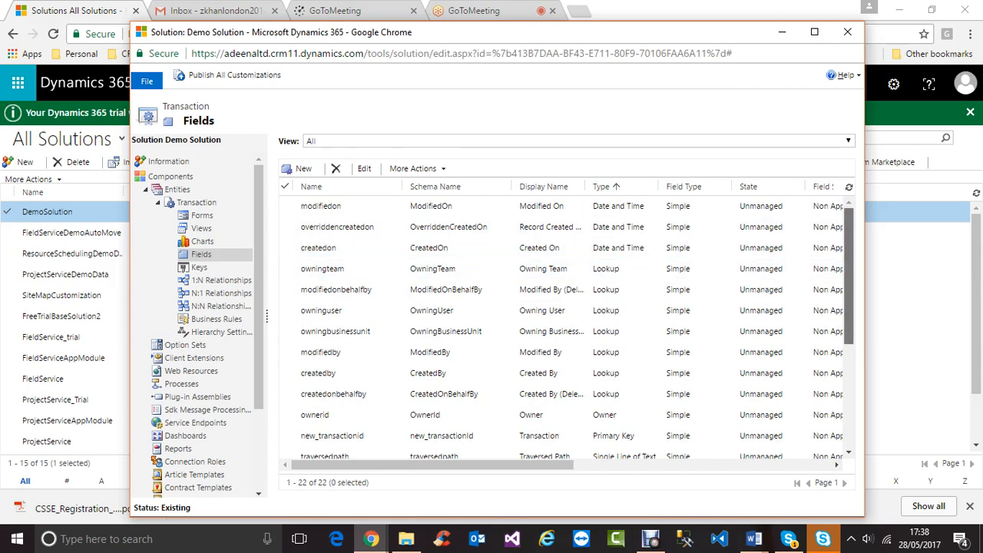
scroll(849, 277, down, 3)
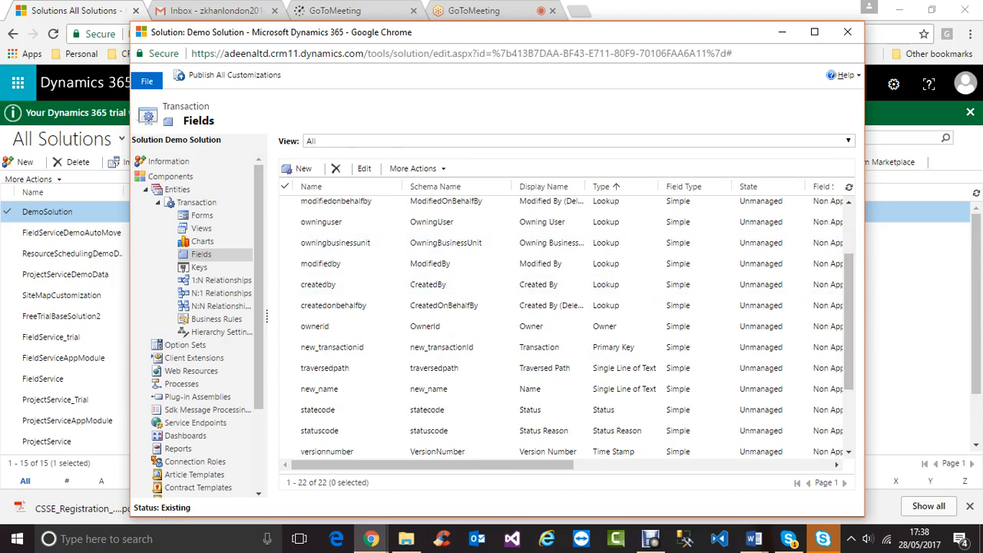
Open the Transaction entity's main Information form in the form editor and look over its layout.
click(201, 215)
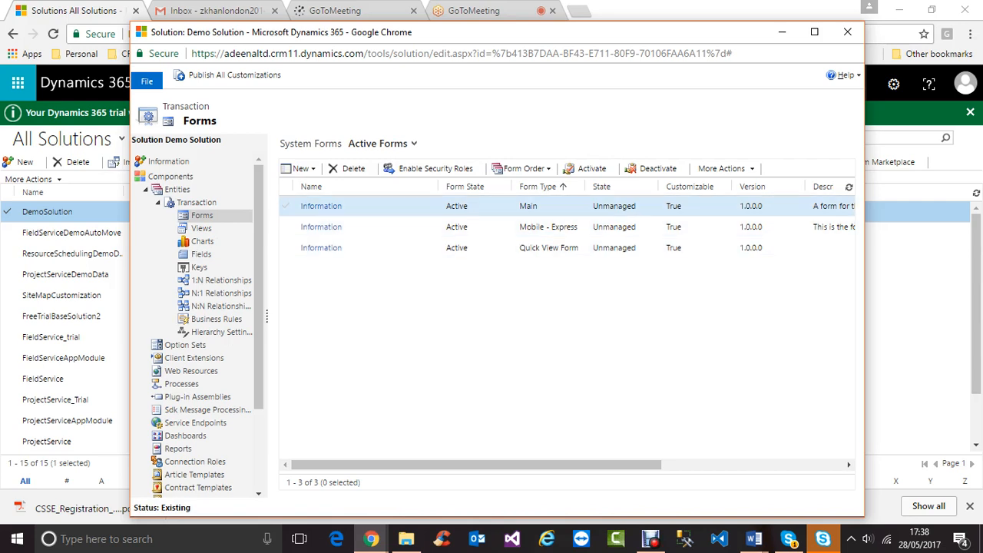
double_click(321, 206)
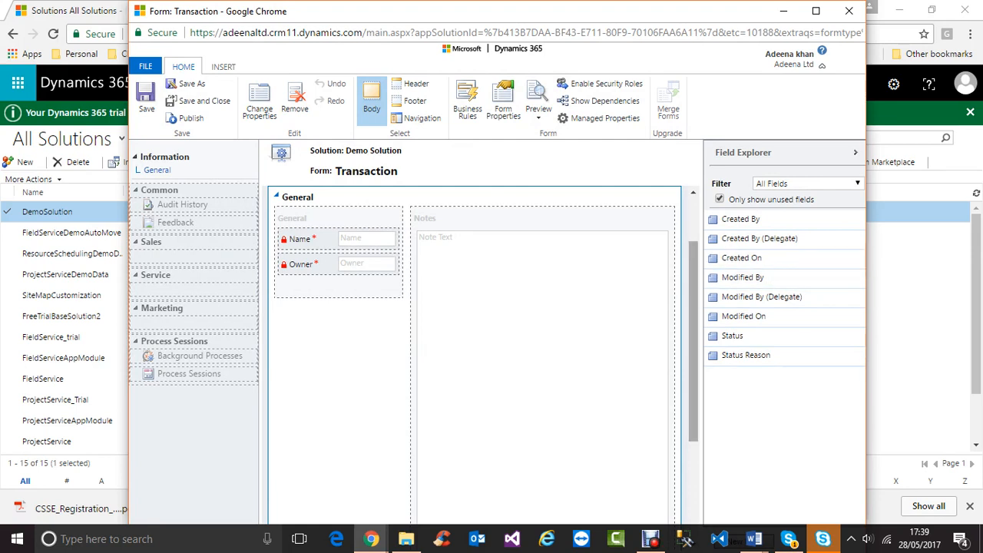
scroll(473, 346, down, 3)
scroll(473, 346, up, 4)
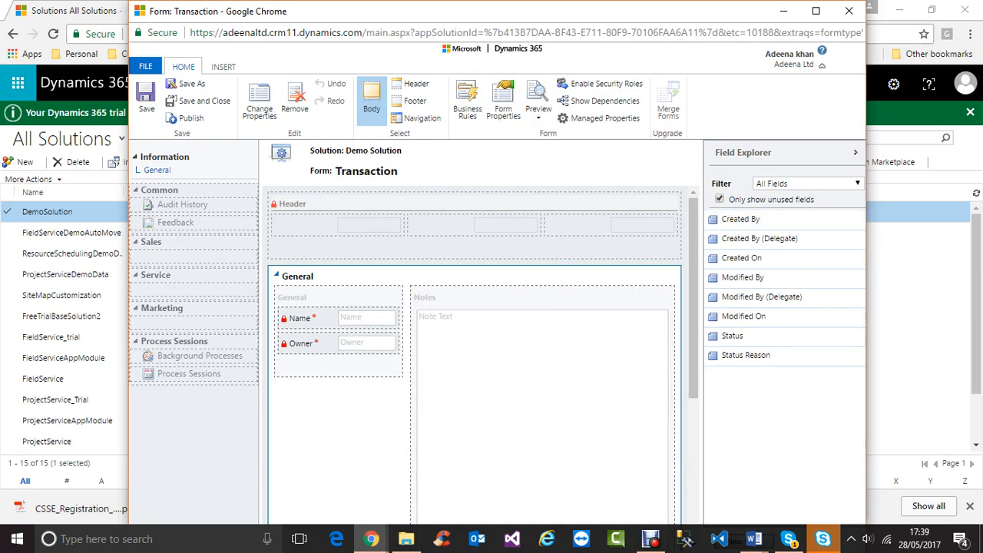
Include used fields in the Field Explorer and compare the Custom Fields filter with All Fields, leaving All Fields selected.
click(719, 199)
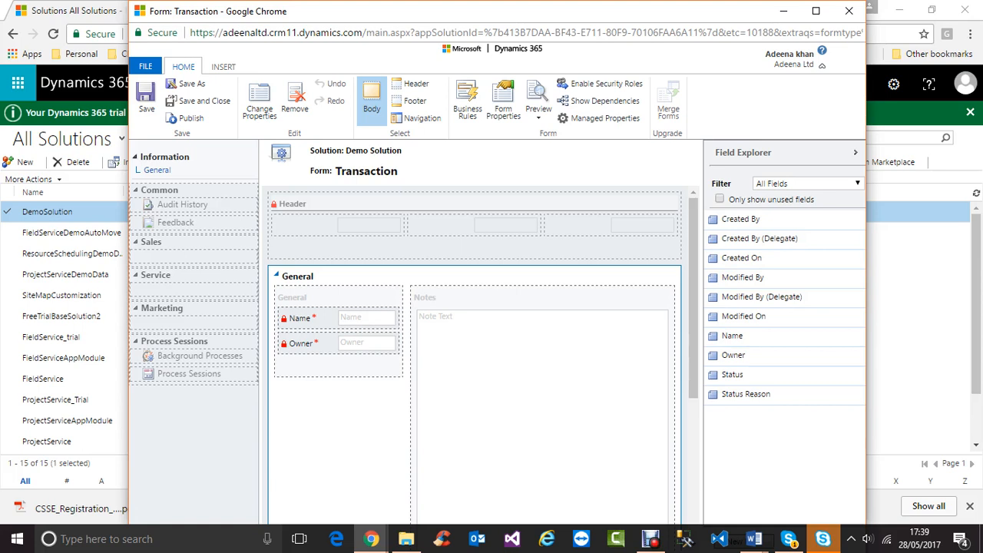
click(809, 183)
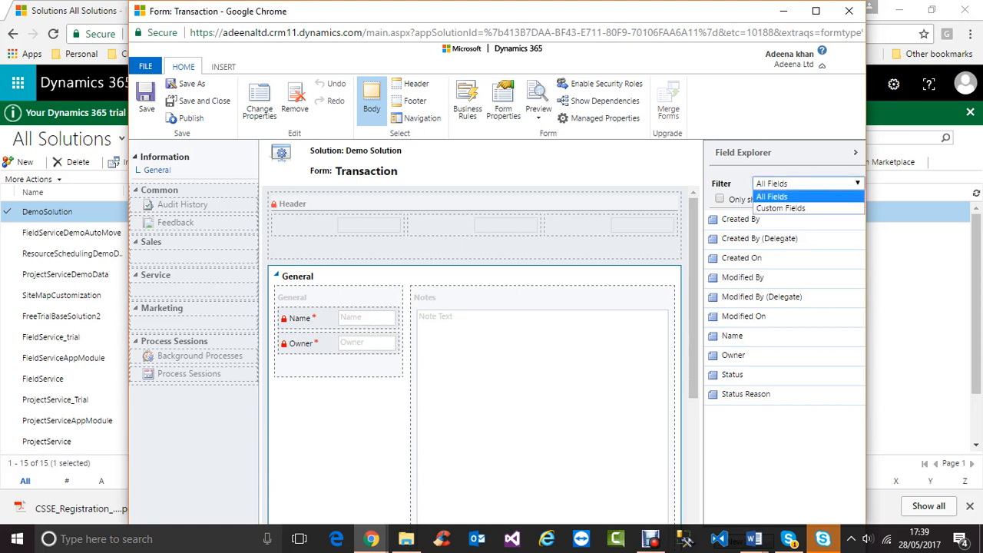
click(781, 208)
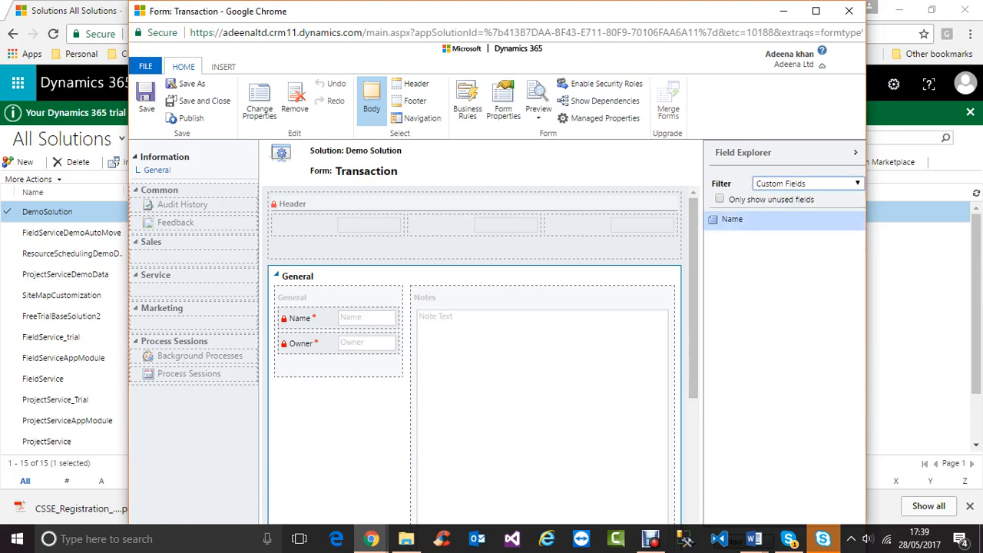
click(808, 183)
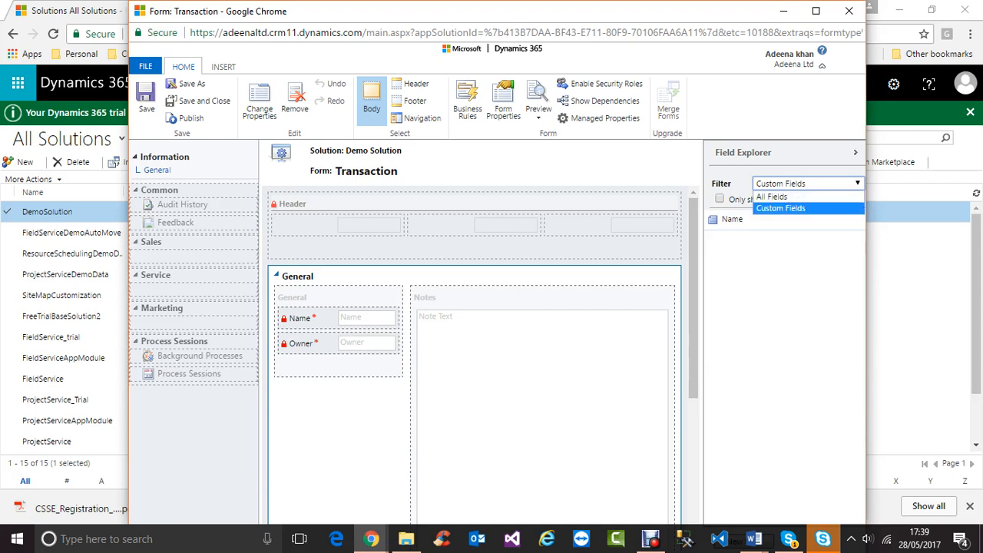
click(780, 197)
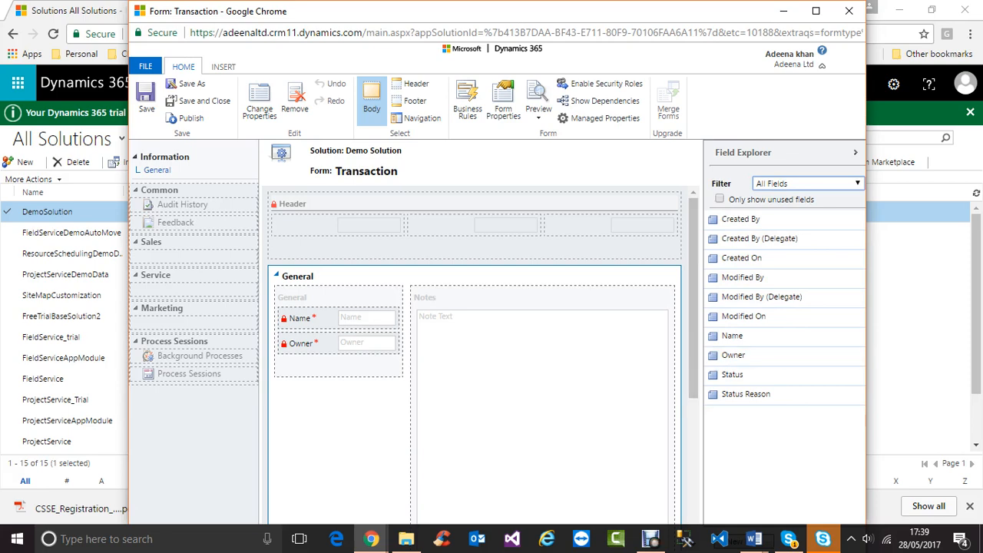
Maximize the form editor and view the new field definition for Transaction, closing it without creating a field.
drag(492, 10, 446, 0)
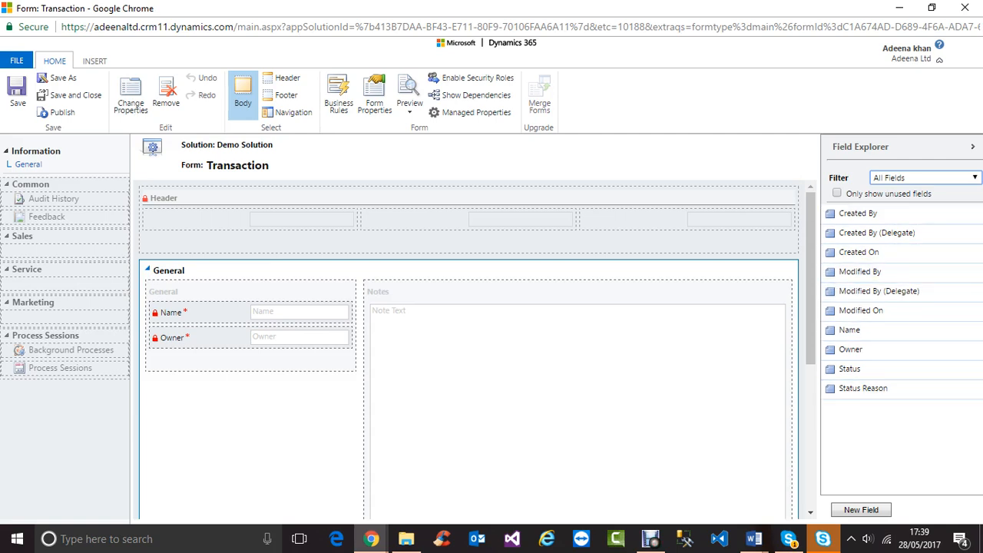
click(861, 510)
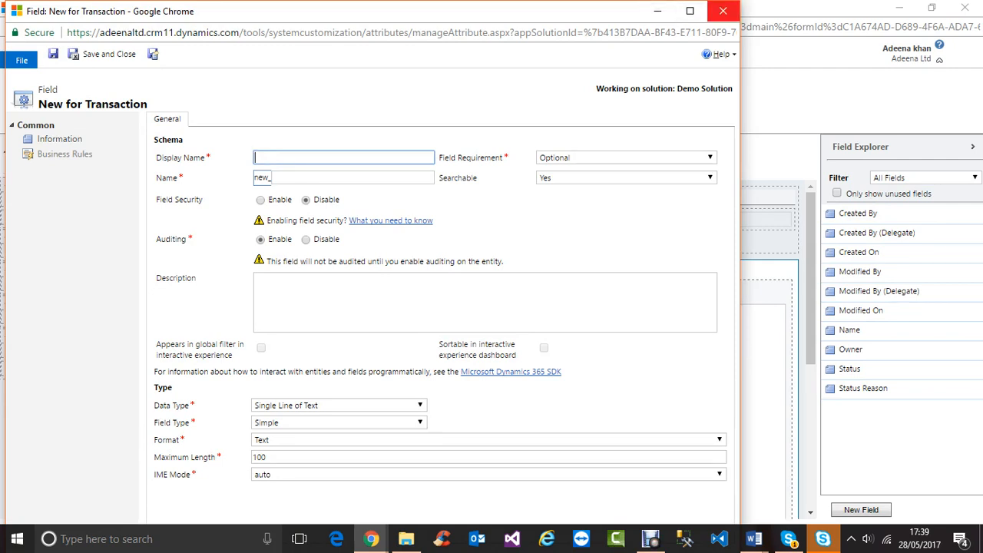
click(723, 10)
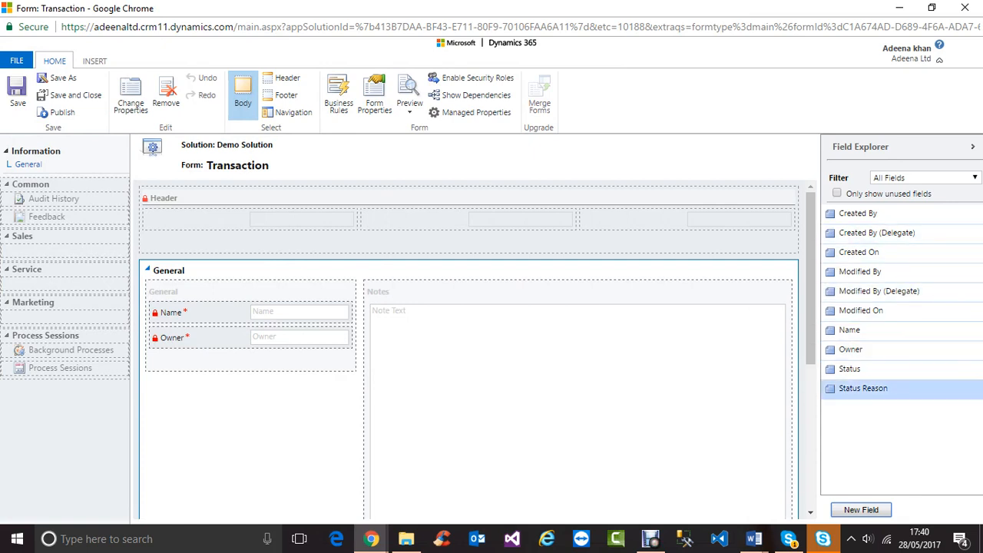
Add the Status Reason field below Owner in the General section of the Transaction form.
drag(863, 388, 200, 358)
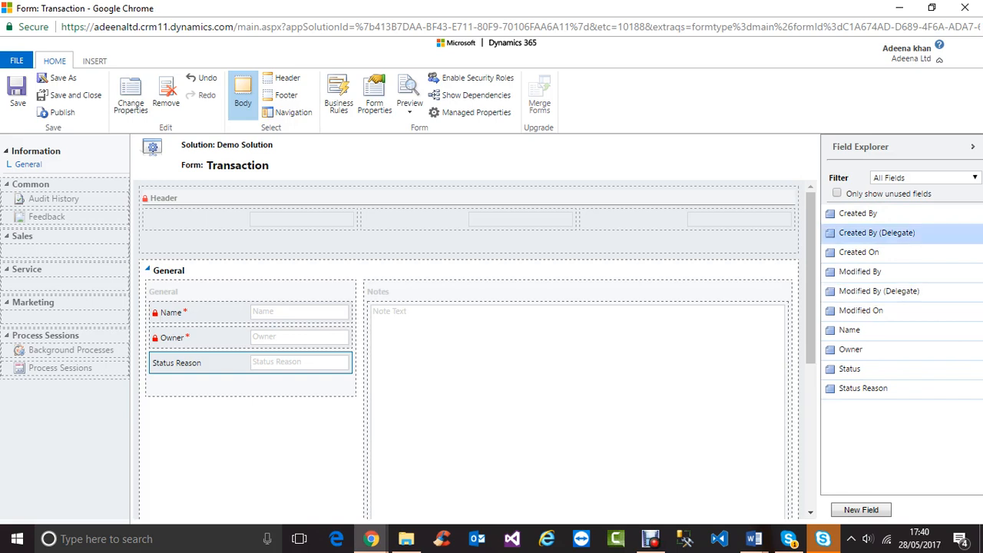
drag(876, 233, 876, 274)
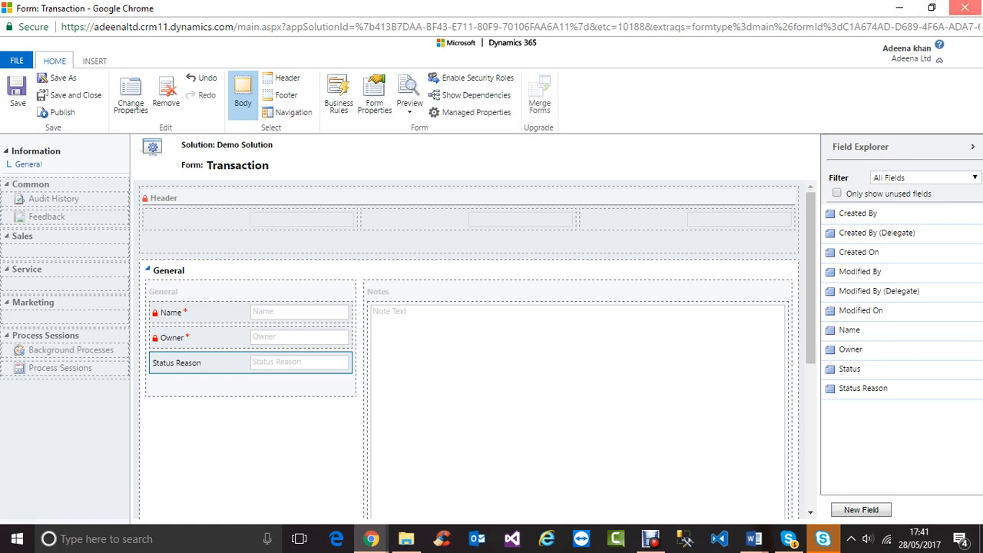
Stay in the form editor and view the Status Reason field's display properties, closing them without changes.
click(964, 8)
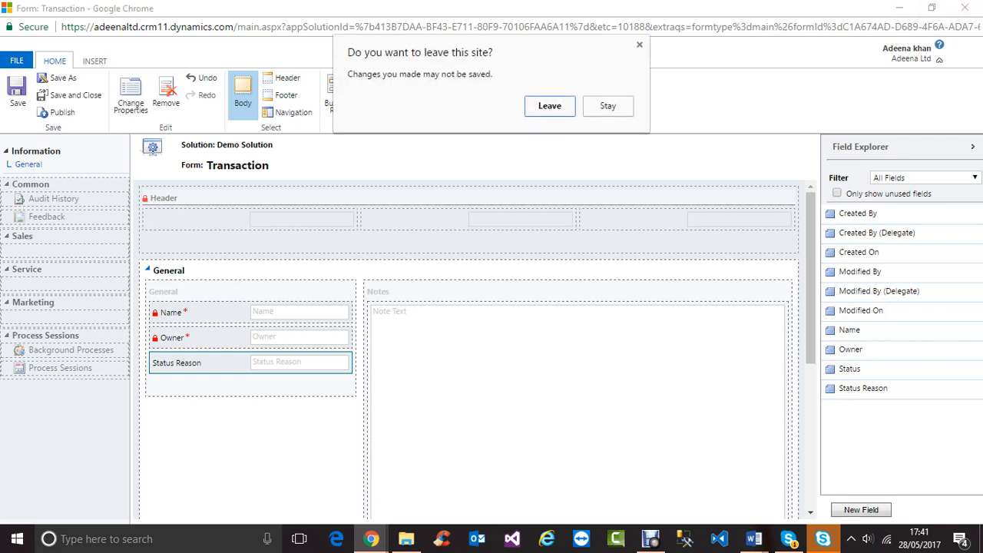
click(639, 44)
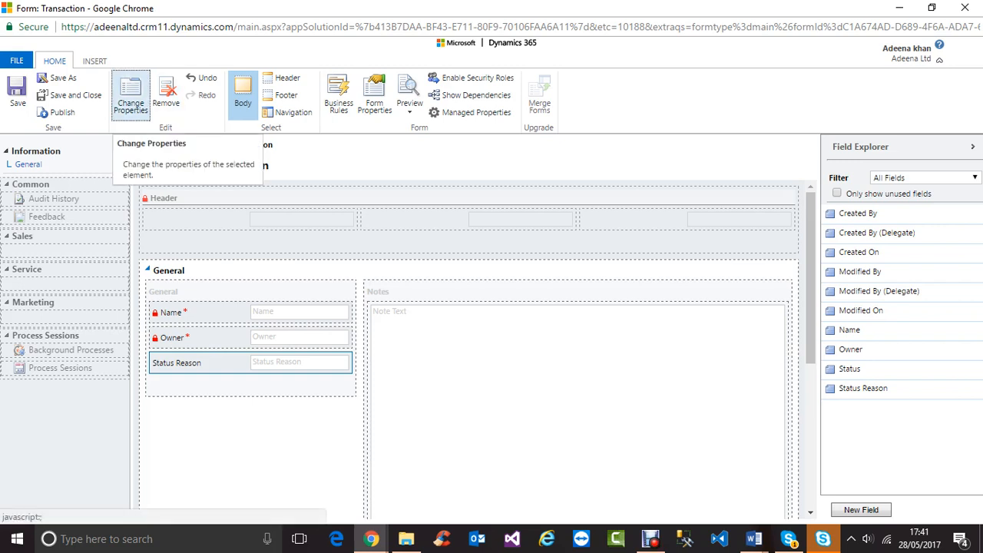
click(131, 96)
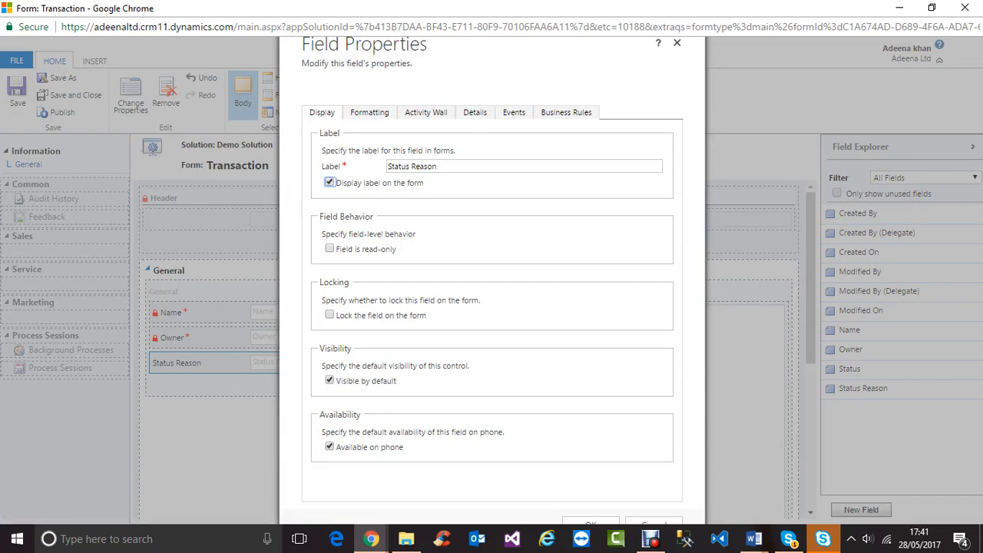
click(678, 43)
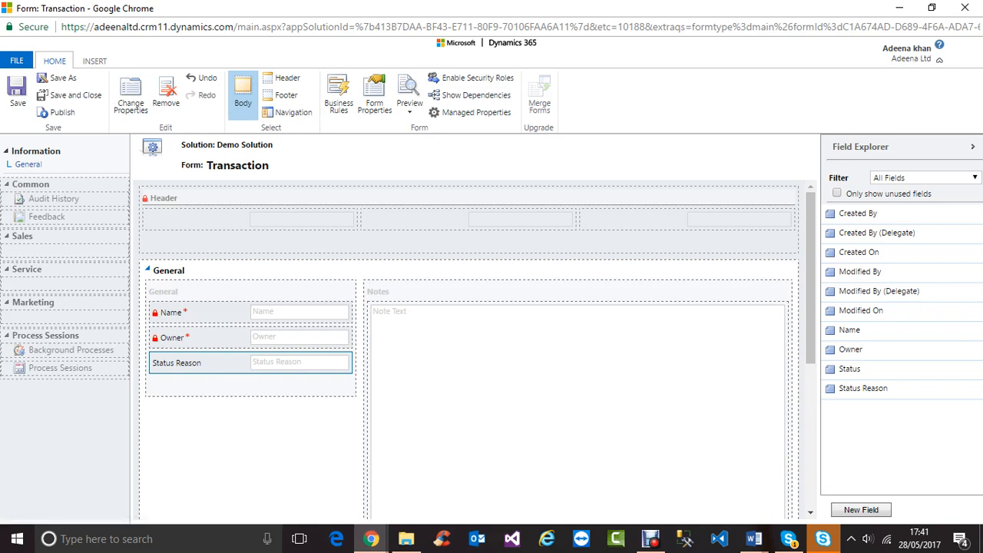
Review the Transaction form's properties across Events, Display, Parameters and Non-Event Dependencies, cancelling without changes.
click(374, 95)
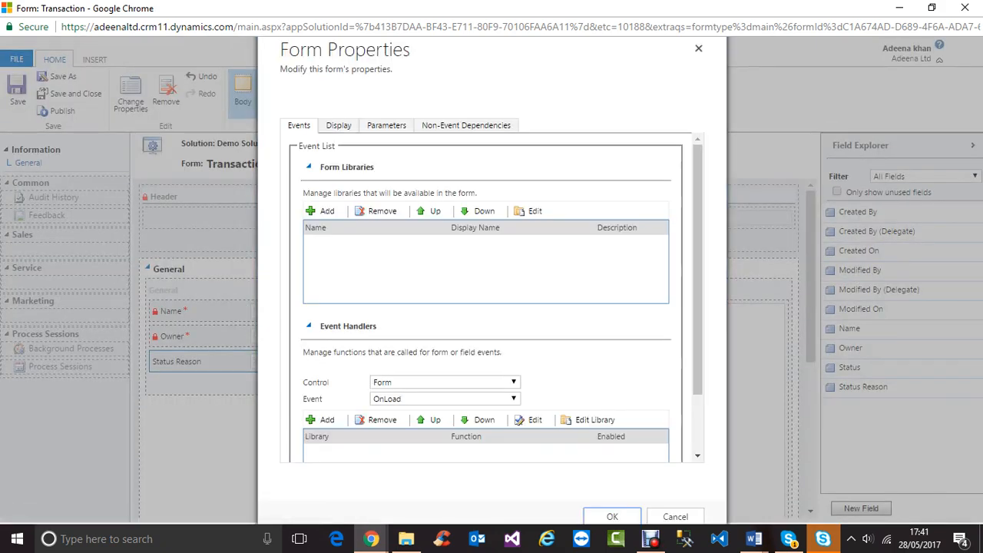
click(339, 125)
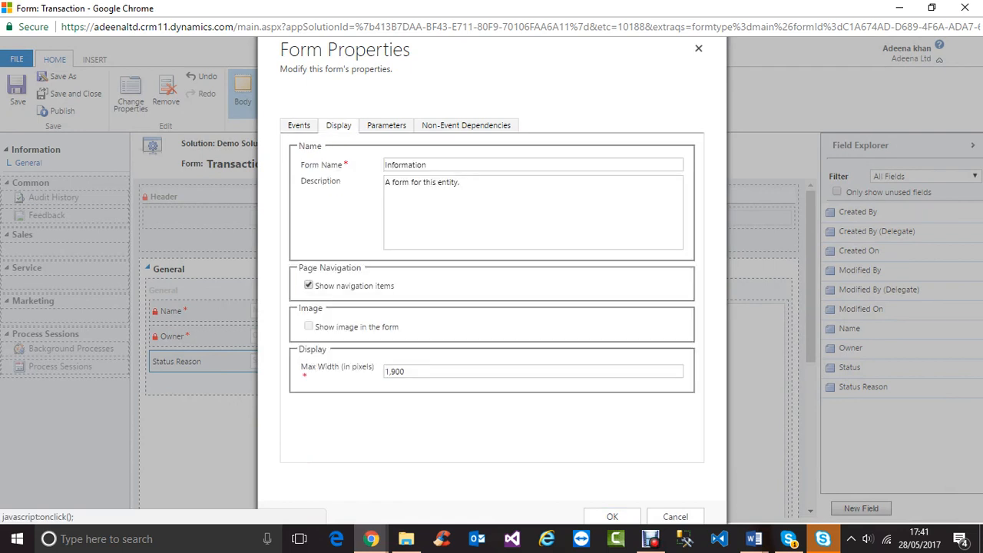
click(386, 125)
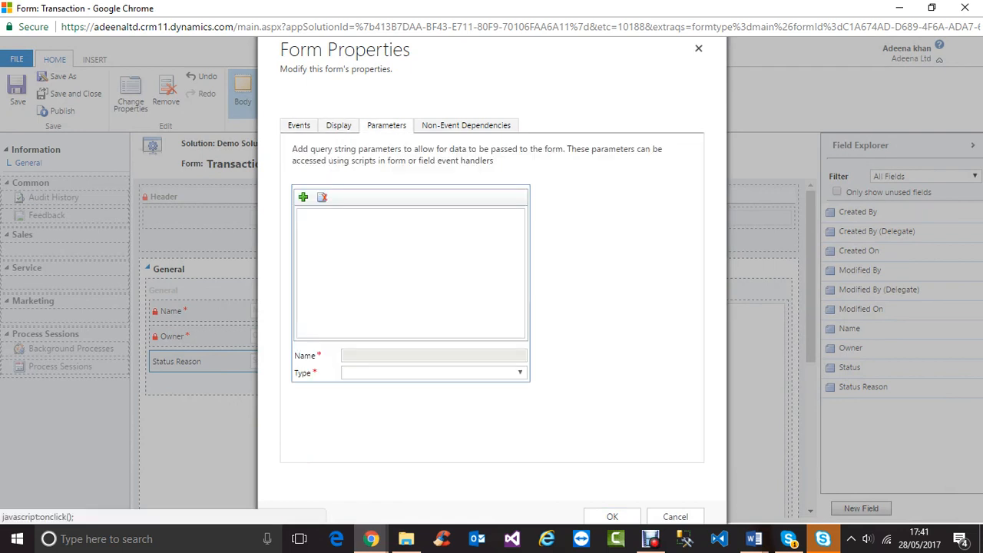
click(466, 125)
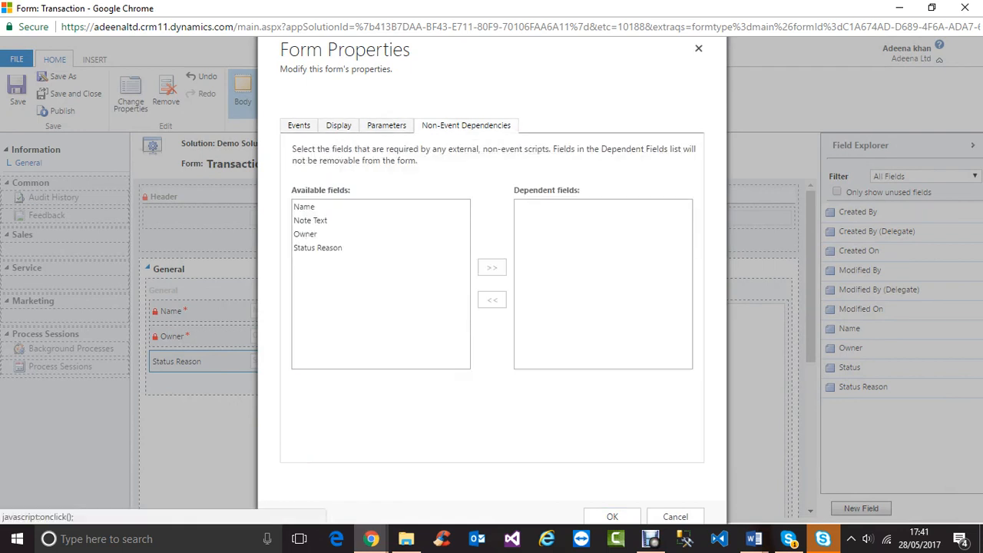
click(299, 125)
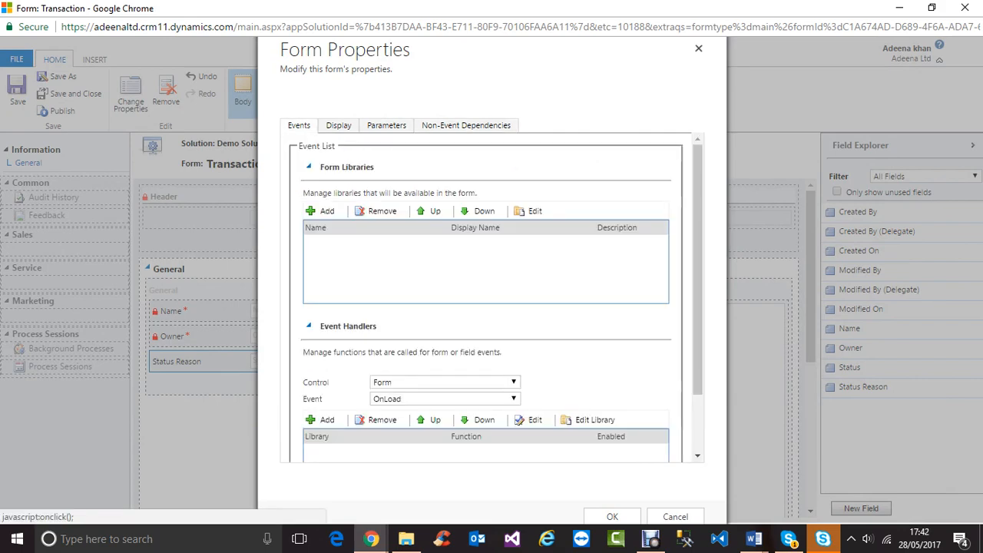
scroll(492, 307, down, 1)
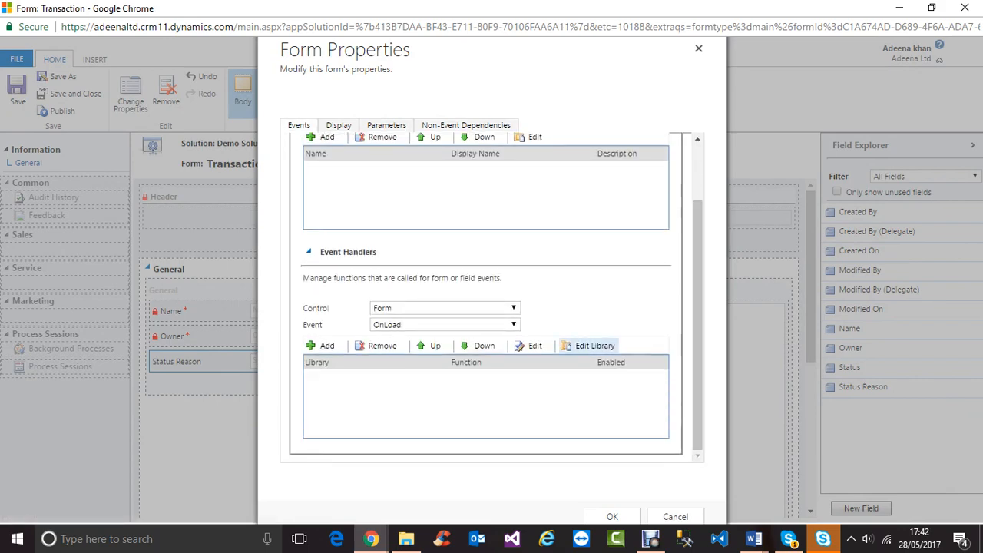
click(675, 516)
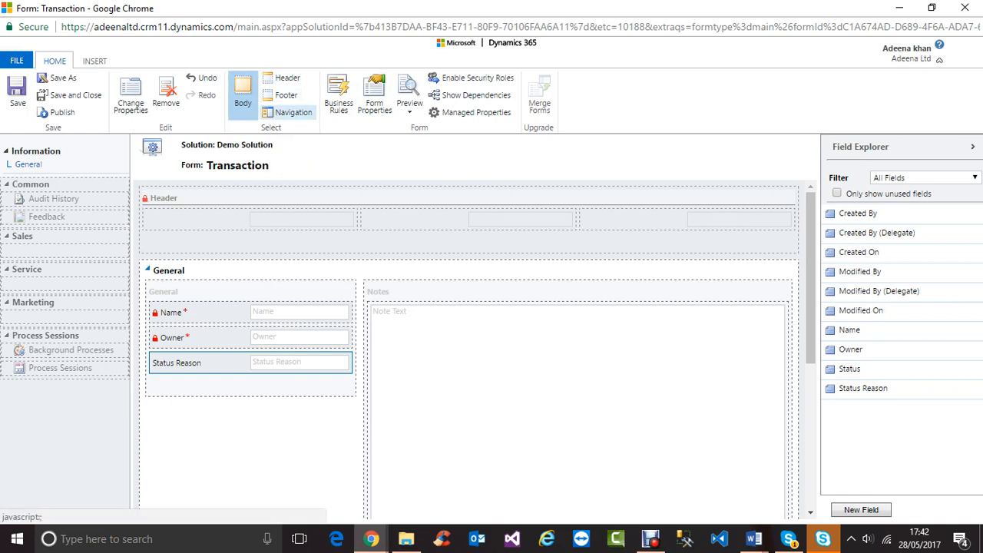
Select the form's Navigation area for editing and look over the form layout down to the footer.
click(290, 112)
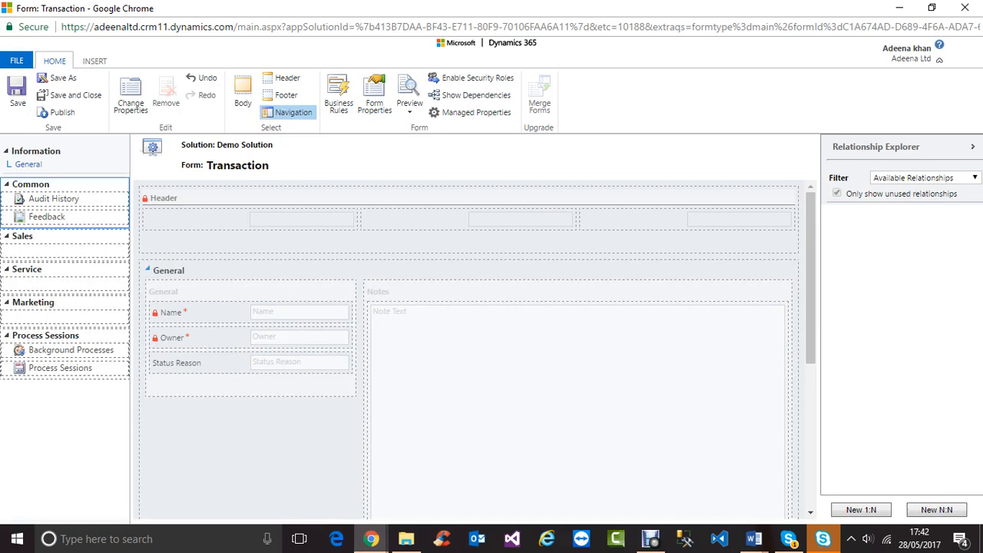
scroll(469, 349, down, 5)
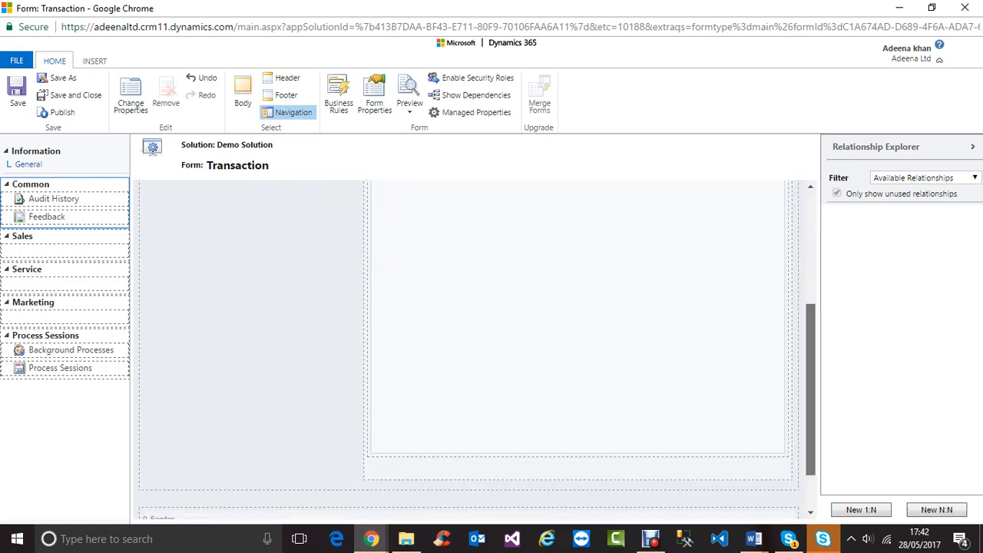
drag(810, 389, 810, 278)
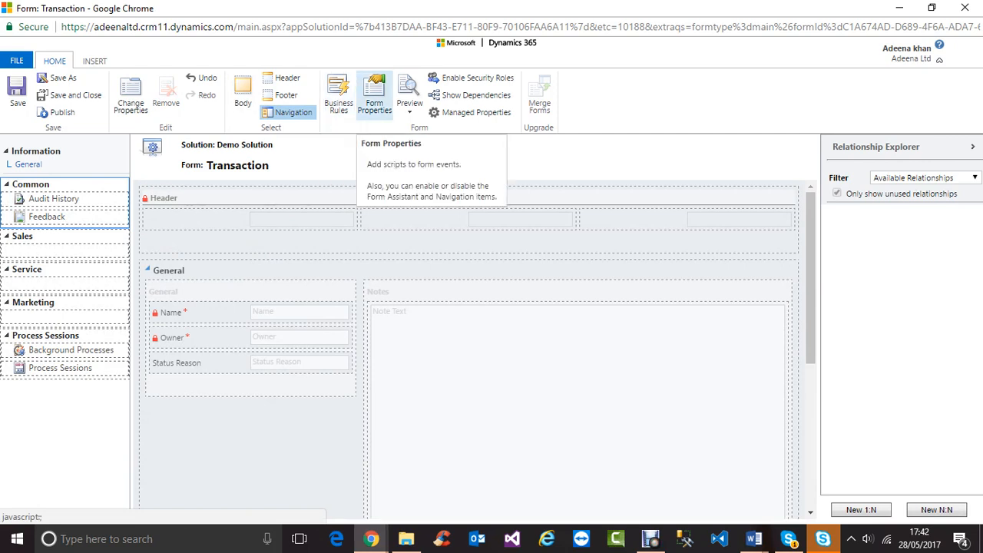
Review the form libraries and OnLoad event handlers in the form properties again, cancelling without changes.
click(374, 94)
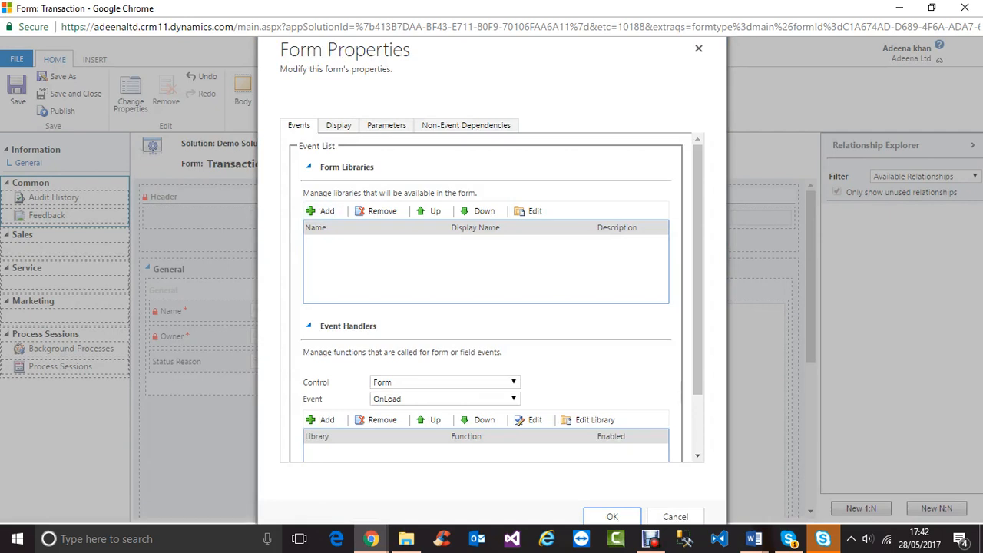
scroll(485, 307, down, 2)
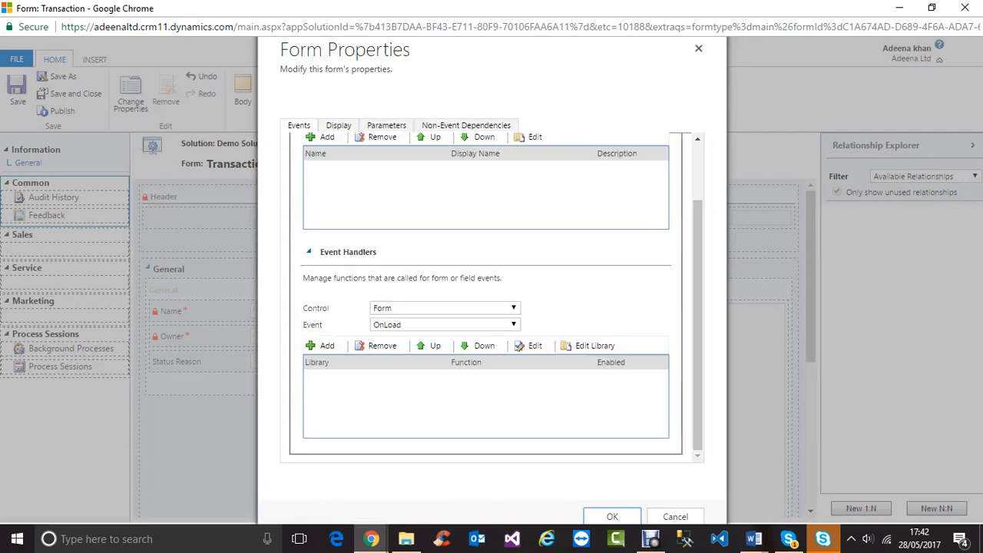
click(679, 517)
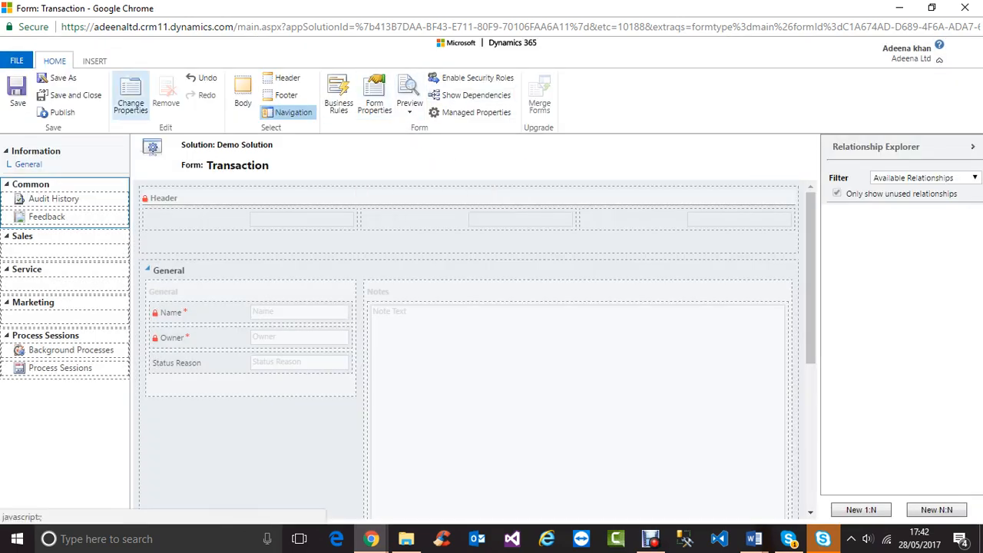
Examine the insertable form elements and the one- to four-column section layouts without inserting anything, returning to the main editing commands.
click(94, 61)
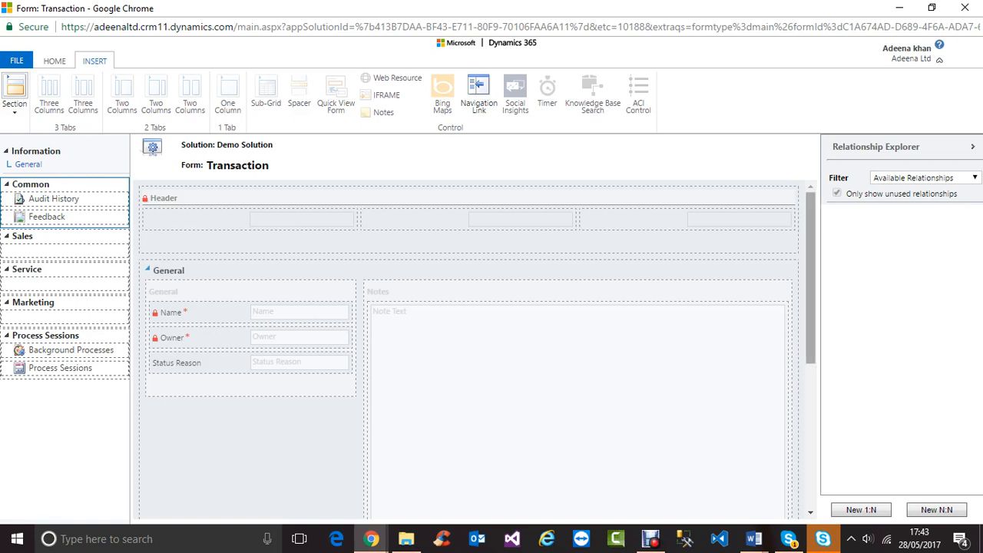
scroll(468, 346, down, 5)
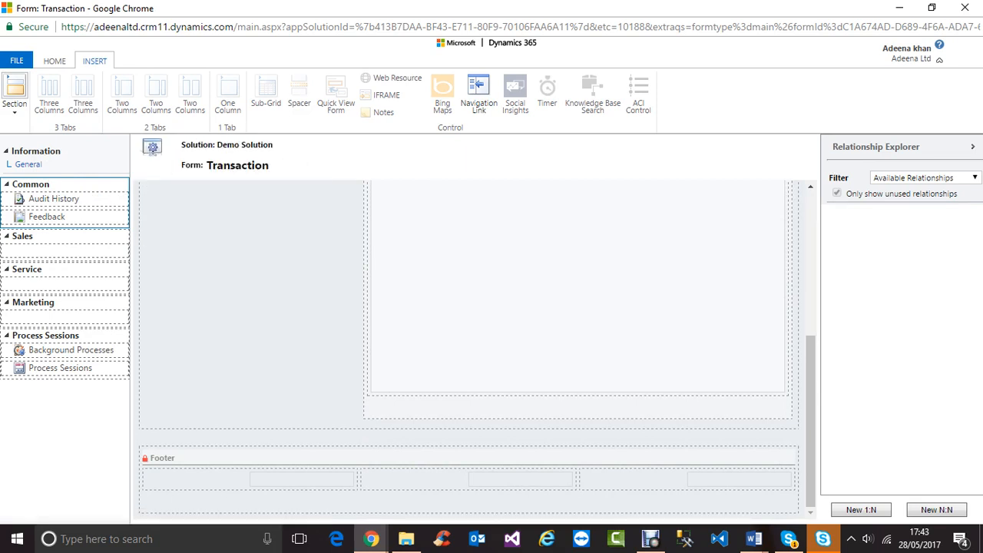
scroll(468, 349, up, 4)
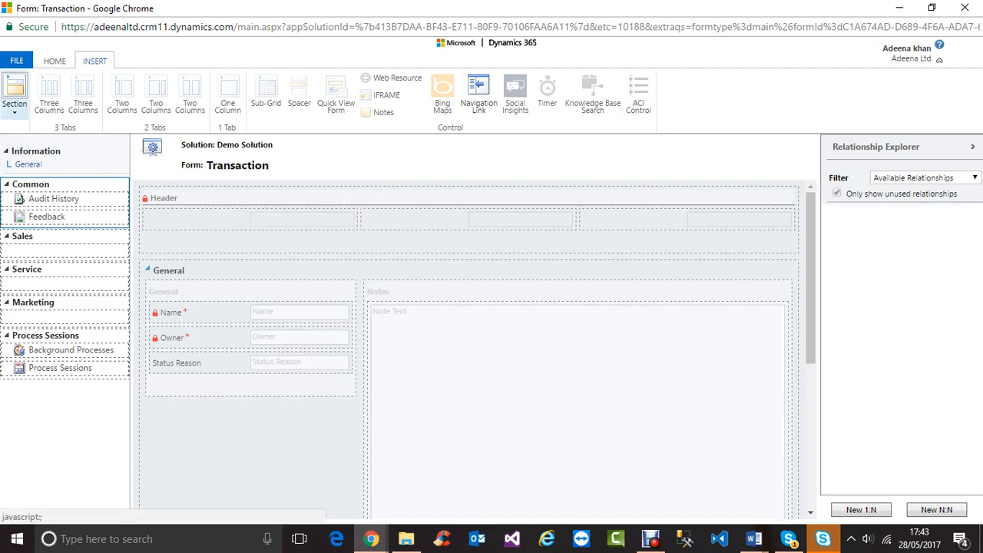
click(15, 108)
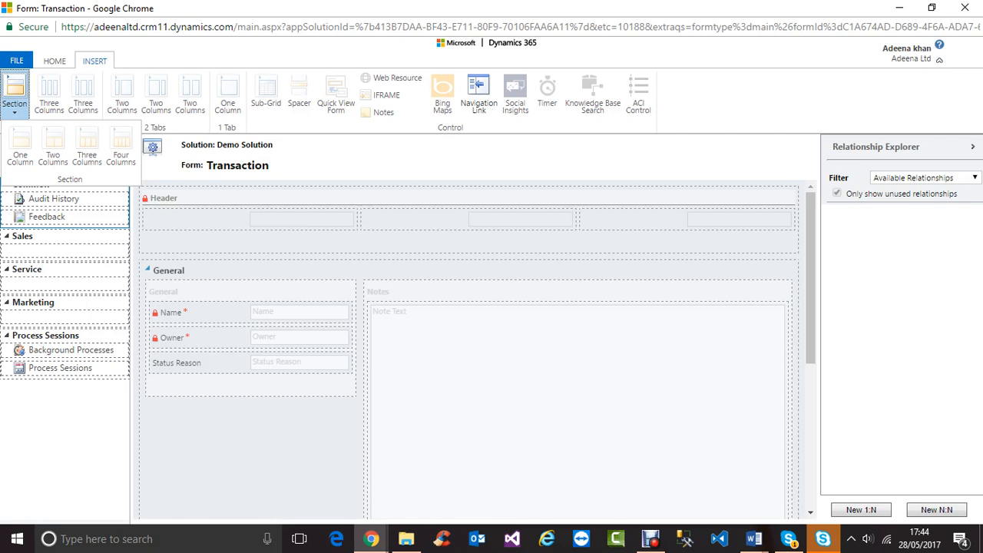
click(15, 93)
click(55, 61)
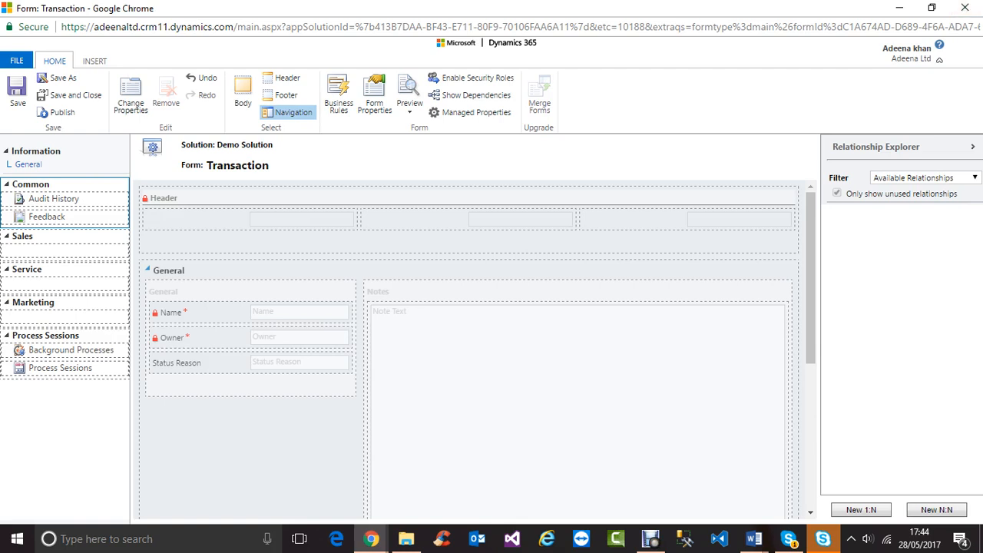
click(651, 539)
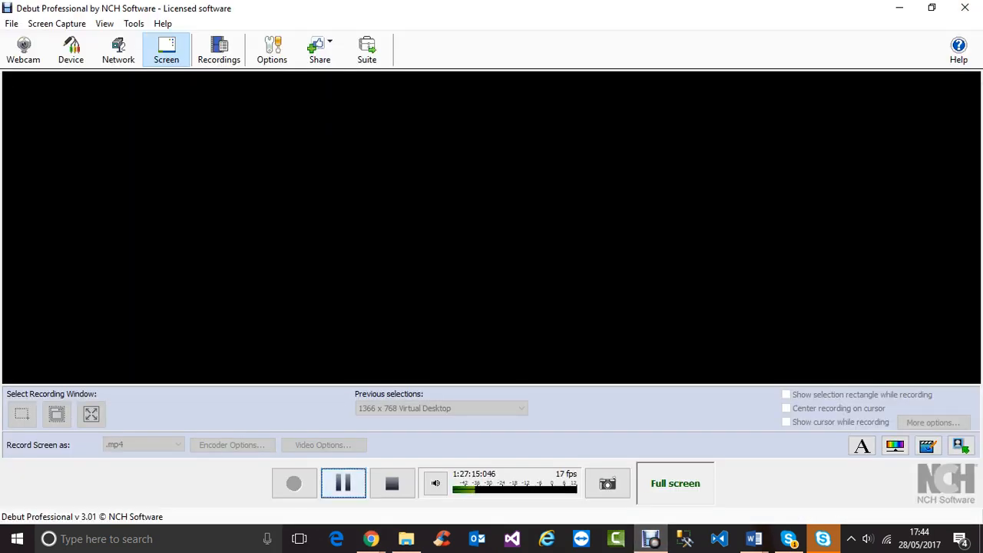